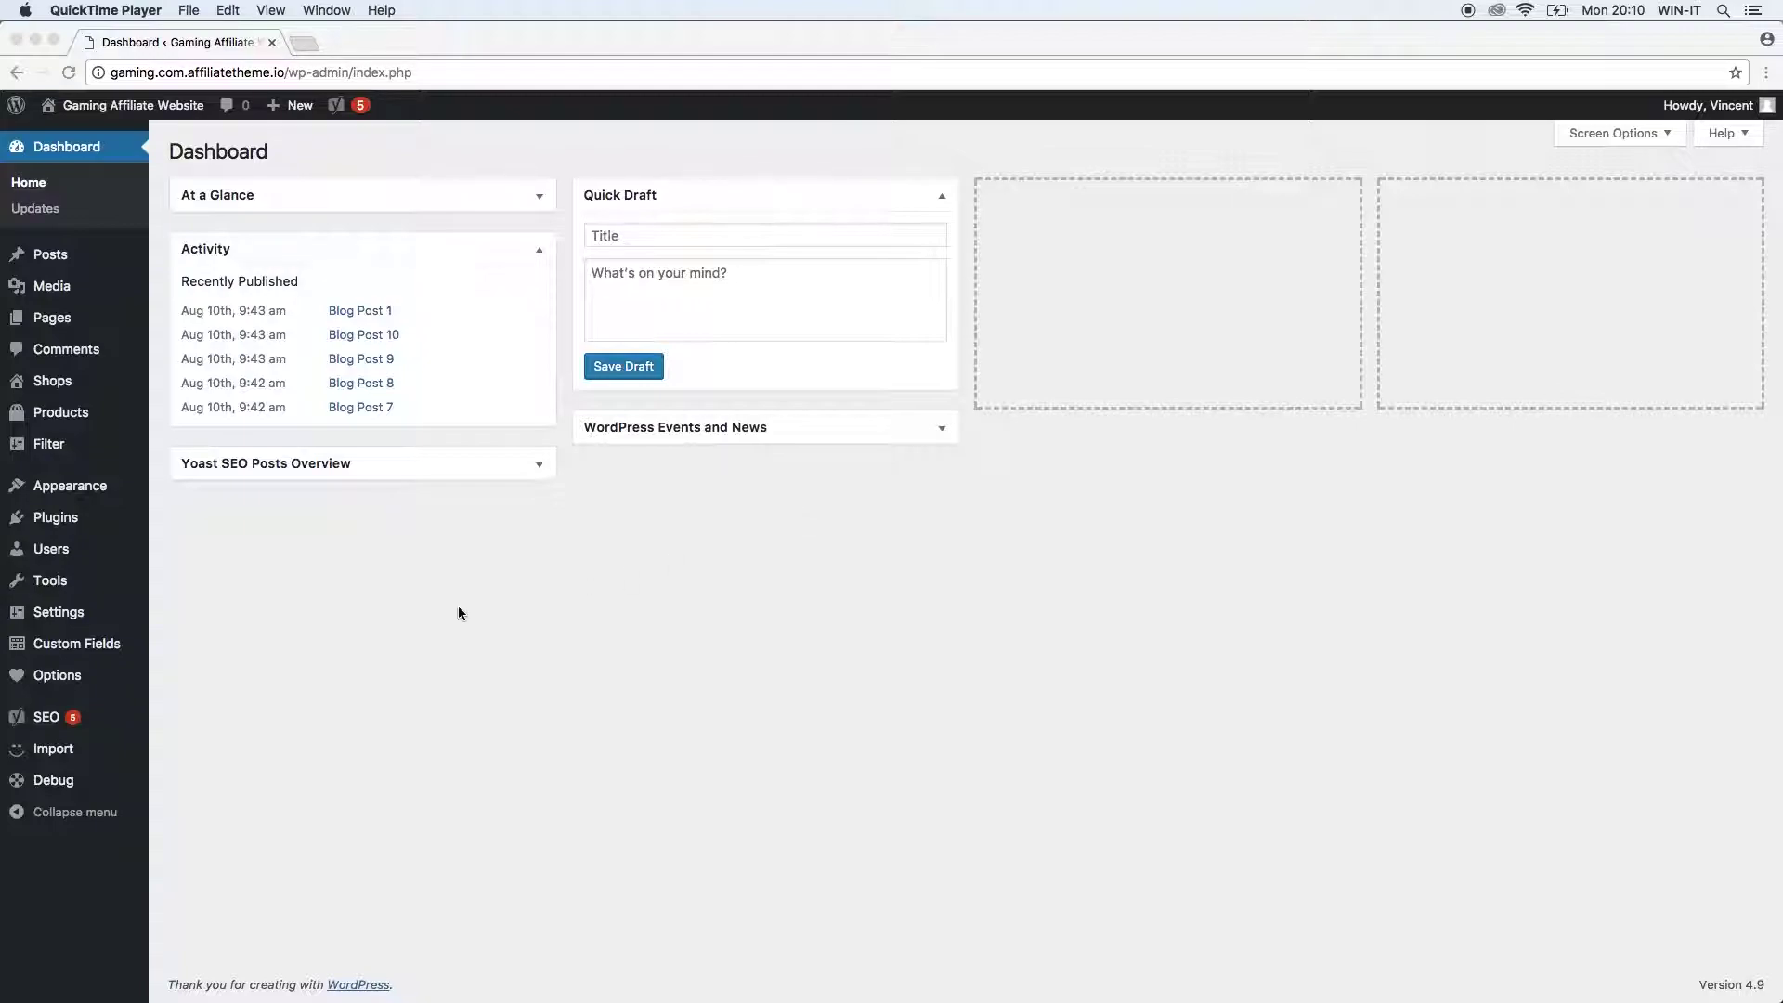
- Create a custom field group titled "Monitor Attributes" and publish it
{"action": "left_click", "coordinate": [390, 632]}
{"action": "mouse_move", "coordinate": [105, 656]}
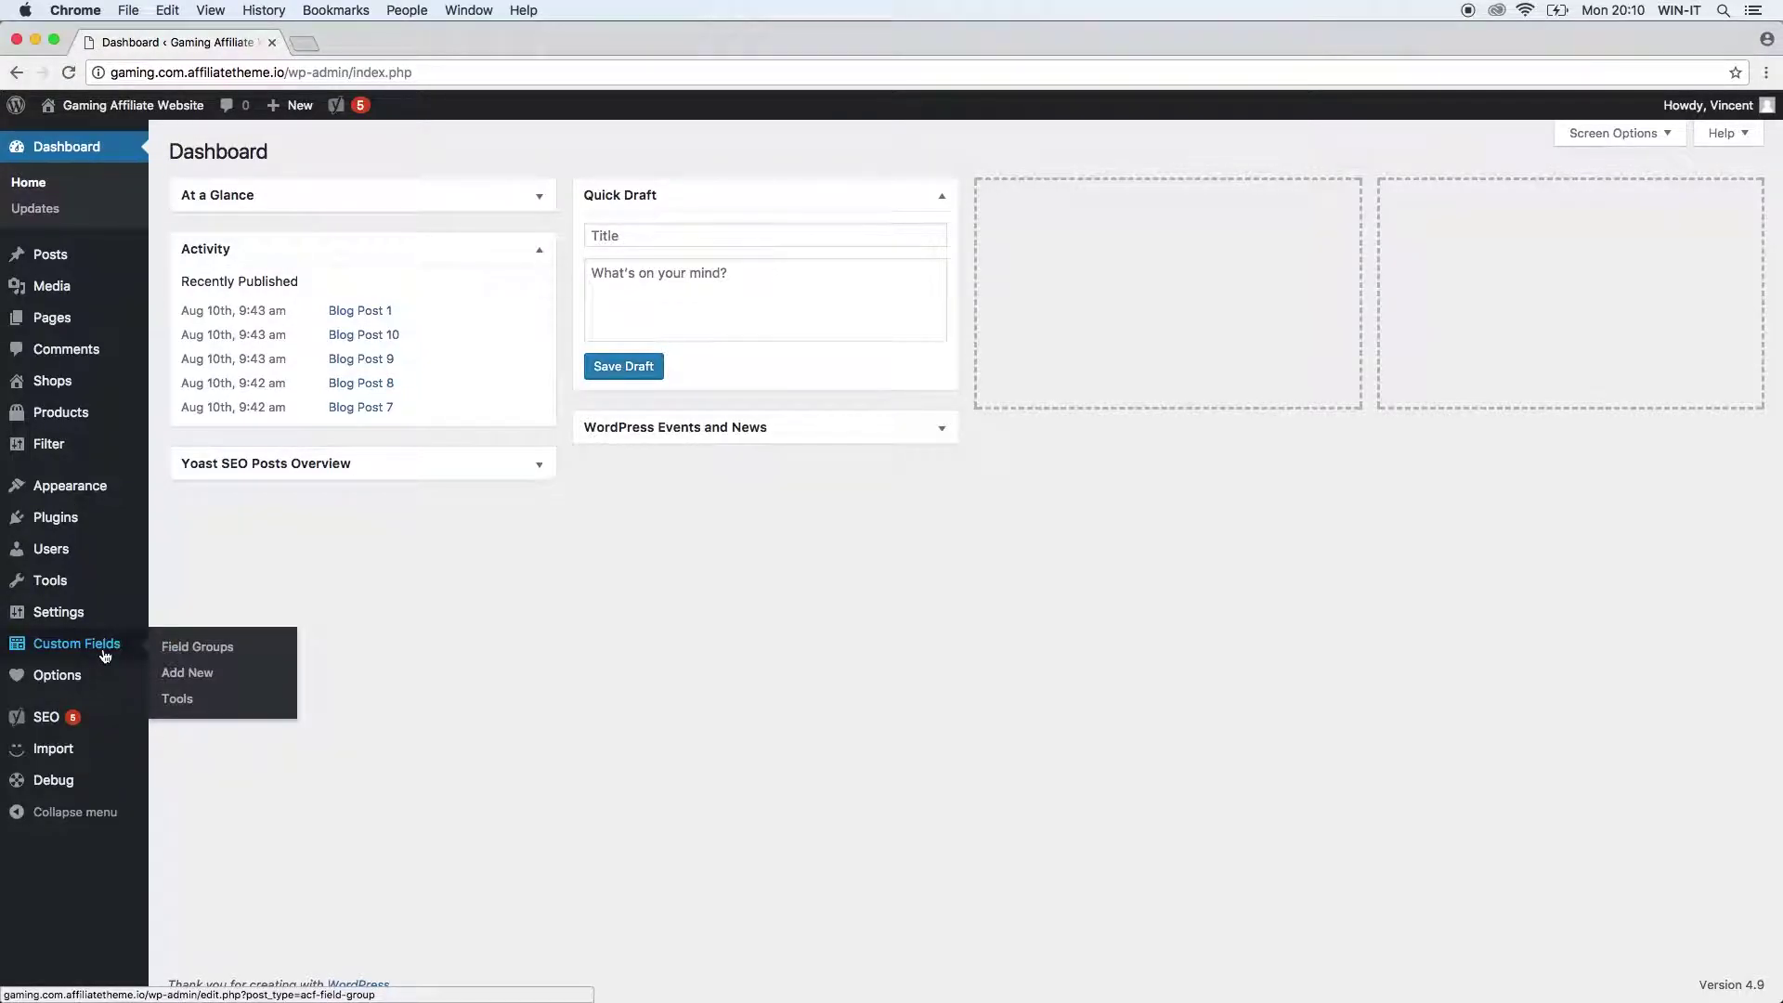
{"action": "left_click", "coordinate": [179, 654]}
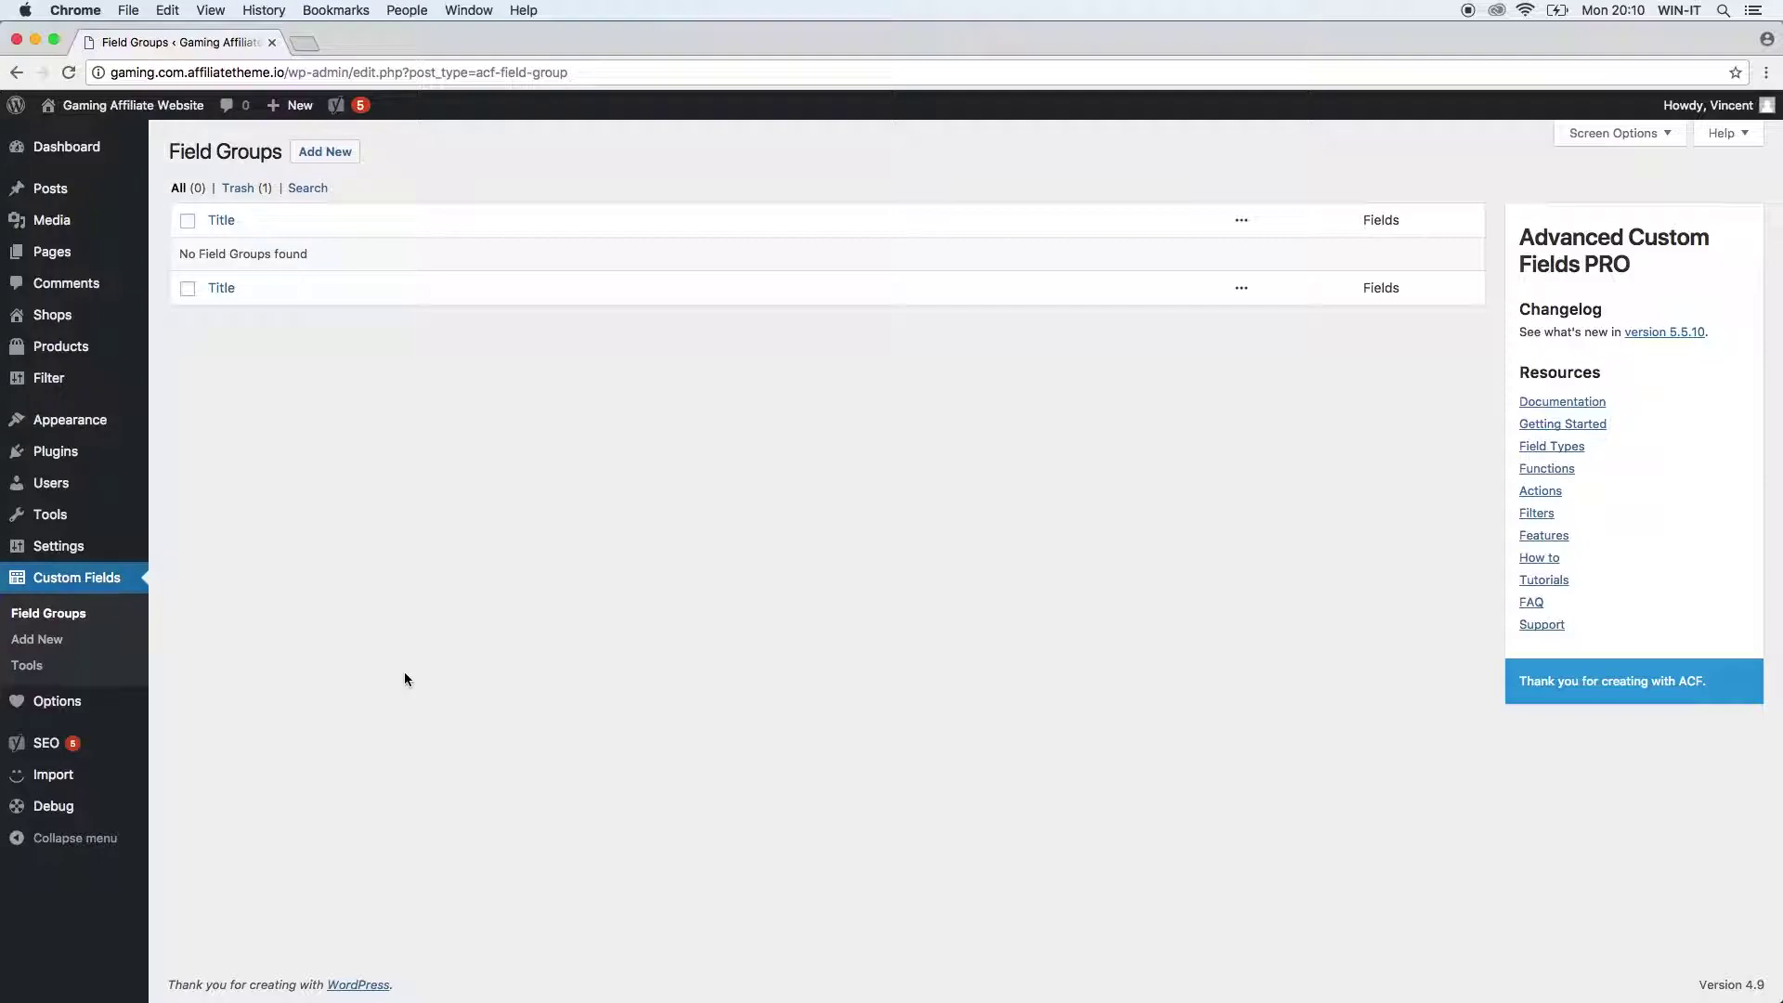
{"action": "left_click", "coordinate": [331, 156]}
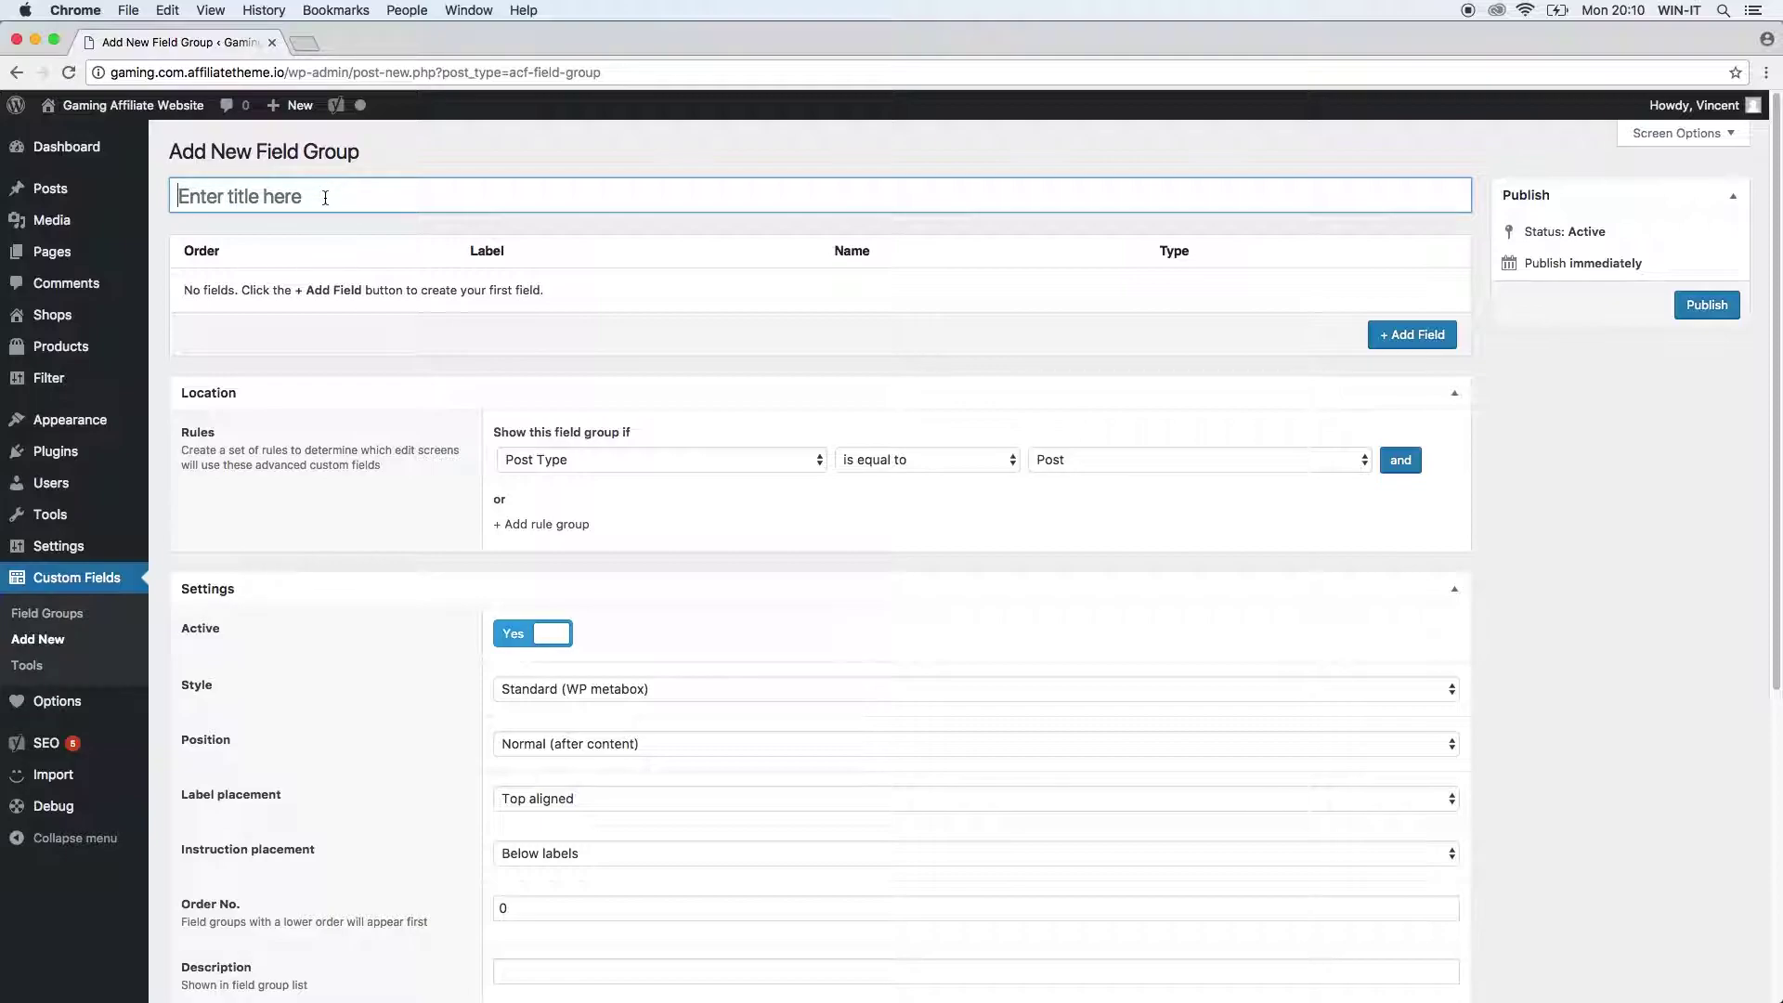
{"action": "type", "text": "Monitor Attributes"}
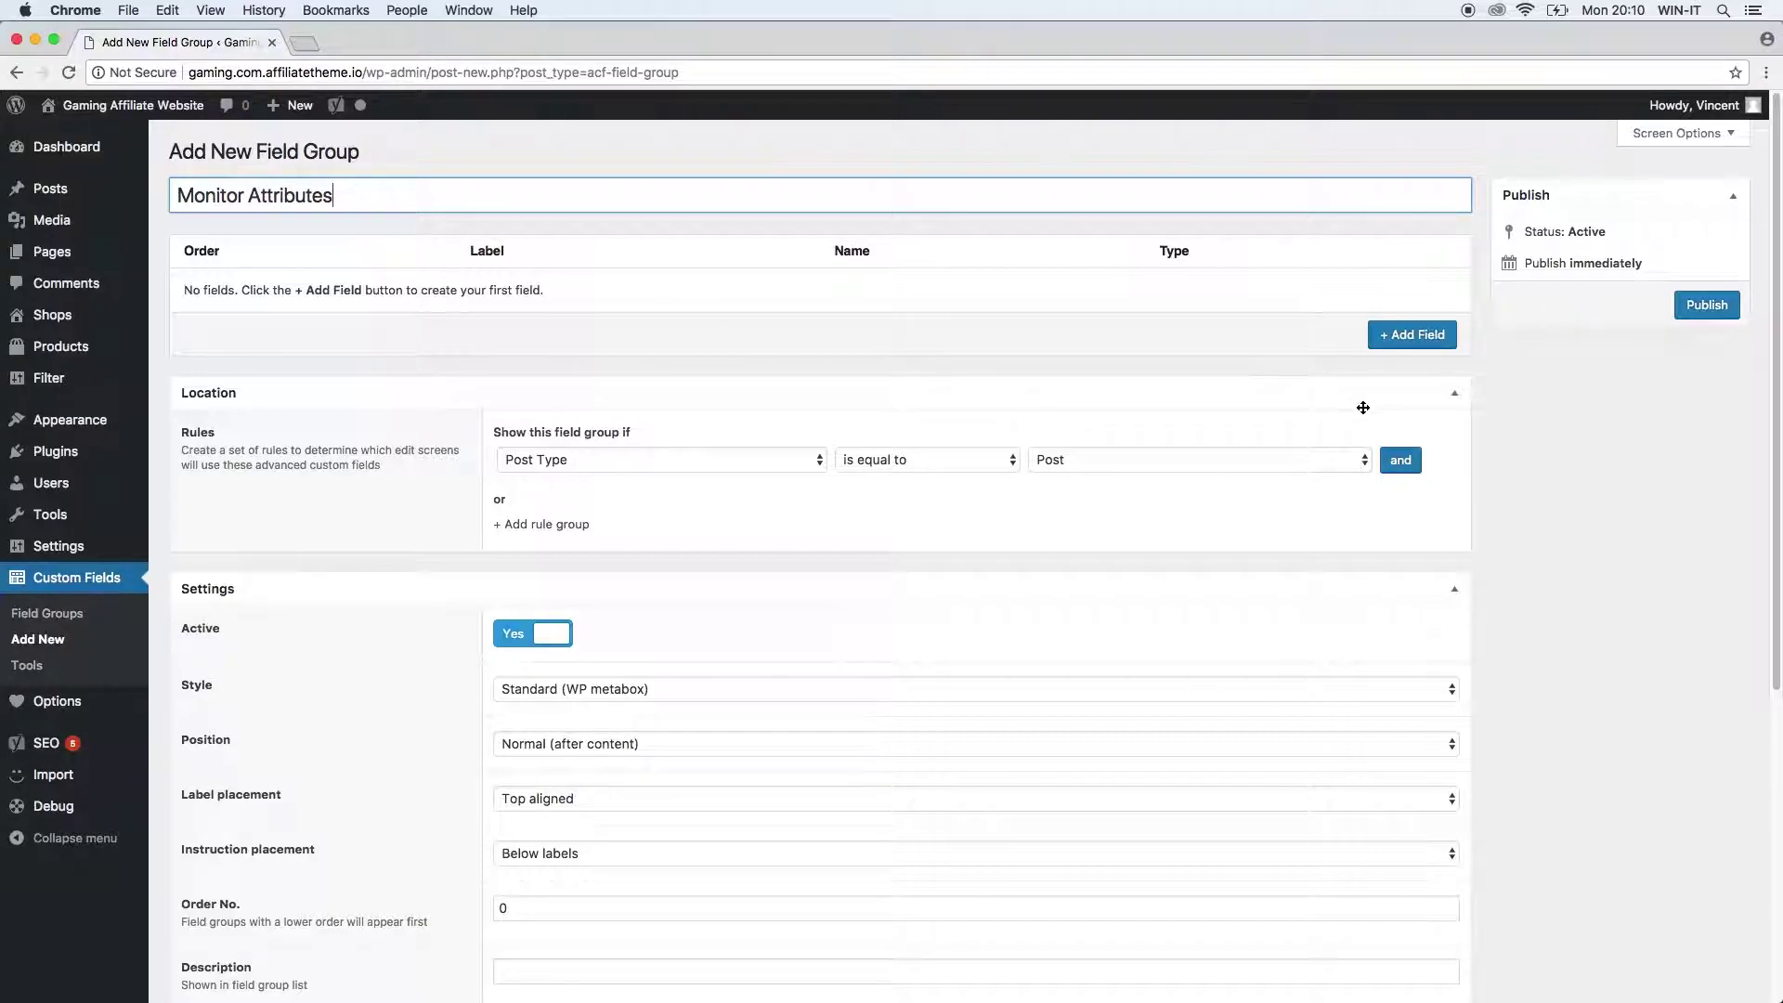
{"action": "left_click", "coordinate": [1692, 311]}
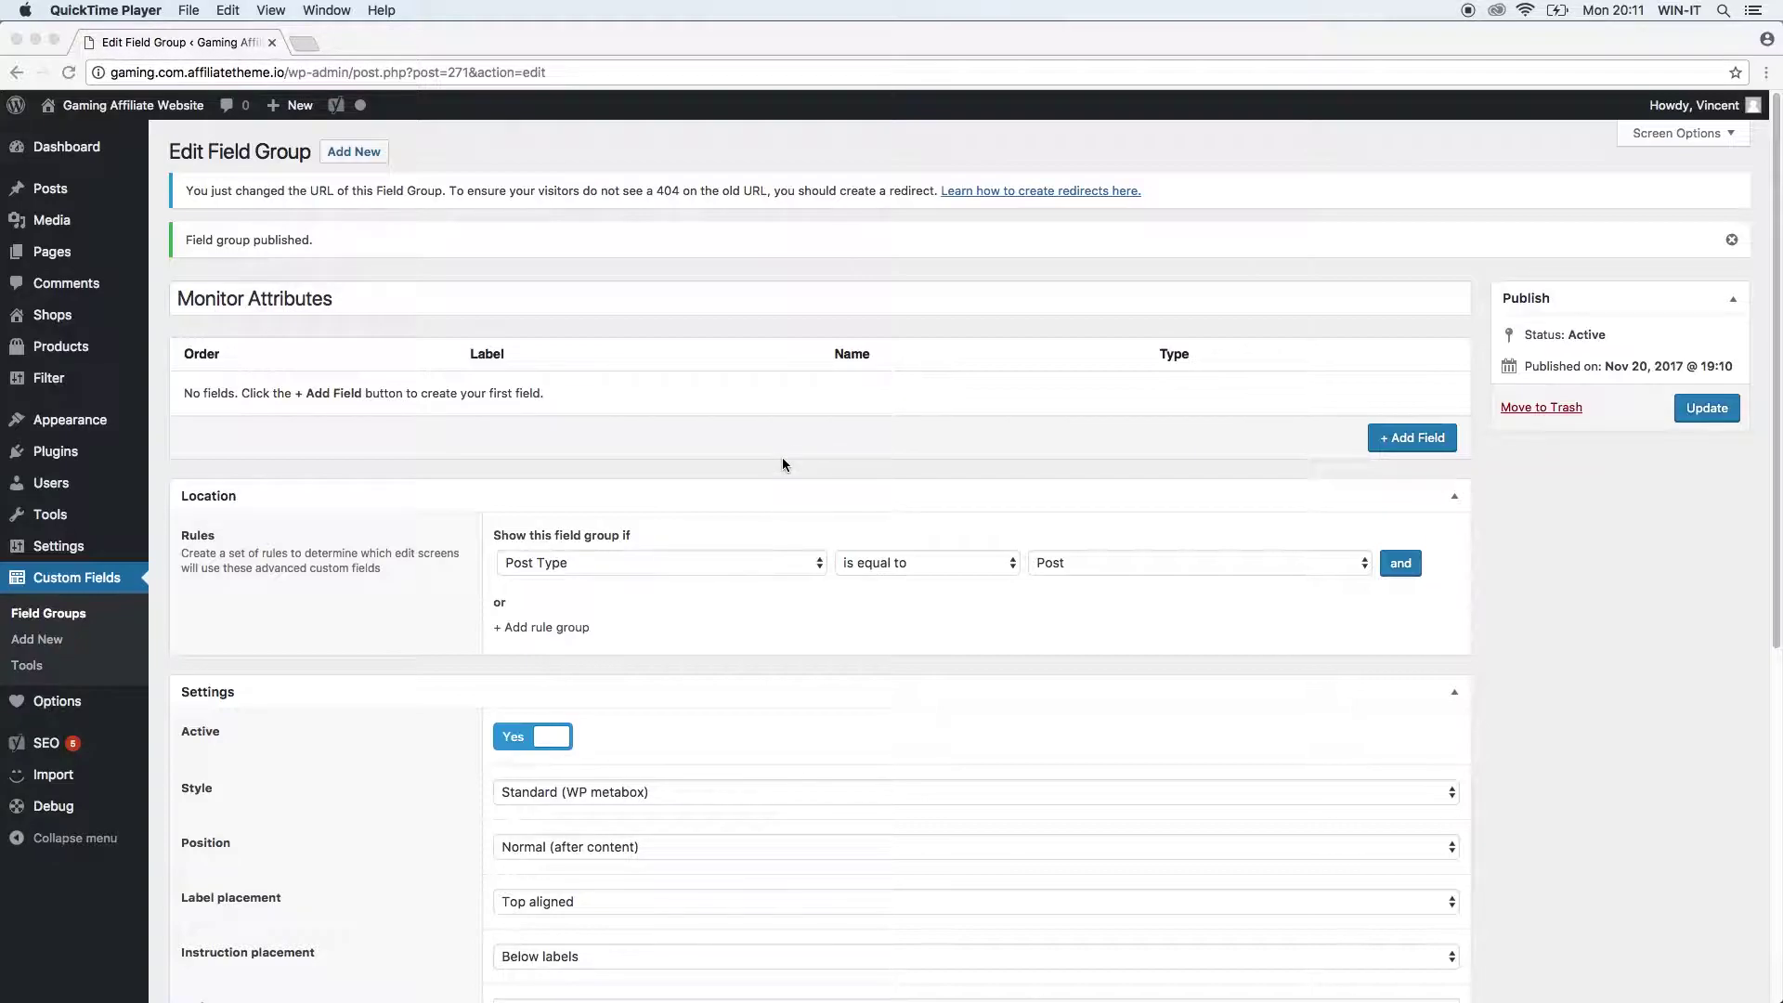
- Add a field labelled "Color" with the name "color" and the field type Text to the Monitor Attributes group
{"action": "left_click", "coordinate": [1418, 443]}
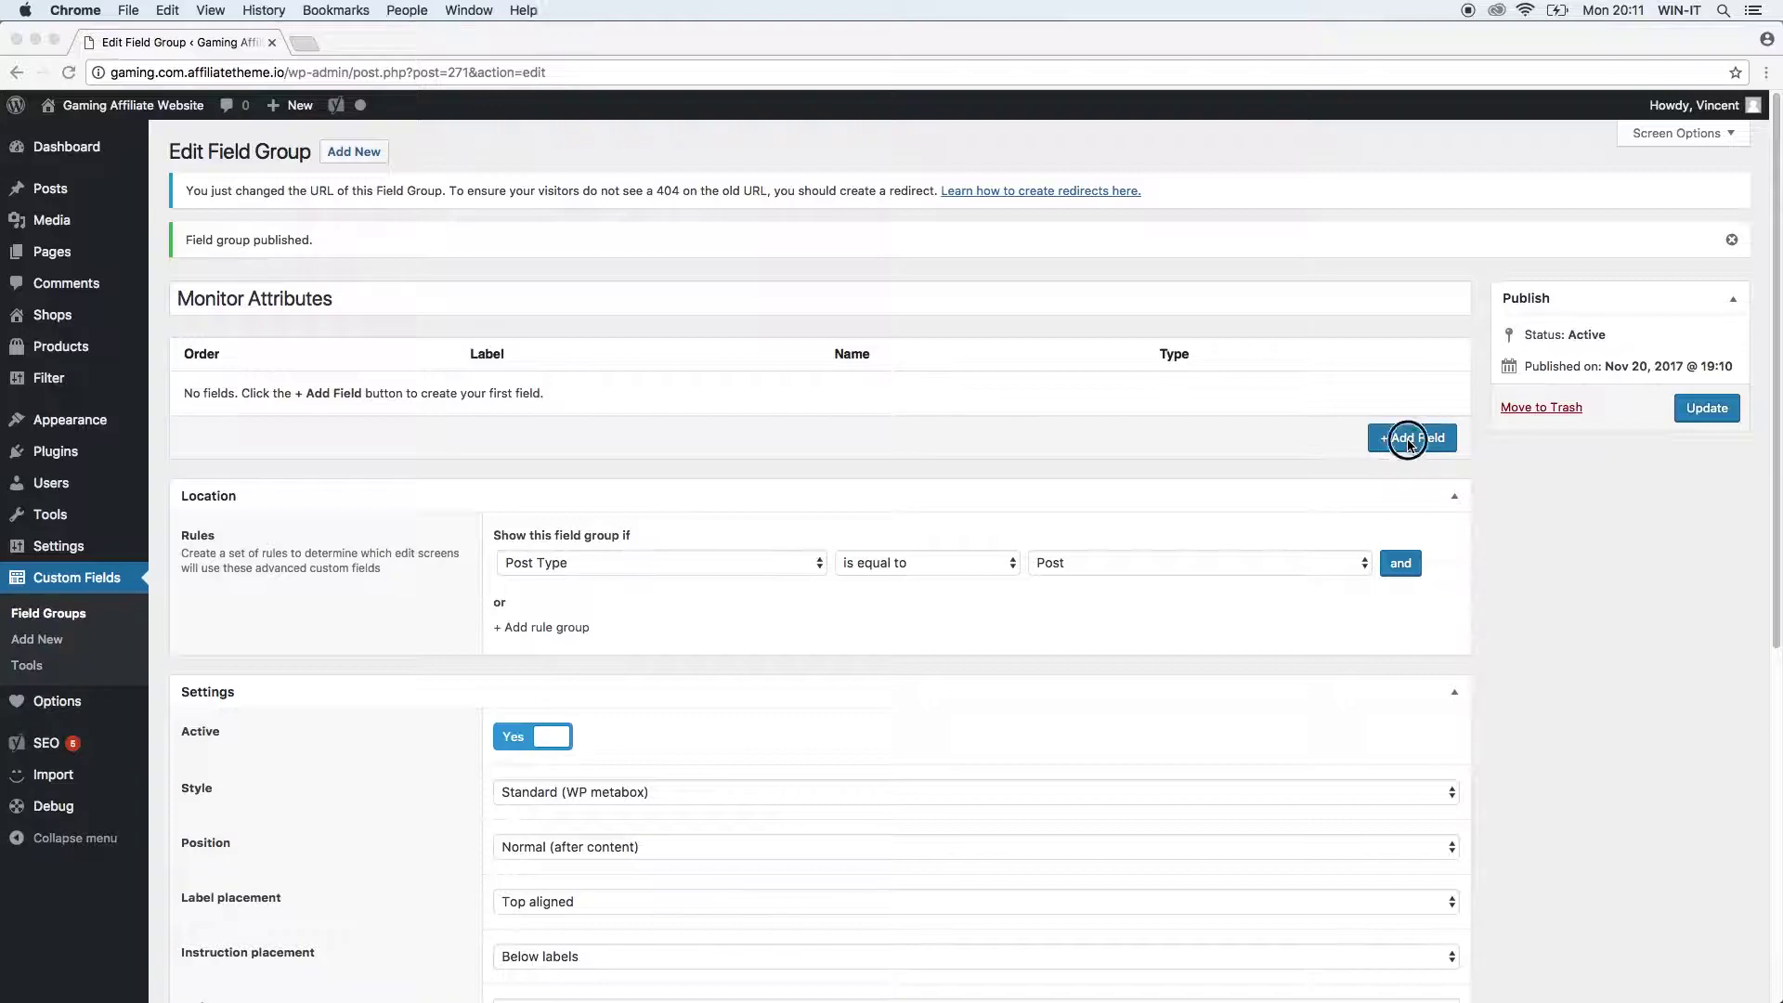
{"action": "left_click", "coordinate": [1416, 440]}
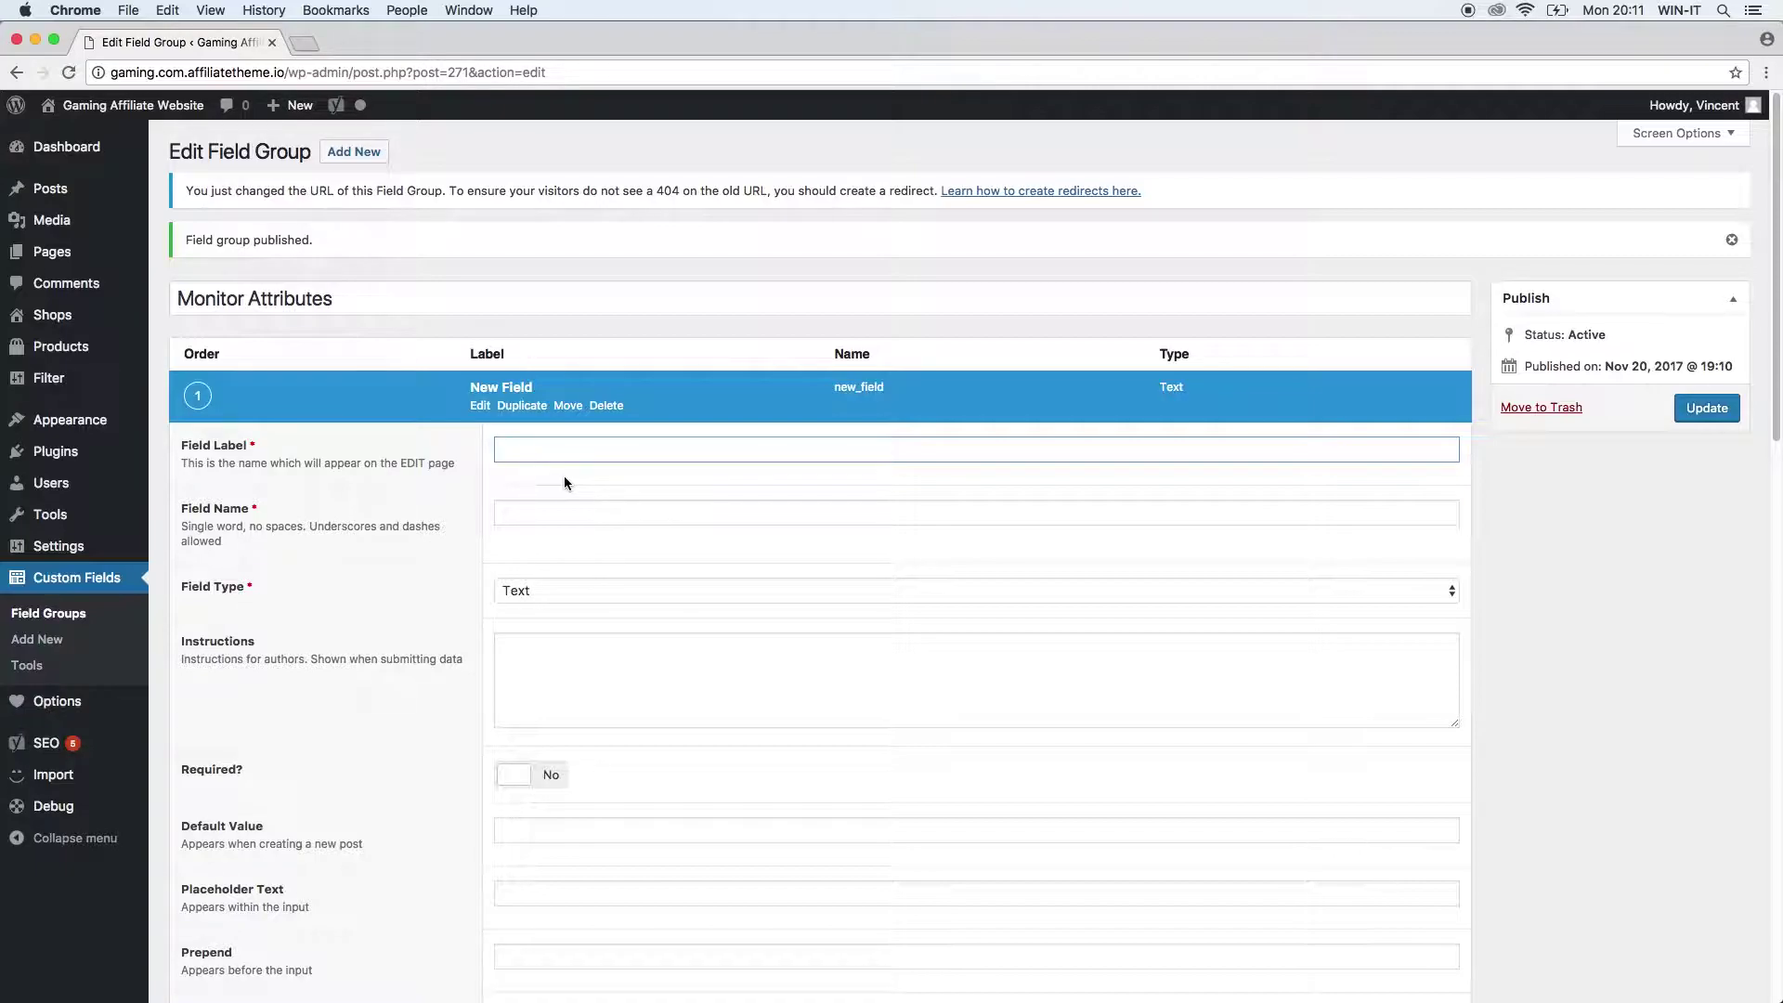
{"action": "type", "text": "Color"}
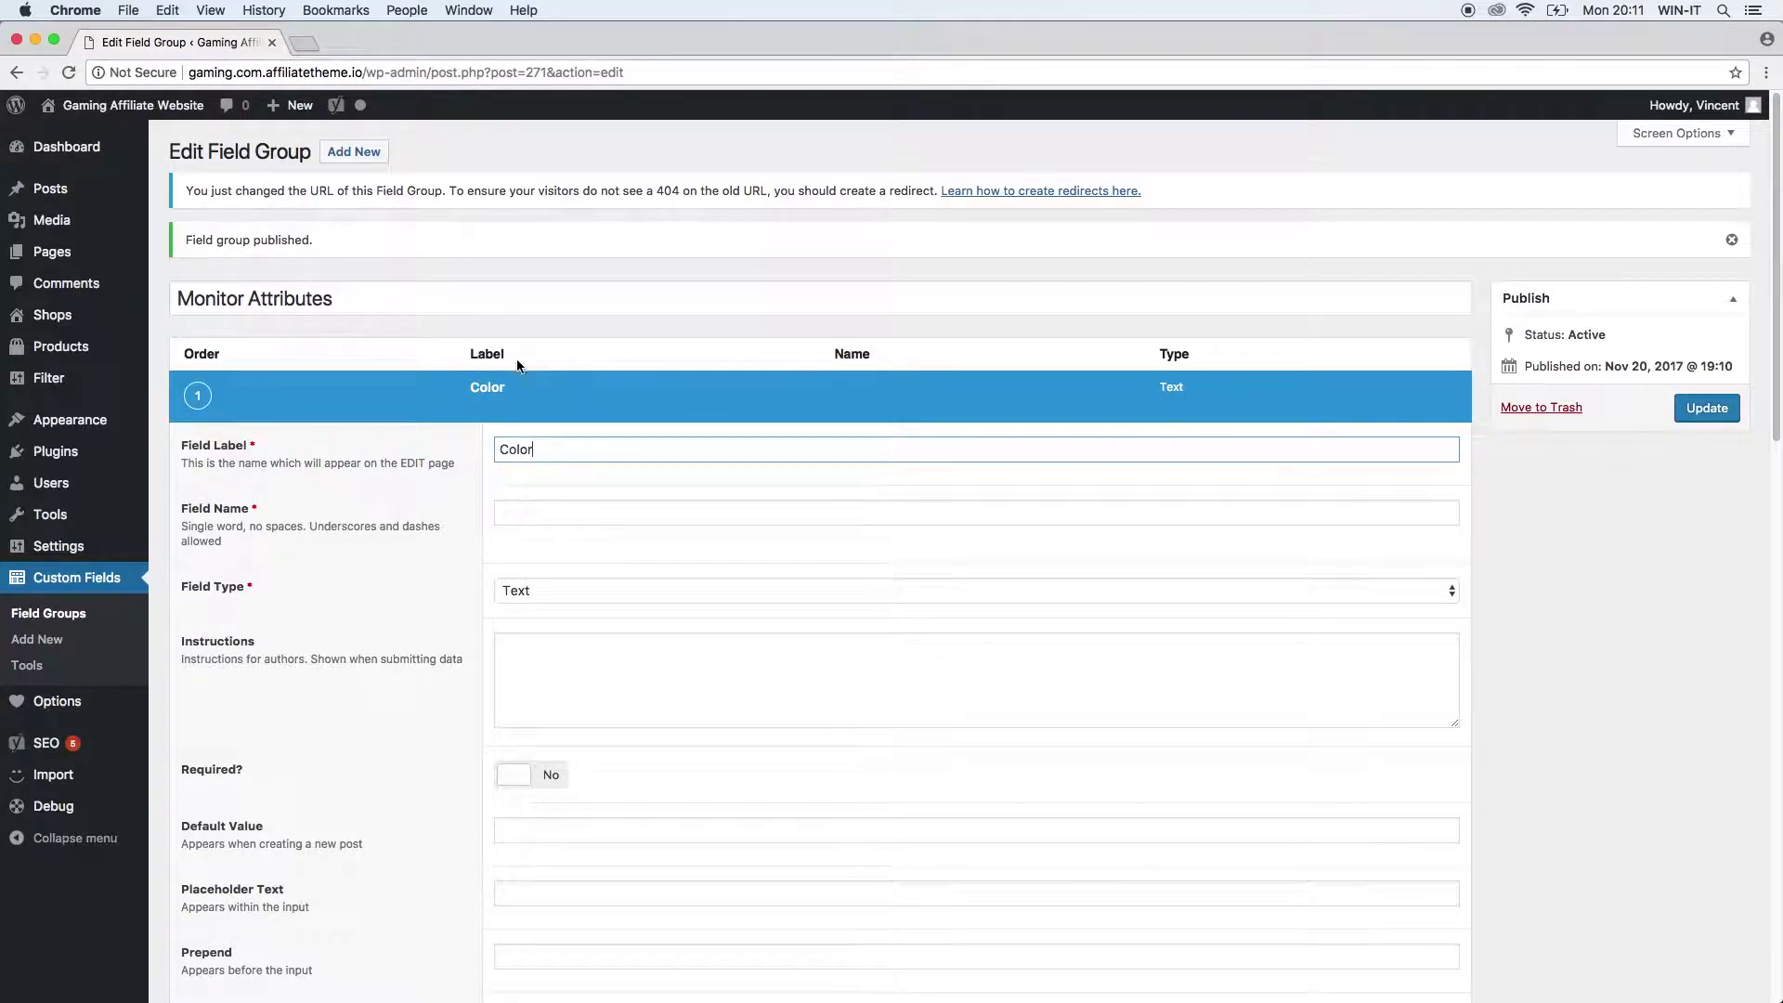
{"action": "left_click", "coordinate": [520, 519]}
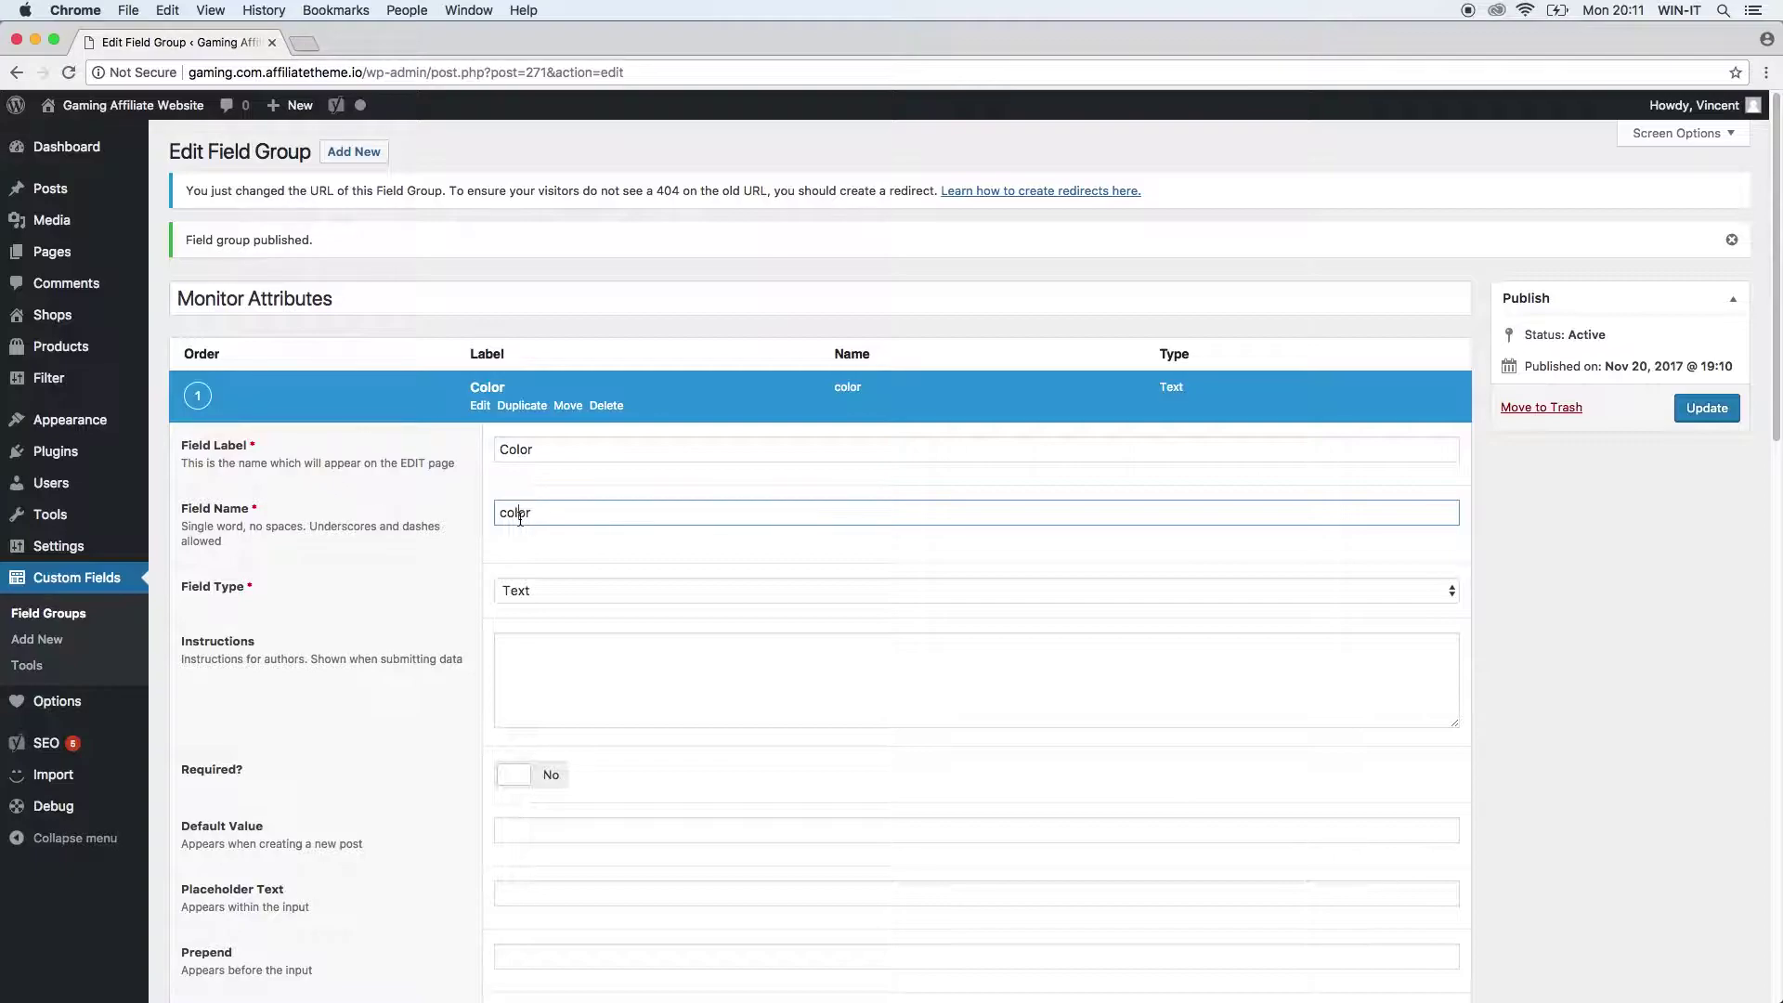
{"action": "left_click", "coordinate": [554, 515]}
{"action": "left_click", "coordinate": [558, 452]}
{"action": "left_click", "coordinate": [561, 511]}
{"action": "left_click", "coordinate": [506, 450]}
{"action": "left_click", "coordinate": [549, 514]}
{"action": "left_click", "coordinate": [551, 592]}
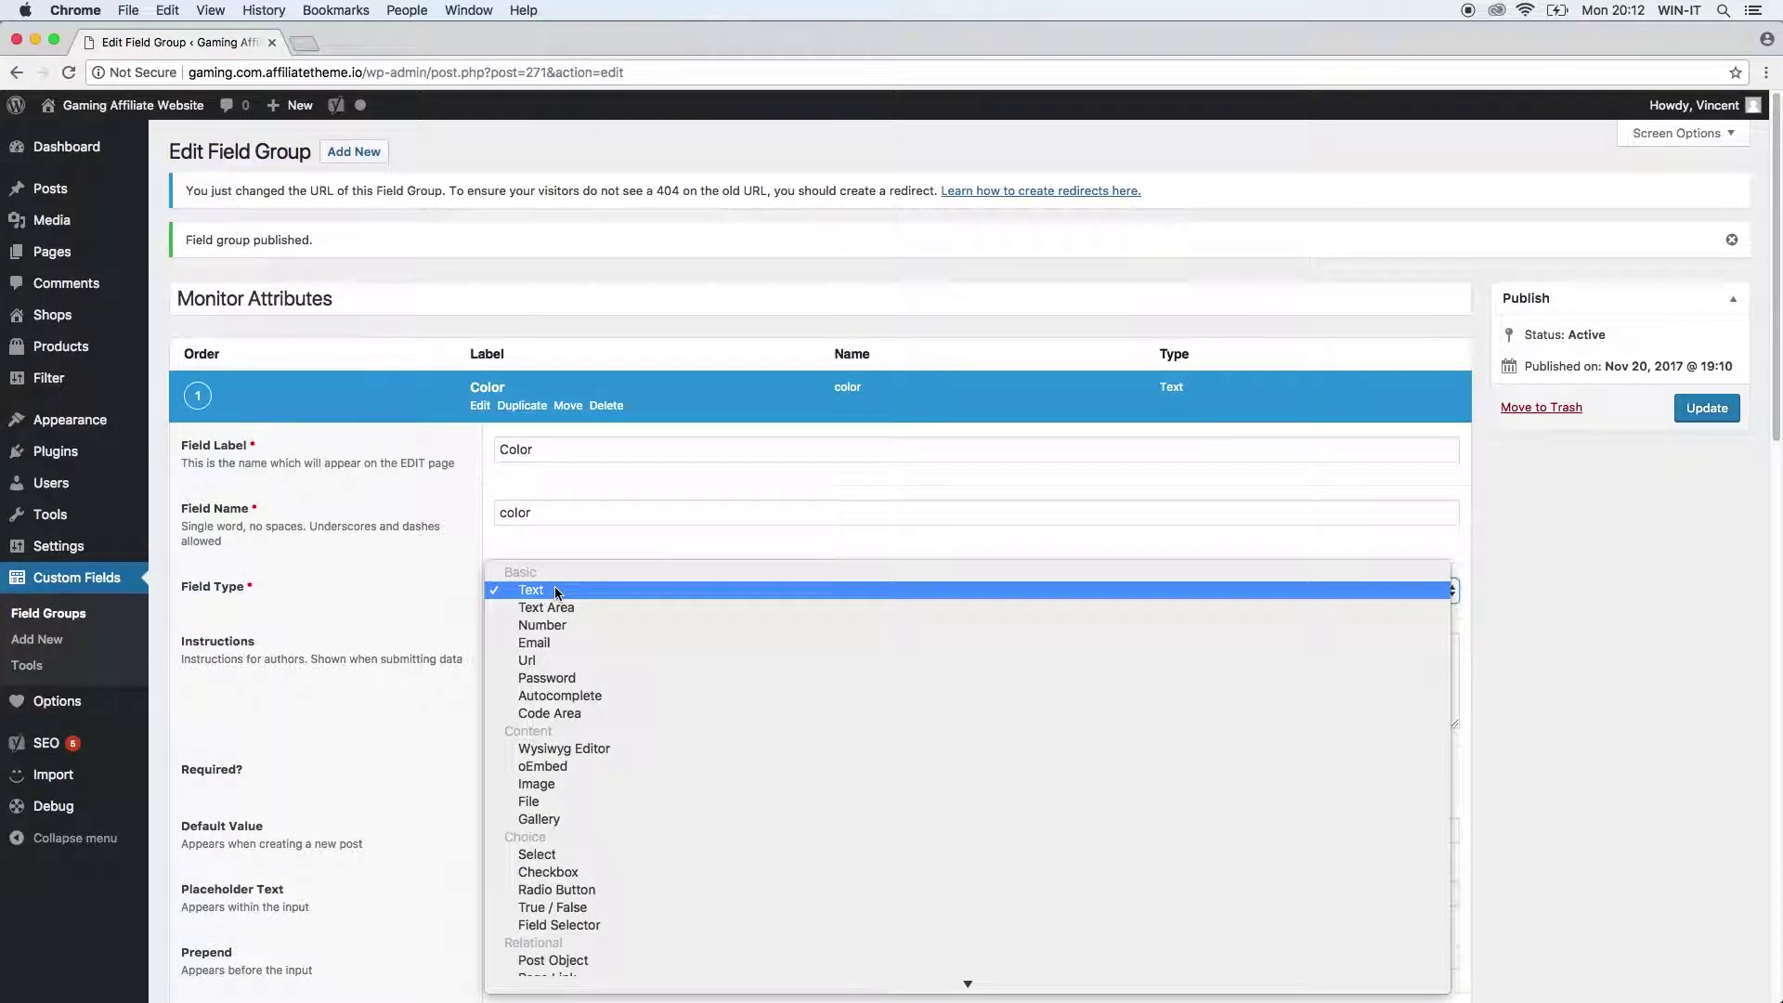
{"action": "left_click", "coordinate": [560, 593]}
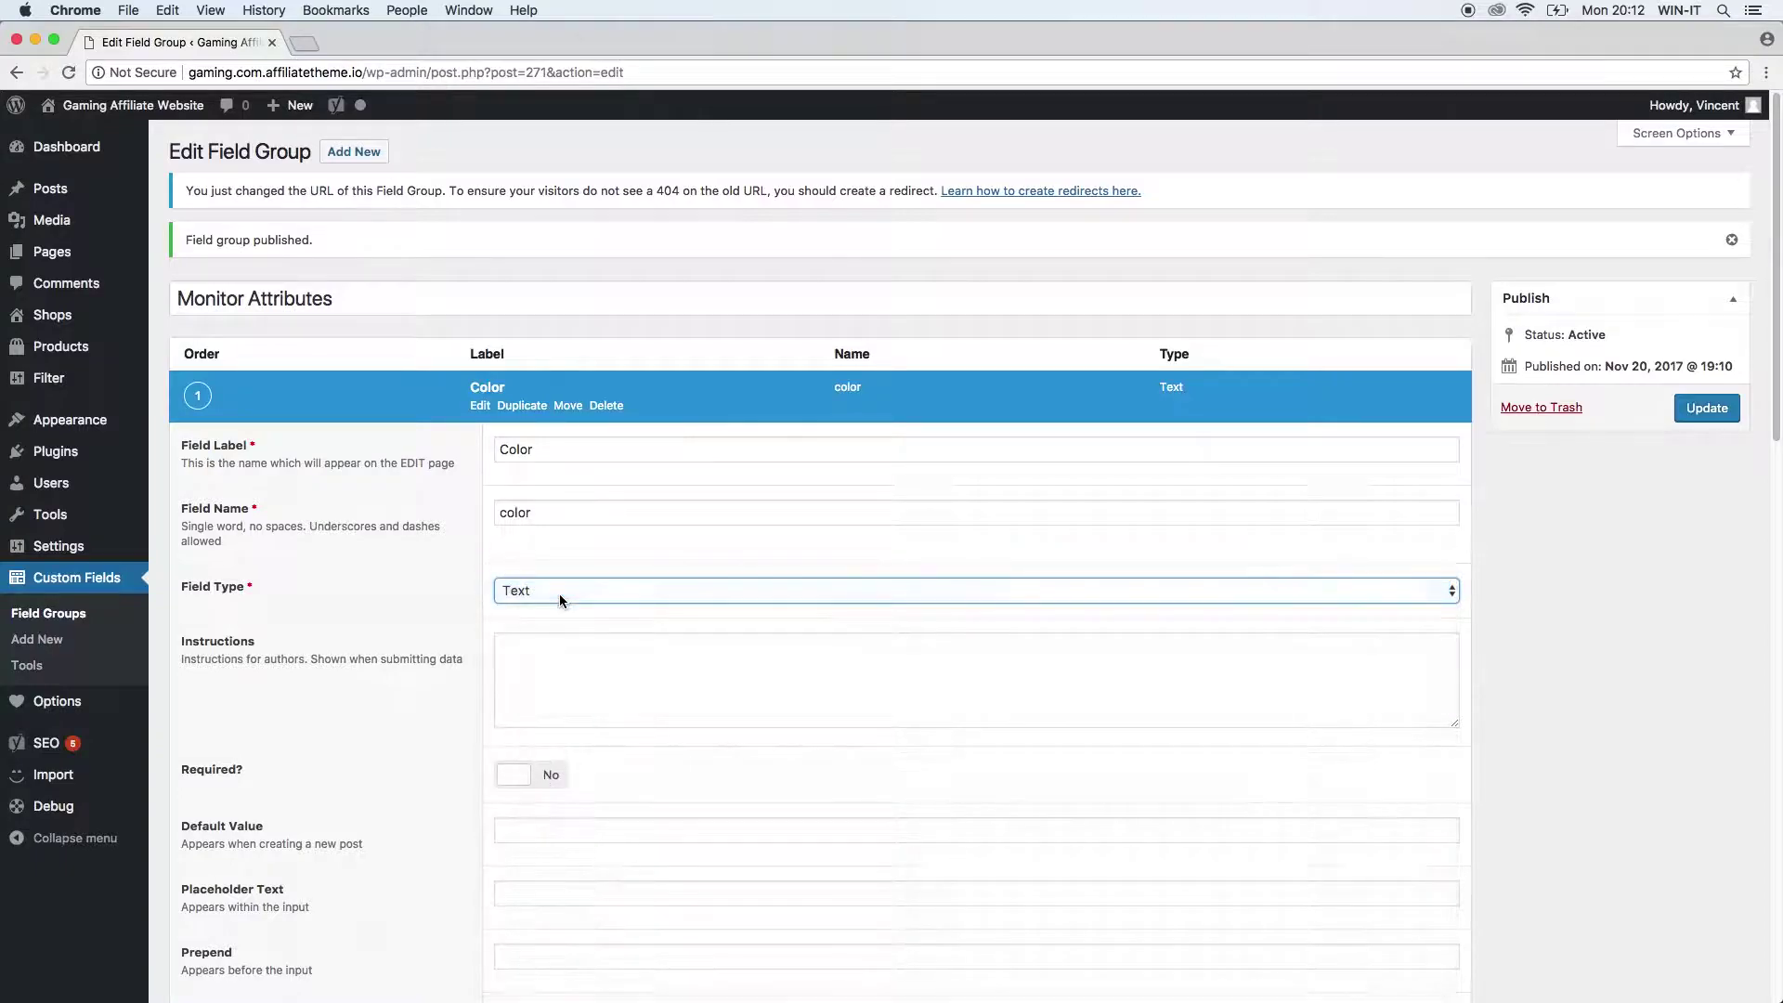
- Make the Color field required and set its placeholder text to "Color", leaving instructions and default value empty
{"action": "left_click", "coordinate": [585, 679]}
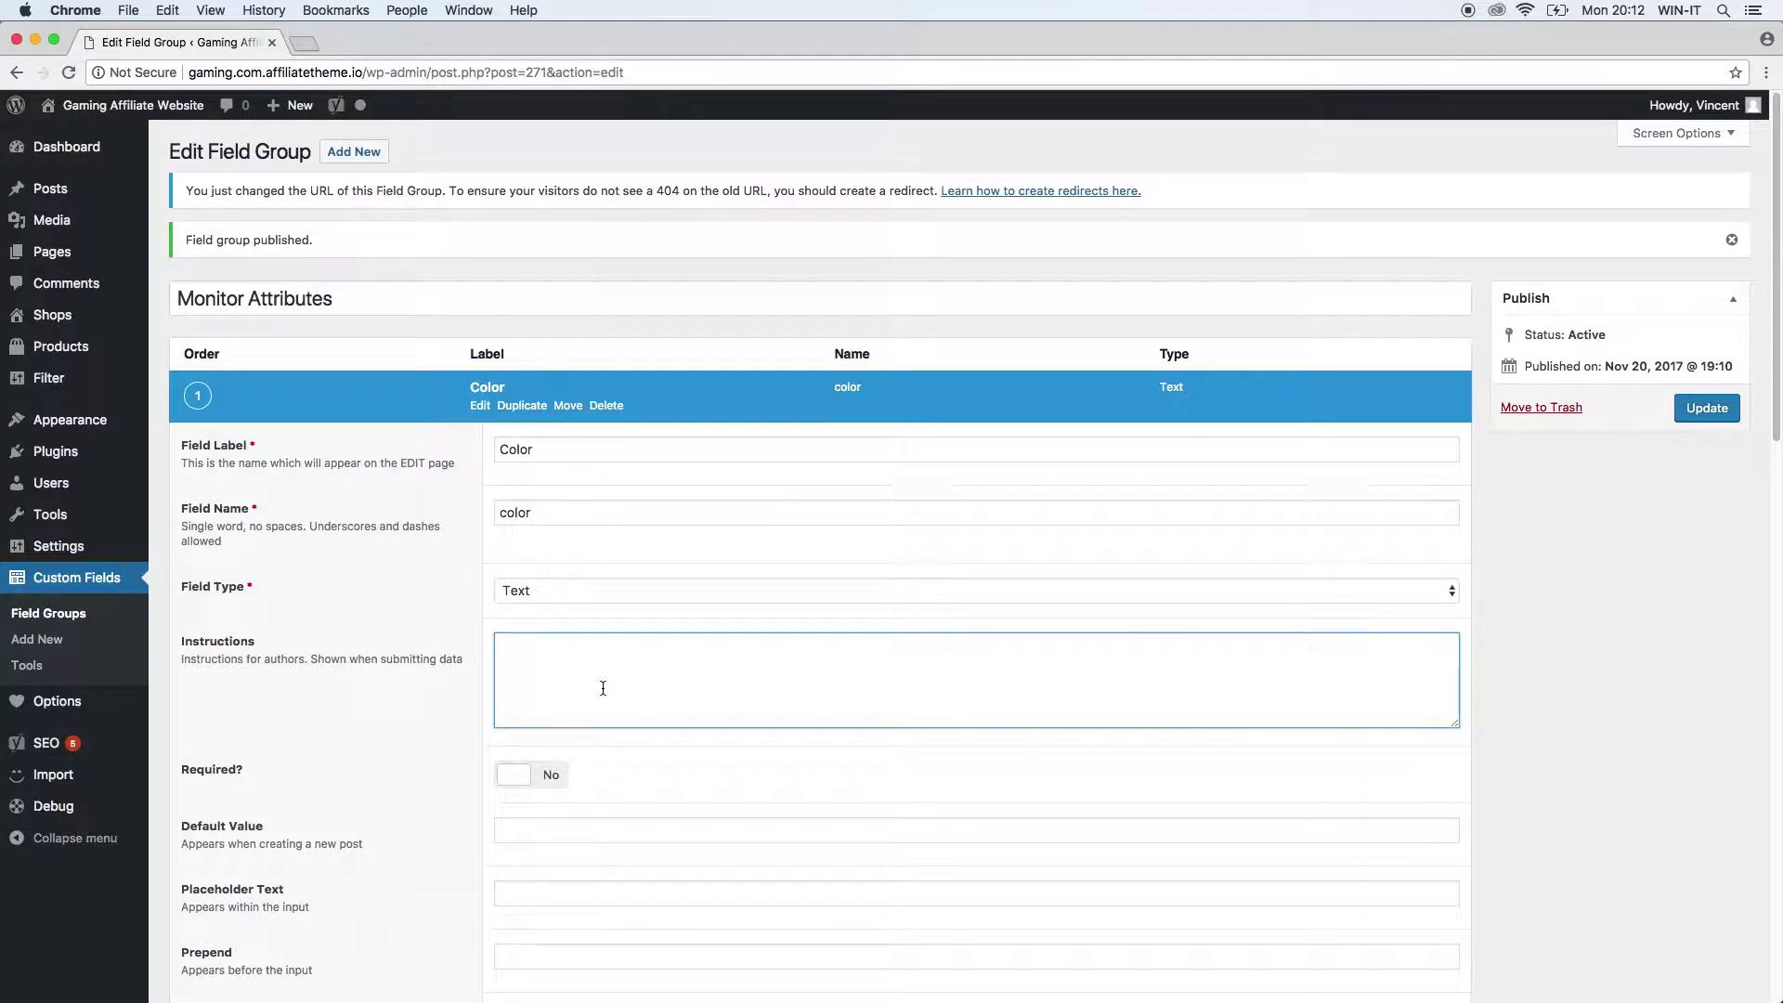
{"action": "scroll", "coordinate": [631, 727], "scroll_direction": "down", "scroll_amount": 3}
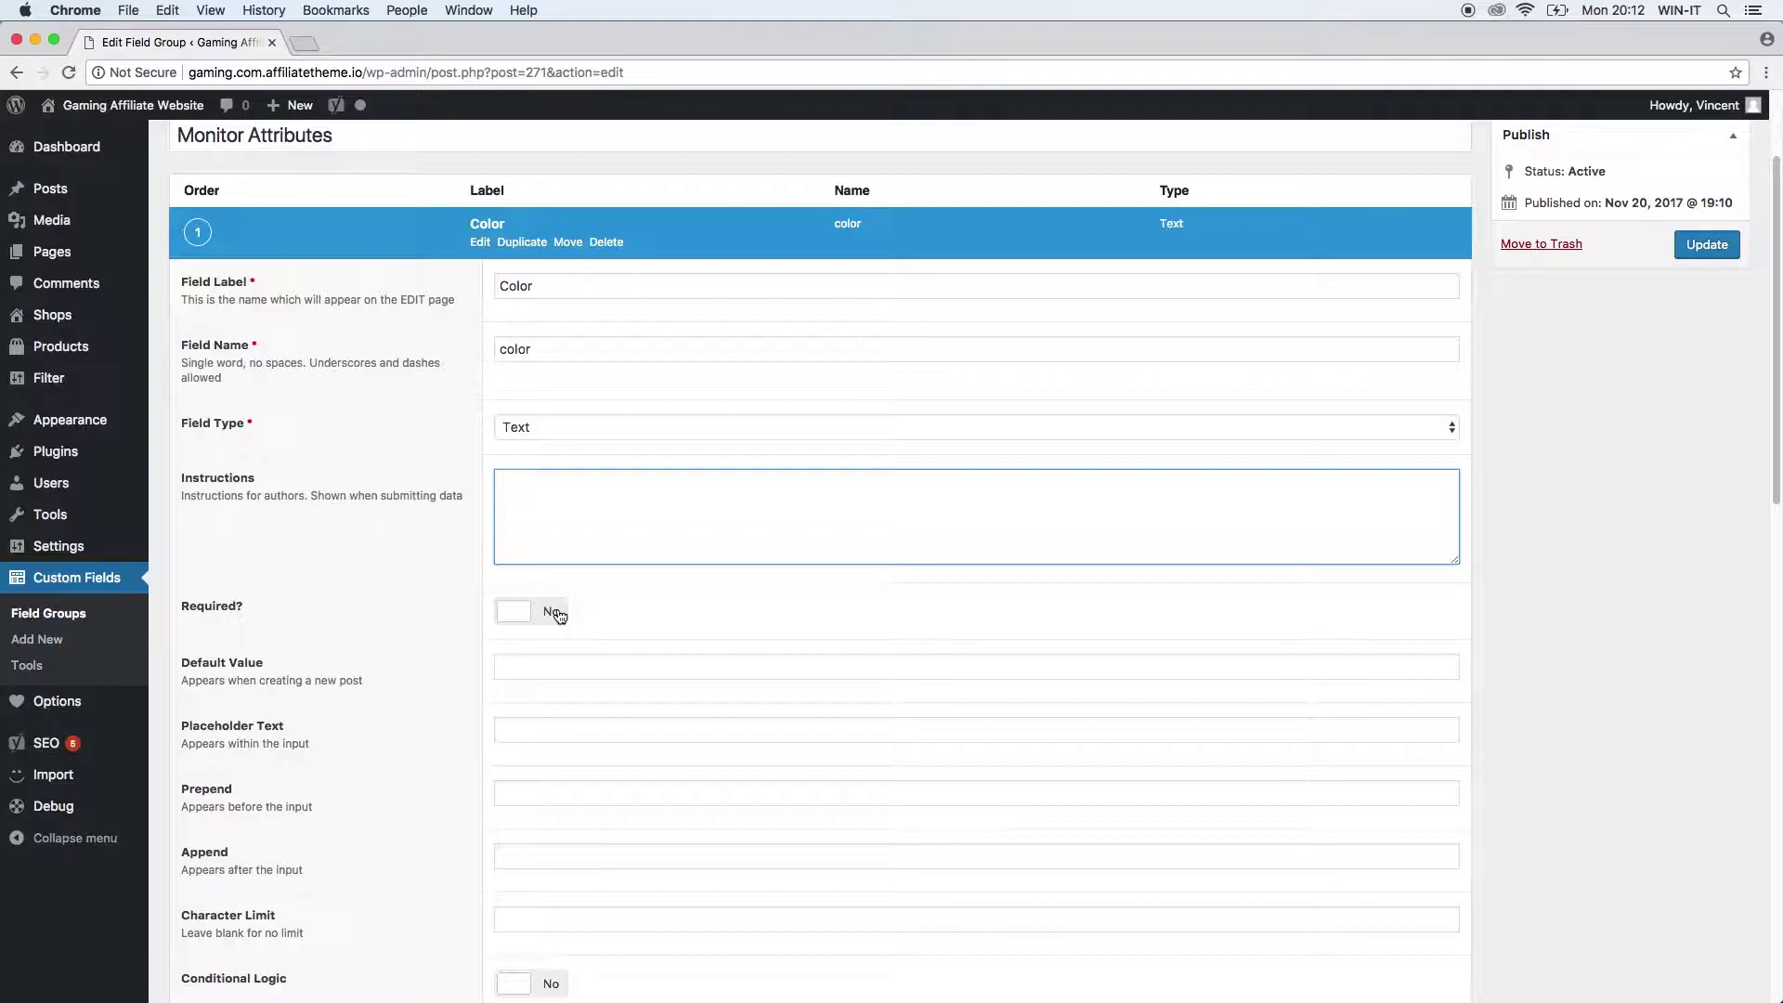
{"action": "left_click", "coordinate": [559, 615]}
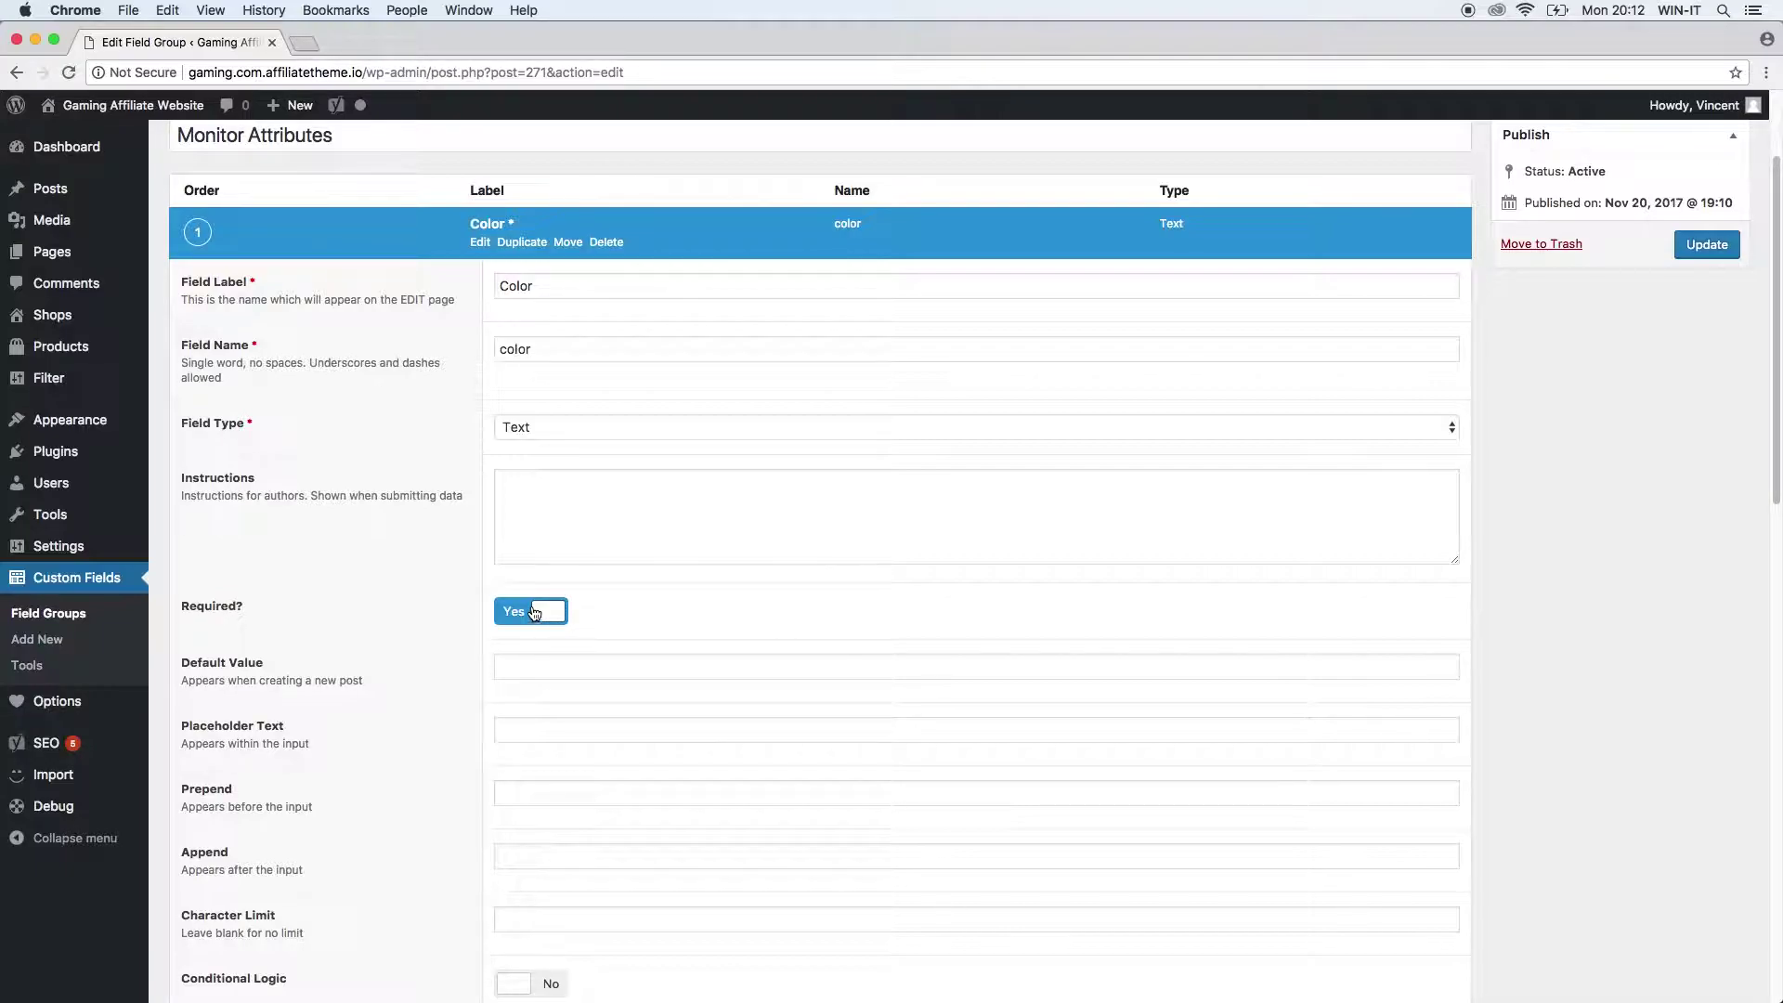
{"action": "left_click", "coordinate": [525, 667]}
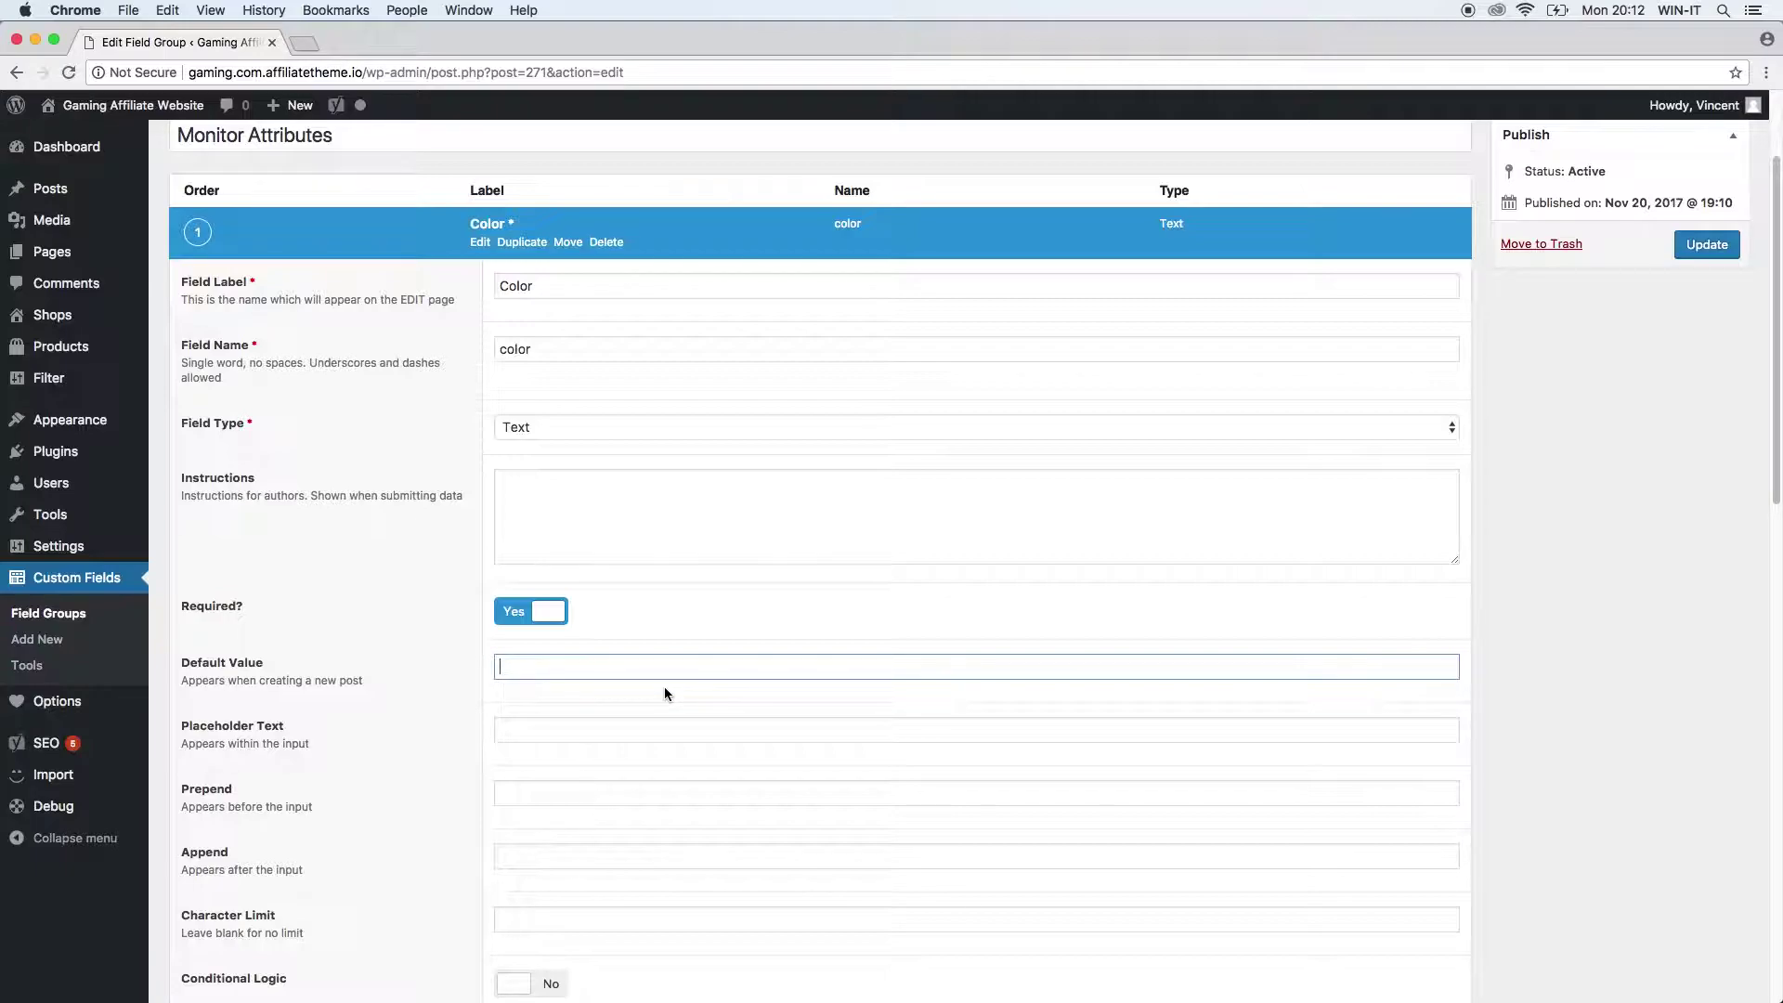
{"action": "left_click", "coordinate": [591, 728]}
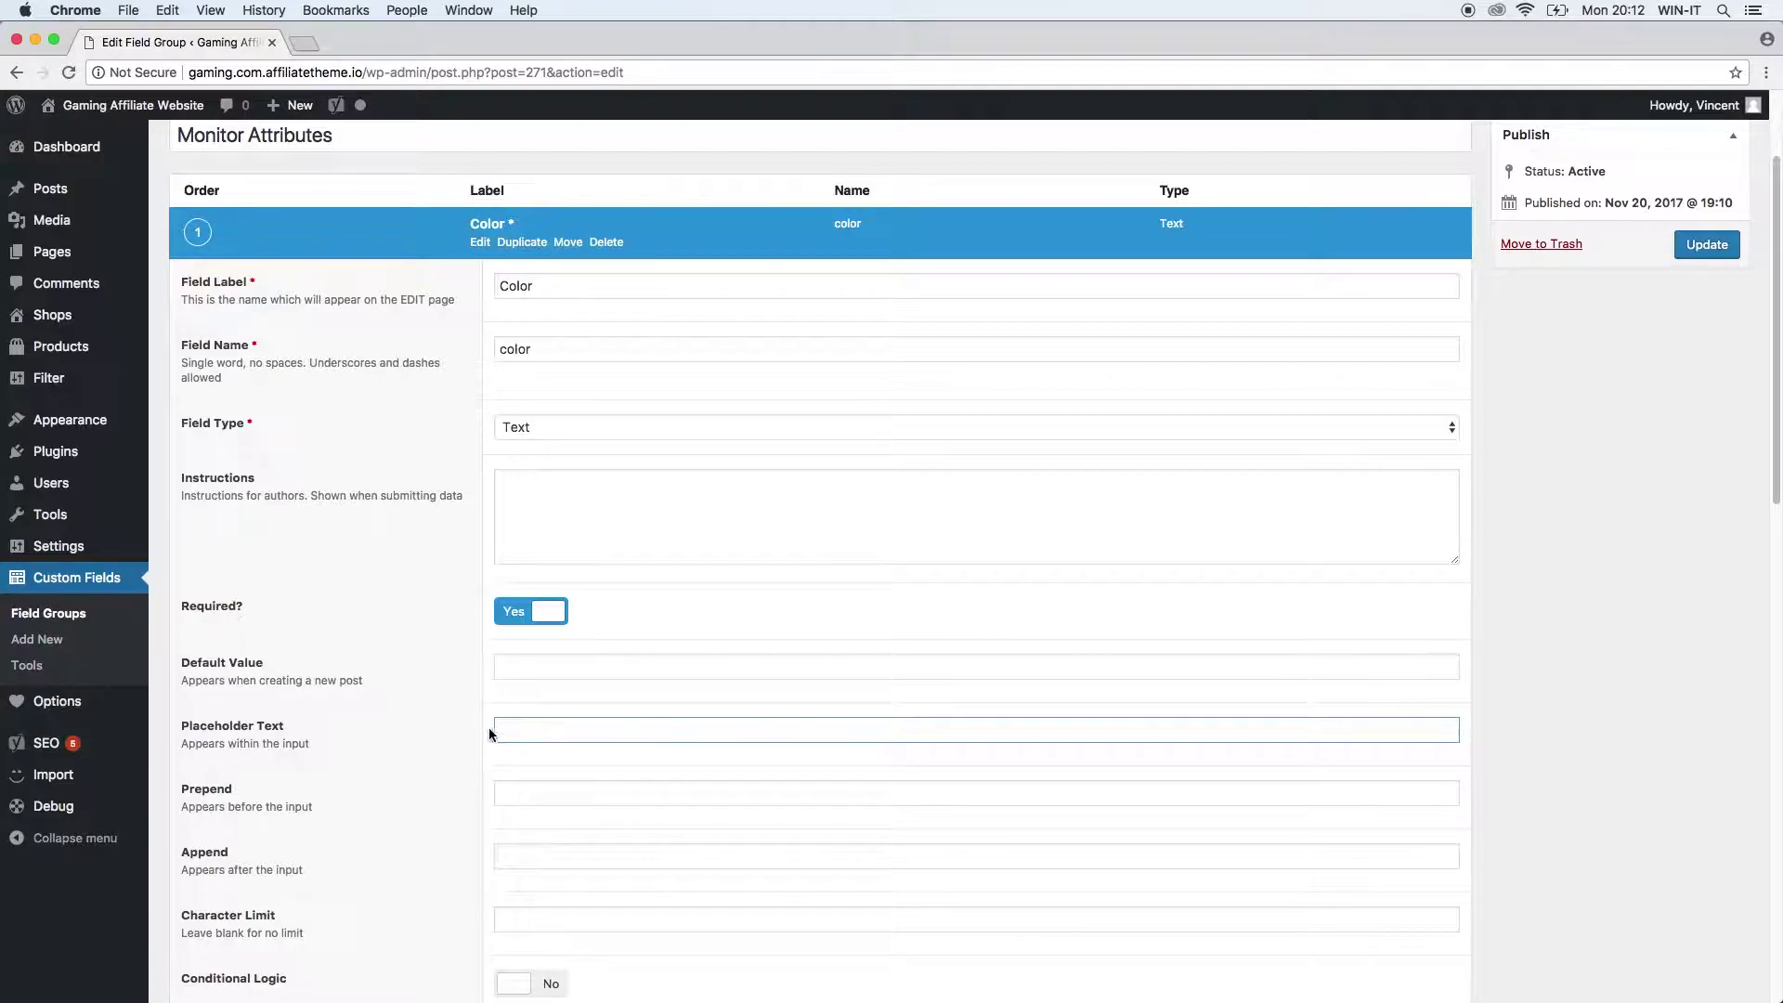
{"action": "type", "text": "Color"}
{"action": "left_click", "coordinate": [515, 783]}
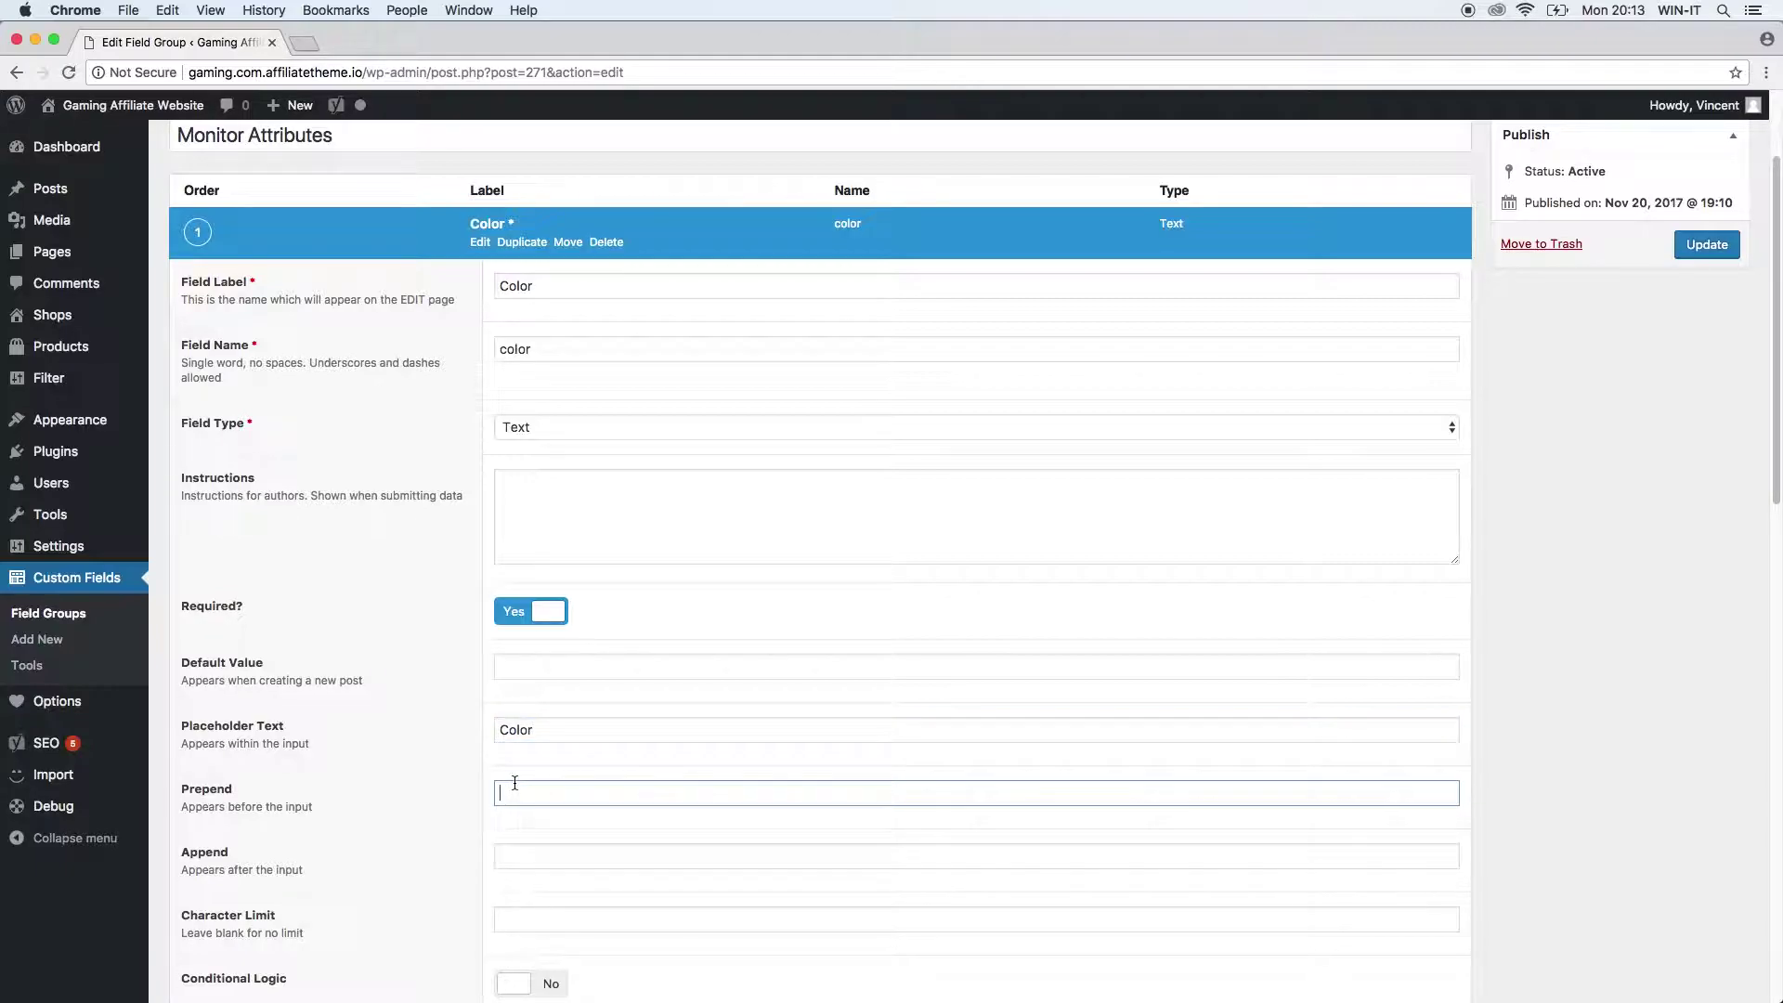
{"action": "scroll", "coordinate": [616, 796], "scroll_direction": "down", "scroll_amount": 1}
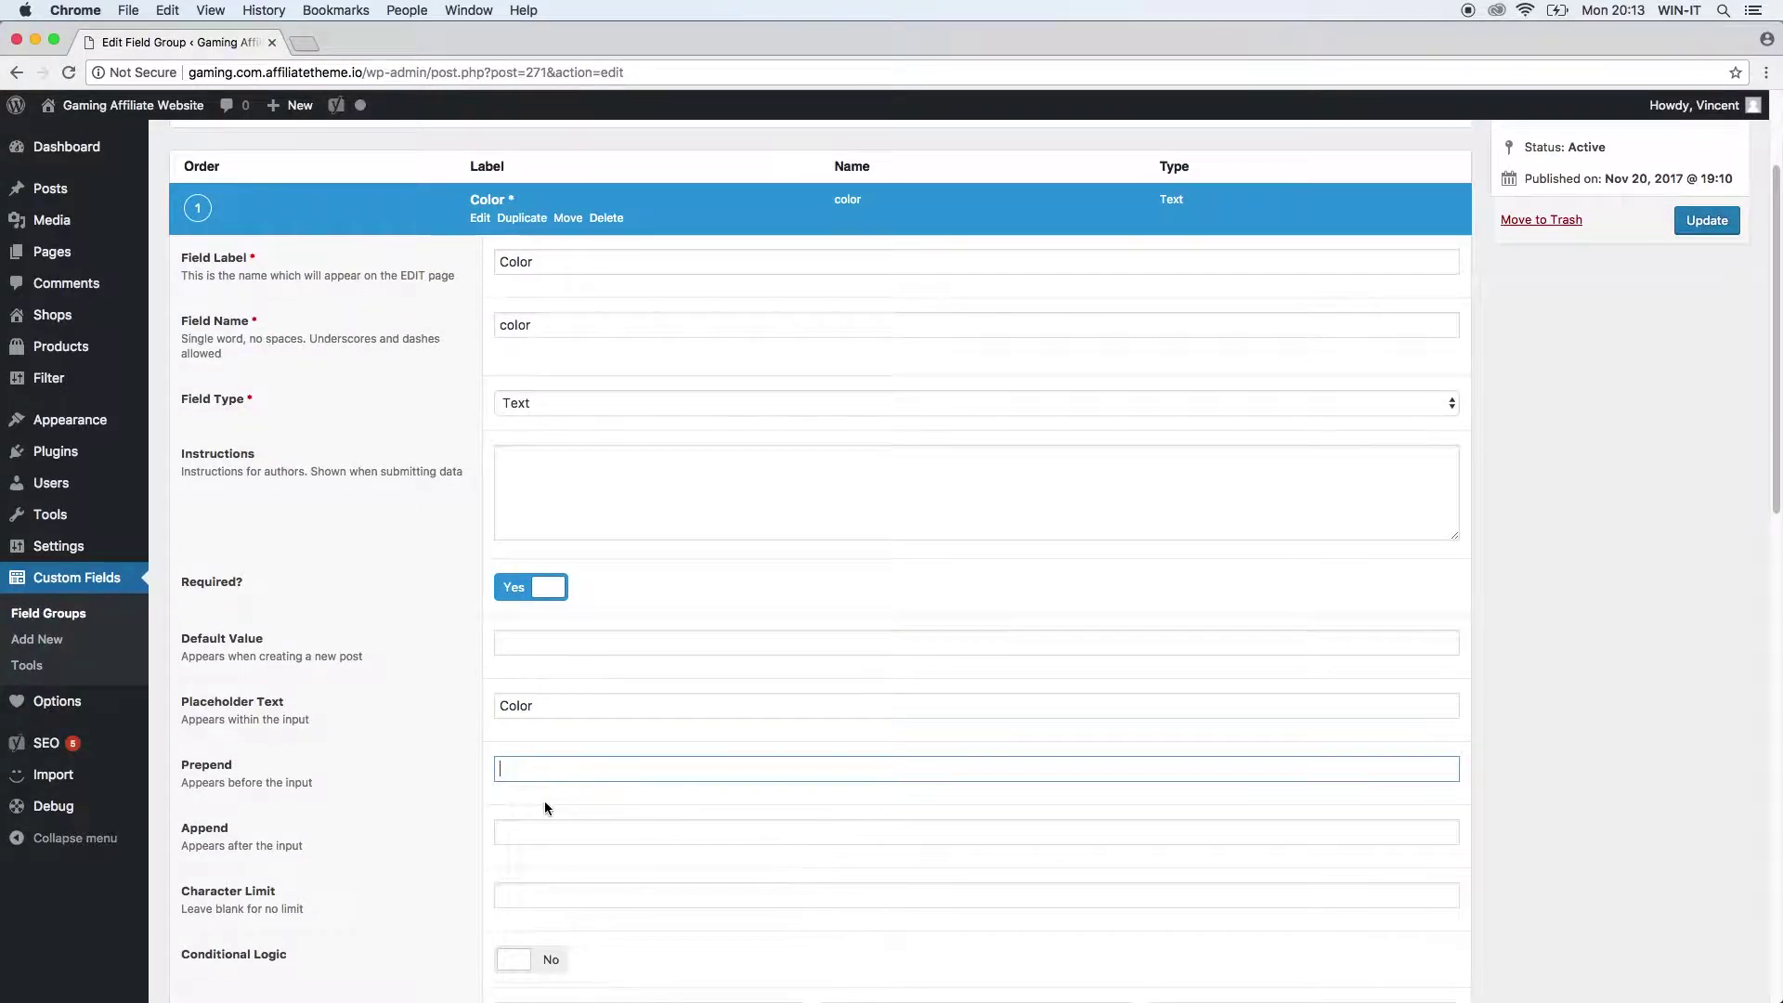
{"action": "left_click", "coordinate": [544, 821]}
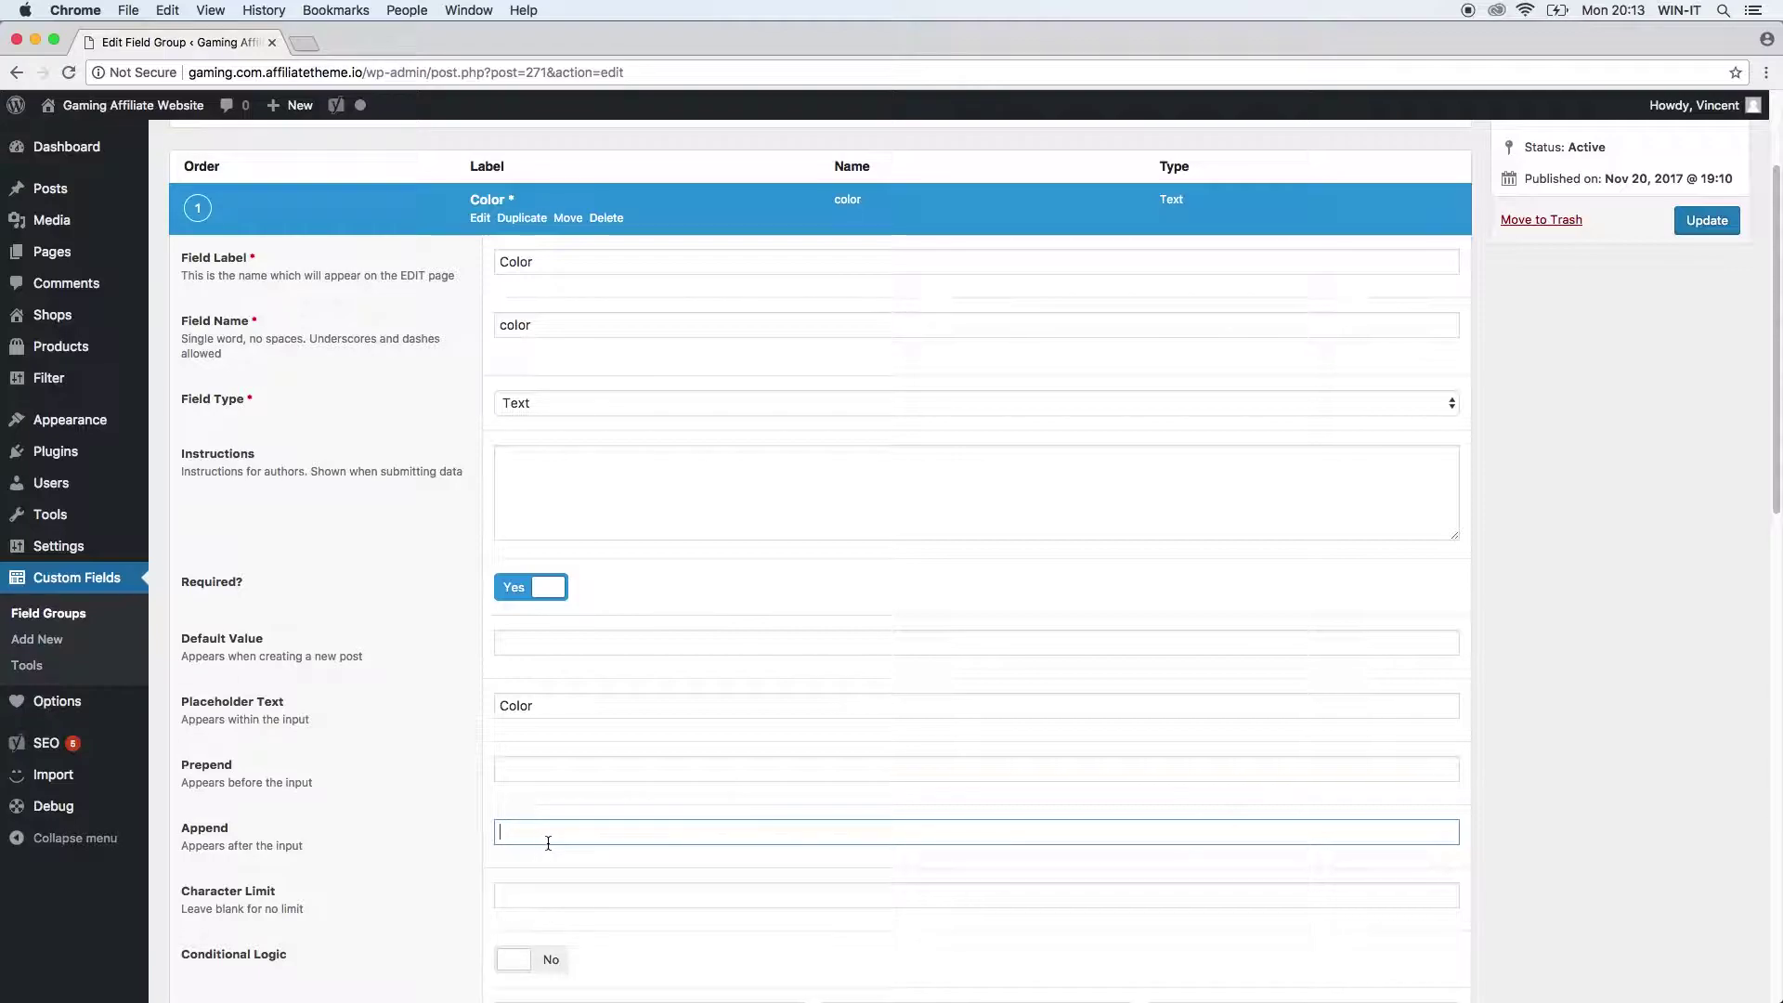
{"action": "scroll", "coordinate": [556, 850], "scroll_direction": "down", "scroll_amount": 3}
{"action": "left_click", "coordinate": [527, 774]}
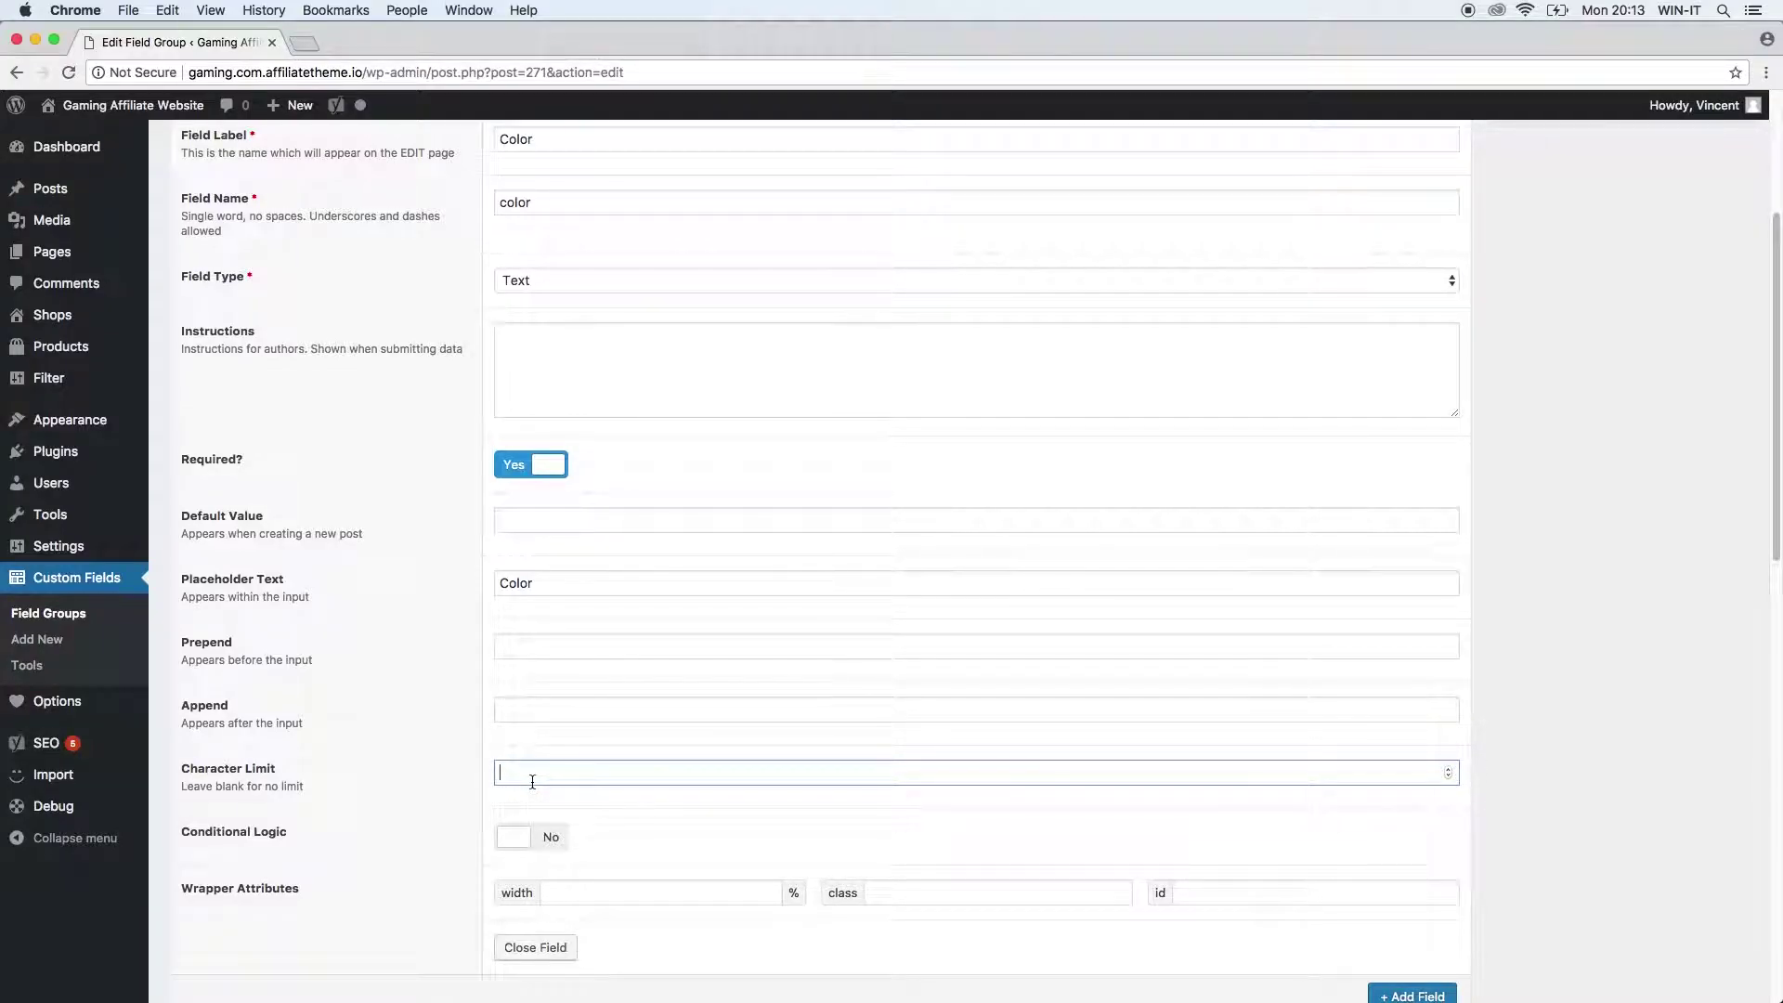
{"action": "scroll", "coordinate": [612, 836], "scroll_direction": "down", "scroll_amount": 2}
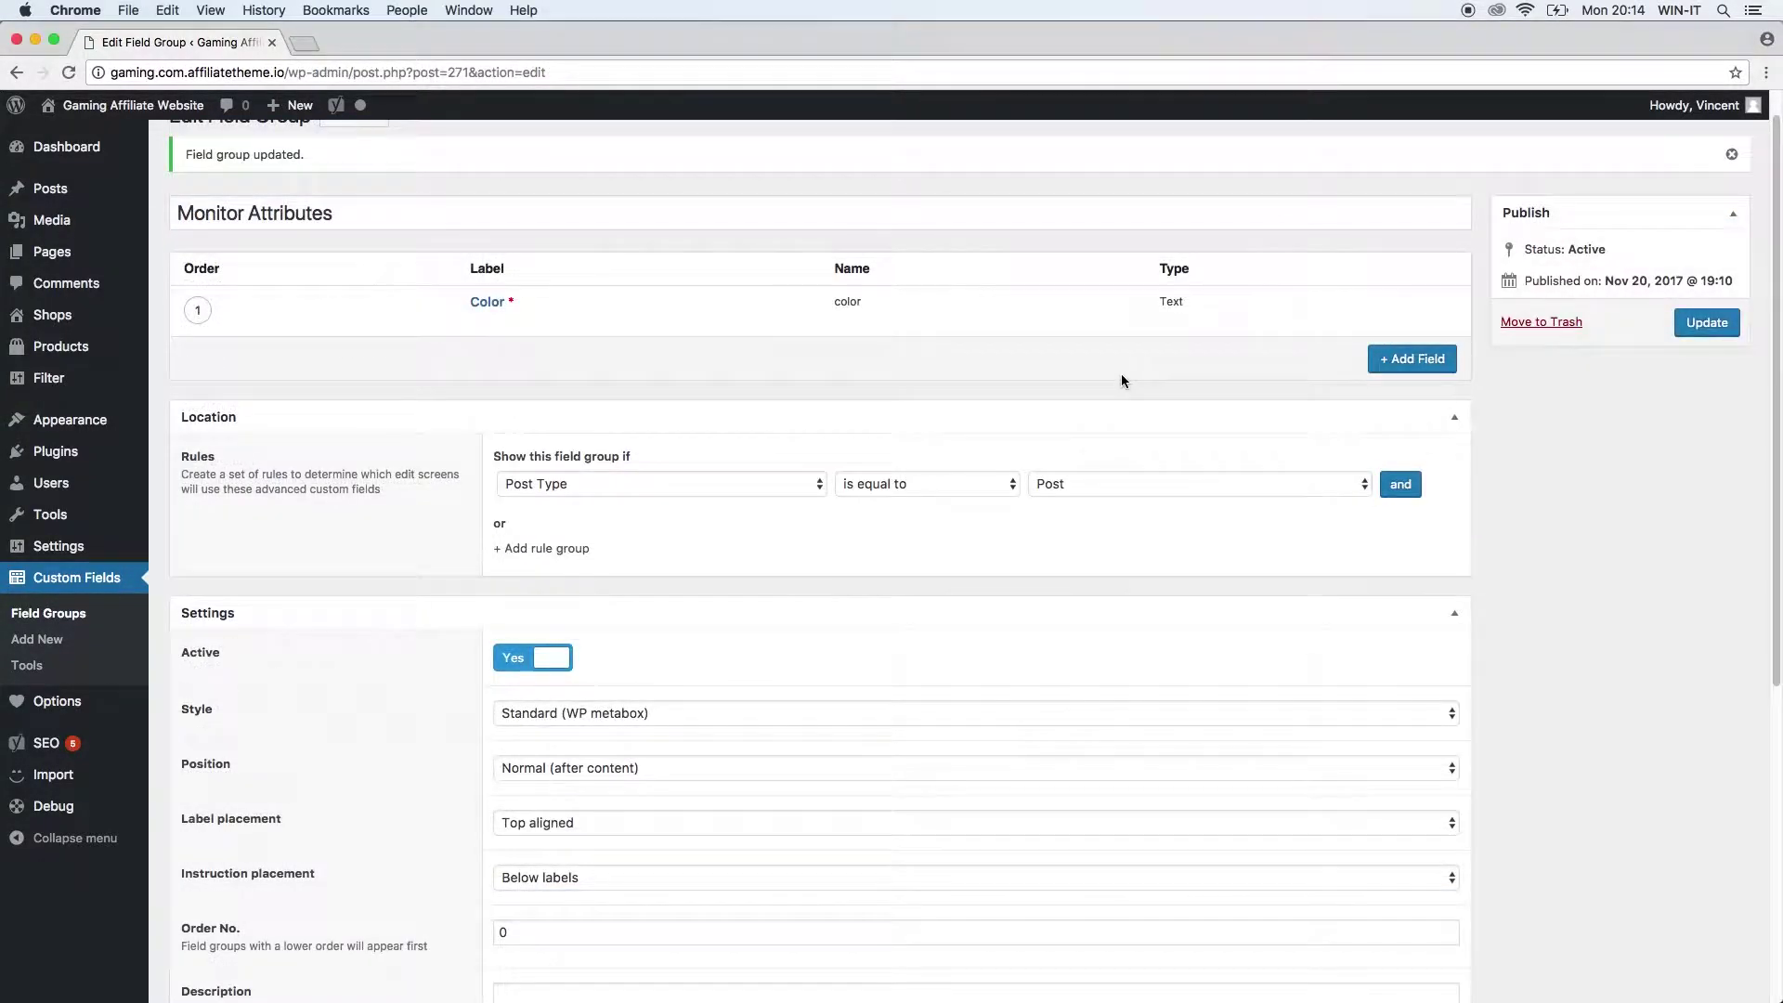
- Add a second field labelled "Inches" with the name "inches" and the field type Number
{"action": "left_click", "coordinate": [1397, 362]}
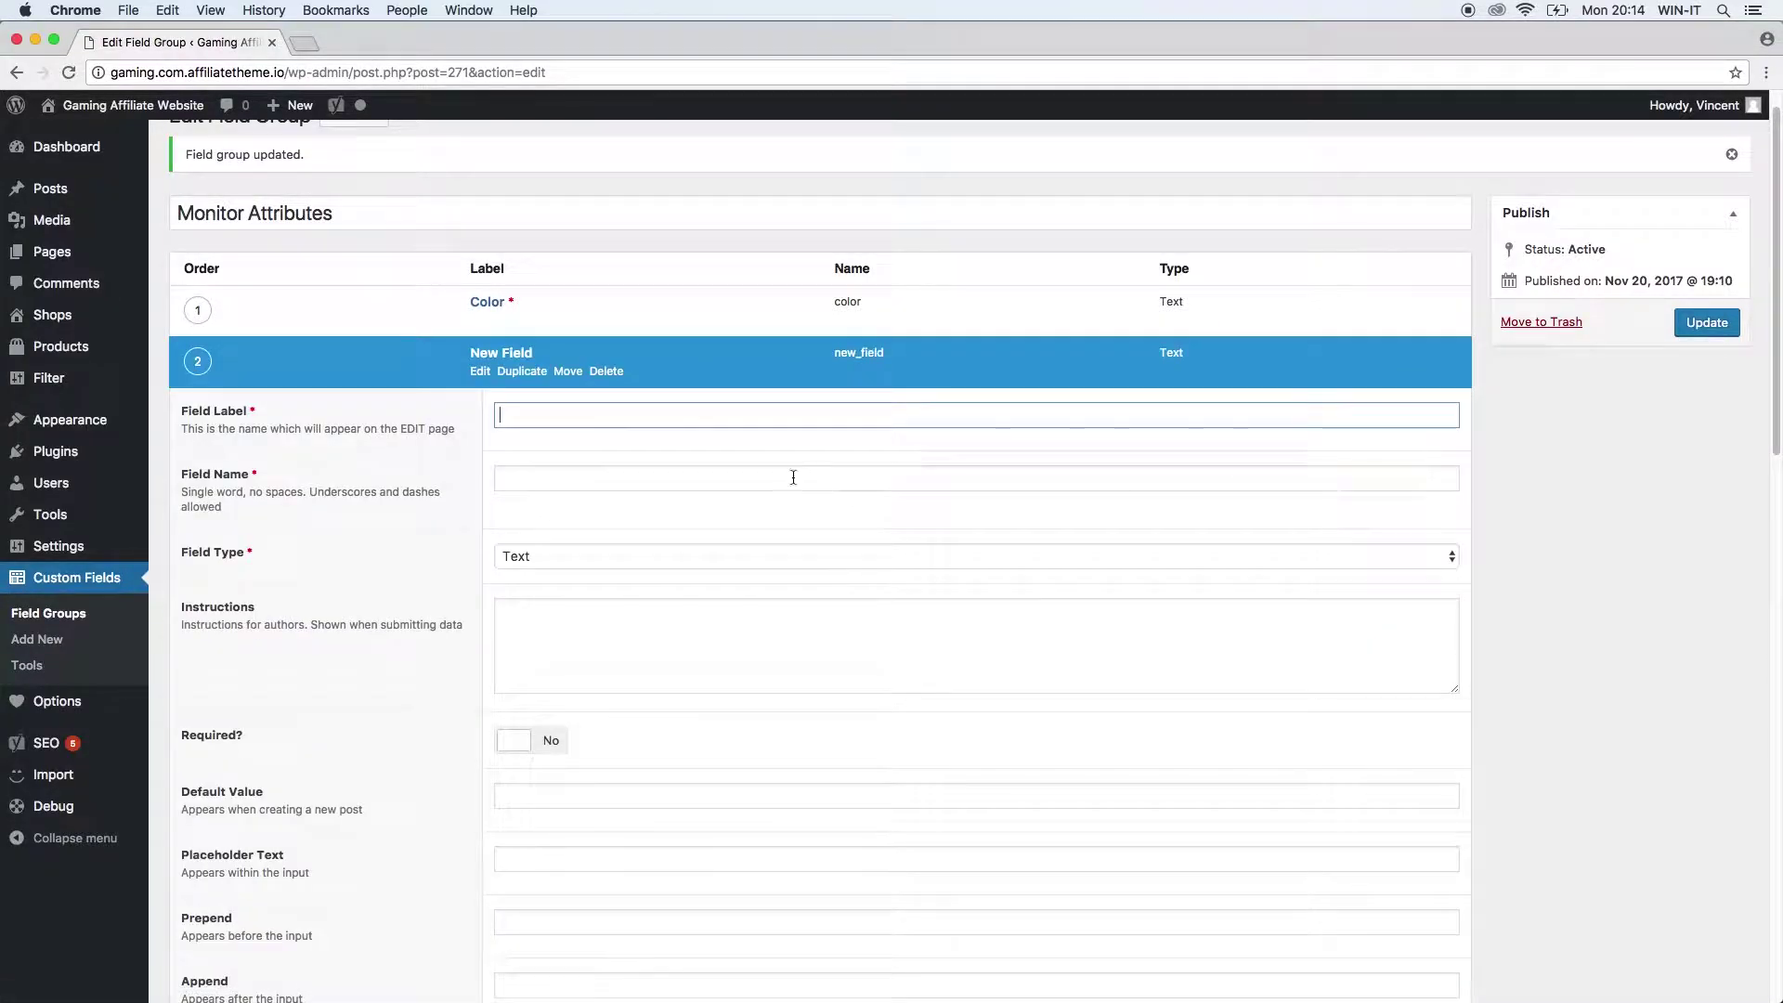
{"action": "type", "text": "Inches"}
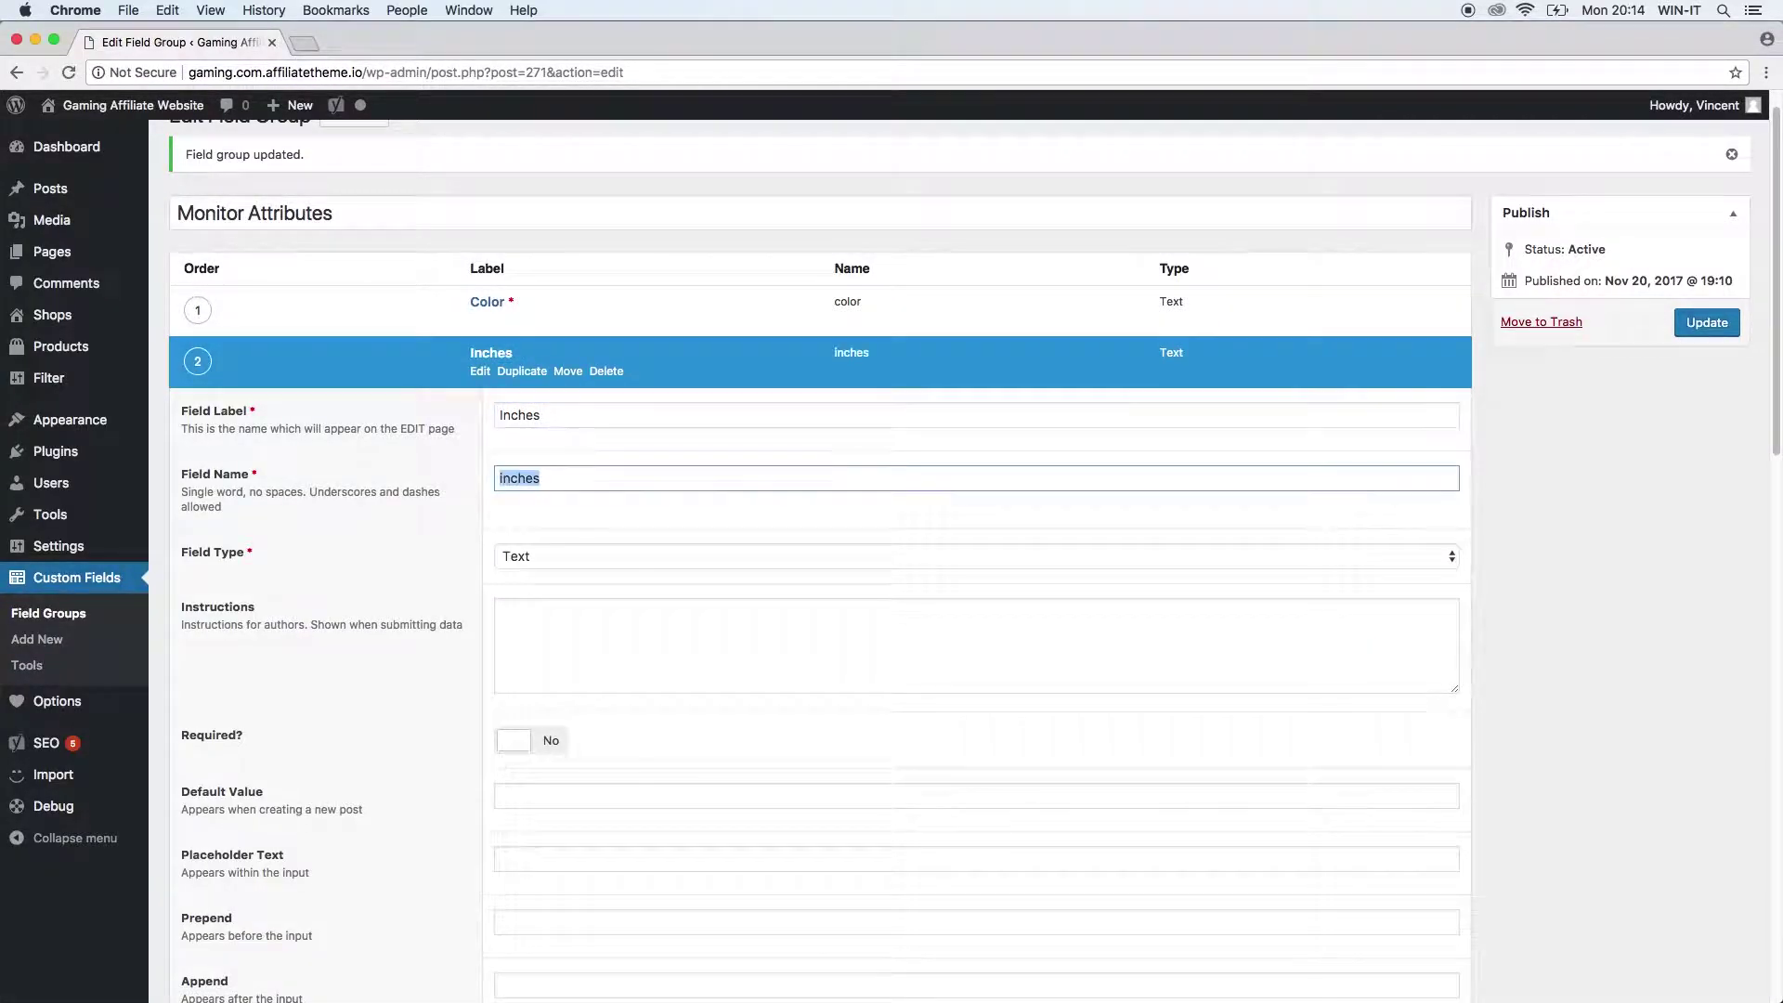
{"action": "key", "text": "Tab"}
{"action": "left_click", "coordinate": [653, 555]}
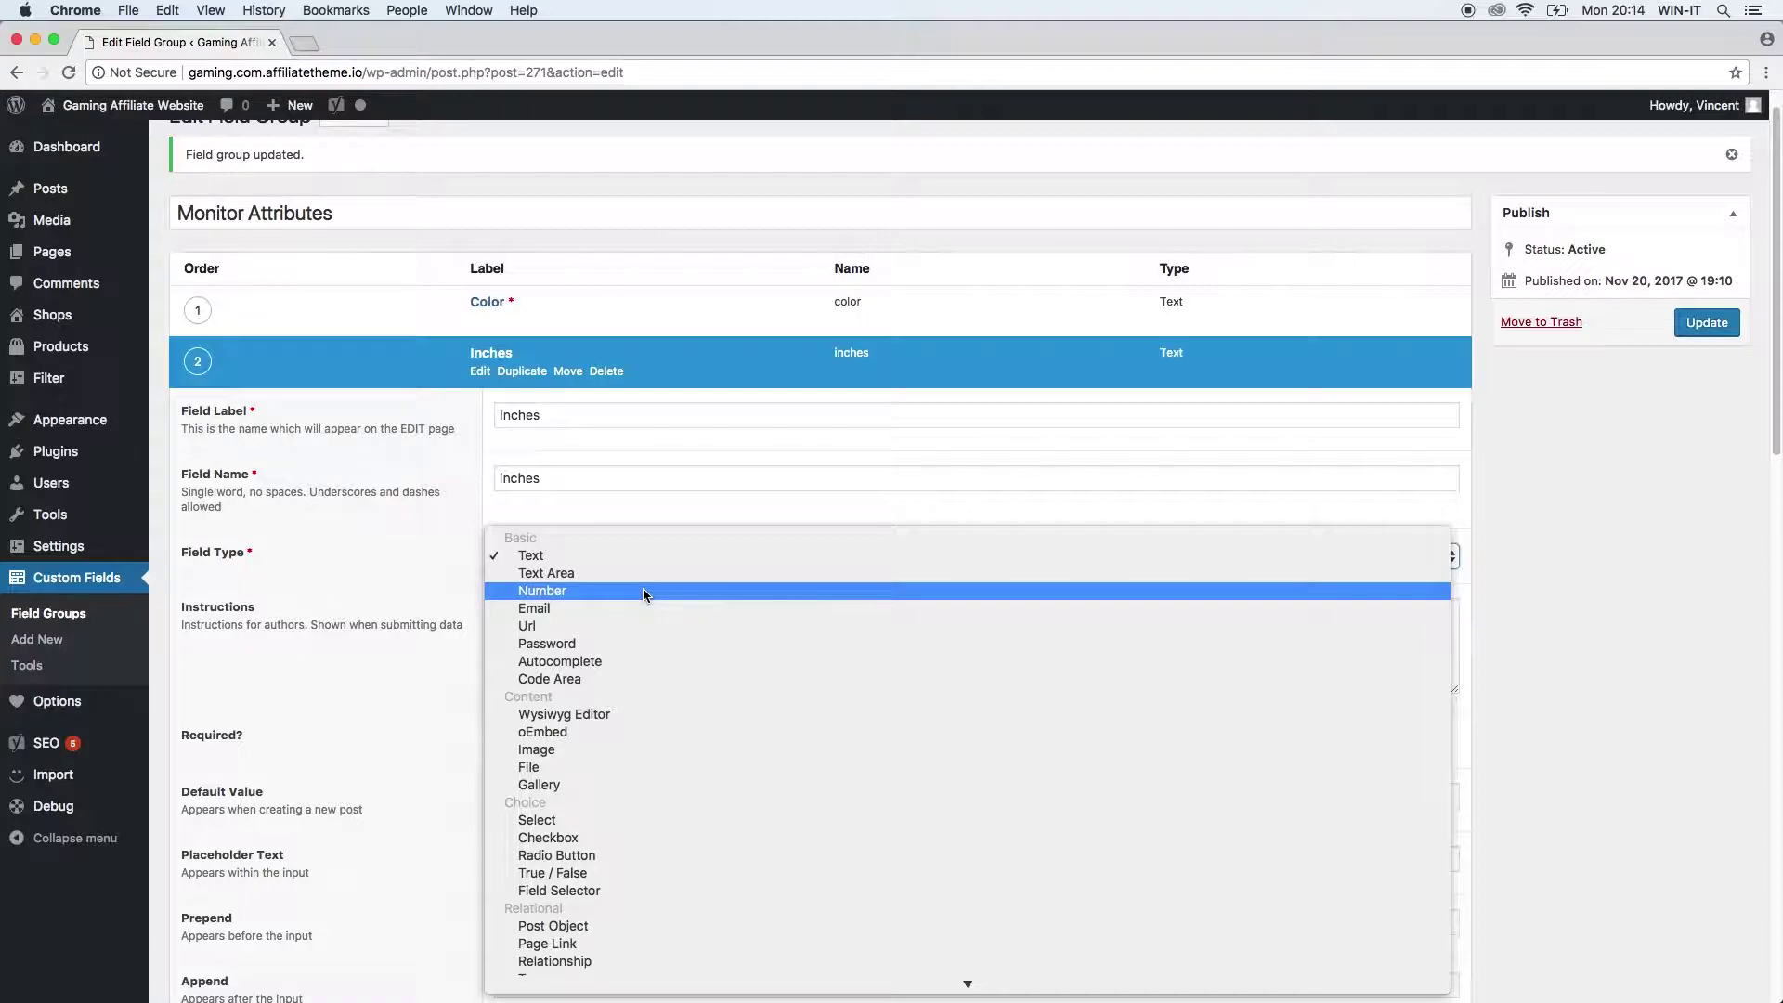
{"action": "left_click", "coordinate": [642, 592]}
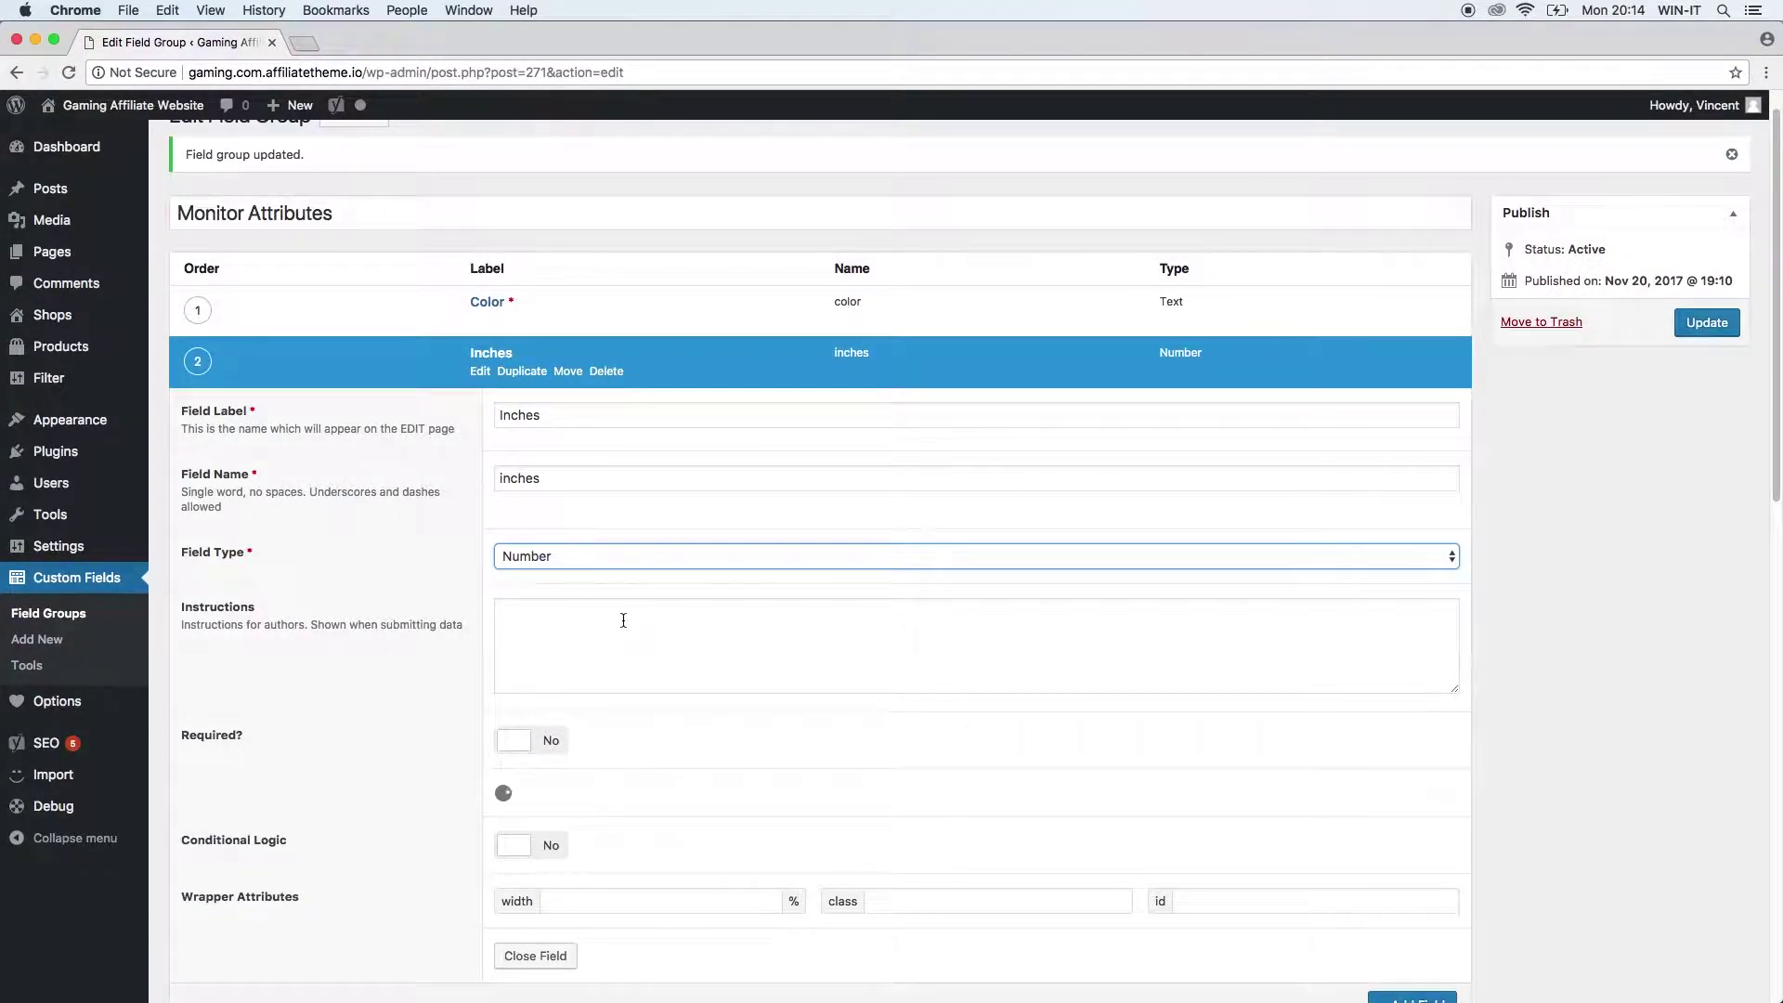
- Make the Inches field required, with "Inches" as placeholder text and "inches" appended after the input
{"action": "left_click", "coordinate": [625, 608]}
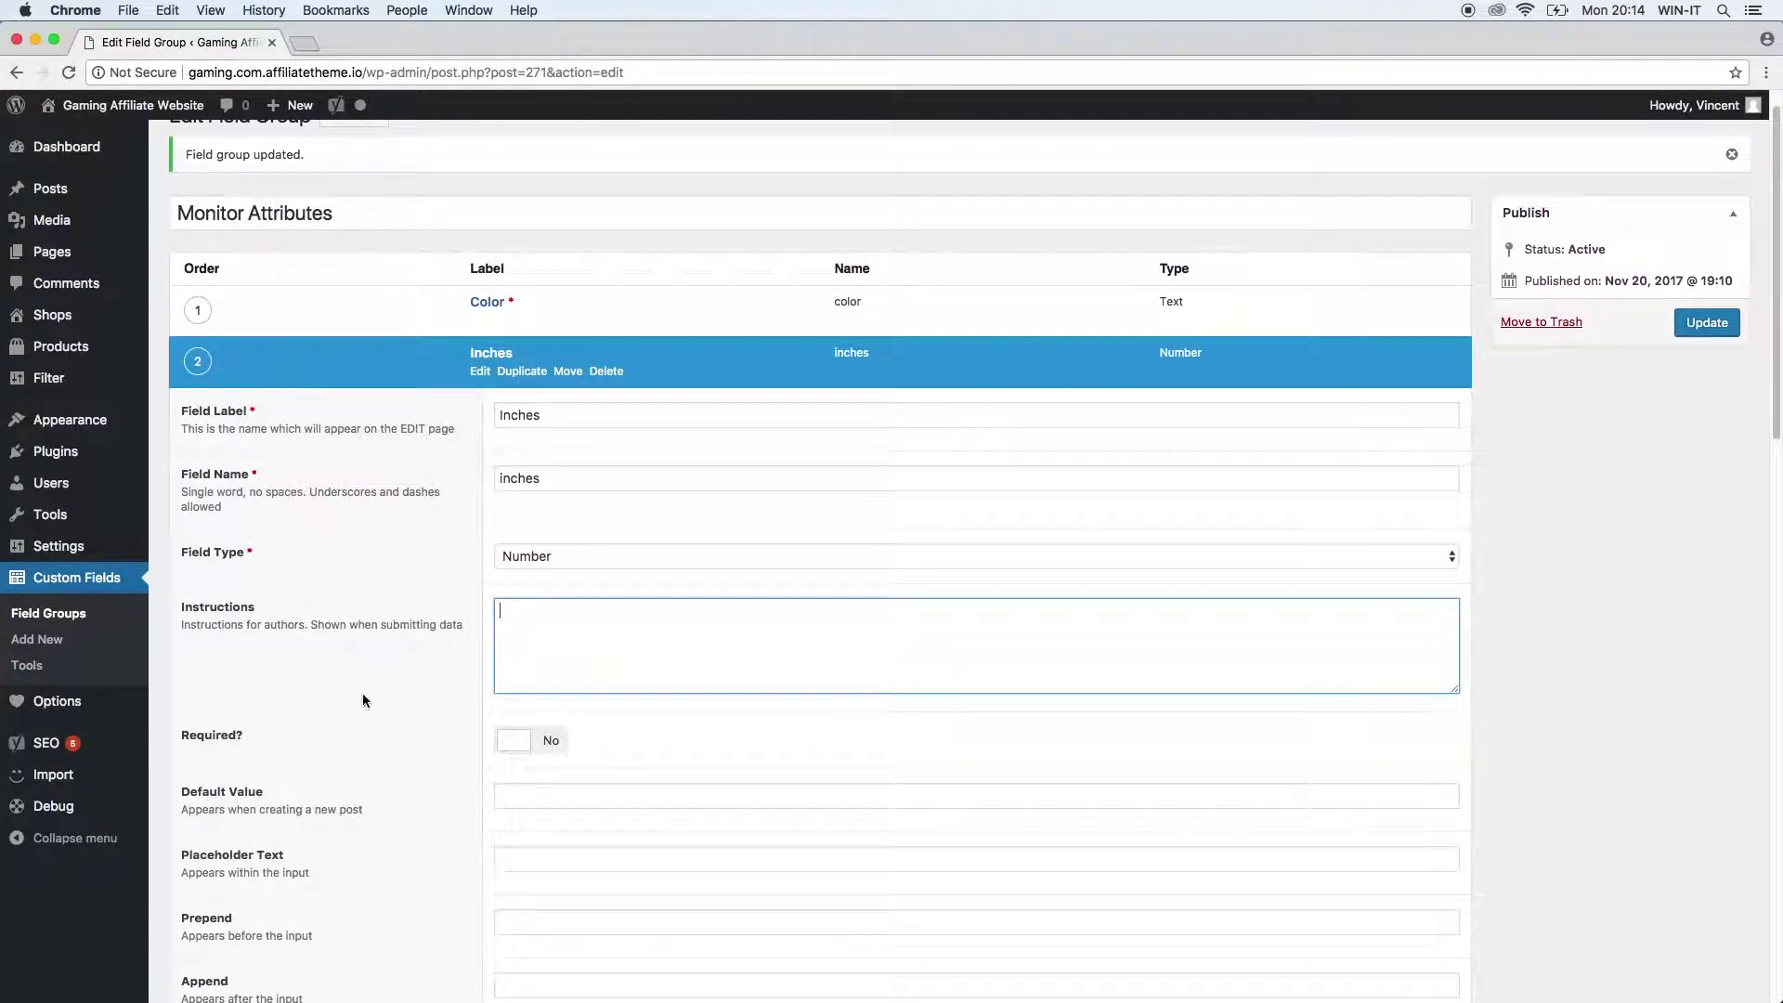
{"action": "scroll", "coordinate": [410, 748], "scroll_direction": "down", "scroll_amount": 3}
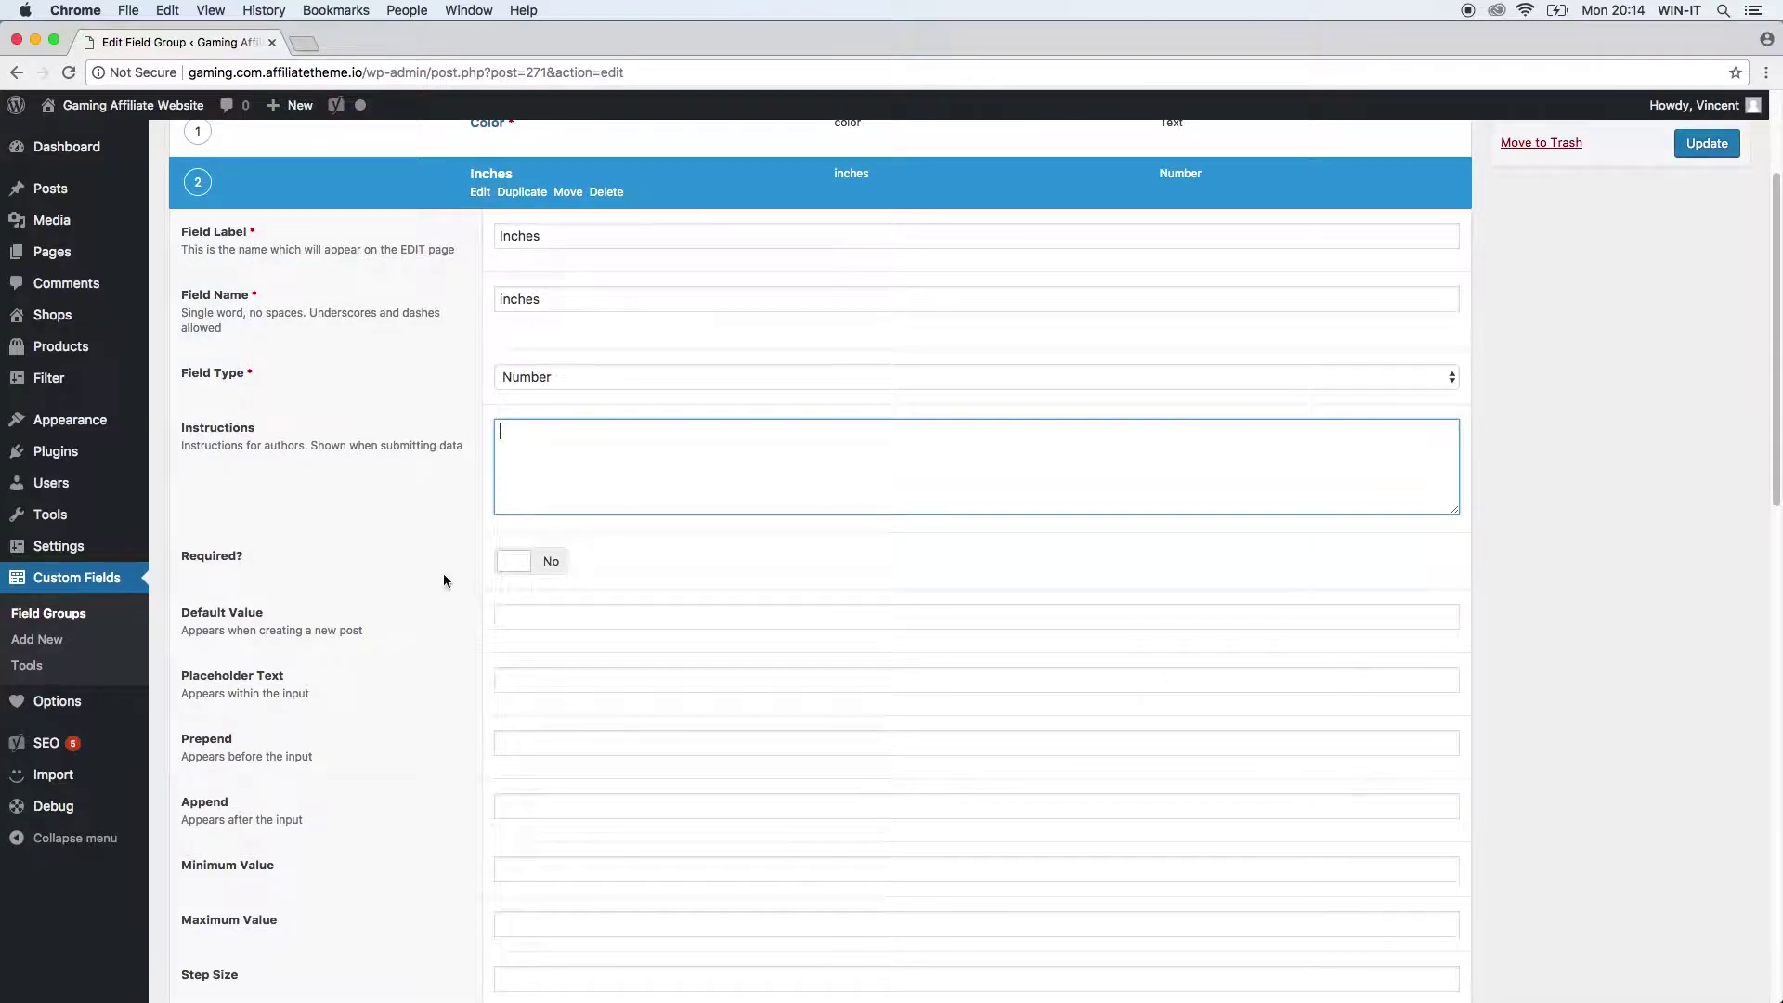
{"action": "left_click", "coordinate": [554, 566]}
{"action": "left_click", "coordinate": [511, 617]}
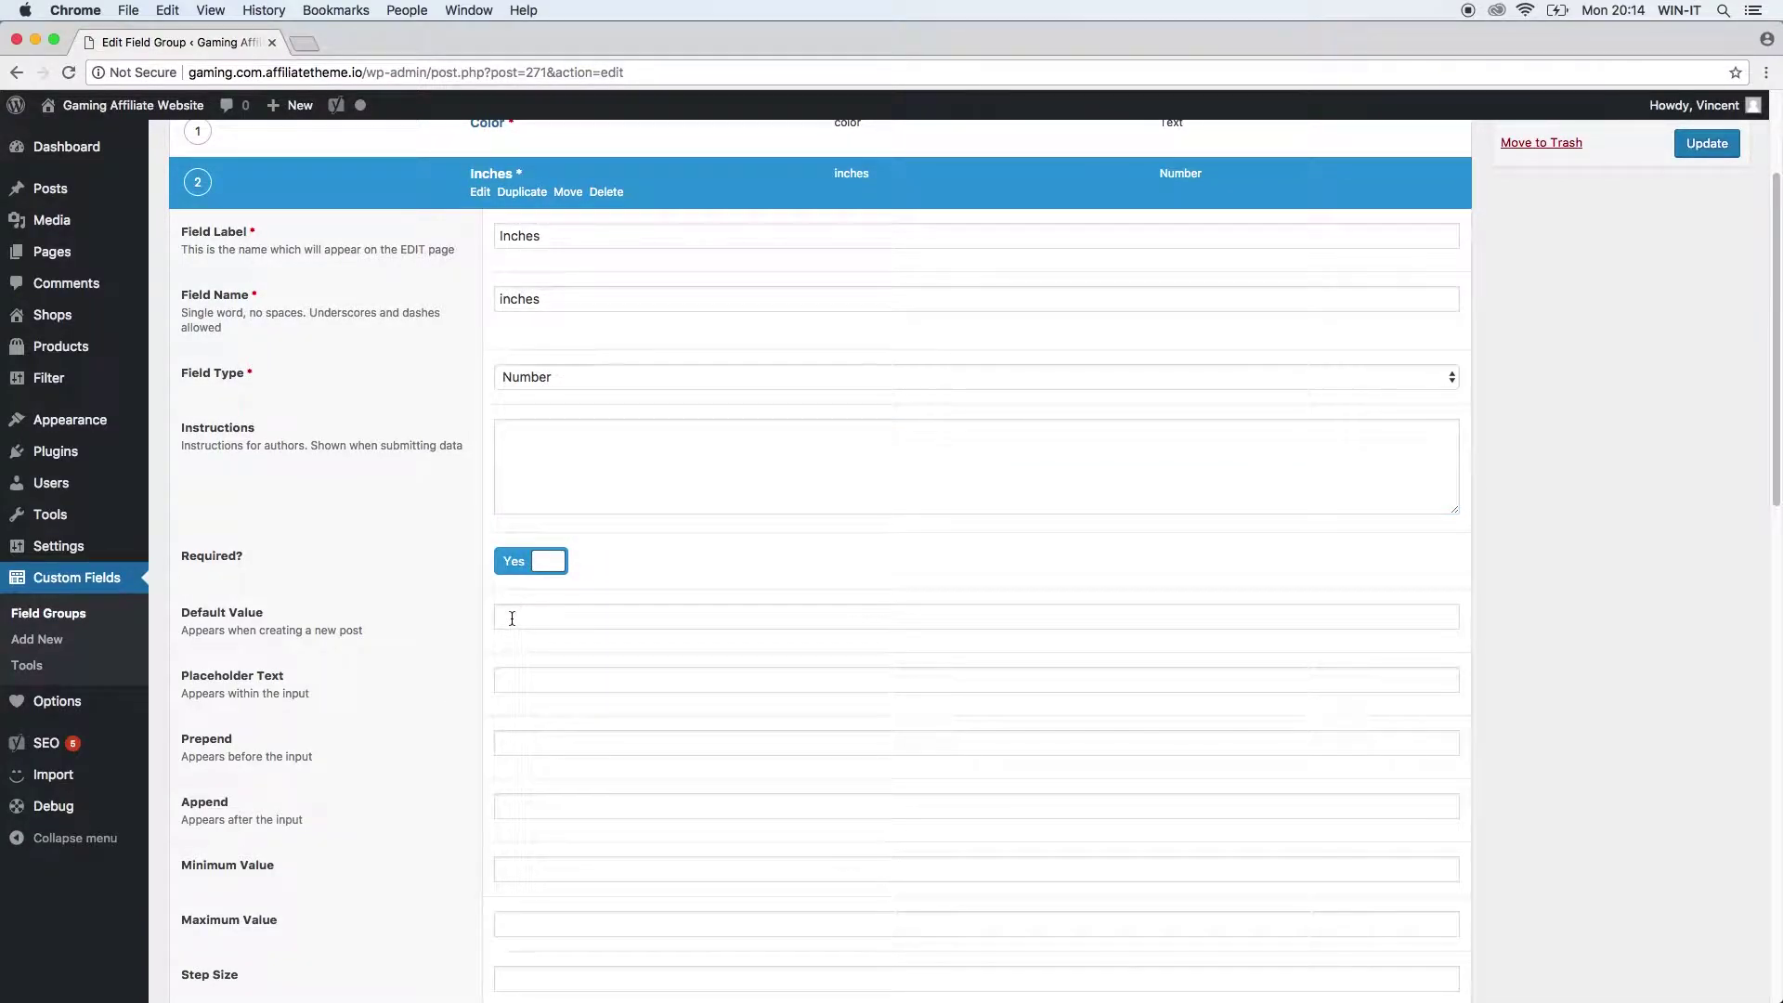
{"action": "left_click", "coordinate": [527, 683]}
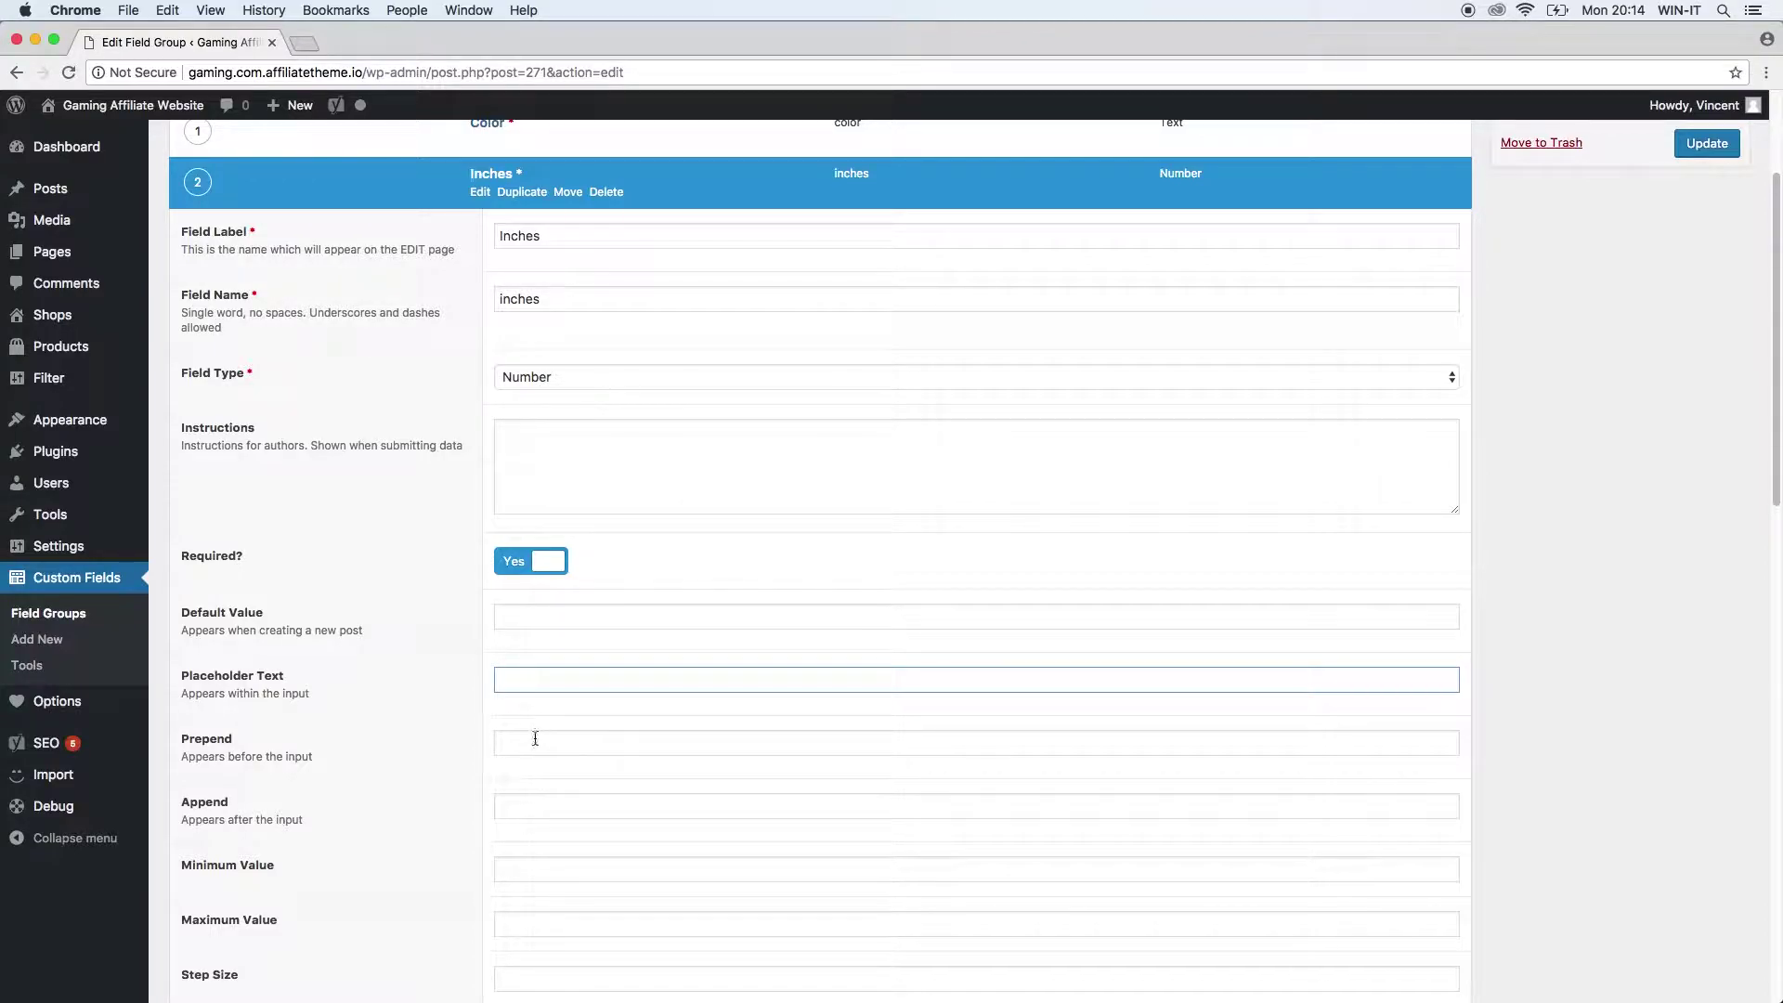
{"action": "type", "text": "Inches"}
{"action": "key", "text": "Tab"}
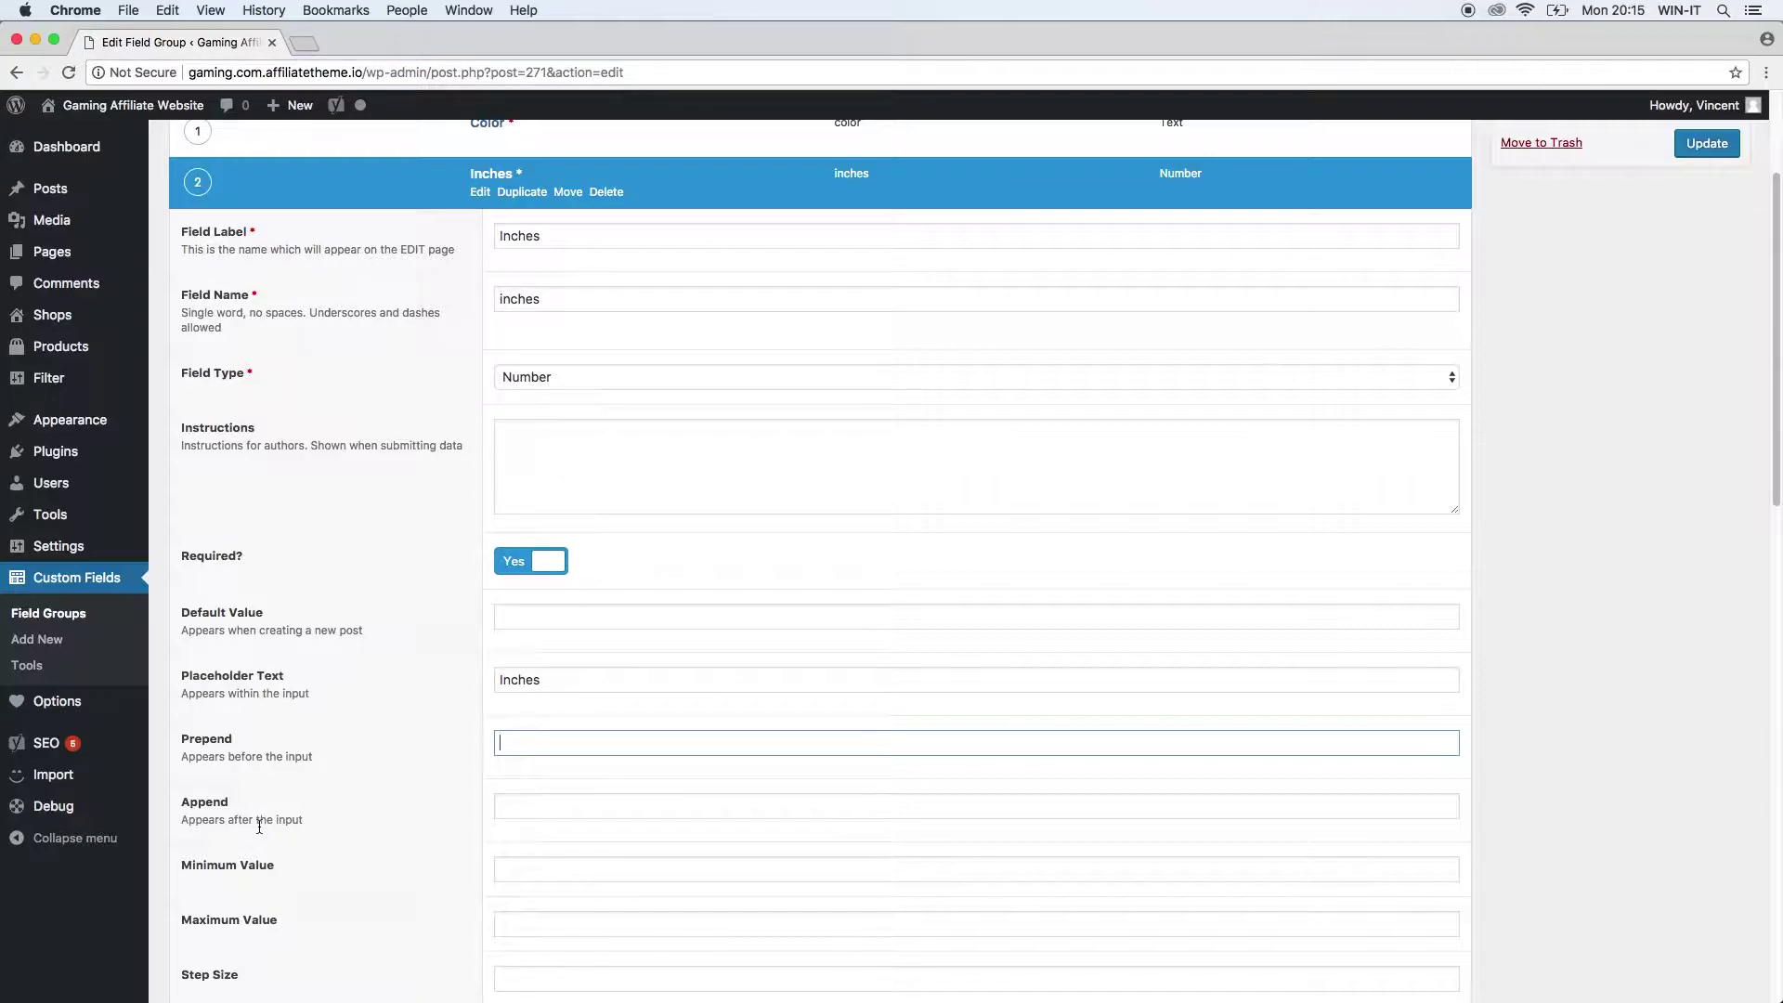
{"action": "left_click", "coordinate": [593, 804]}
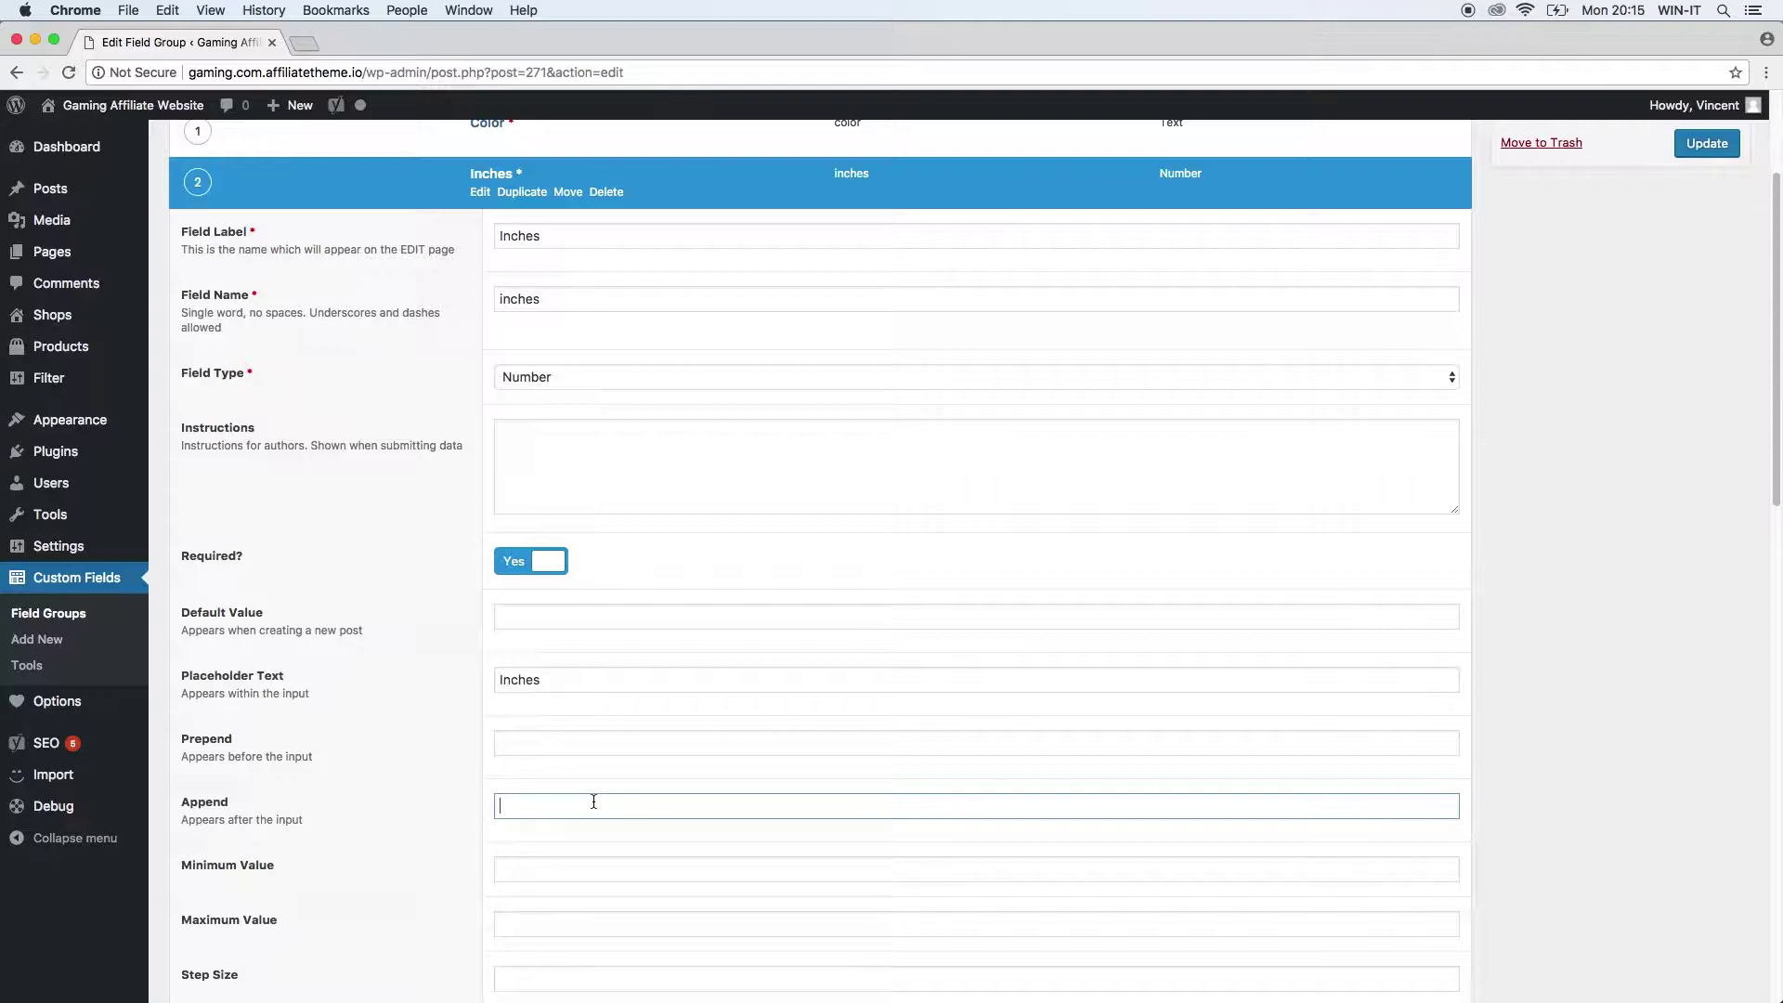
{"action": "type", "text": "inches"}
{"action": "scroll", "coordinate": [603, 883], "scroll_direction": "down", "scroll_amount": 3}
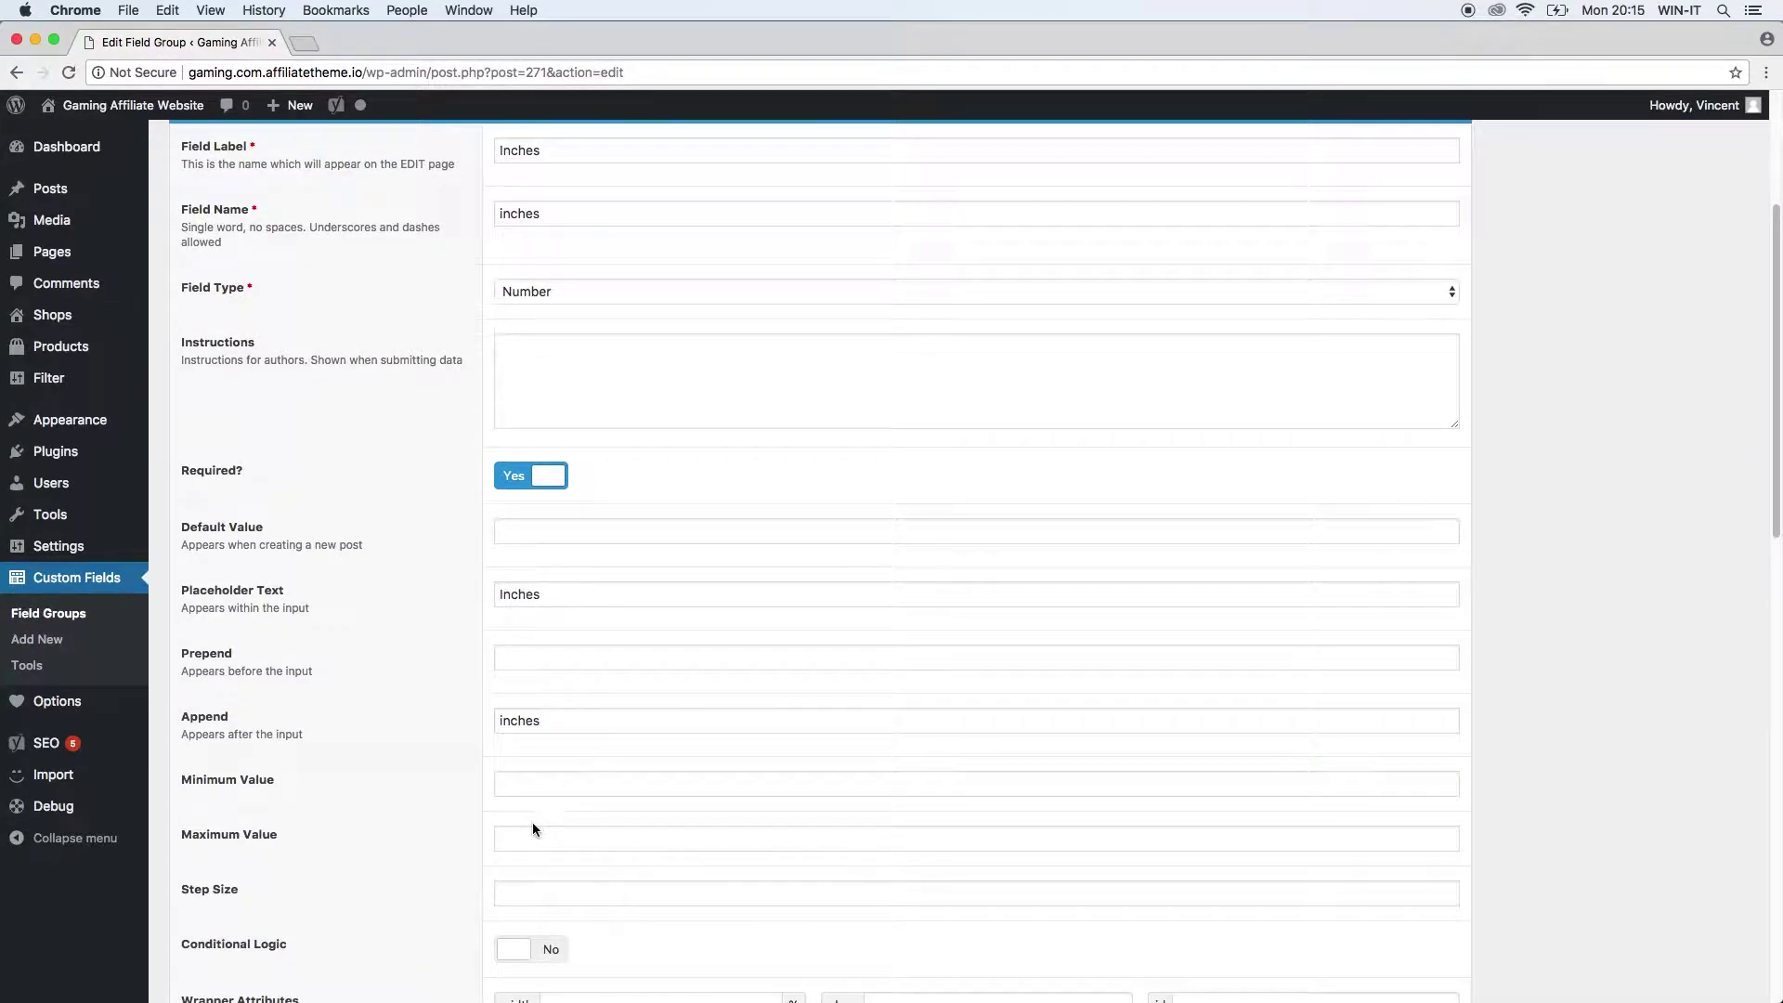
{"action": "left_click", "coordinate": [530, 778]}
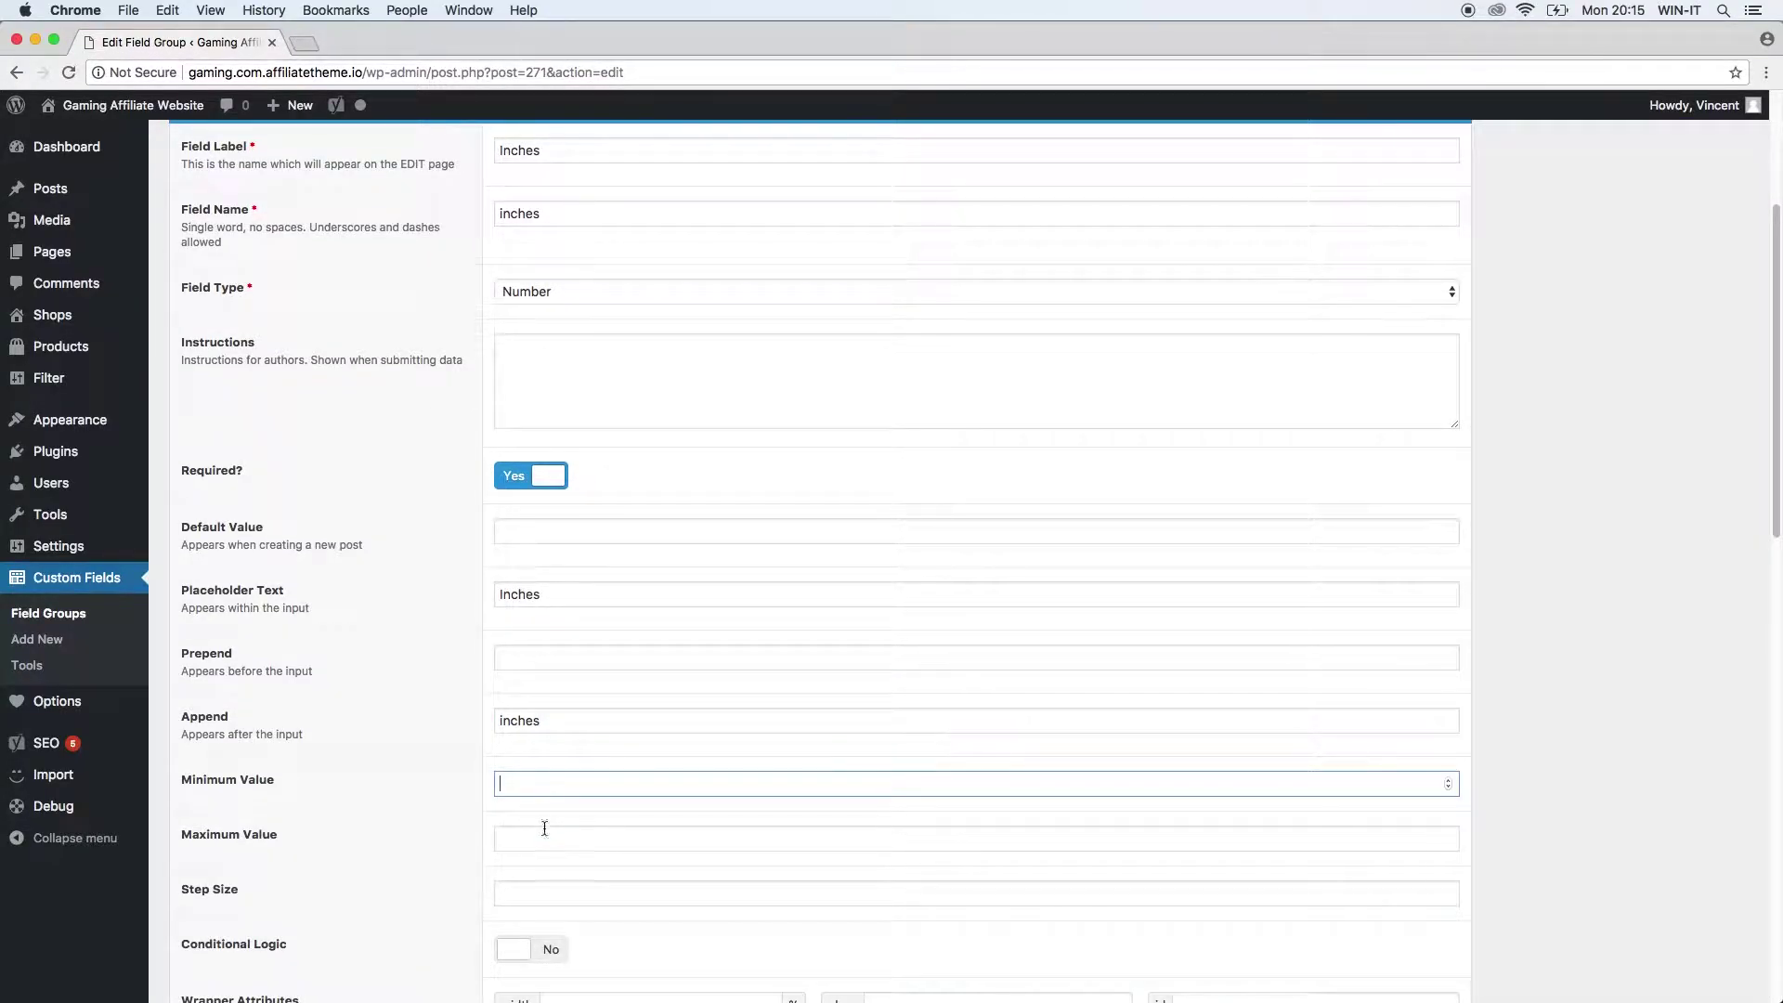
{"action": "scroll", "coordinate": [544, 831], "scroll_direction": "down", "scroll_amount": 2}
{"action": "scroll", "coordinate": [544, 833], "scroll_direction": "down", "scroll_amount": 1}
{"action": "left_click", "coordinate": [537, 811]}
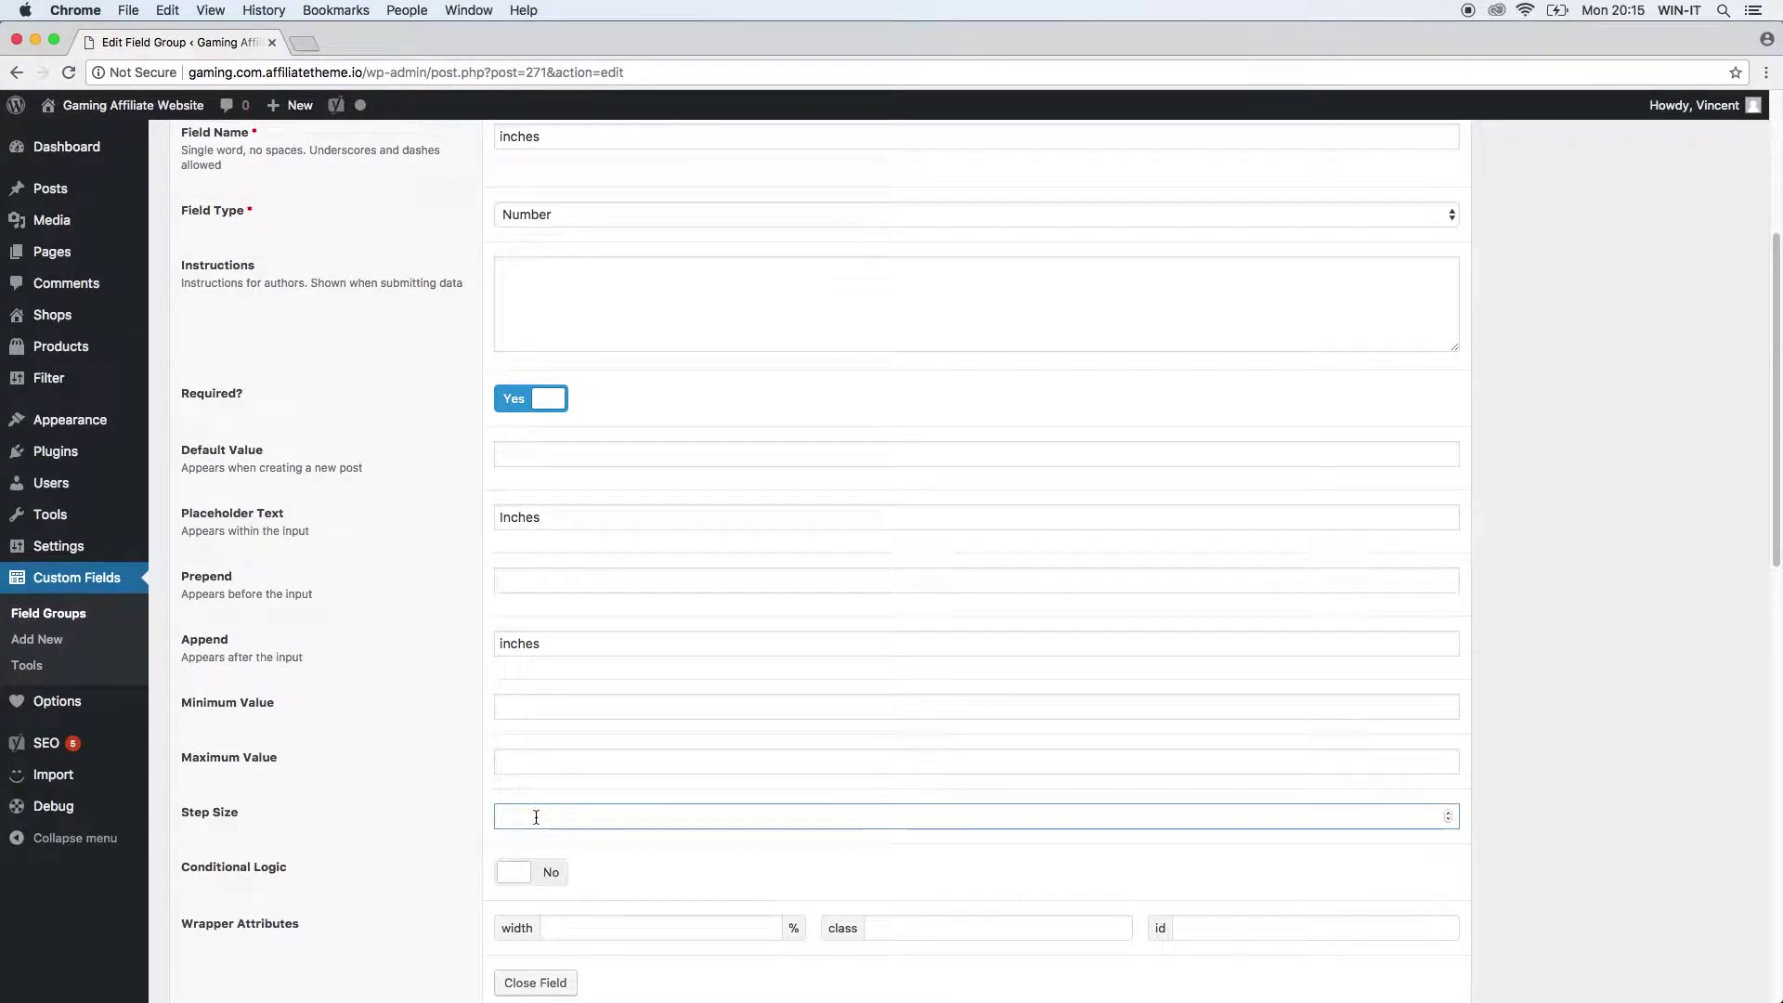
{"action": "scroll", "coordinate": [652, 850], "scroll_direction": "down", "scroll_amount": 3}
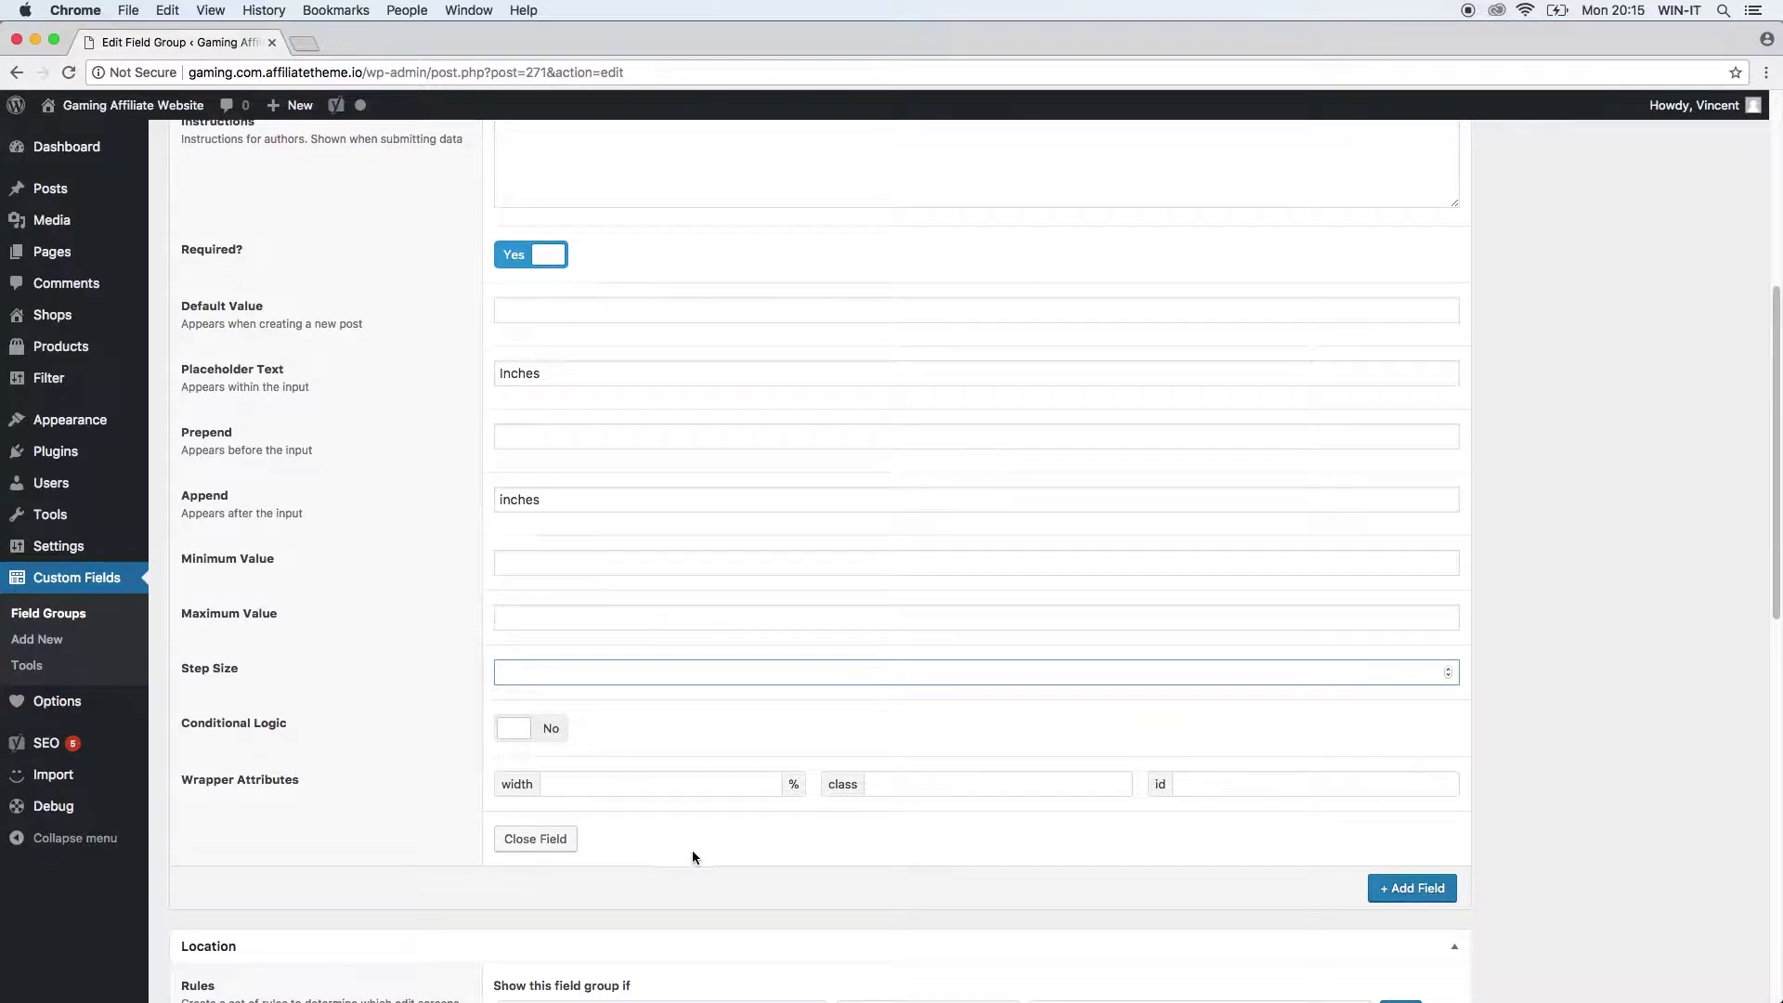
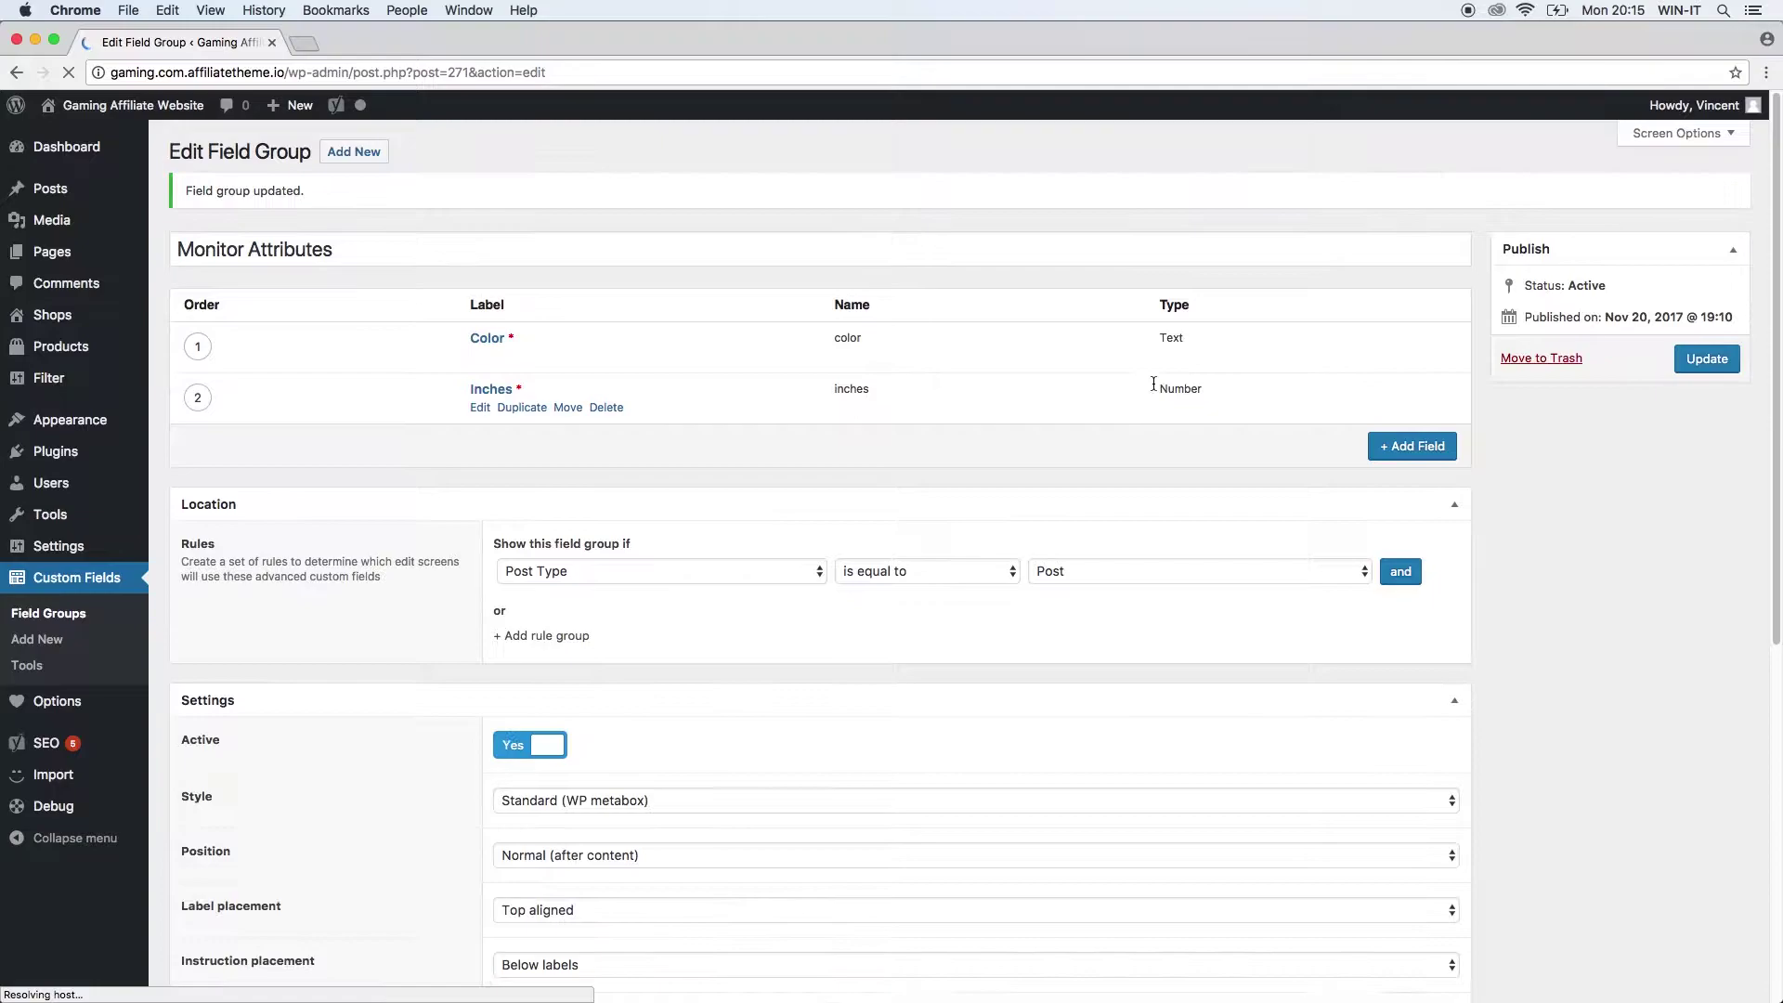
- Add a third field labelled "Resolution" with the name "resolution" and the field type Select to the Monitor Attributes group
{"action": "key", "text": "super+Tab"}
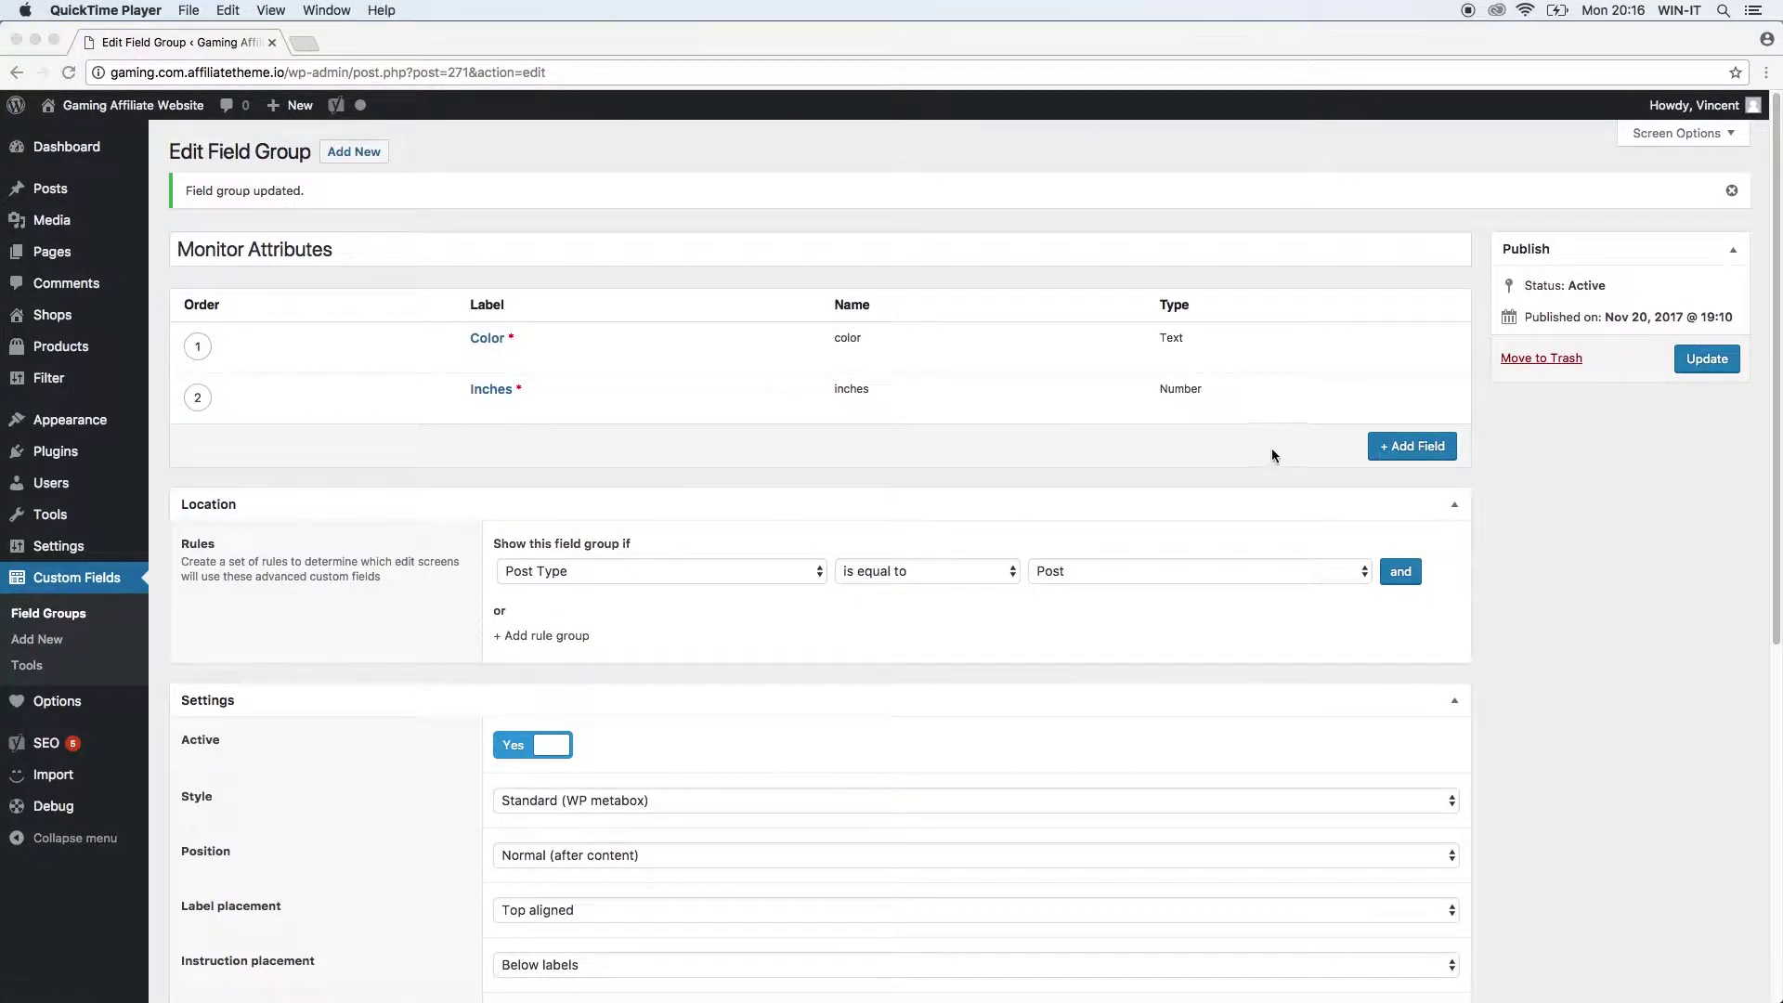
{"action": "left_click", "coordinate": [1387, 446]}
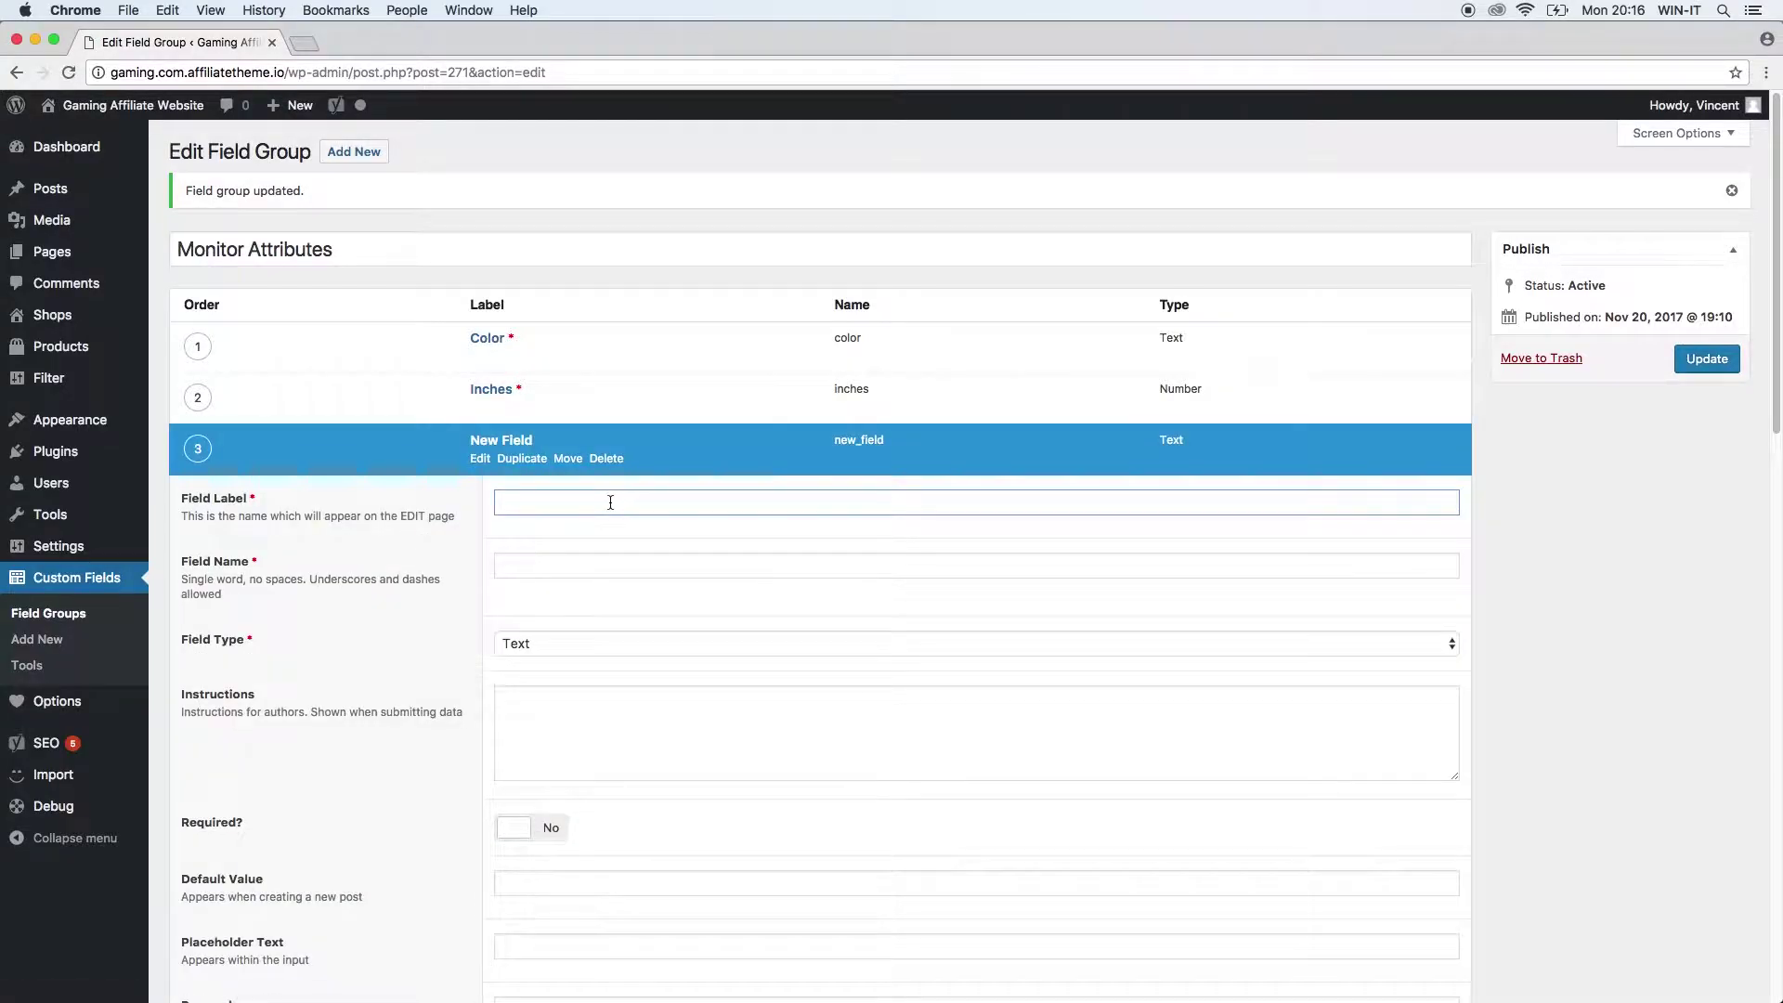
{"action": "type", "text": "Resolution"}
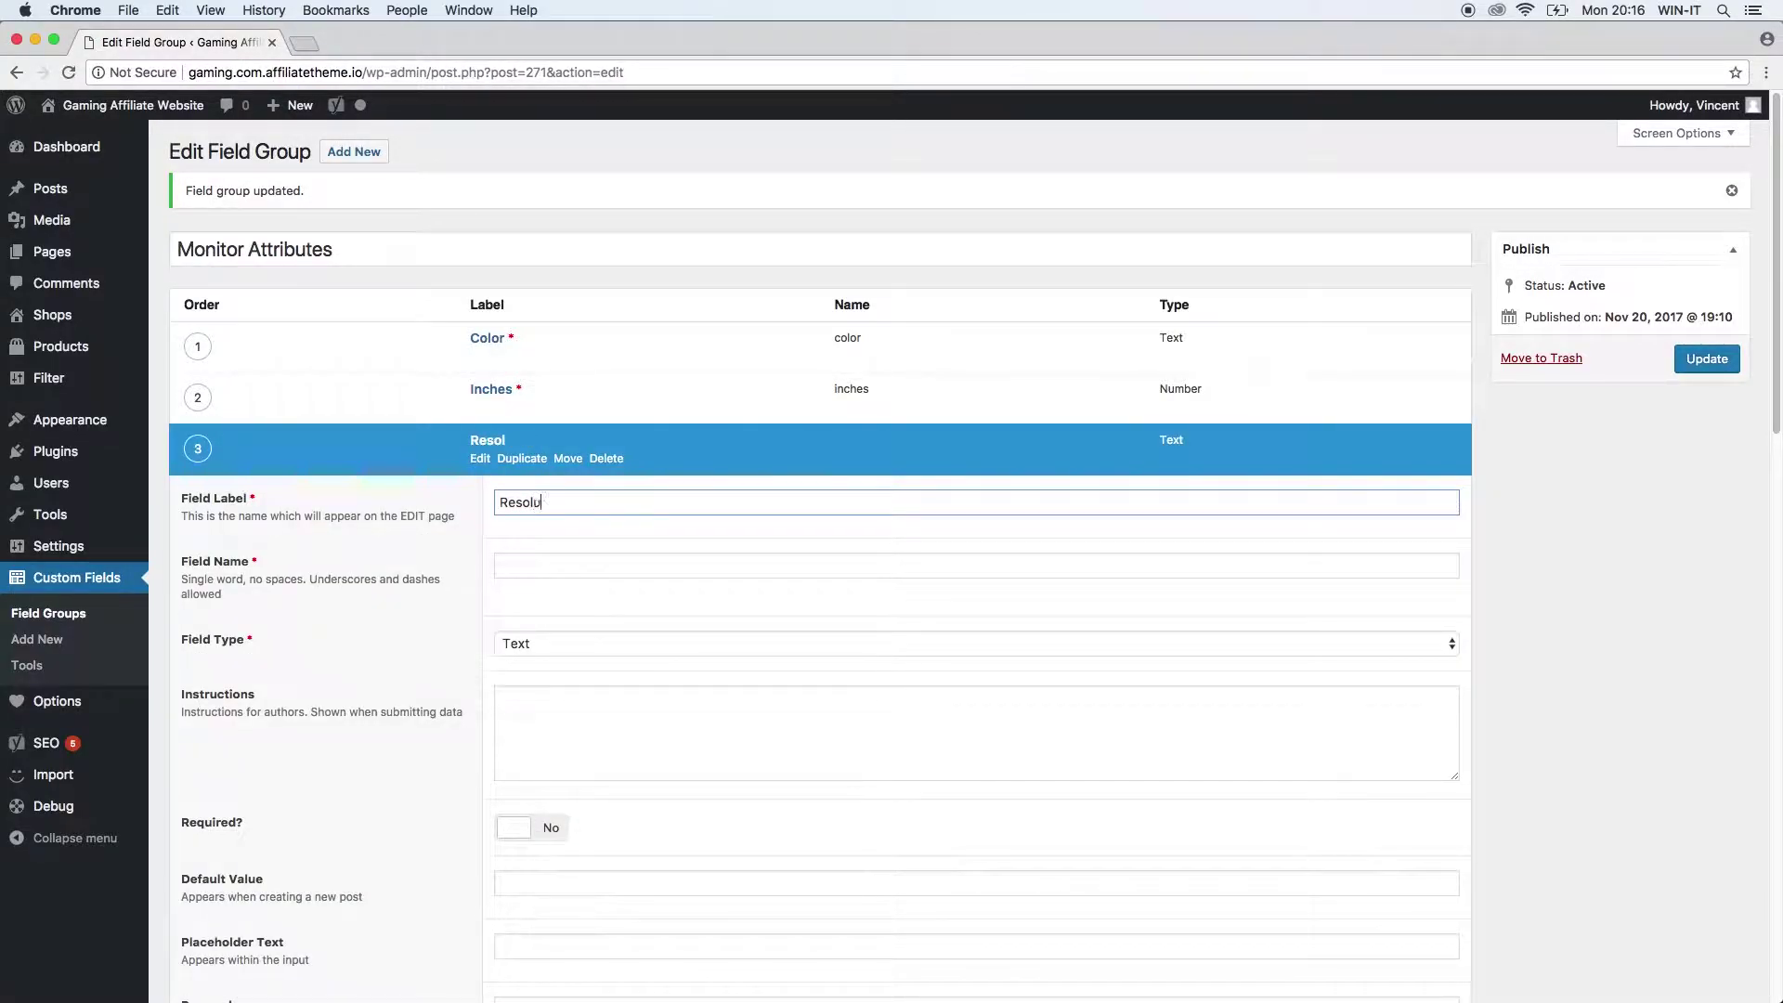
{"action": "left_click", "coordinate": [661, 565]}
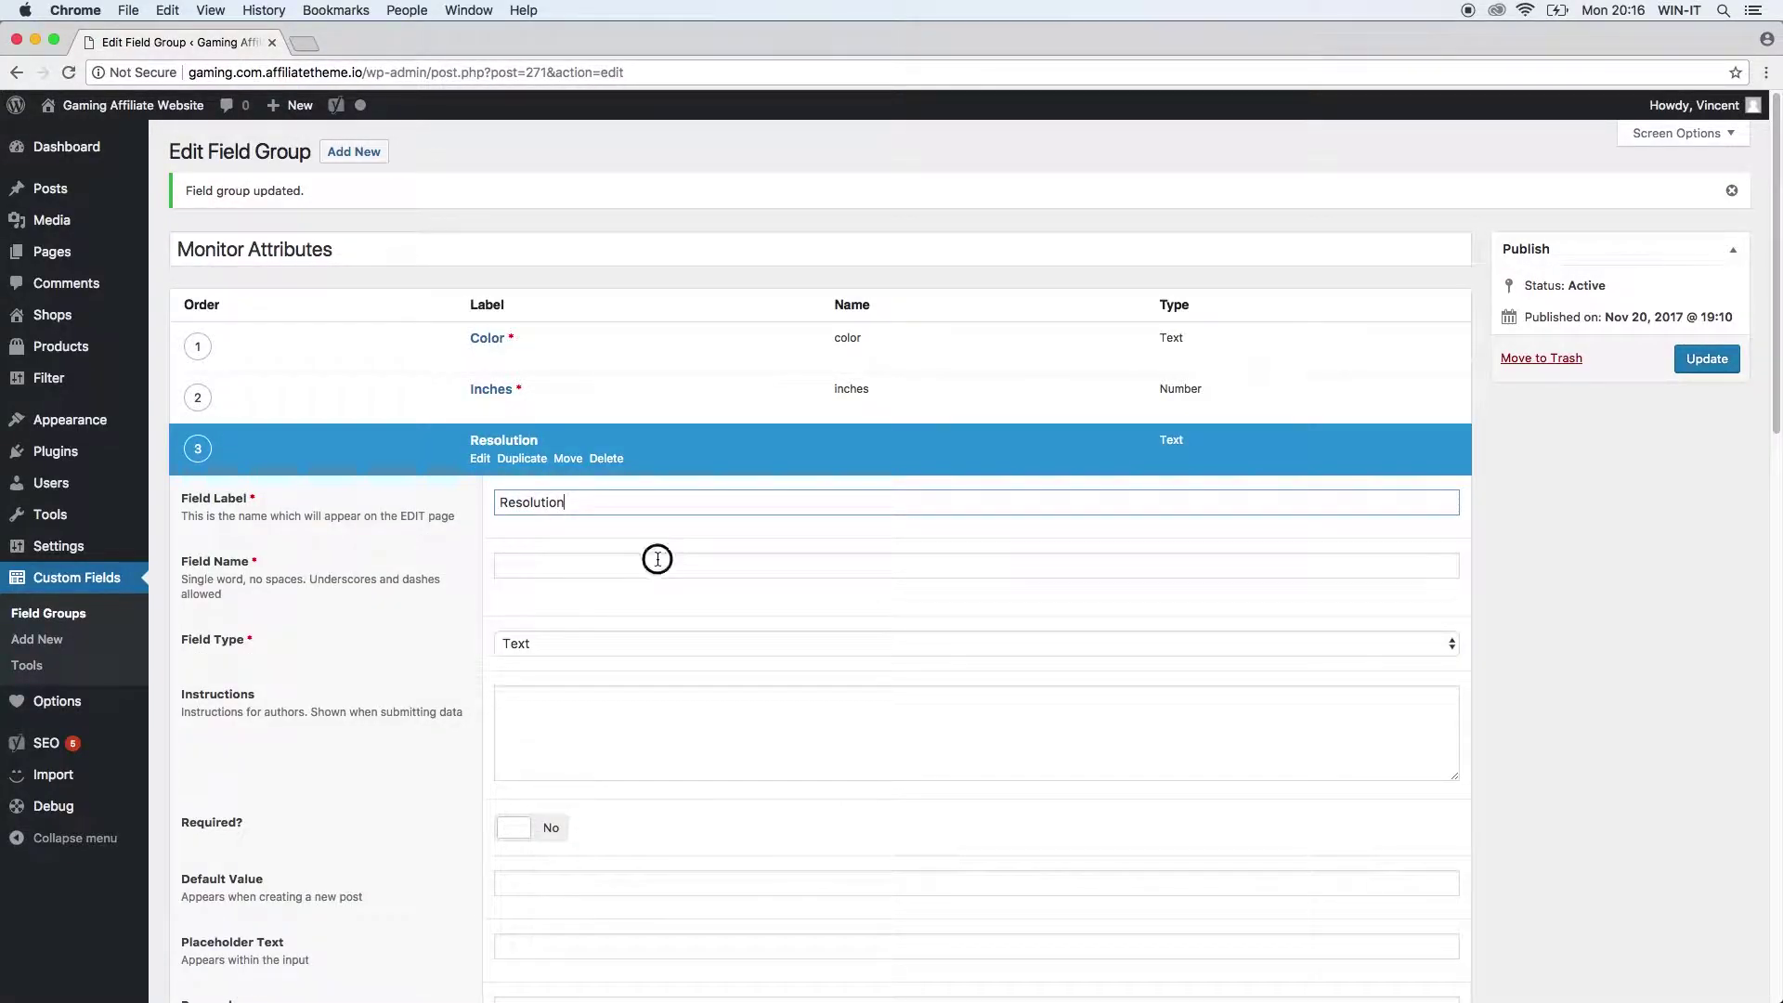
{"action": "left_click", "coordinate": [624, 647]}
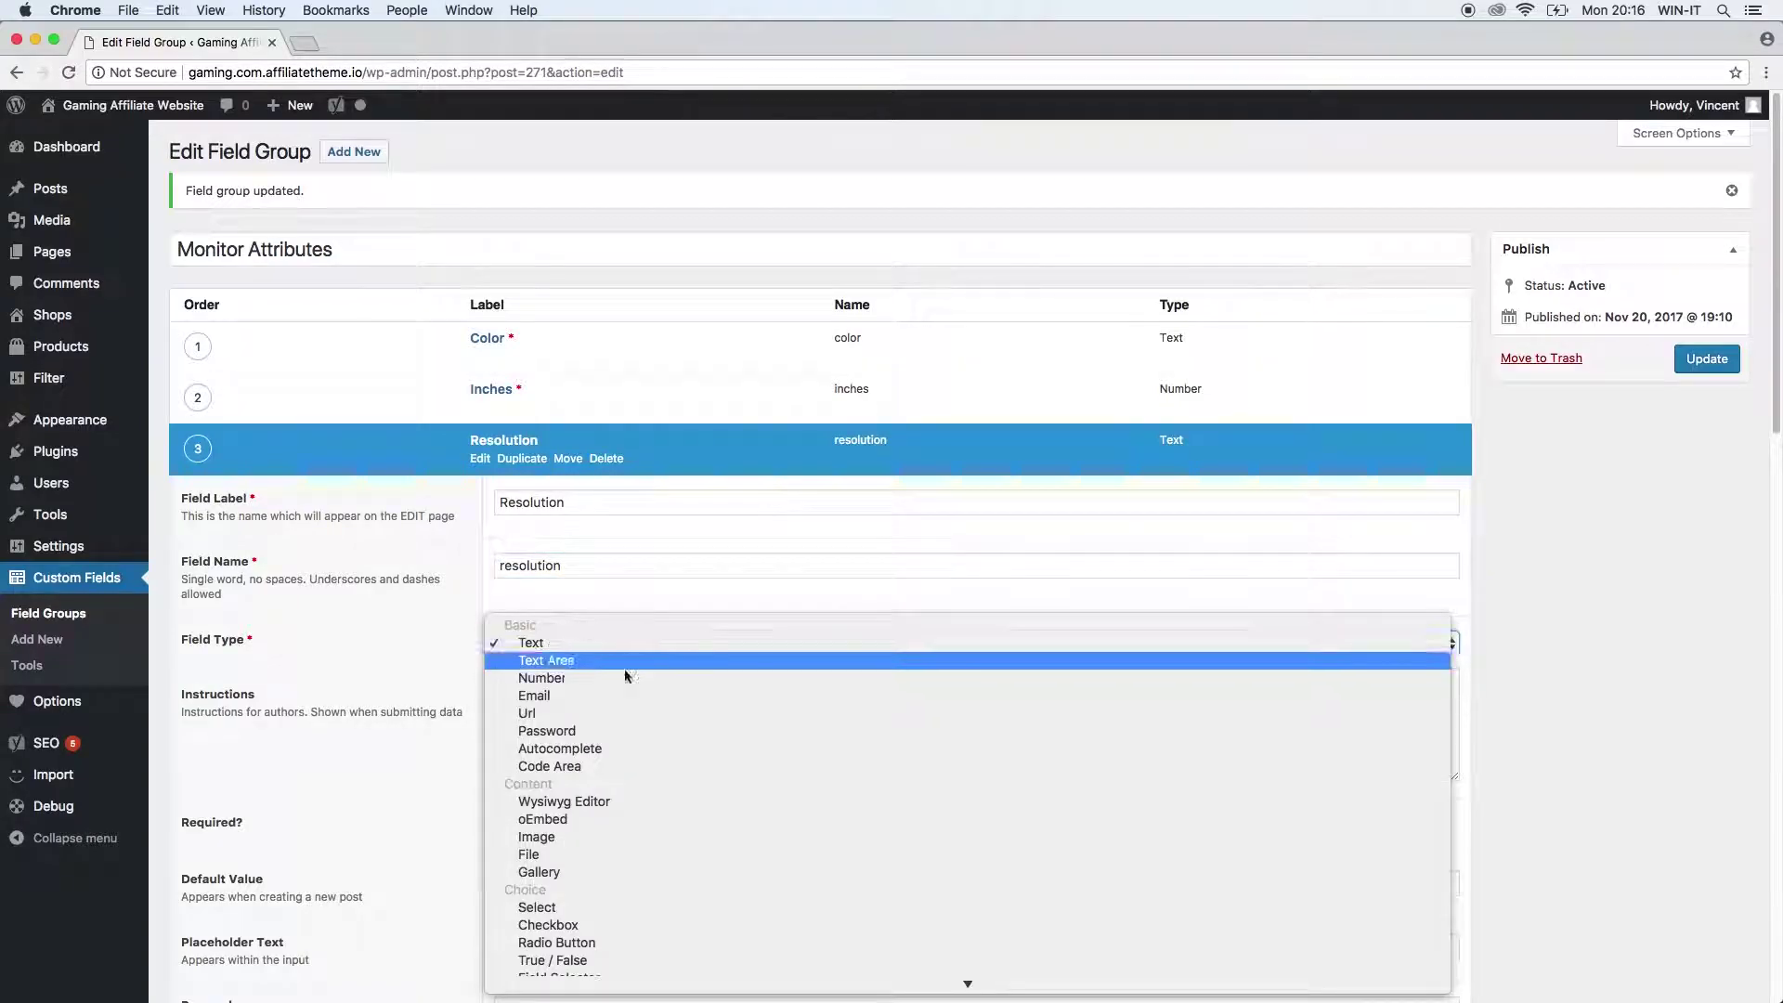
{"action": "left_click", "coordinate": [630, 911]}
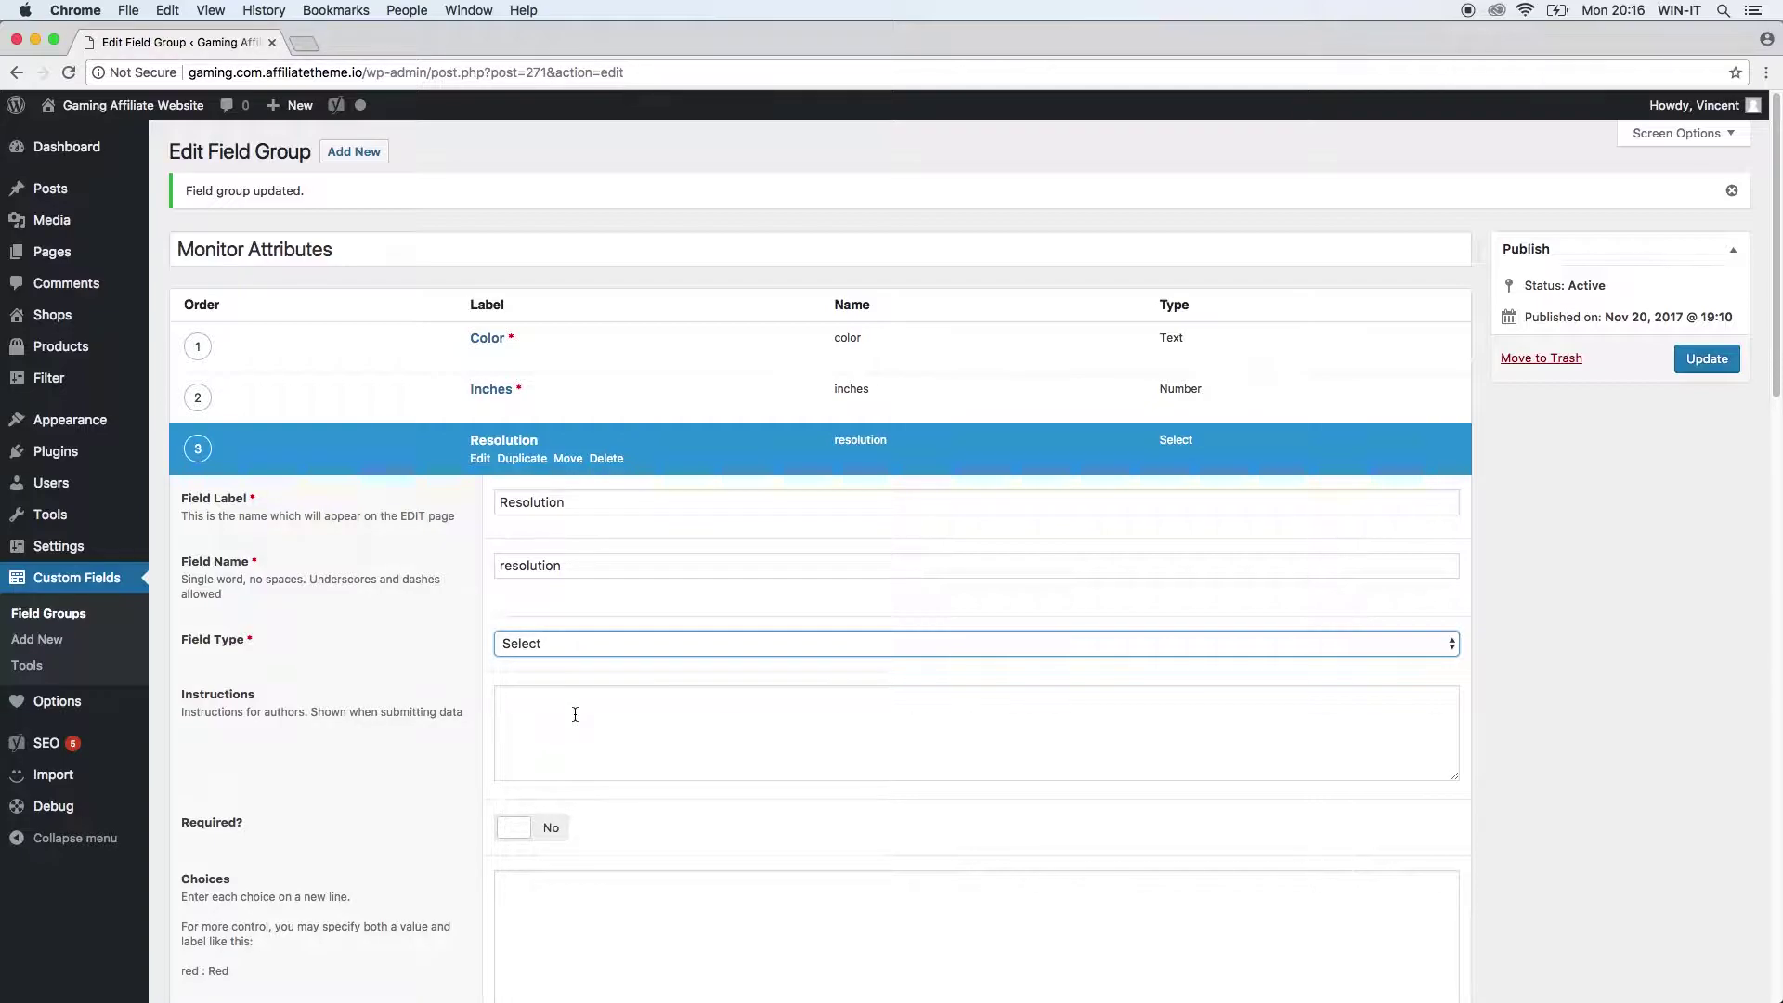
- Make the Resolution field required, leave its instructions empty, and enter the choices "1920x1080" and "1366x768" on separate lines
{"action": "left_click", "coordinate": [575, 713]}
{"action": "scroll", "coordinate": [629, 826], "scroll_direction": "down", "scroll_amount": 1}
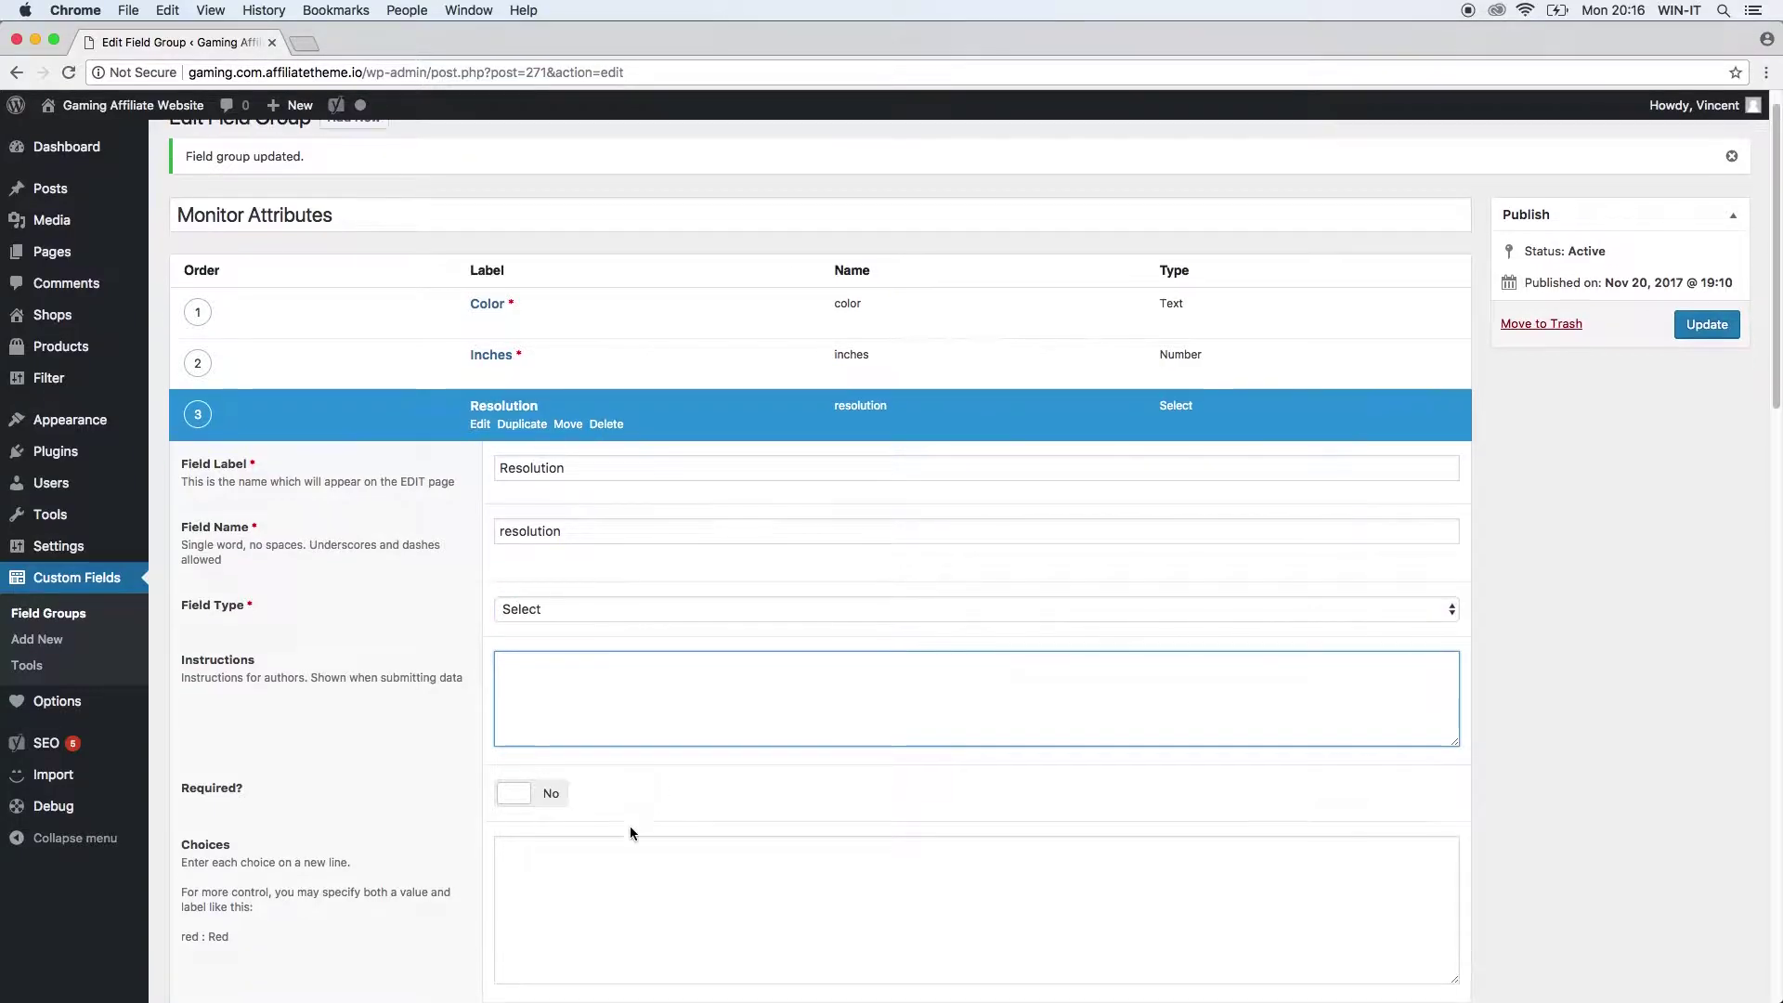
{"action": "left_click", "coordinate": [527, 792]}
{"action": "scroll", "coordinate": [678, 800], "scroll_direction": "down", "scroll_amount": 3}
{"action": "left_click", "coordinate": [616, 762]}
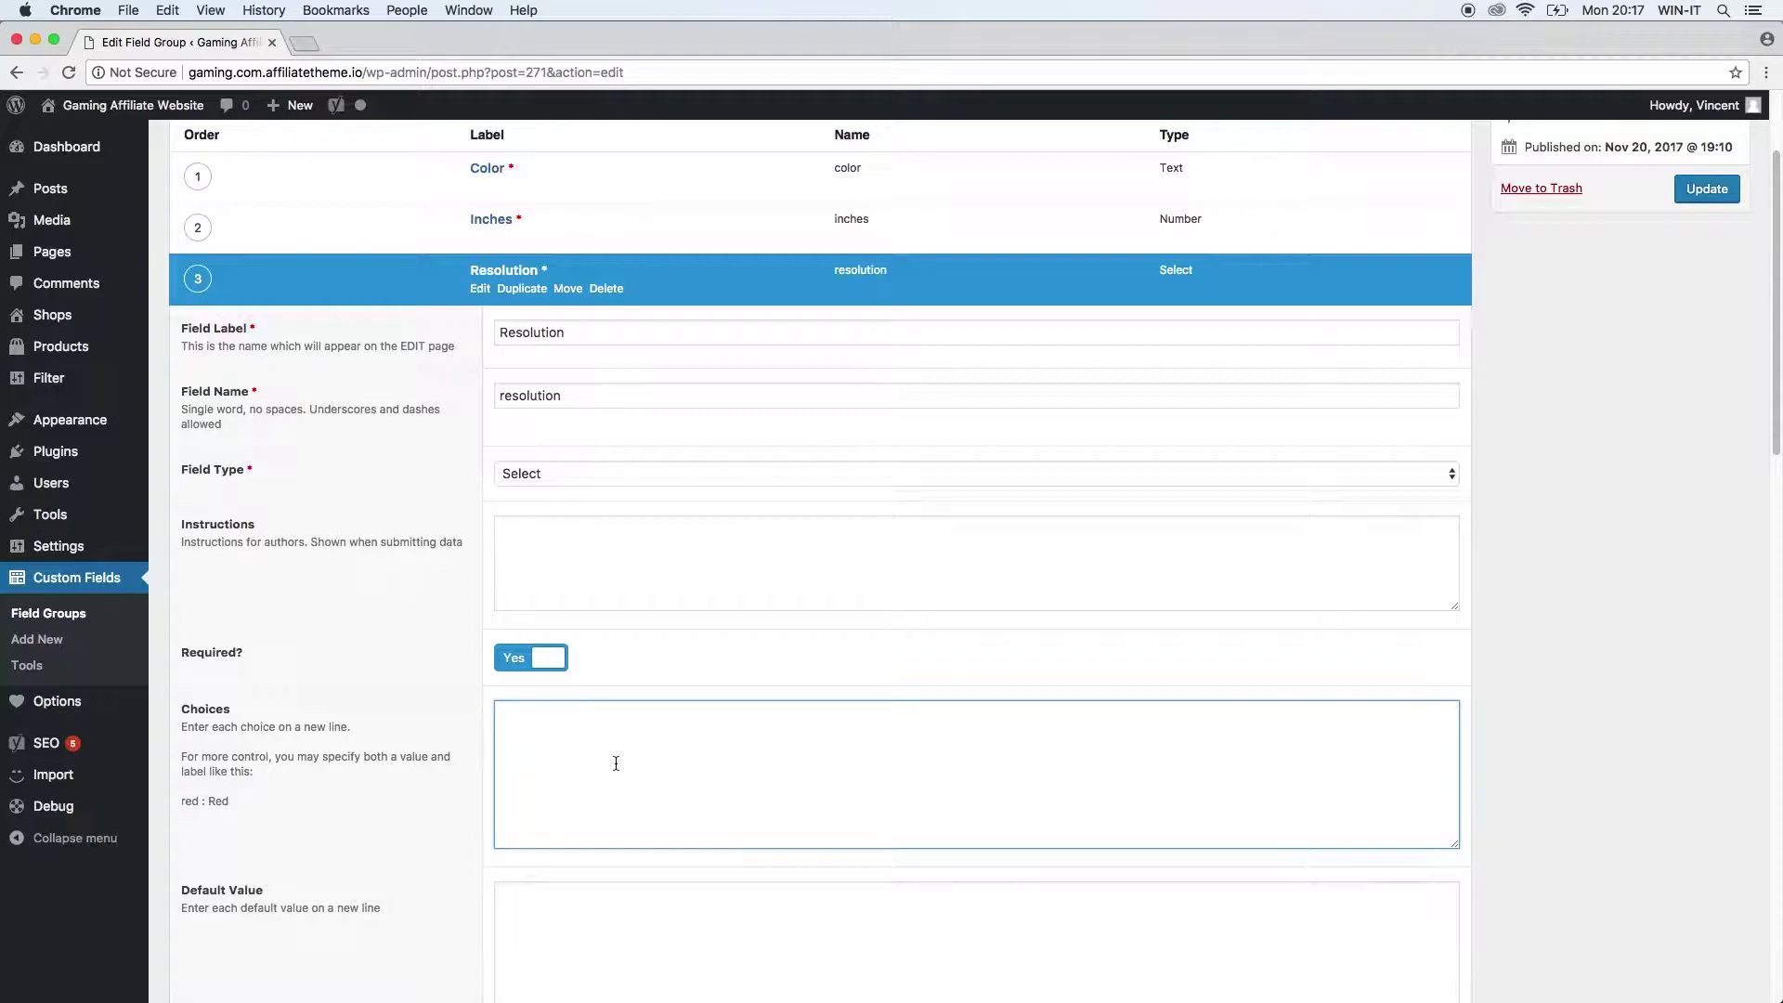
{"action": "type", "text": "1920x1080"}
{"action": "key", "text": "Return"}
{"action": "type", "text": "1366x768"}
- Leave the Resolution field's default value empty and its remaining options unchanged, and update the field group
{"action": "scroll", "coordinate": [576, 760], "scroll_direction": "down", "scroll_amount": 3}
{"action": "left_click", "coordinate": [576, 757]}
{"action": "scroll", "coordinate": [358, 800], "scroll_direction": "down", "scroll_amount": 3}
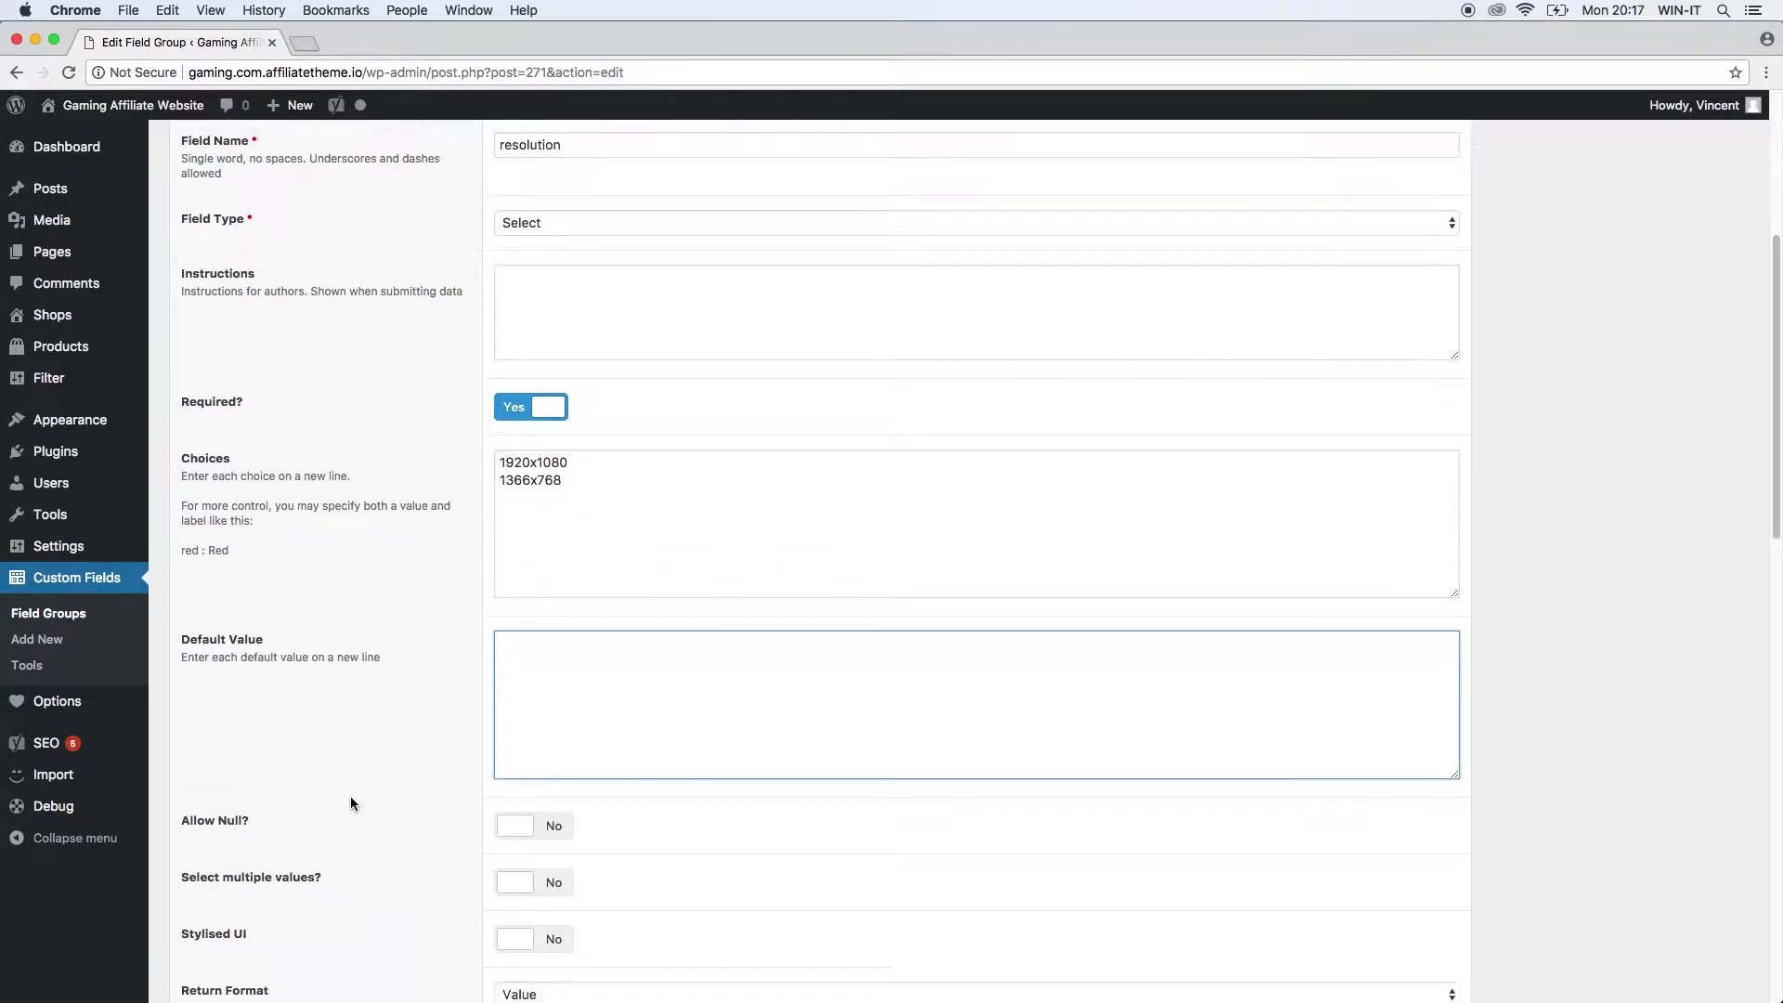
{"action": "scroll", "coordinate": [359, 827], "scroll_direction": "down", "scroll_amount": 1}
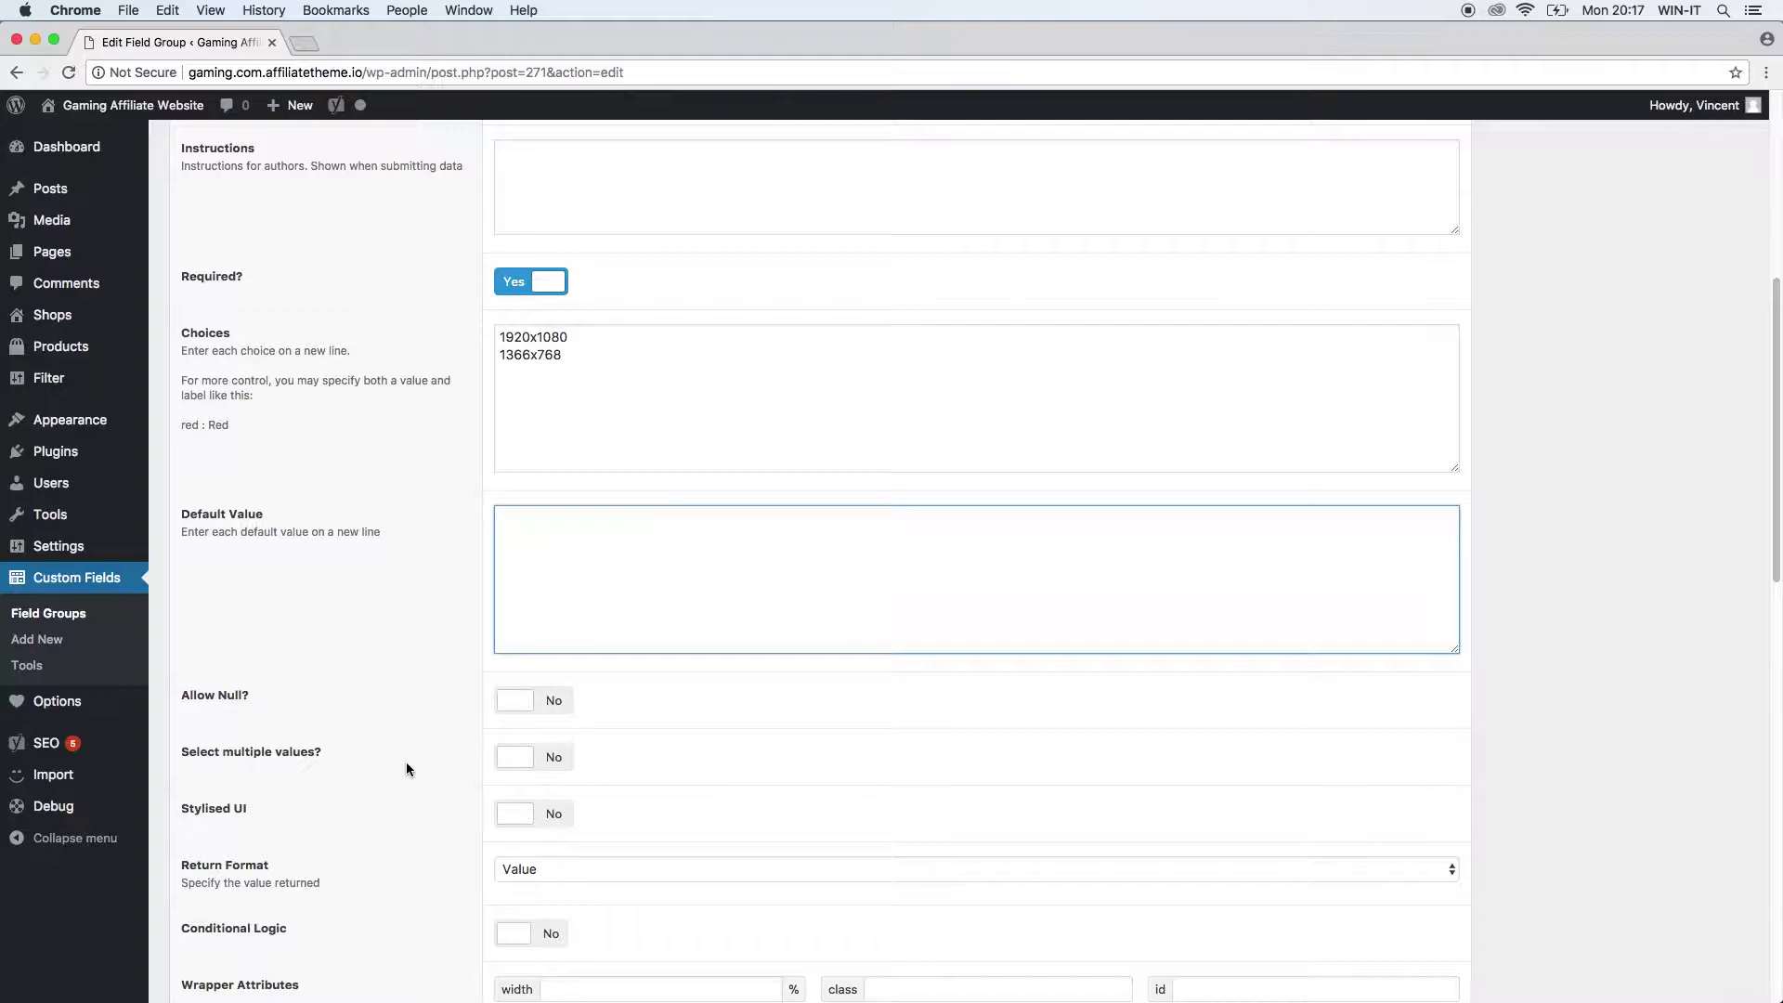
{"action": "scroll", "coordinate": [417, 817], "scroll_direction": "down", "scroll_amount": 5}
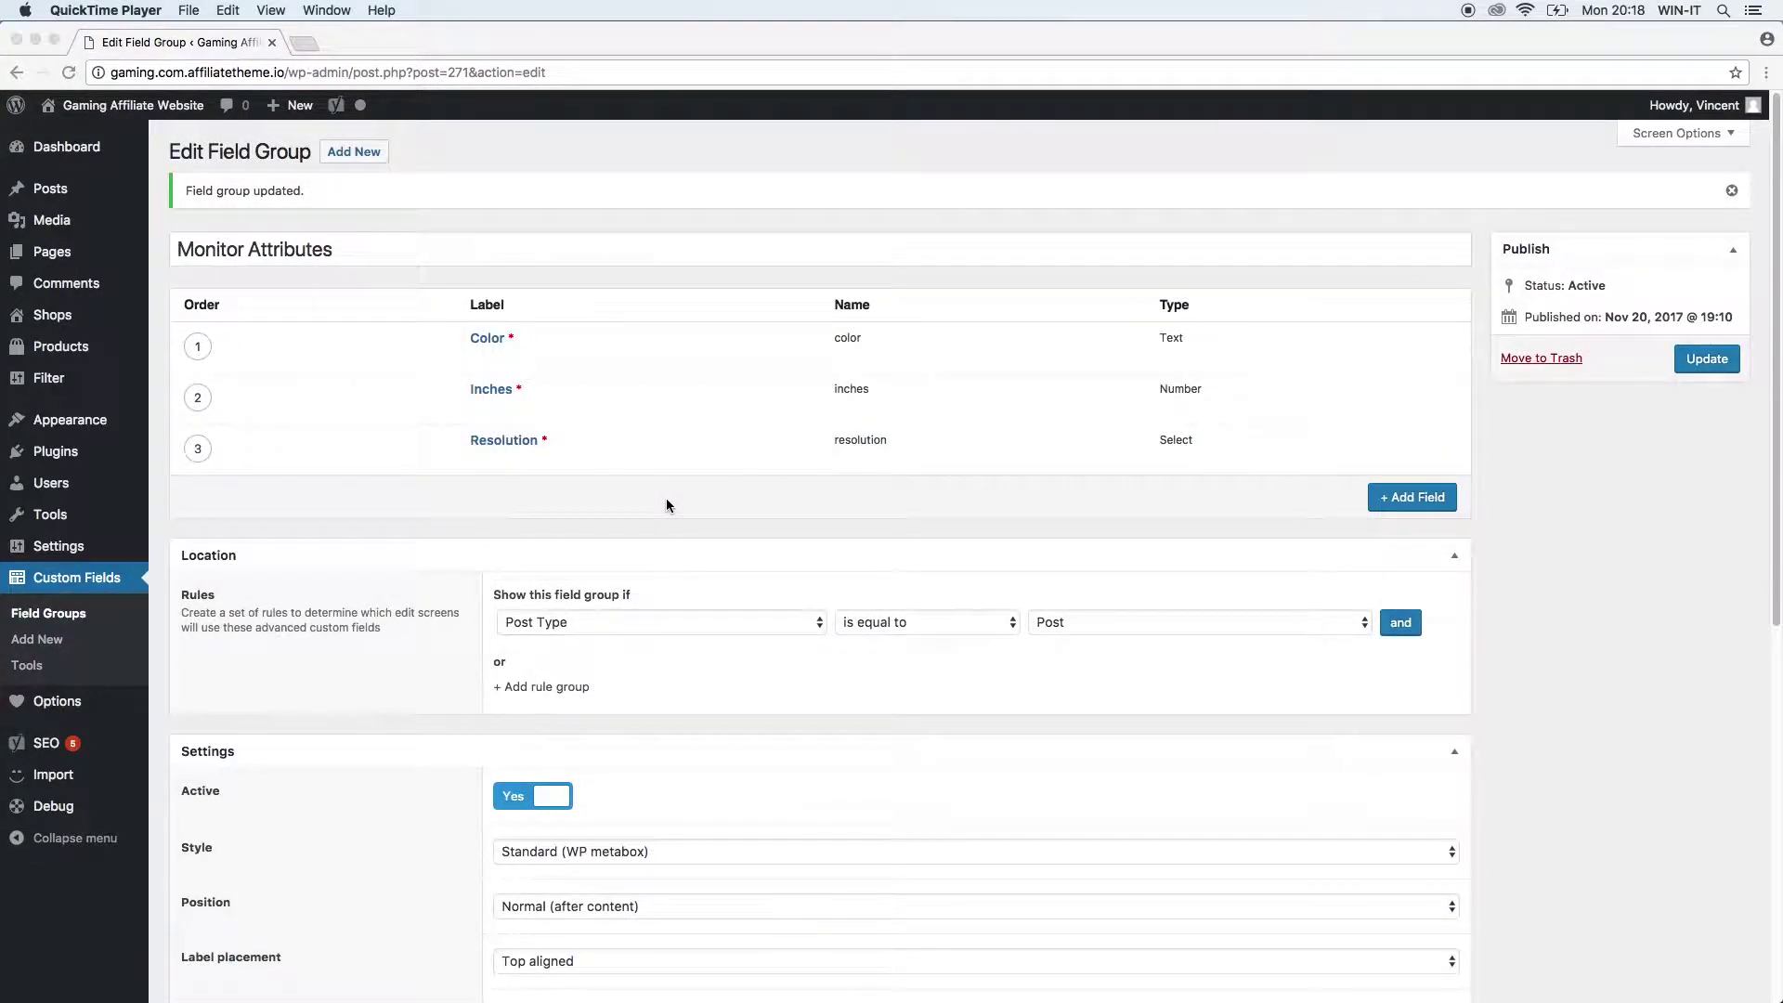
- Add a fourth field labelled "144hz capable?" with the name "144hz_capable" and the field type True / False
{"action": "left_click", "coordinate": [666, 497]}
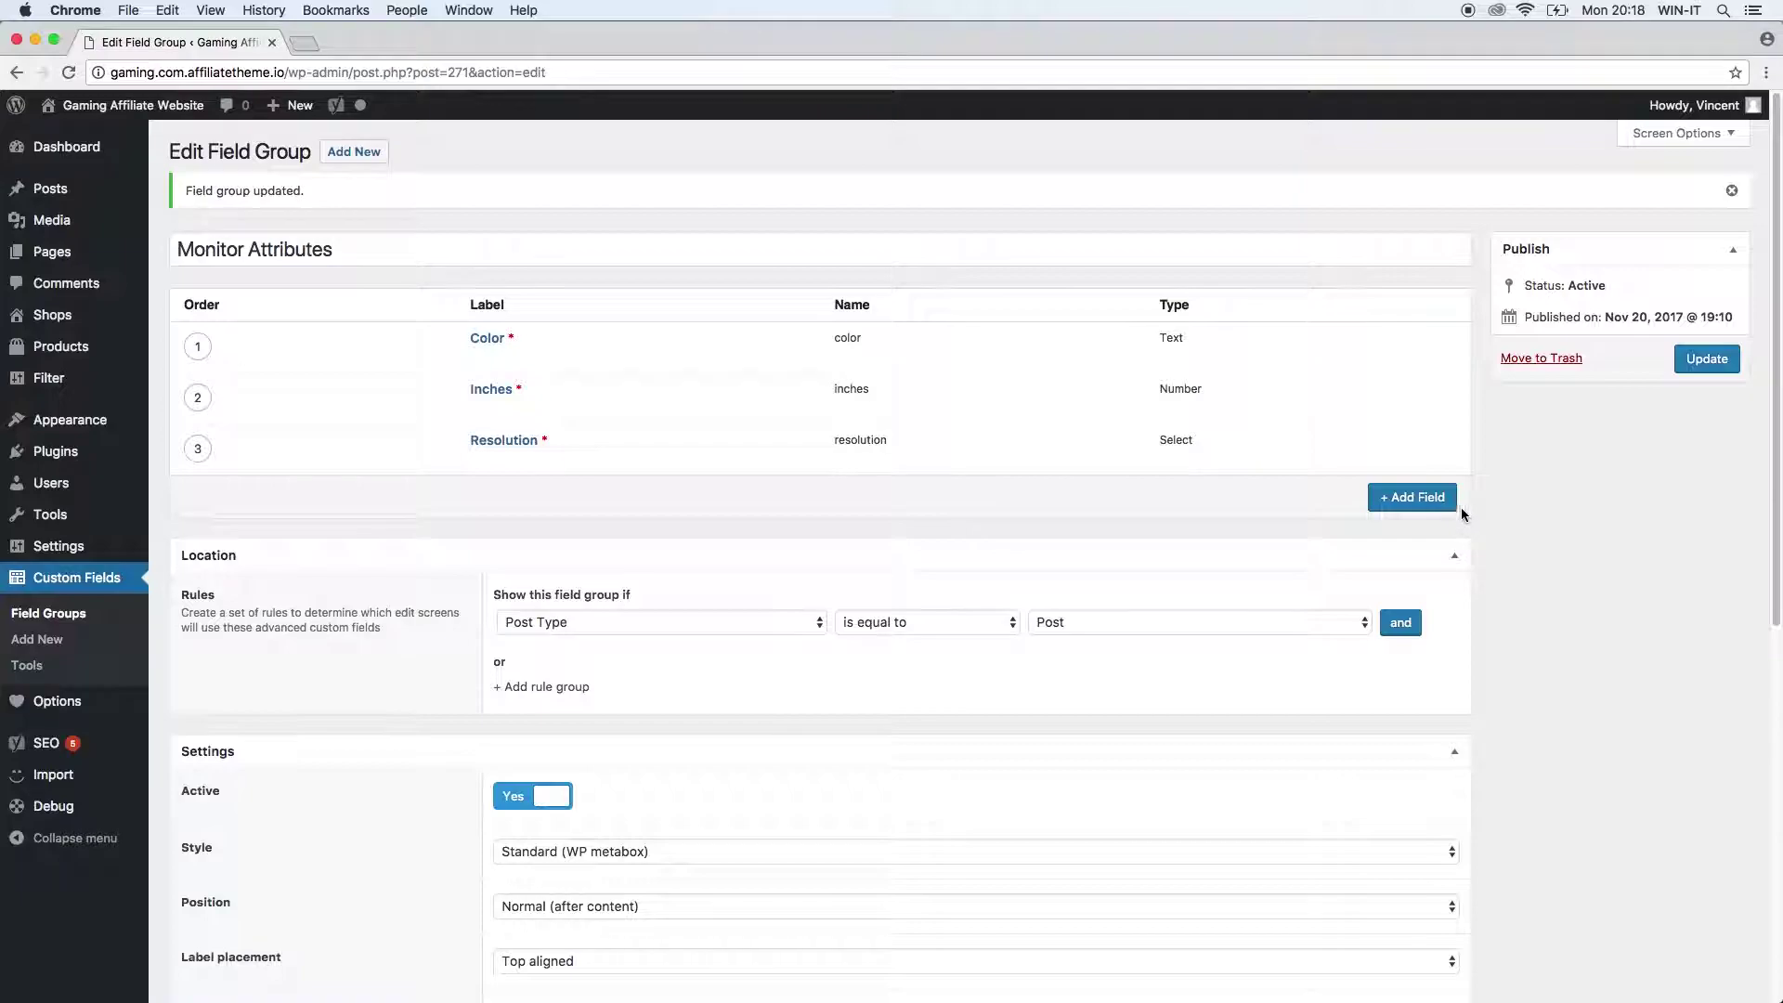
{"action": "left_click", "coordinate": [1418, 497]}
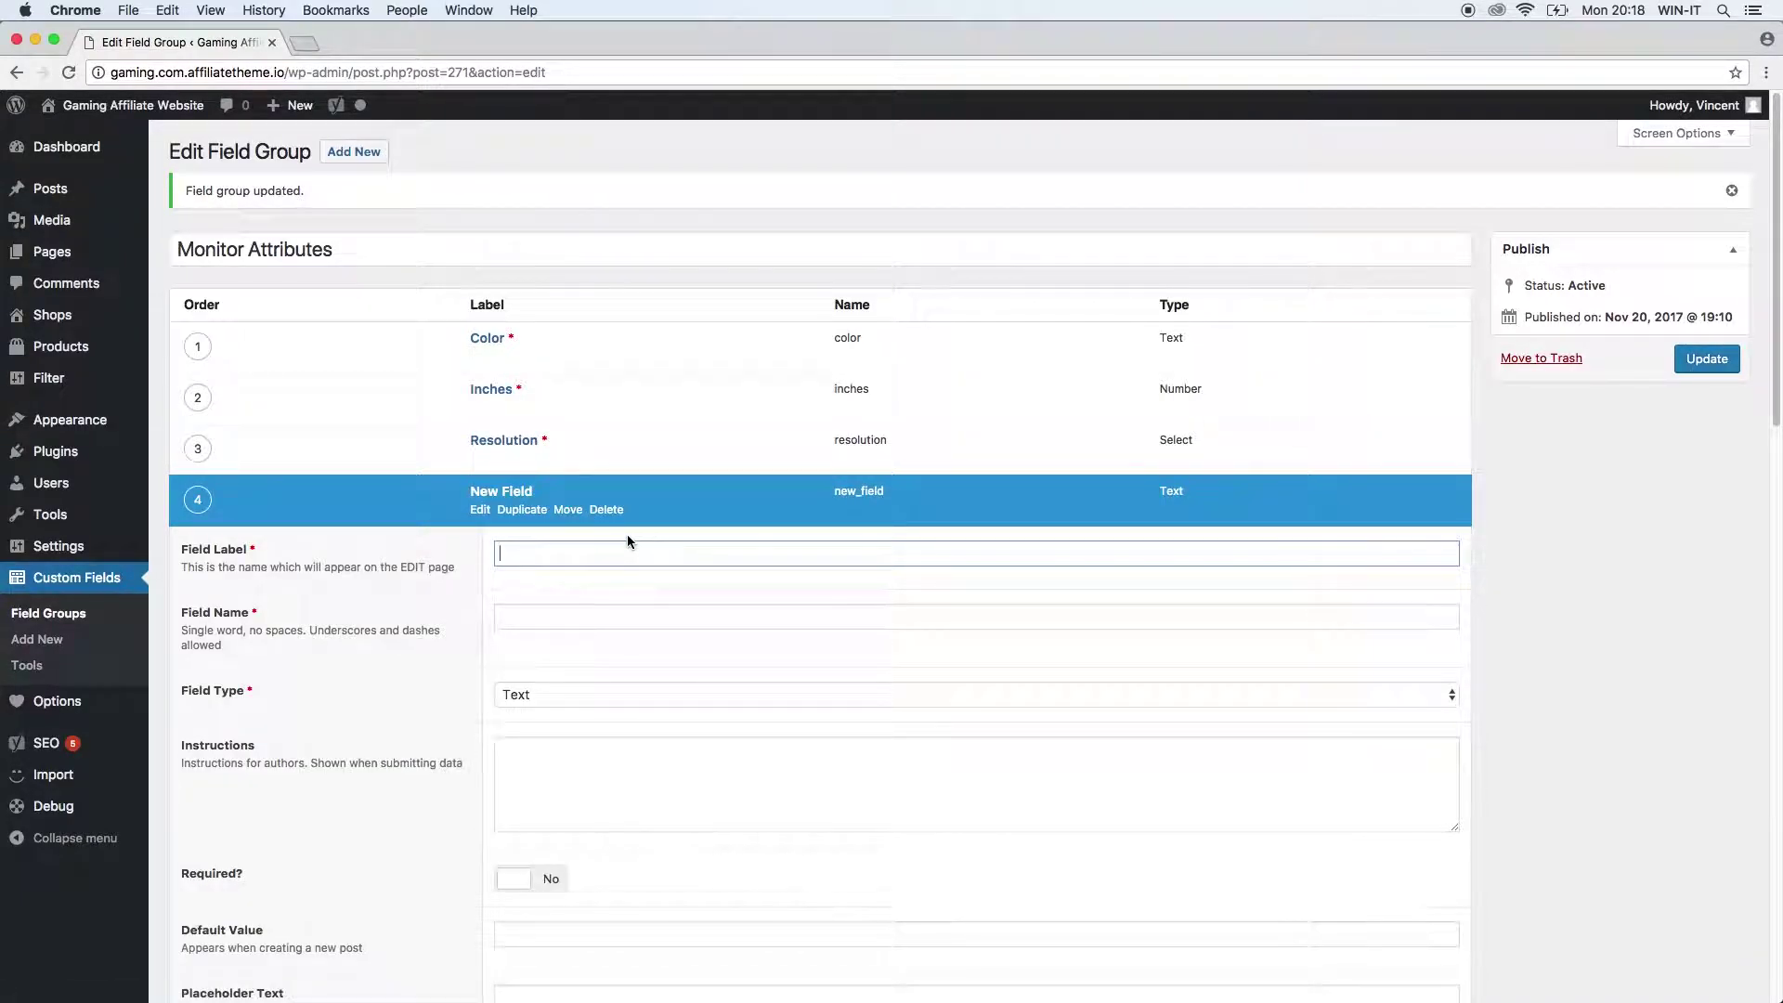
{"action": "type", "text": "1"}
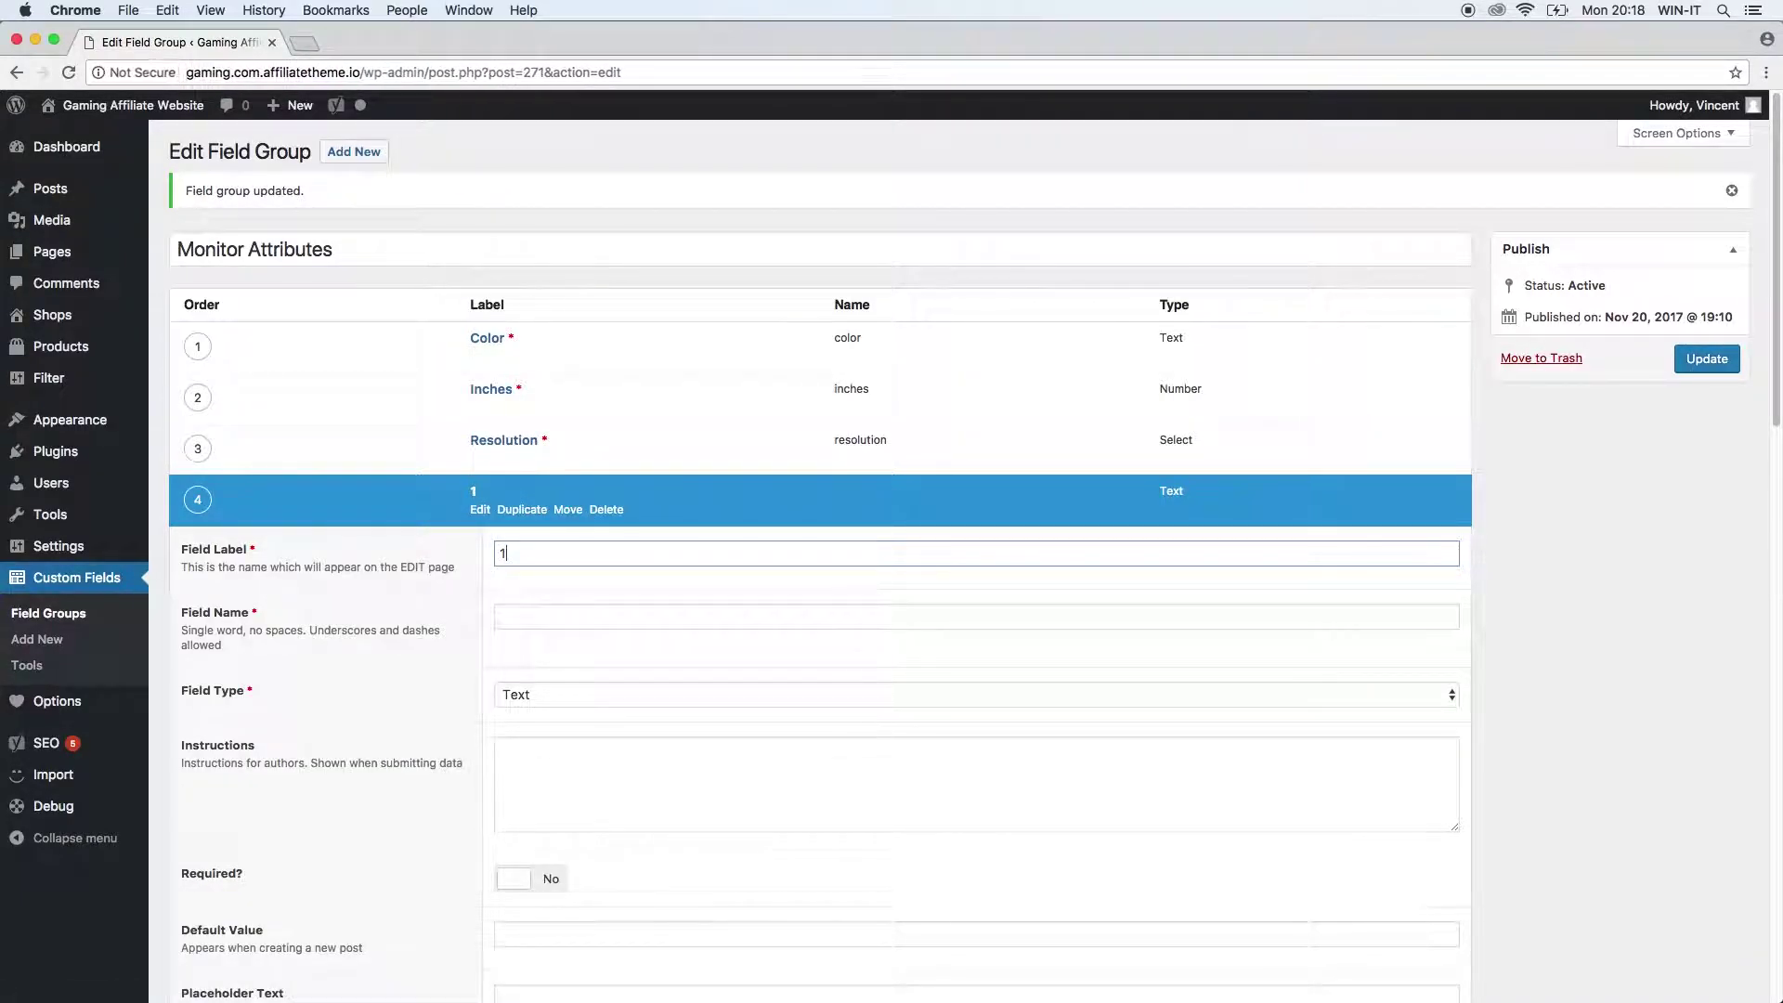
{"action": "type", "text": "44hz"}
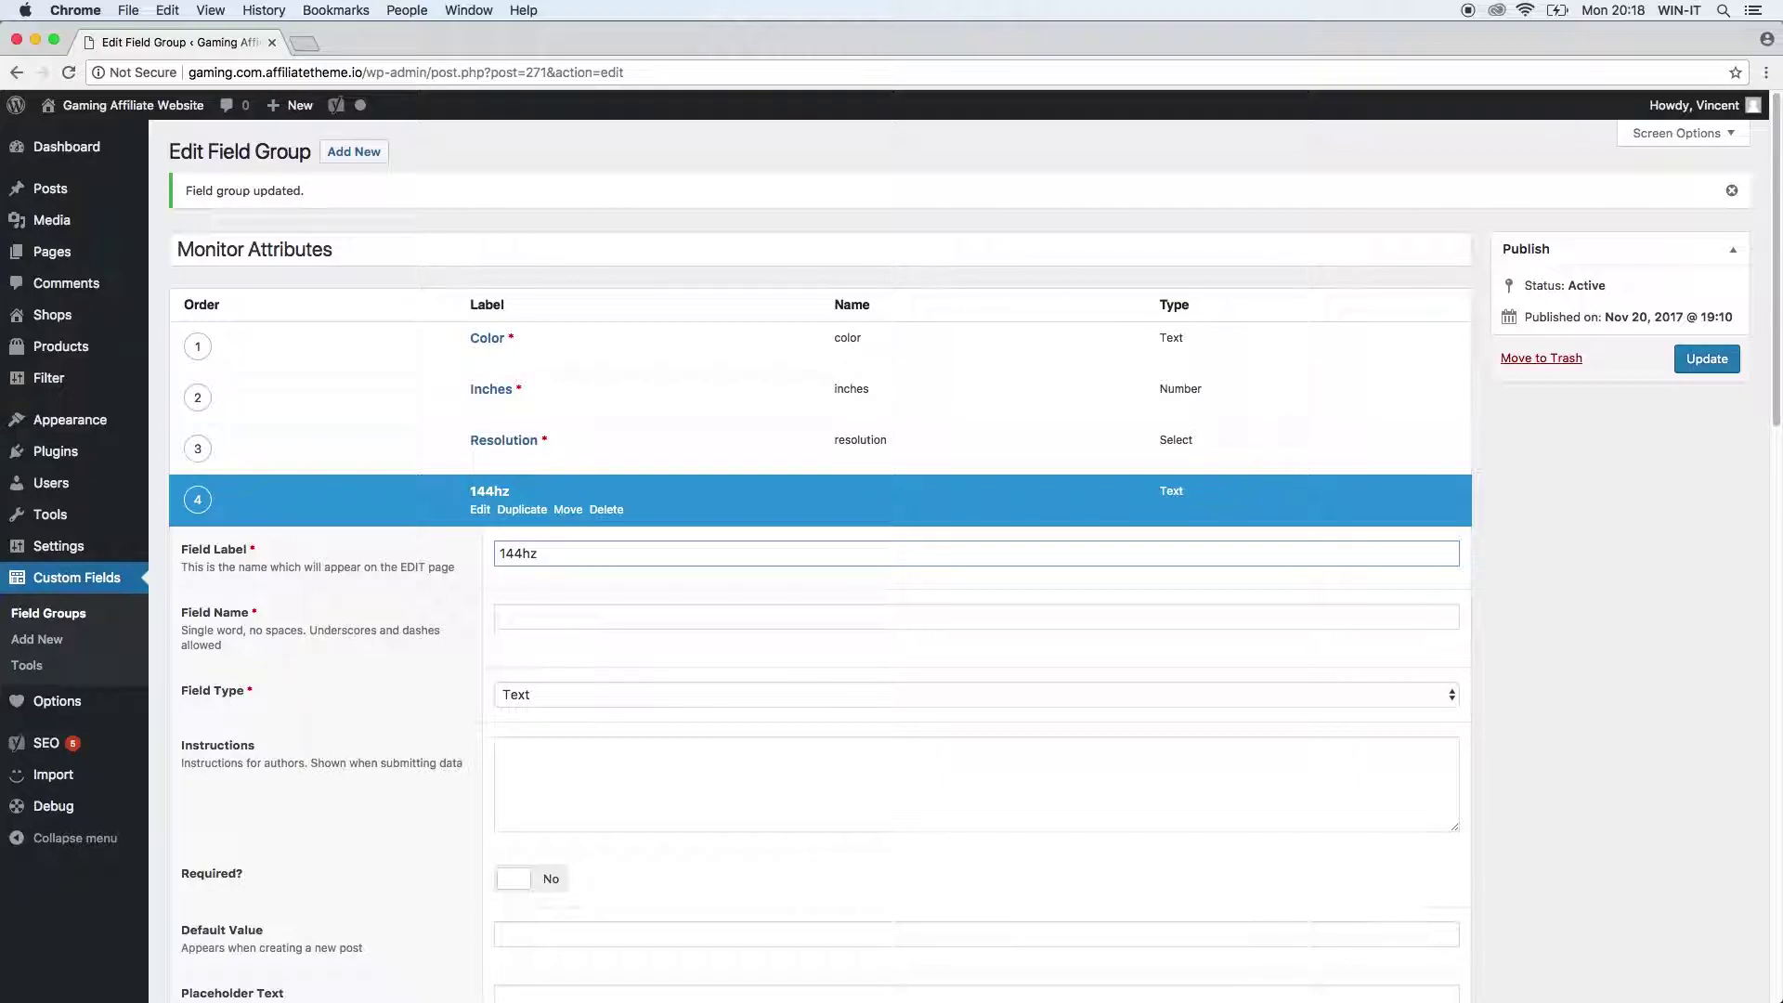
{"action": "type", "text": " capable?"}
{"action": "left_click", "coordinate": [523, 609]}
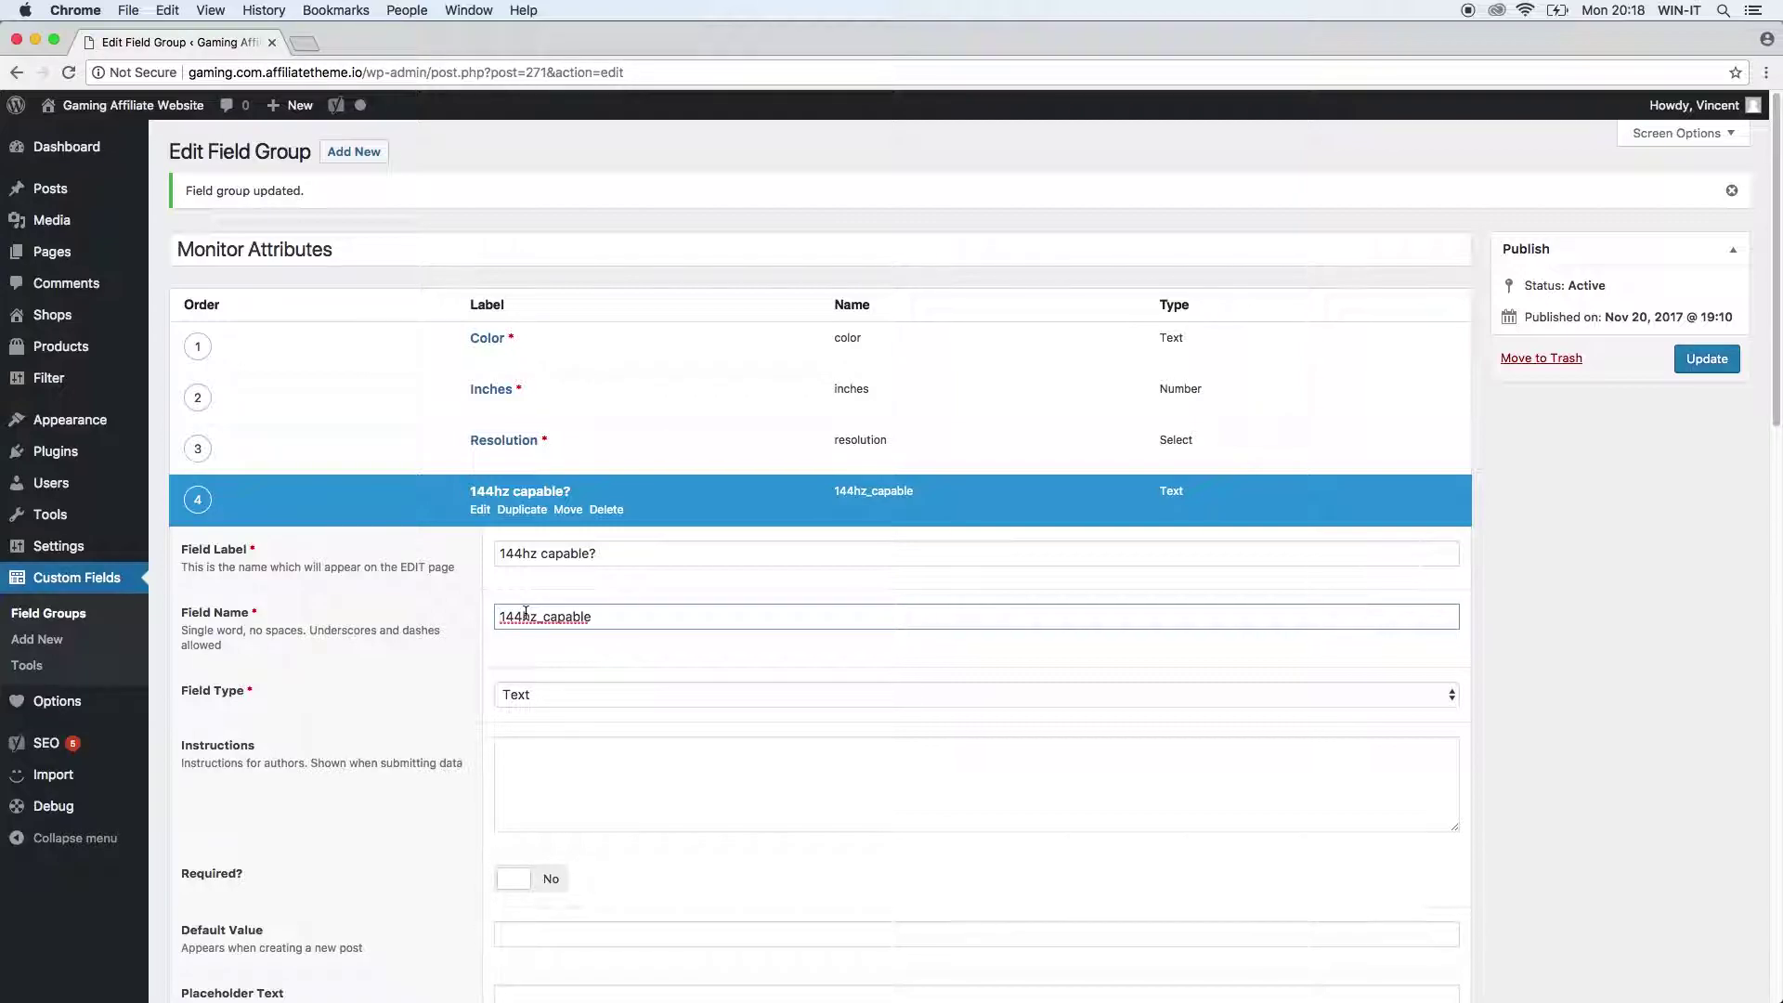
{"action": "left_click", "coordinate": [544, 615]}
{"action": "left_click", "coordinate": [543, 553]}
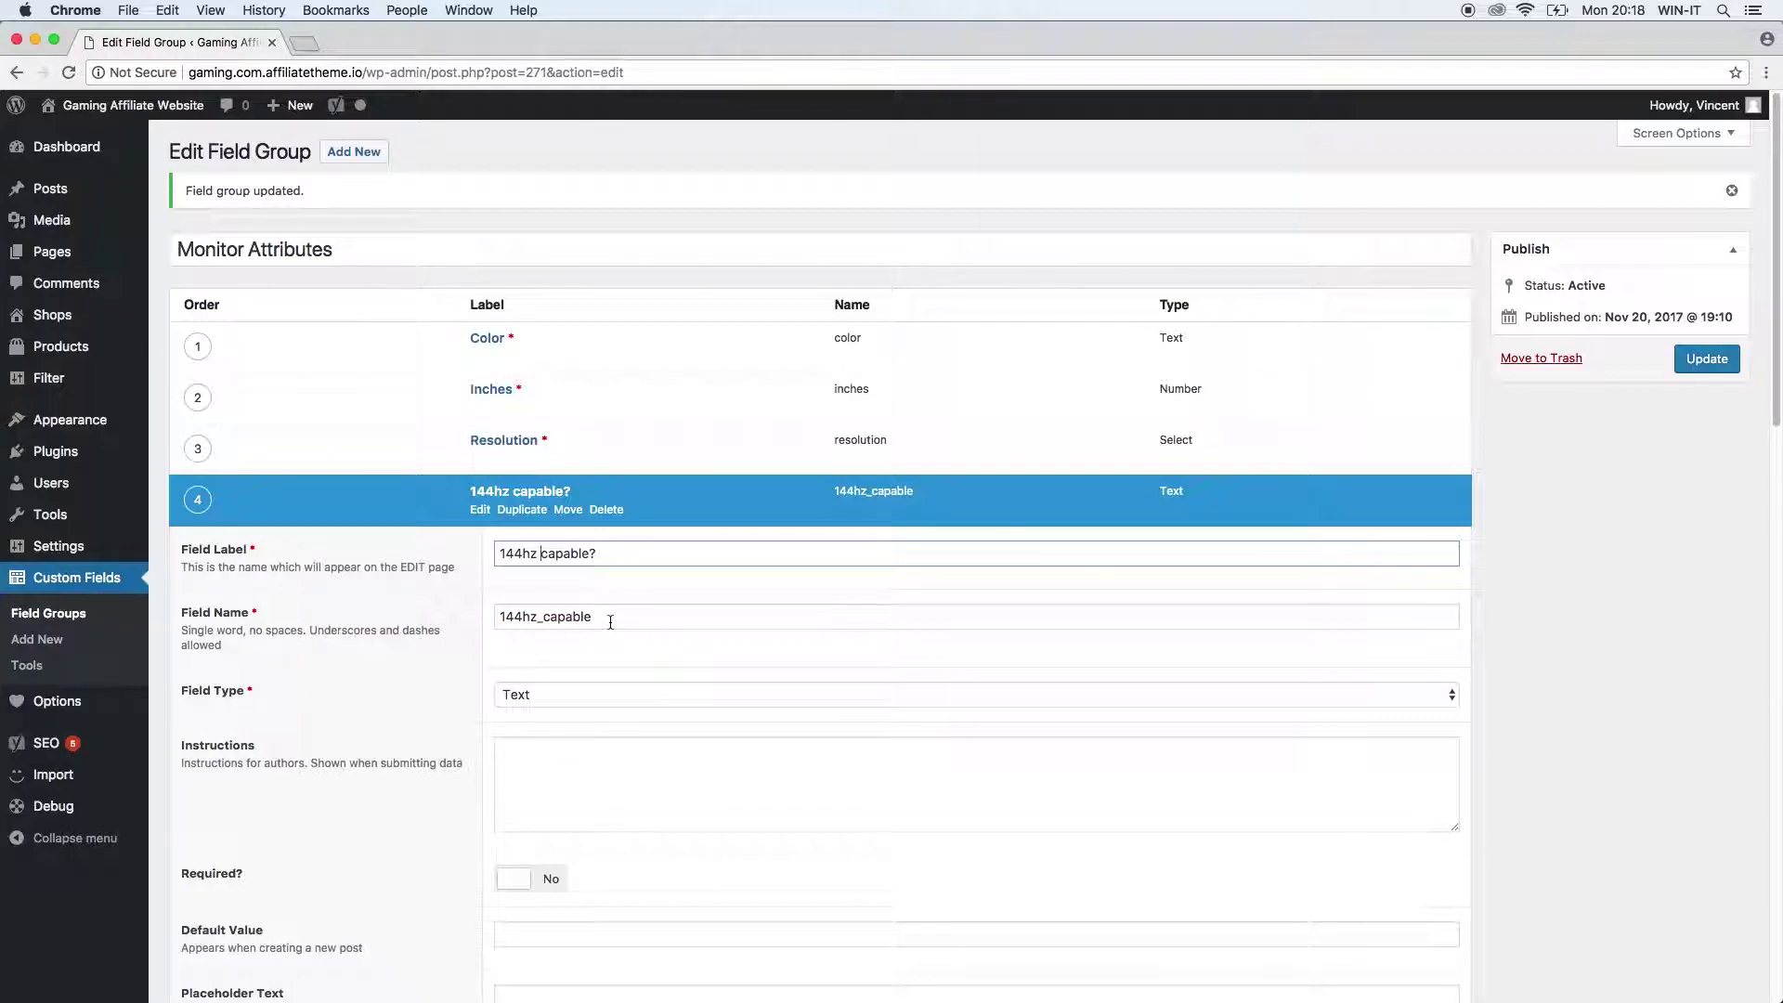
{"action": "left_click", "coordinate": [561, 692]}
{"action": "scroll", "coordinate": [596, 752], "scroll_direction": "down", "scroll_amount": 5}
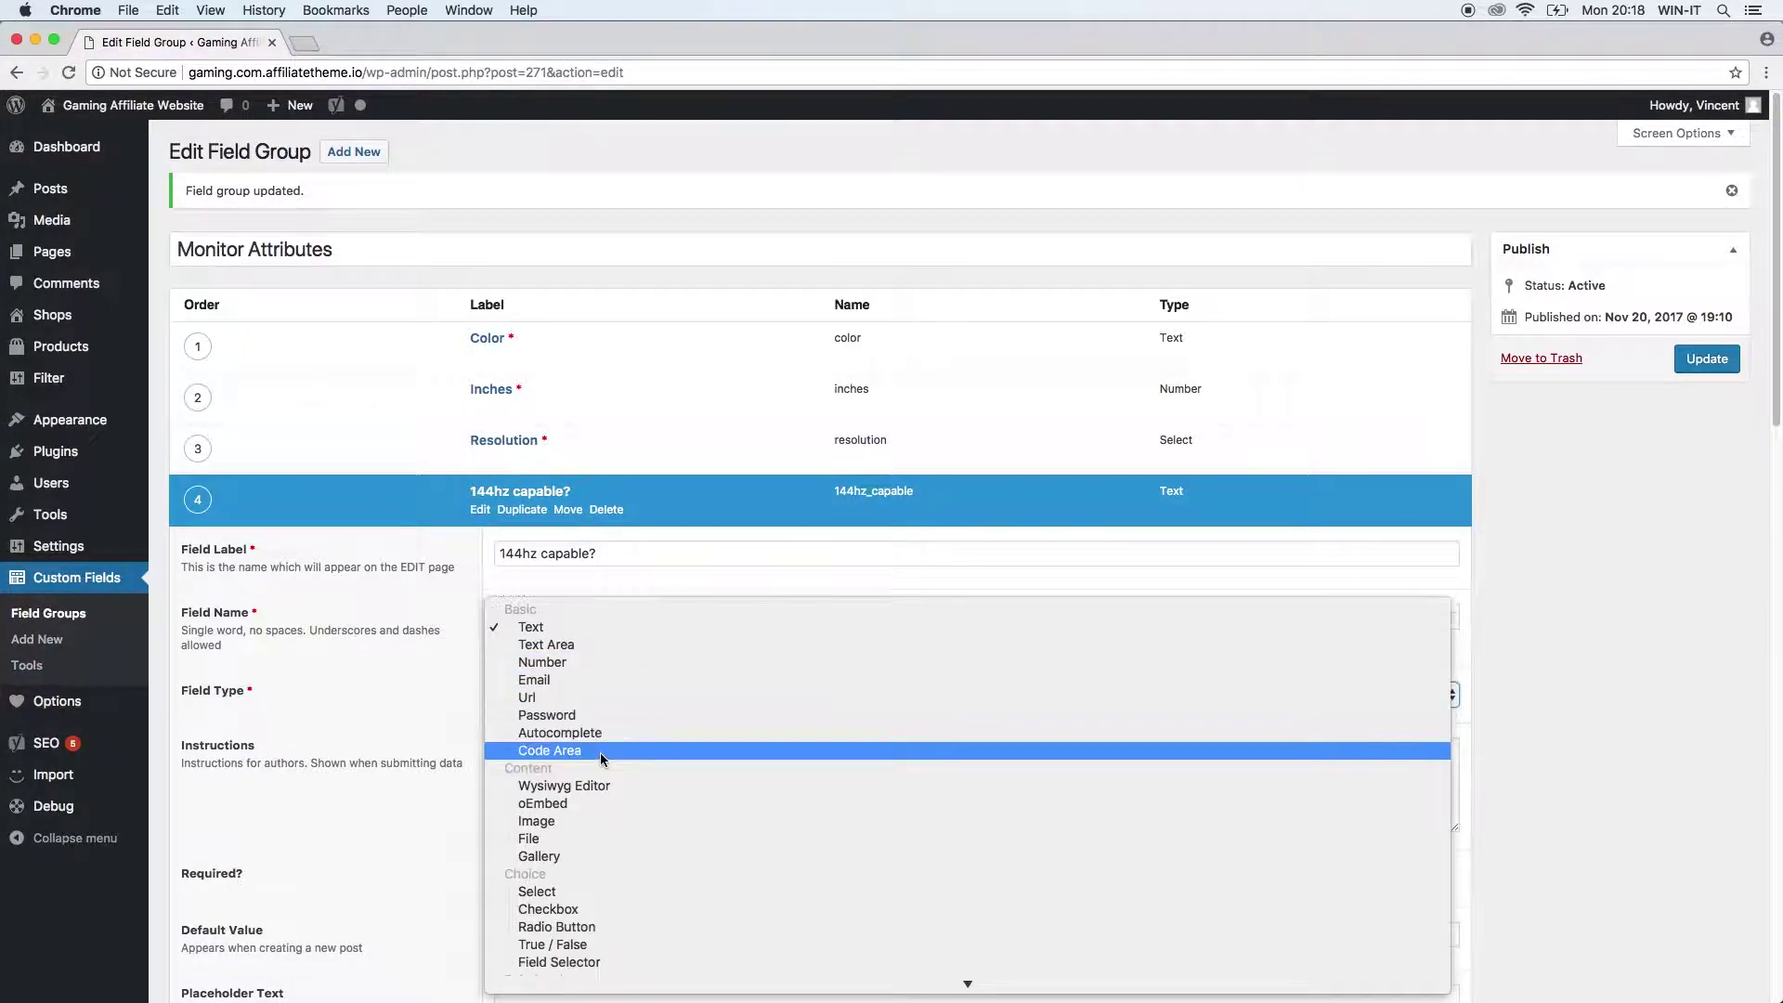
{"action": "scroll", "coordinate": [598, 767], "scroll_direction": "down", "scroll_amount": 3}
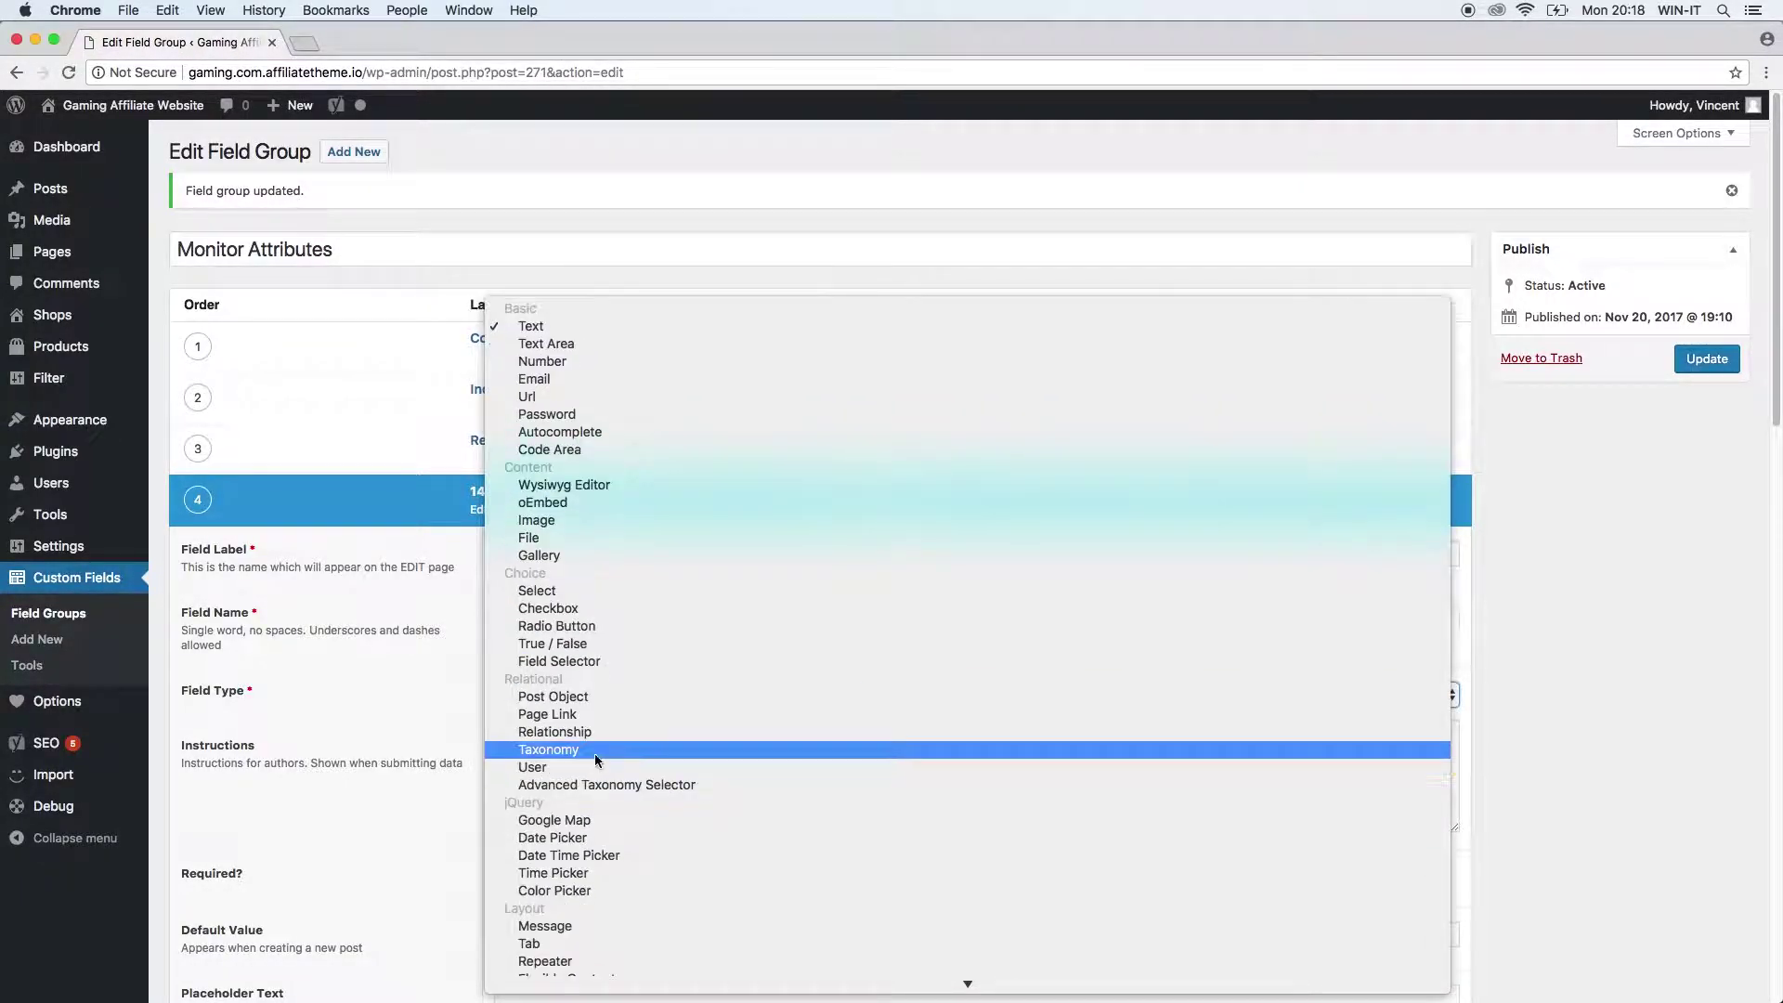
{"action": "left_click", "coordinate": [612, 642]}
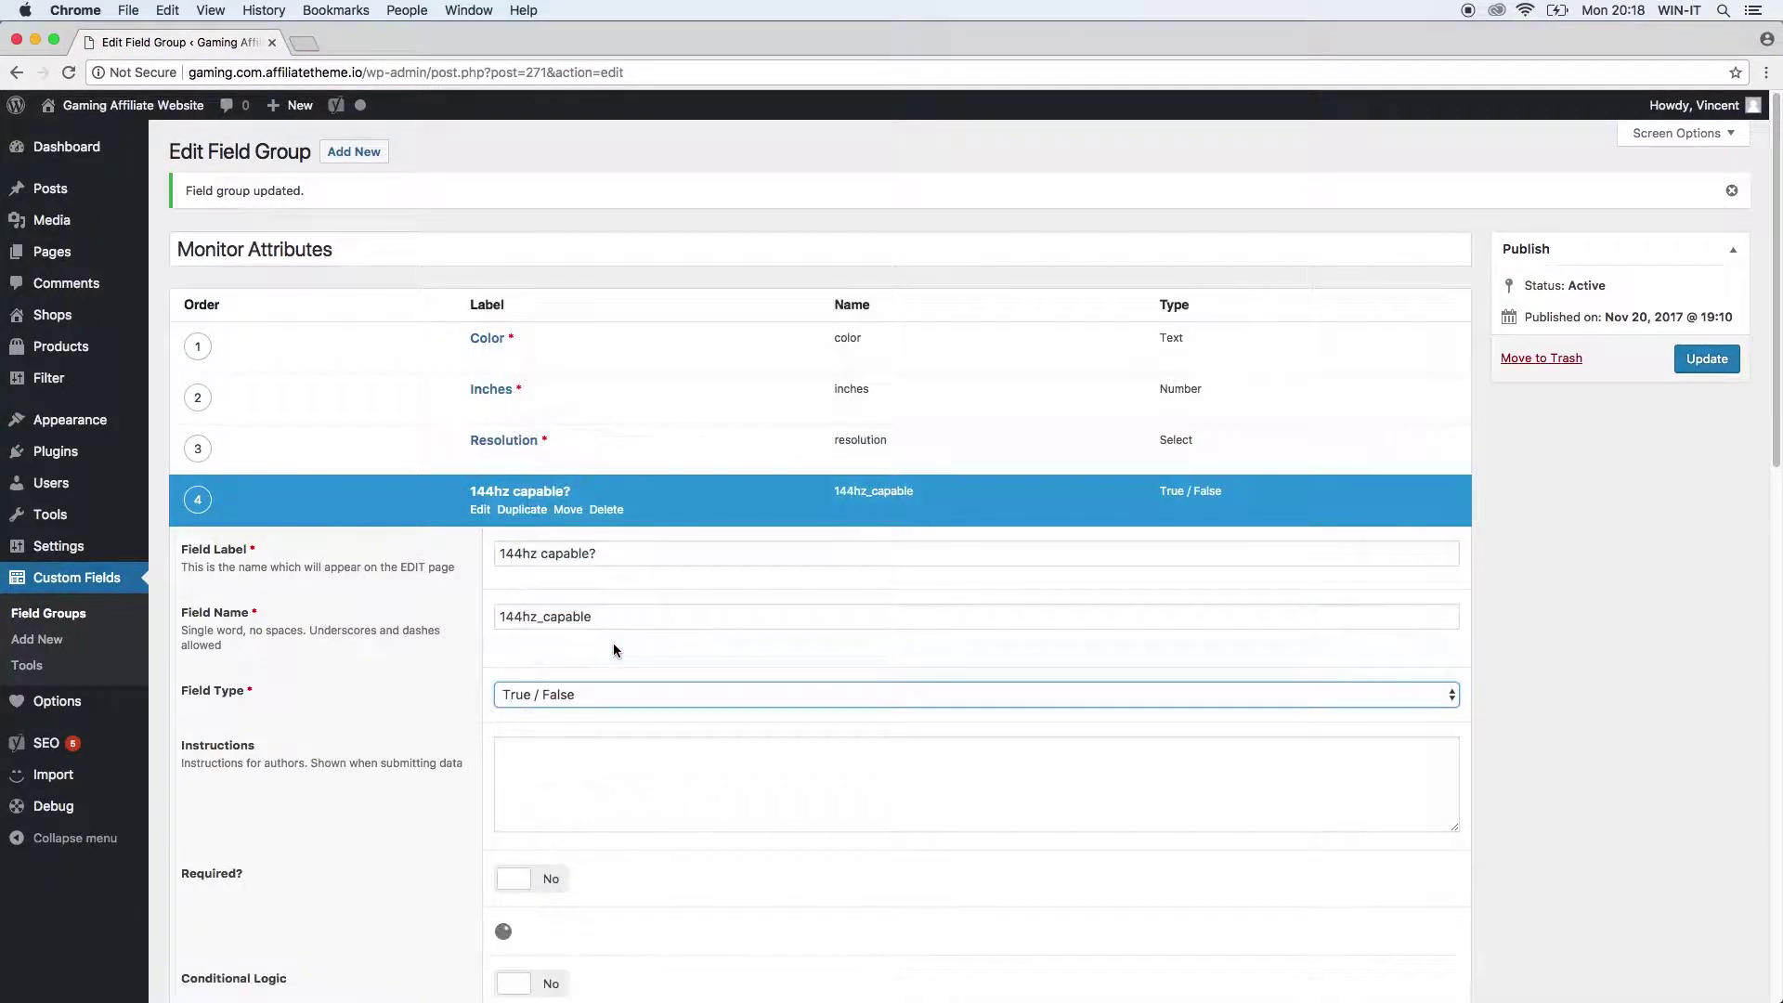
- Make the 144hz capable? field required, leaving its instructions and message empty, and update the field group
{"action": "scroll", "coordinate": [609, 770], "scroll_direction": "down", "scroll_amount": 3}
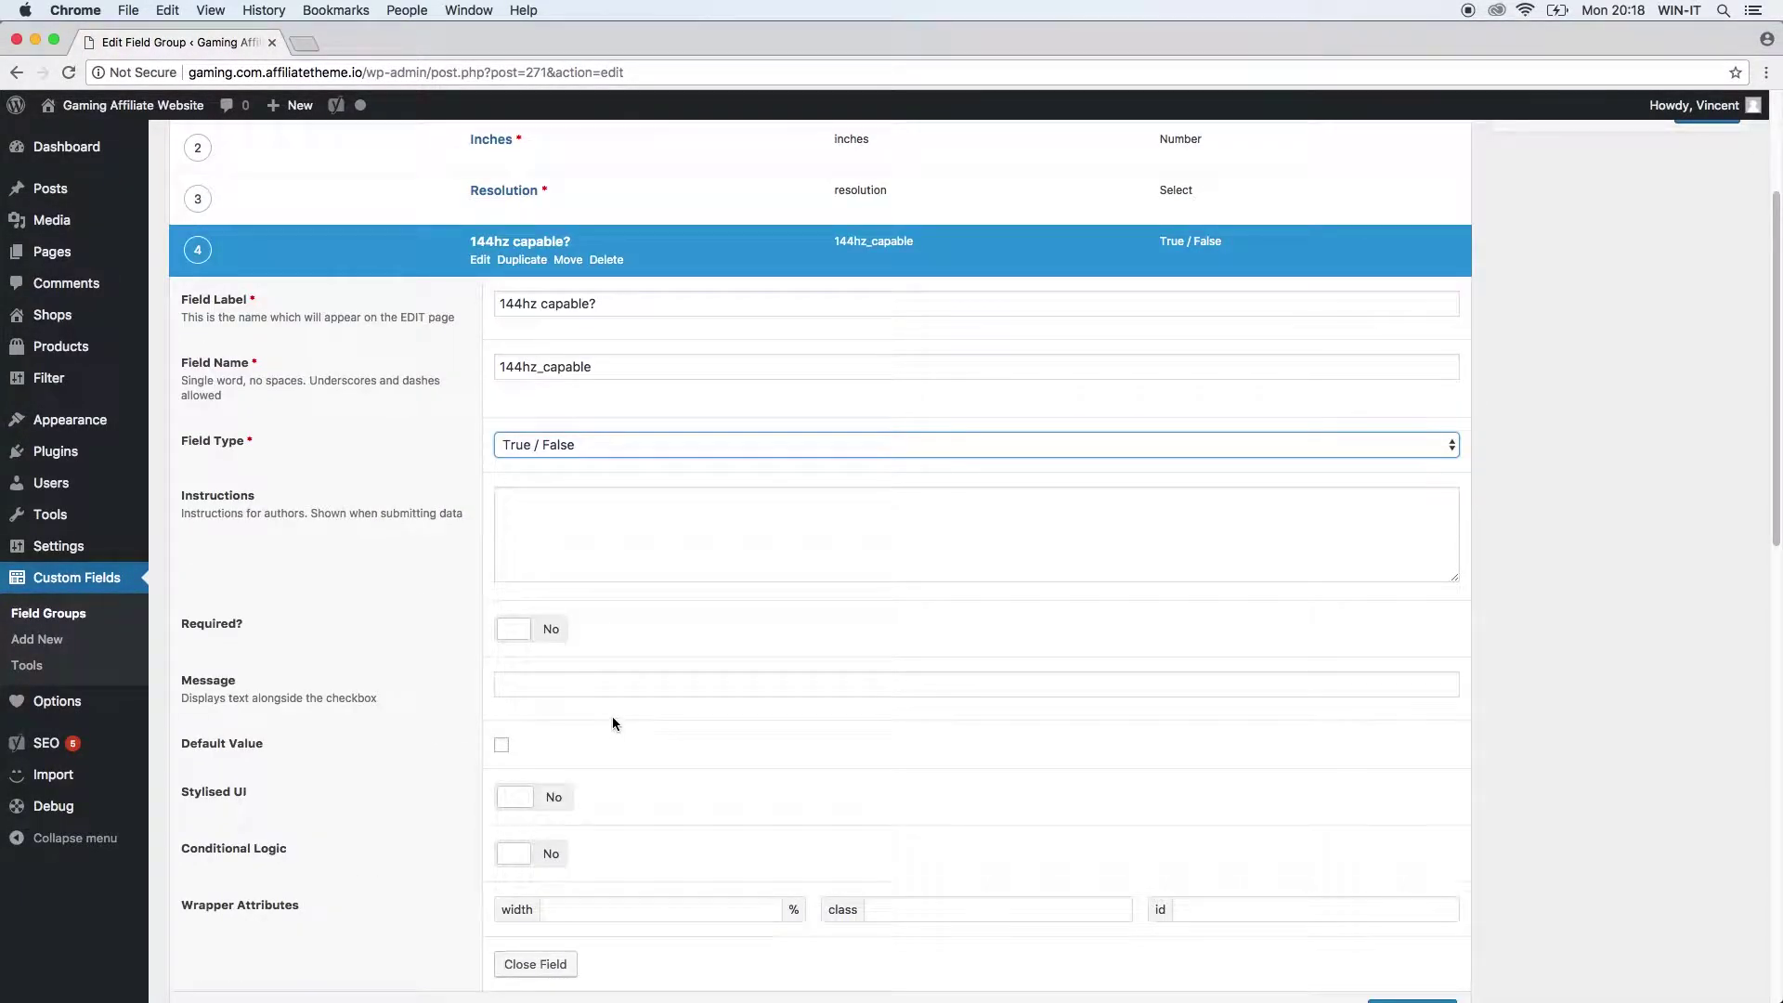
{"action": "scroll", "coordinate": [613, 720], "scroll_direction": "up", "scroll_amount": 1}
{"action": "left_click", "coordinate": [609, 531]}
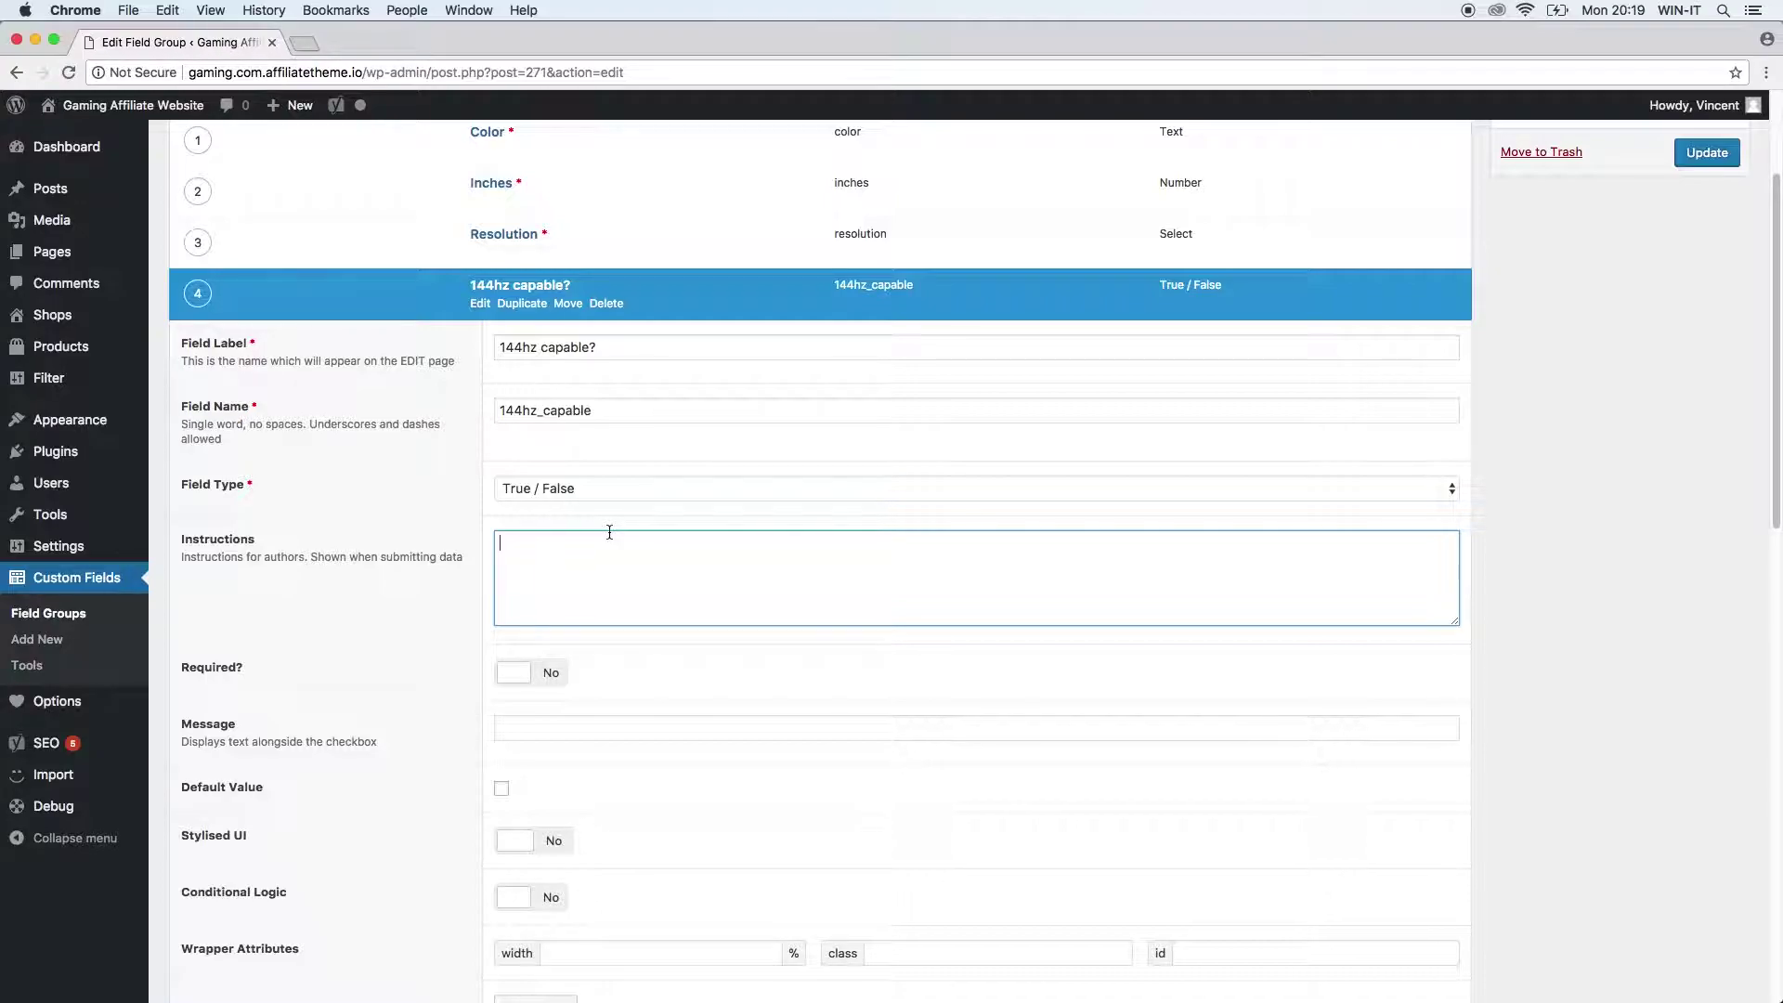
{"action": "left_click", "coordinate": [545, 677]}
{"action": "left_click", "coordinate": [517, 729]}
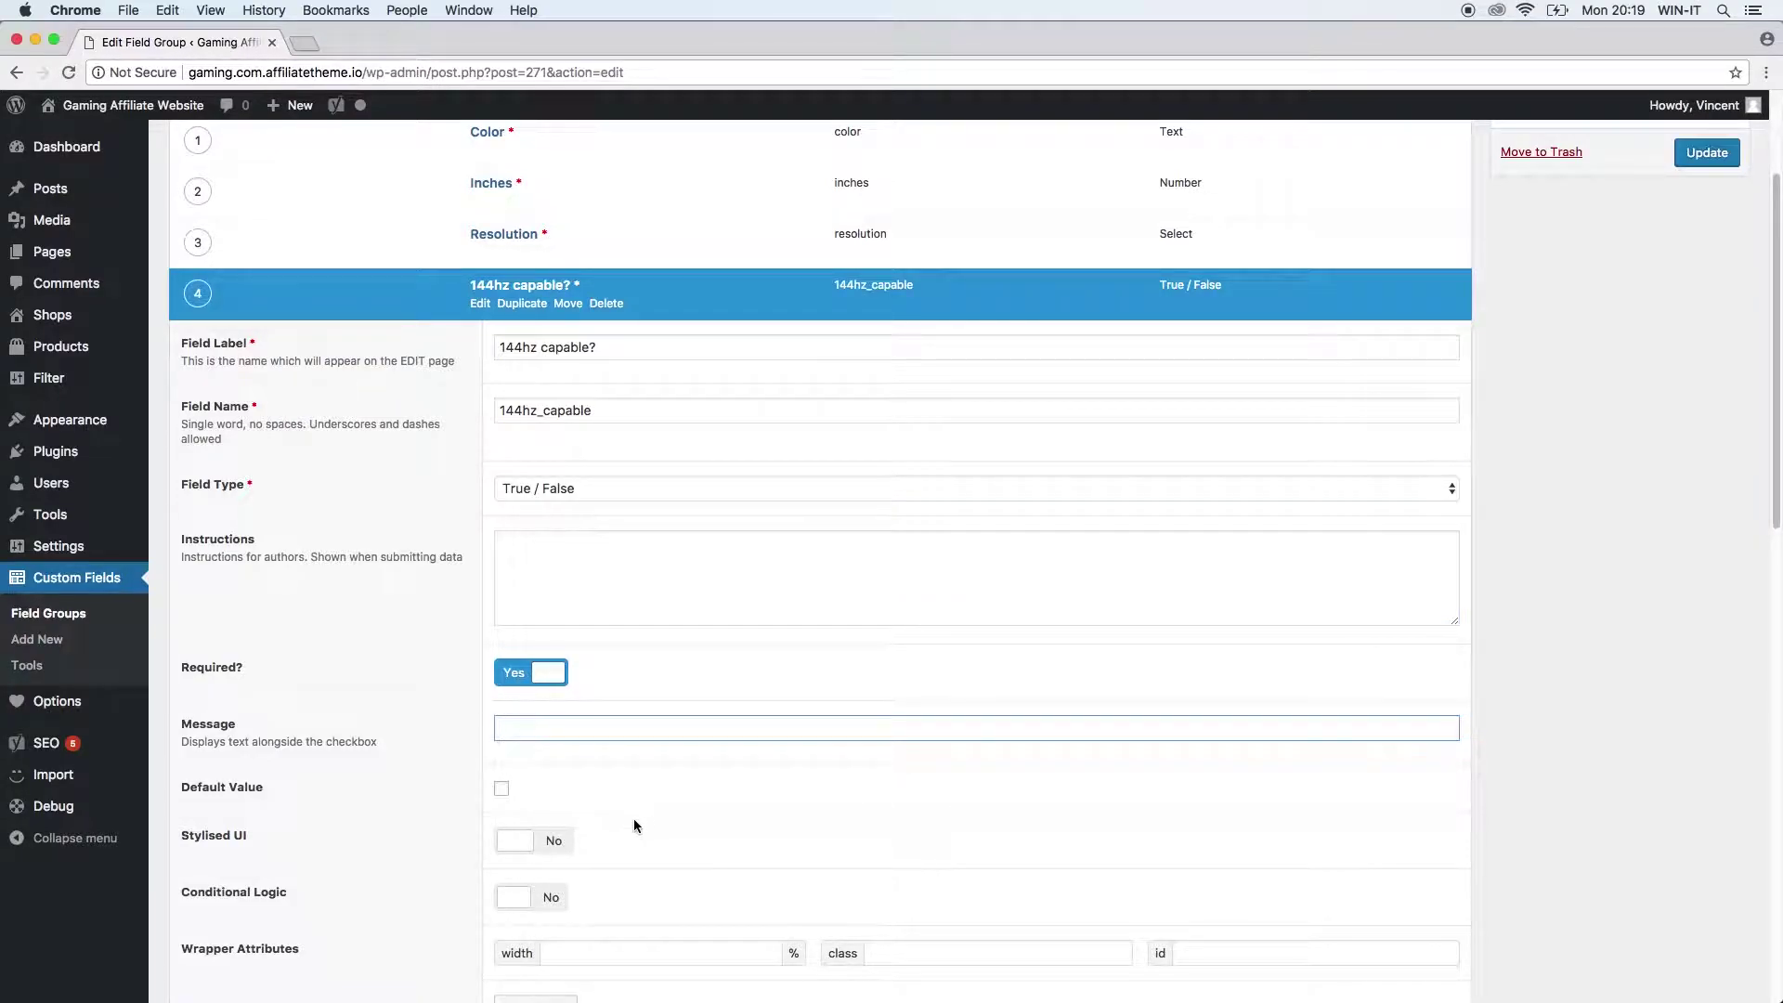
{"action": "scroll", "coordinate": [633, 817], "scroll_direction": "down", "scroll_amount": 2}
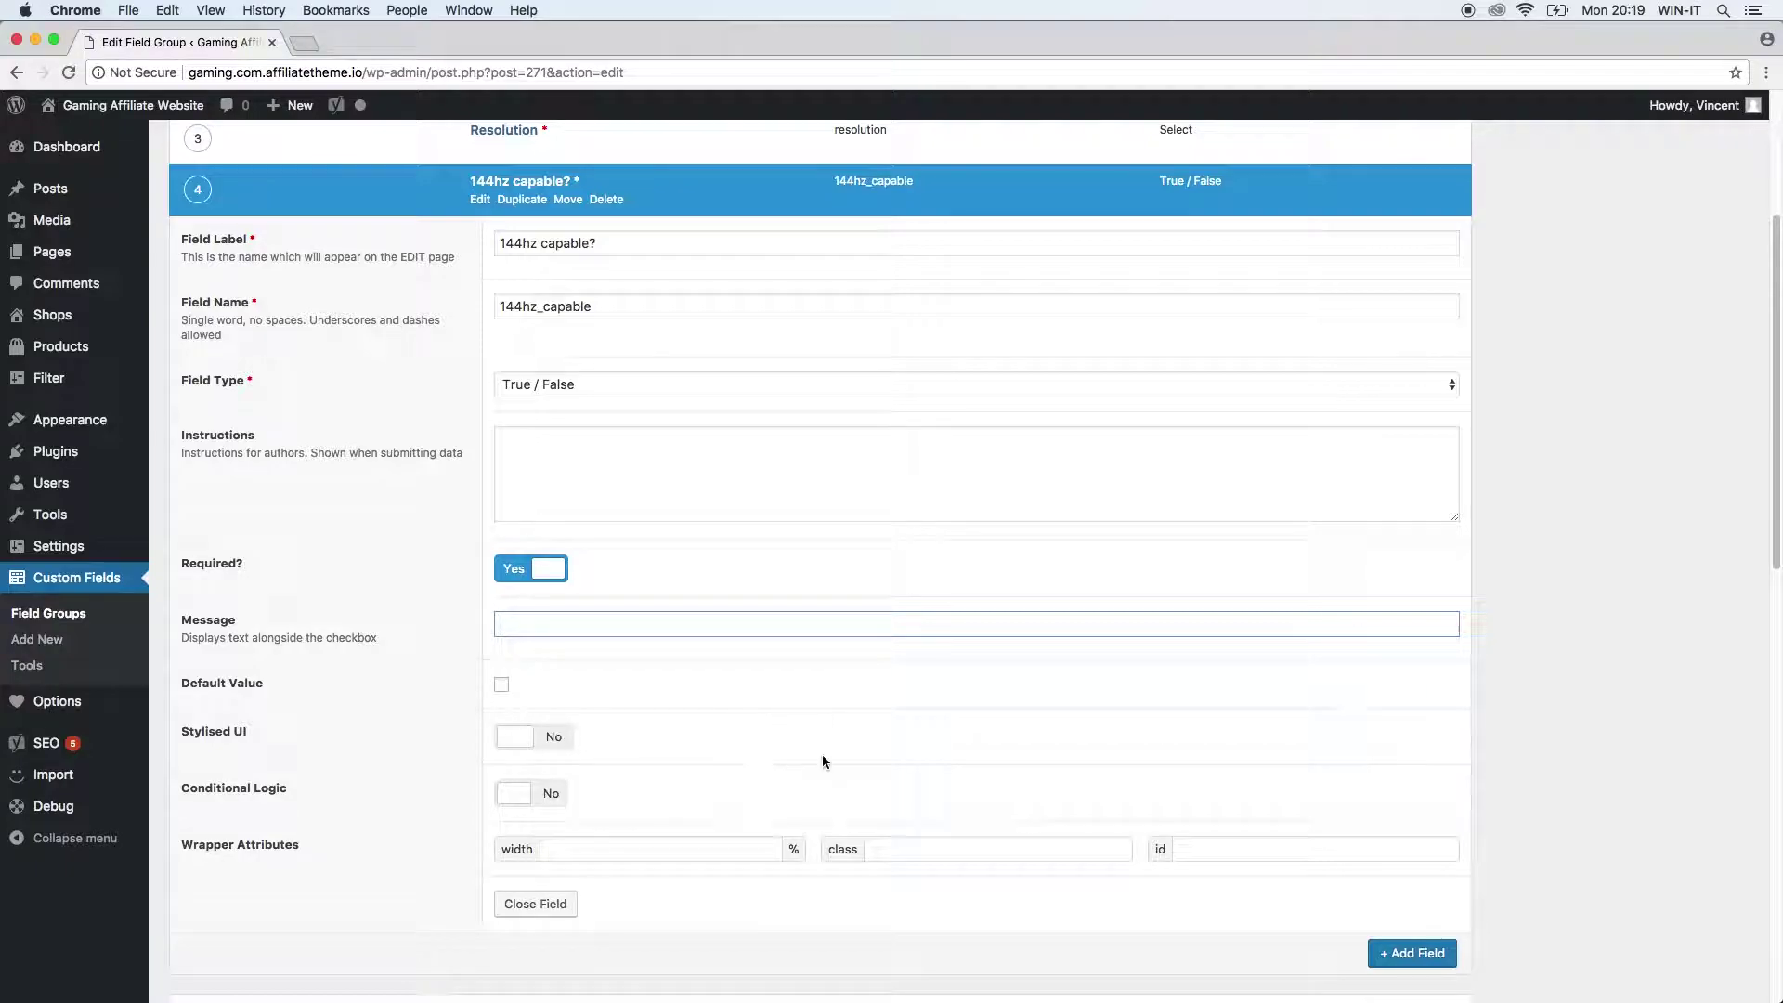
{"action": "scroll", "coordinate": [717, 734], "scroll_direction": "up", "scroll_amount": 1}
{"action": "scroll", "coordinate": [716, 728], "scroll_direction": "up", "scroll_amount": 2}
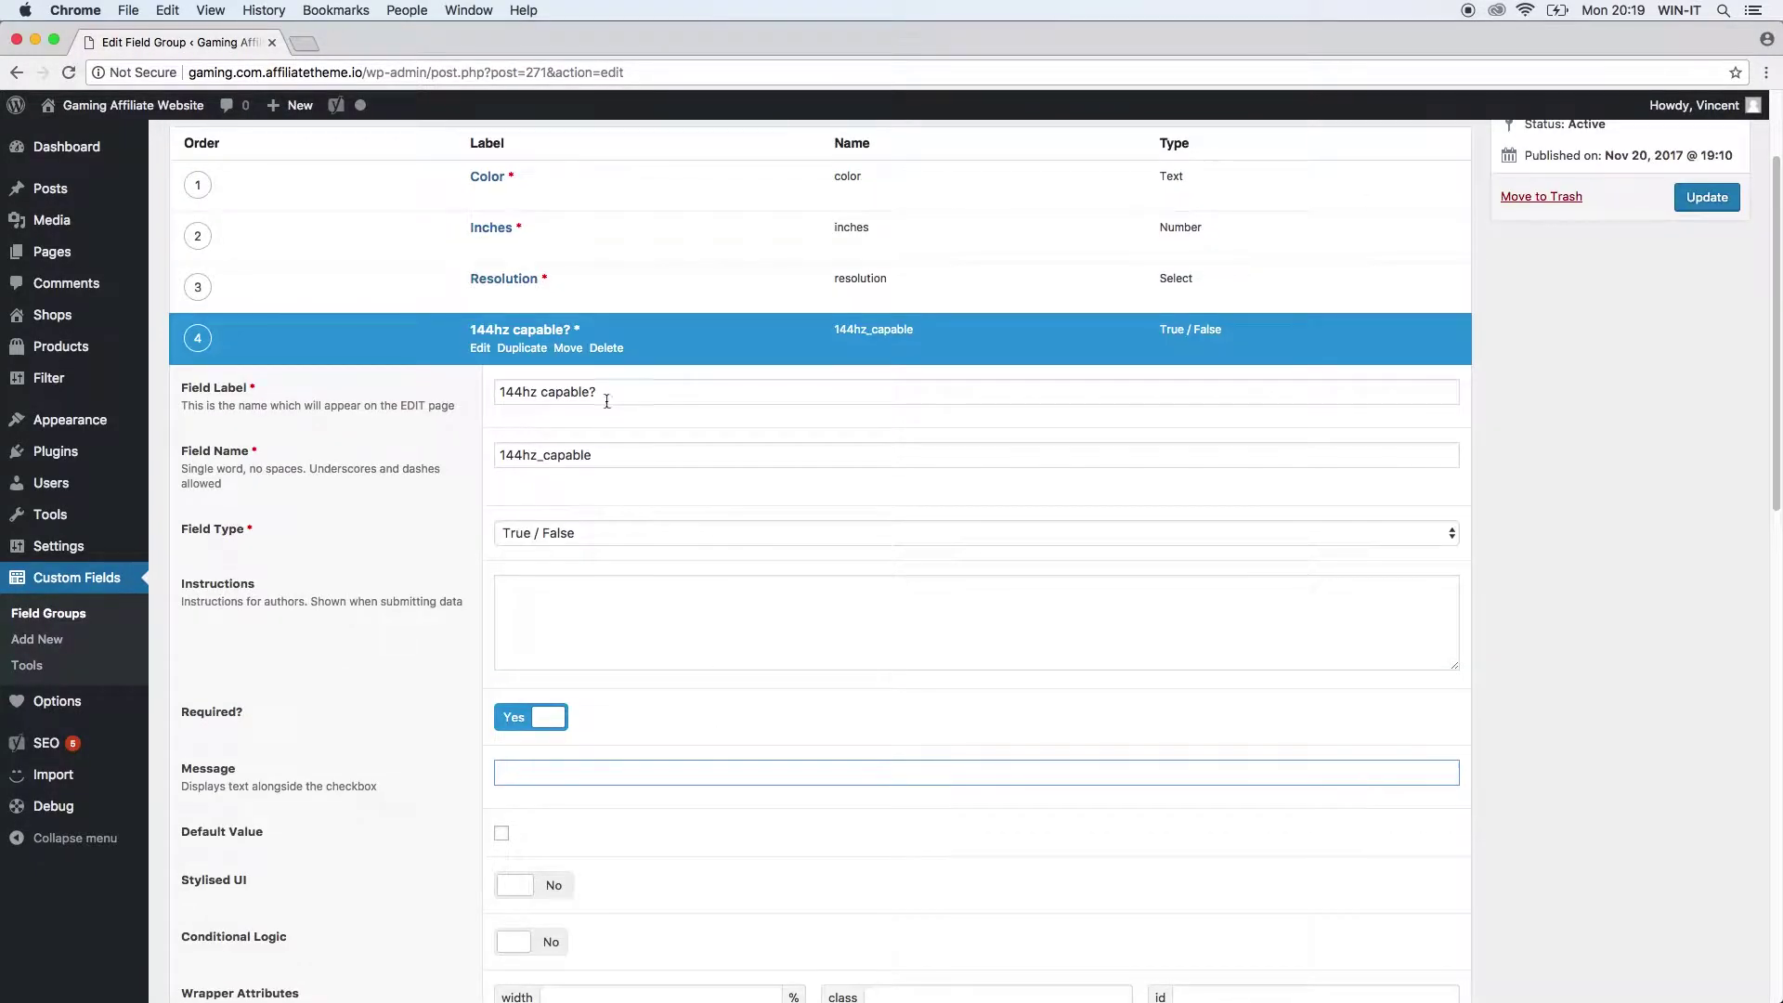
{"action": "left_click", "coordinate": [742, 330]}
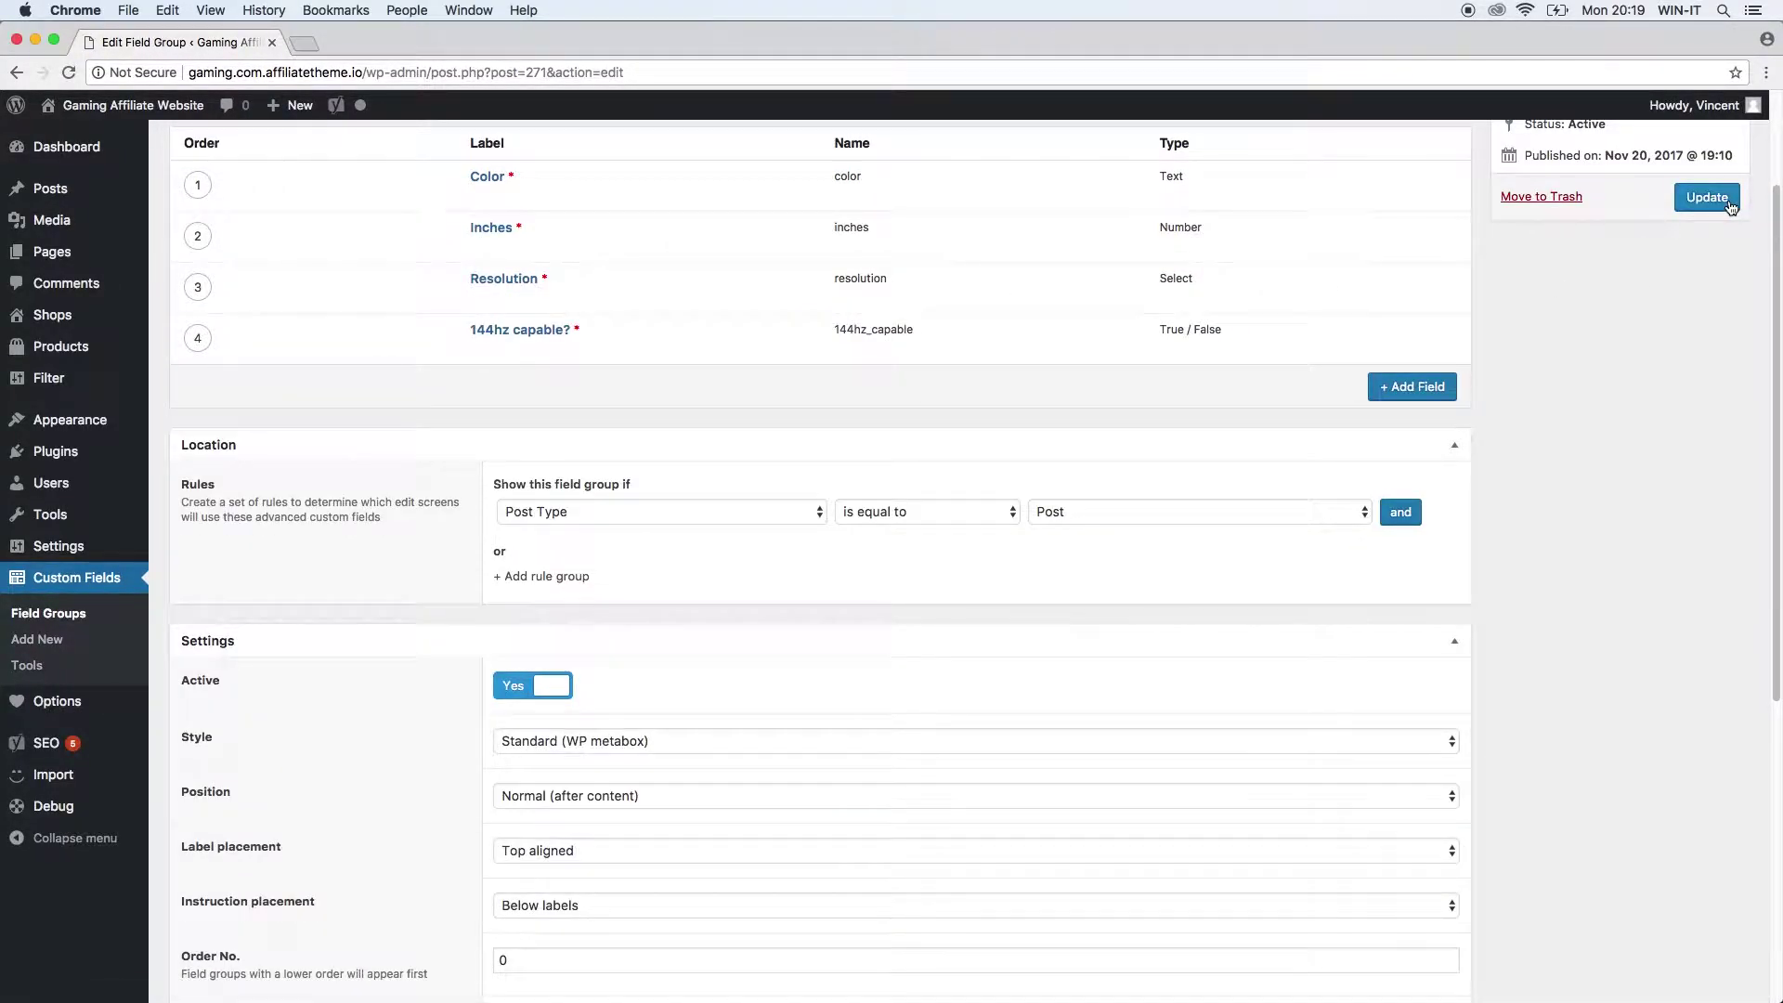
{"action": "left_click", "coordinate": [1730, 206]}
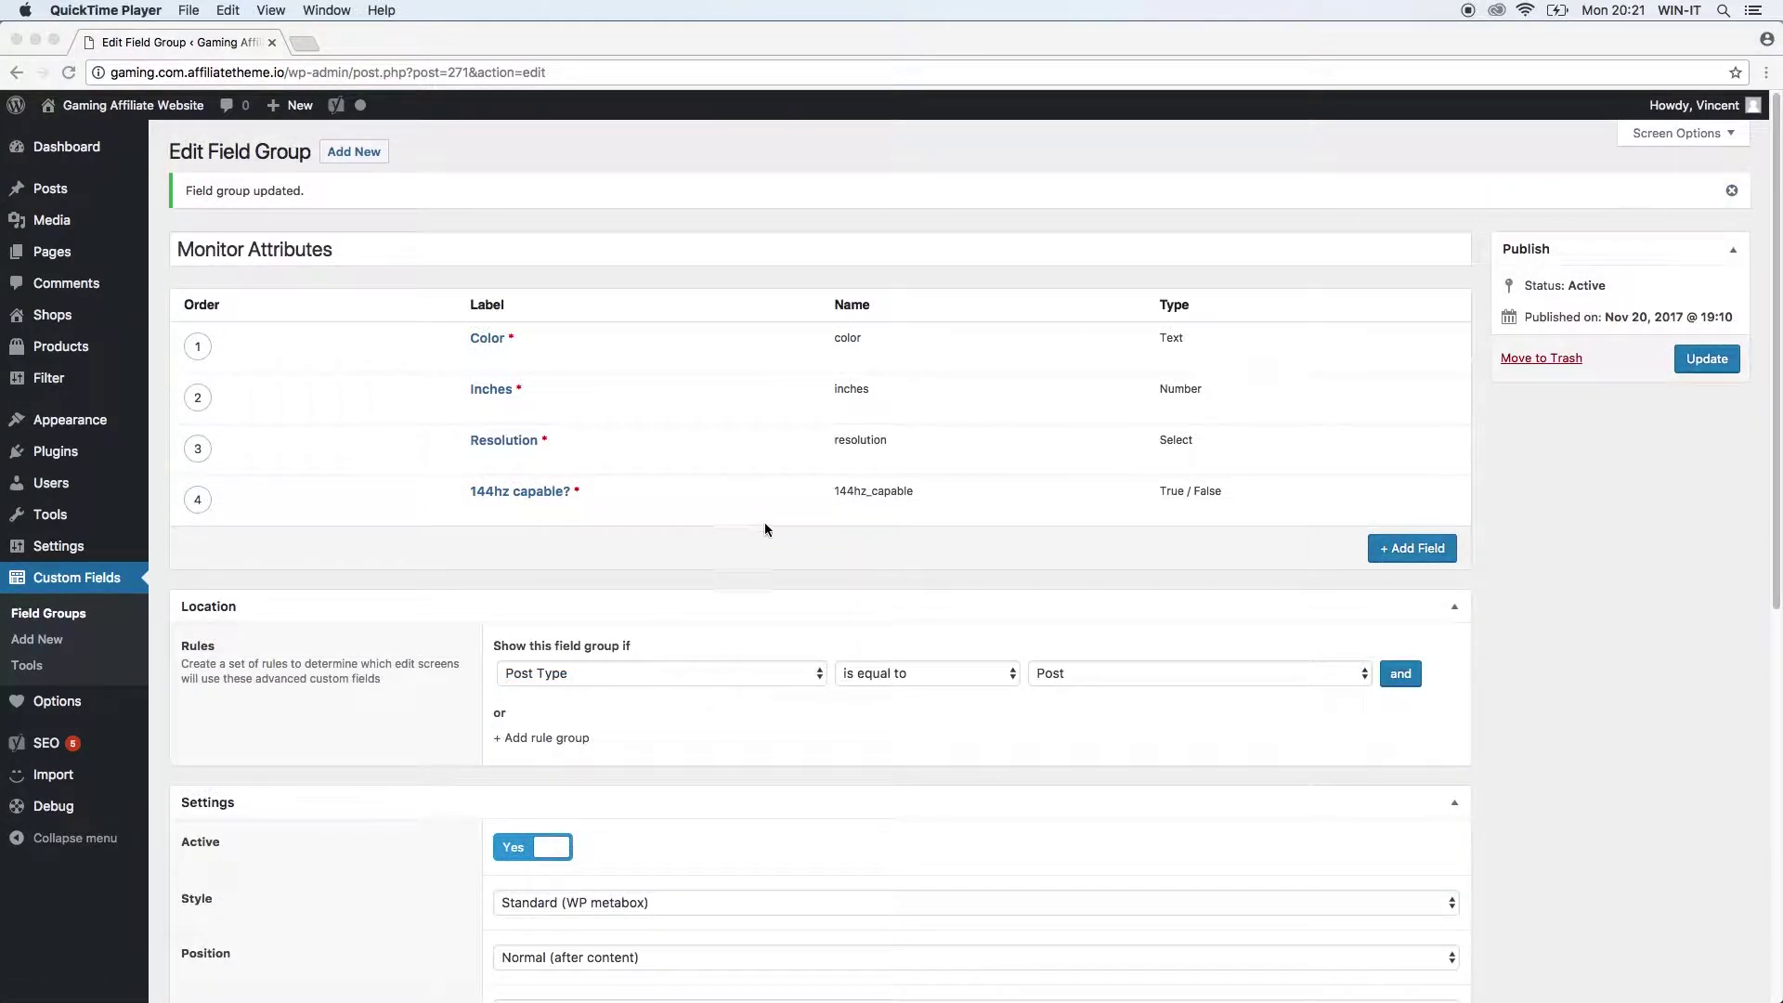
- Add a fifth field labelled "Connections" with the name "connections" and the field type Checkbox
{"action": "left_click", "coordinate": [1411, 548]}
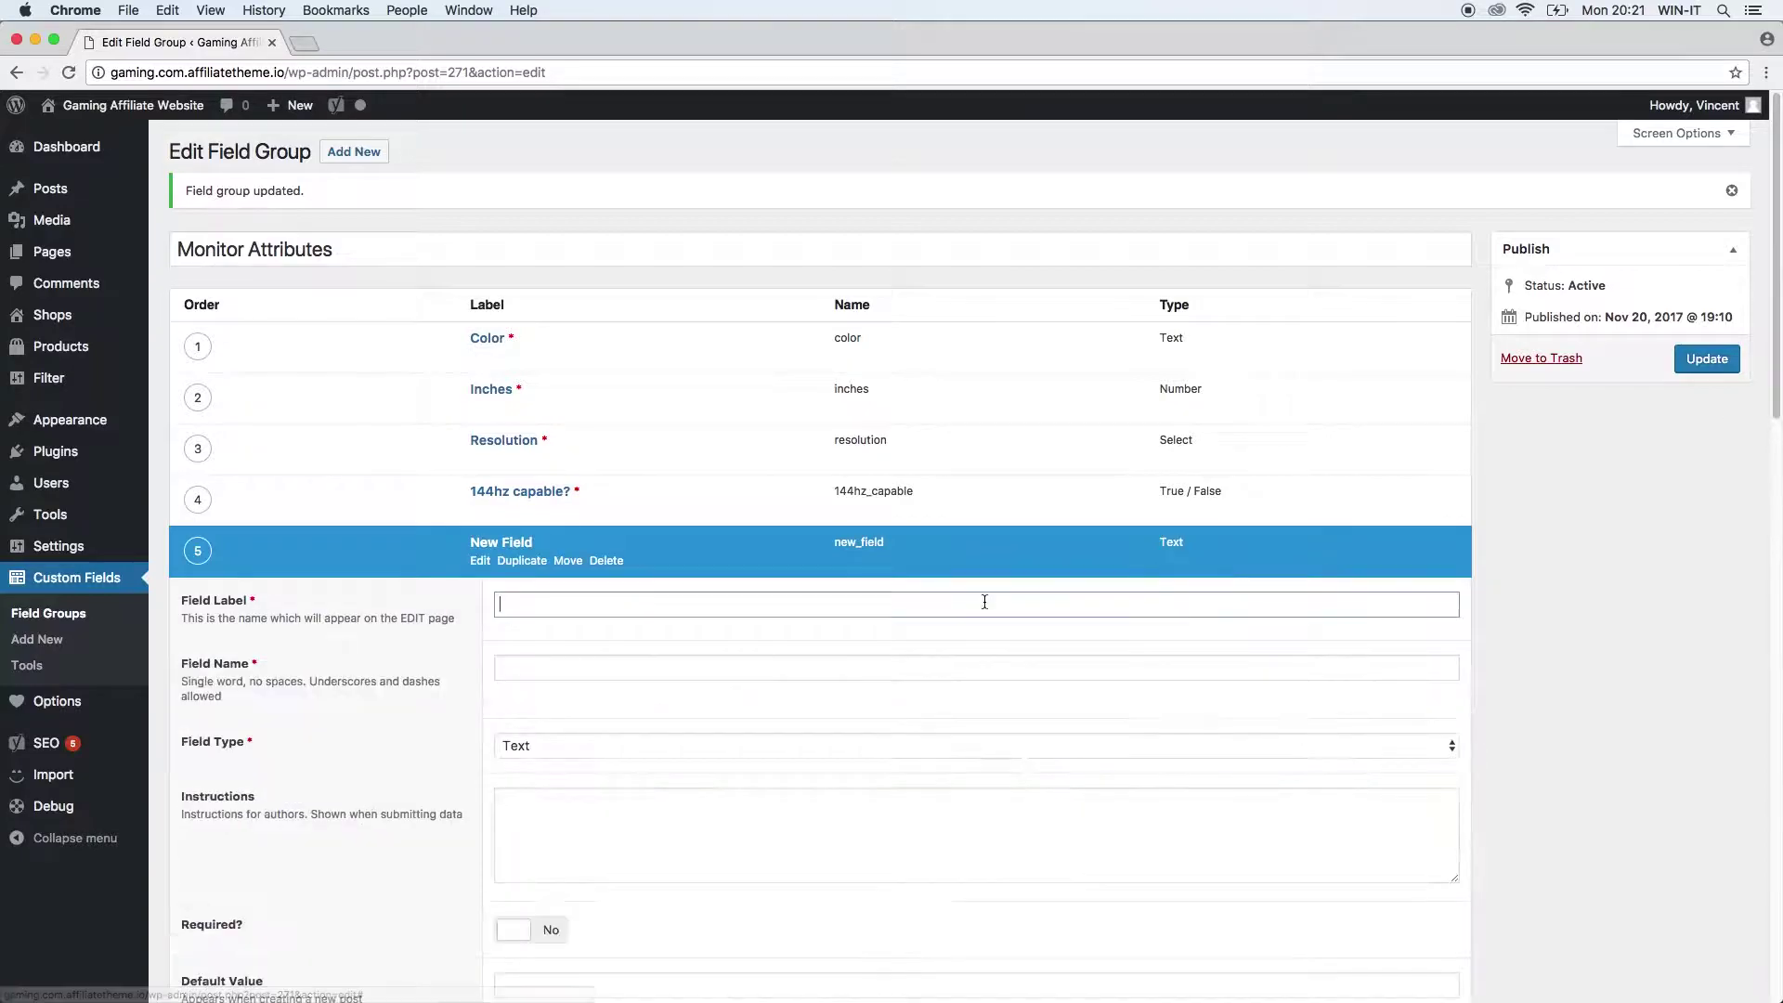
{"action": "type", "text": "Connections"}
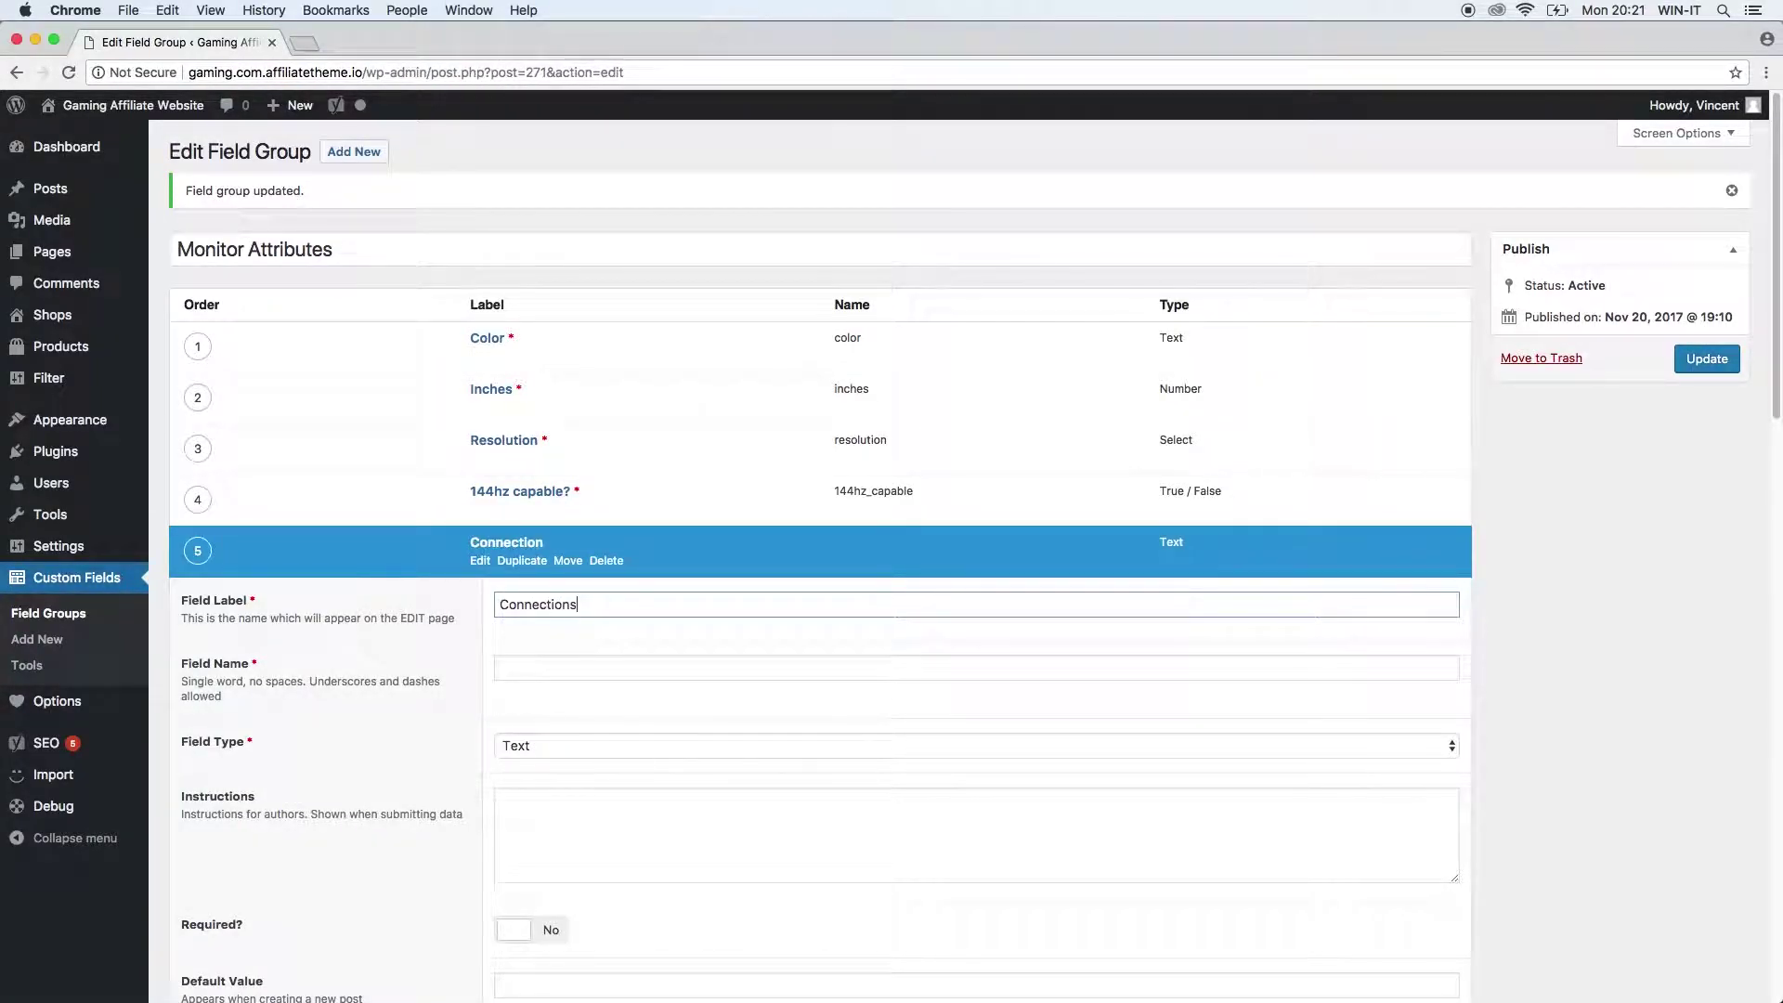
{"action": "left_click", "coordinate": [678, 667]}
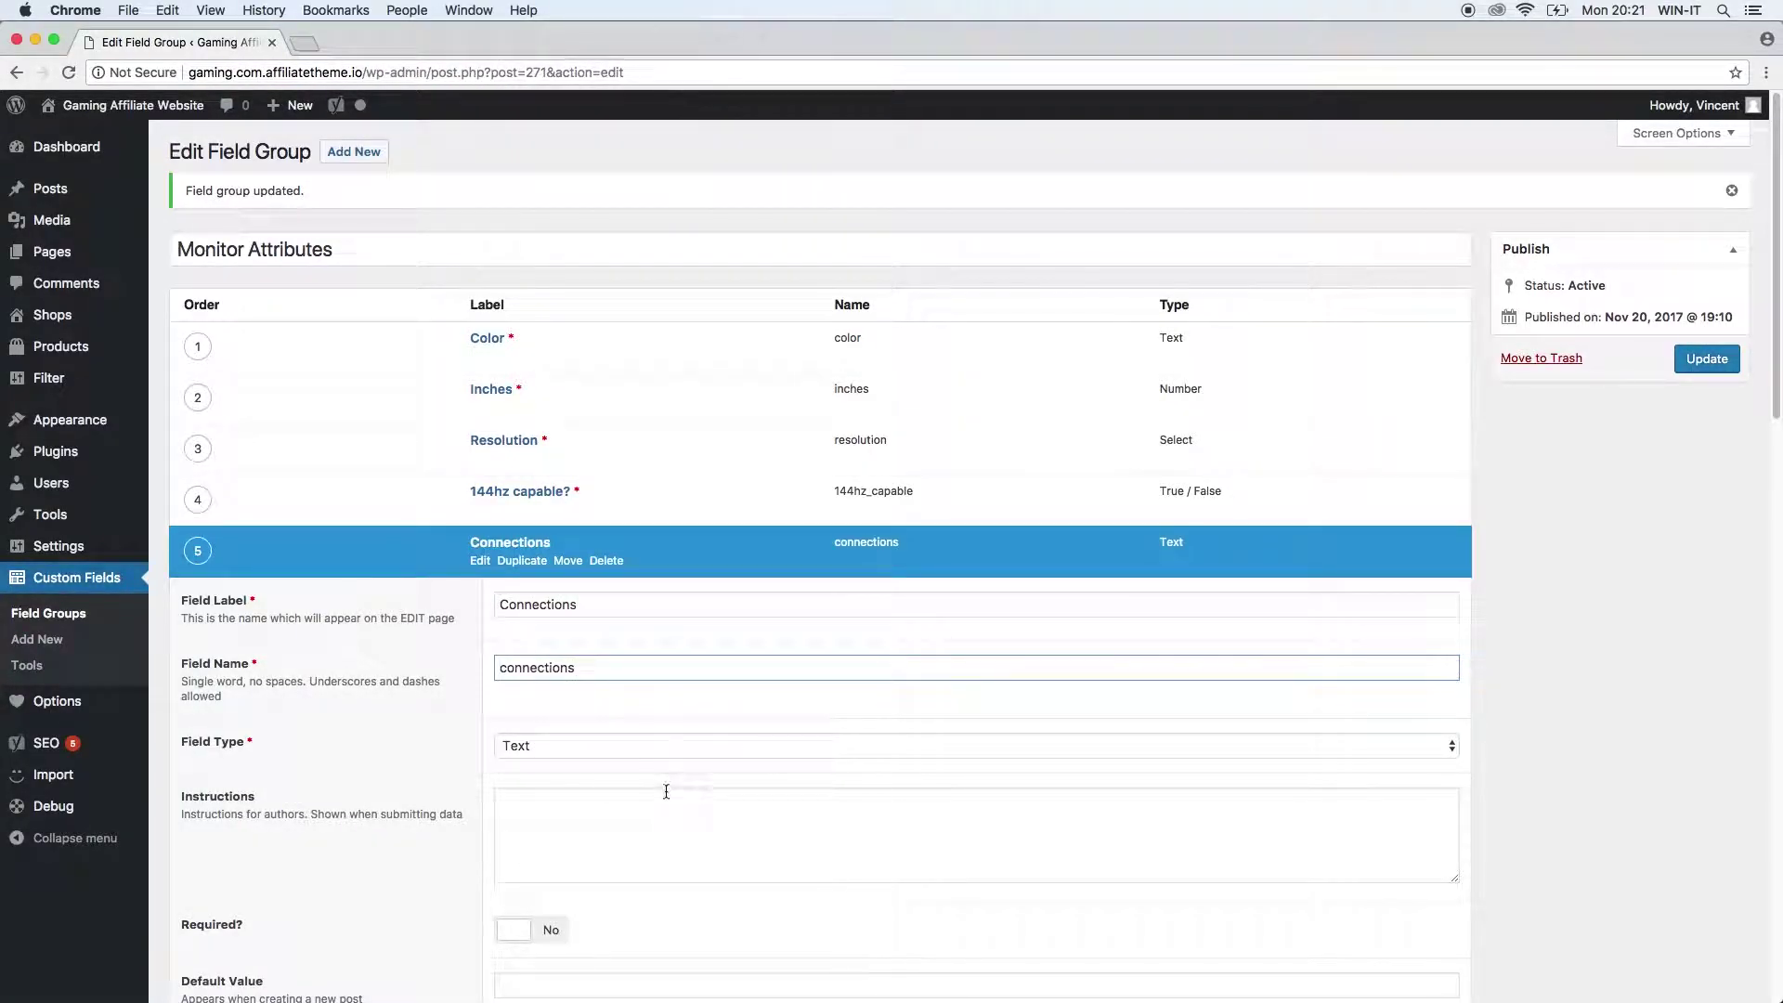
{"action": "left_click", "coordinate": [511, 743]}
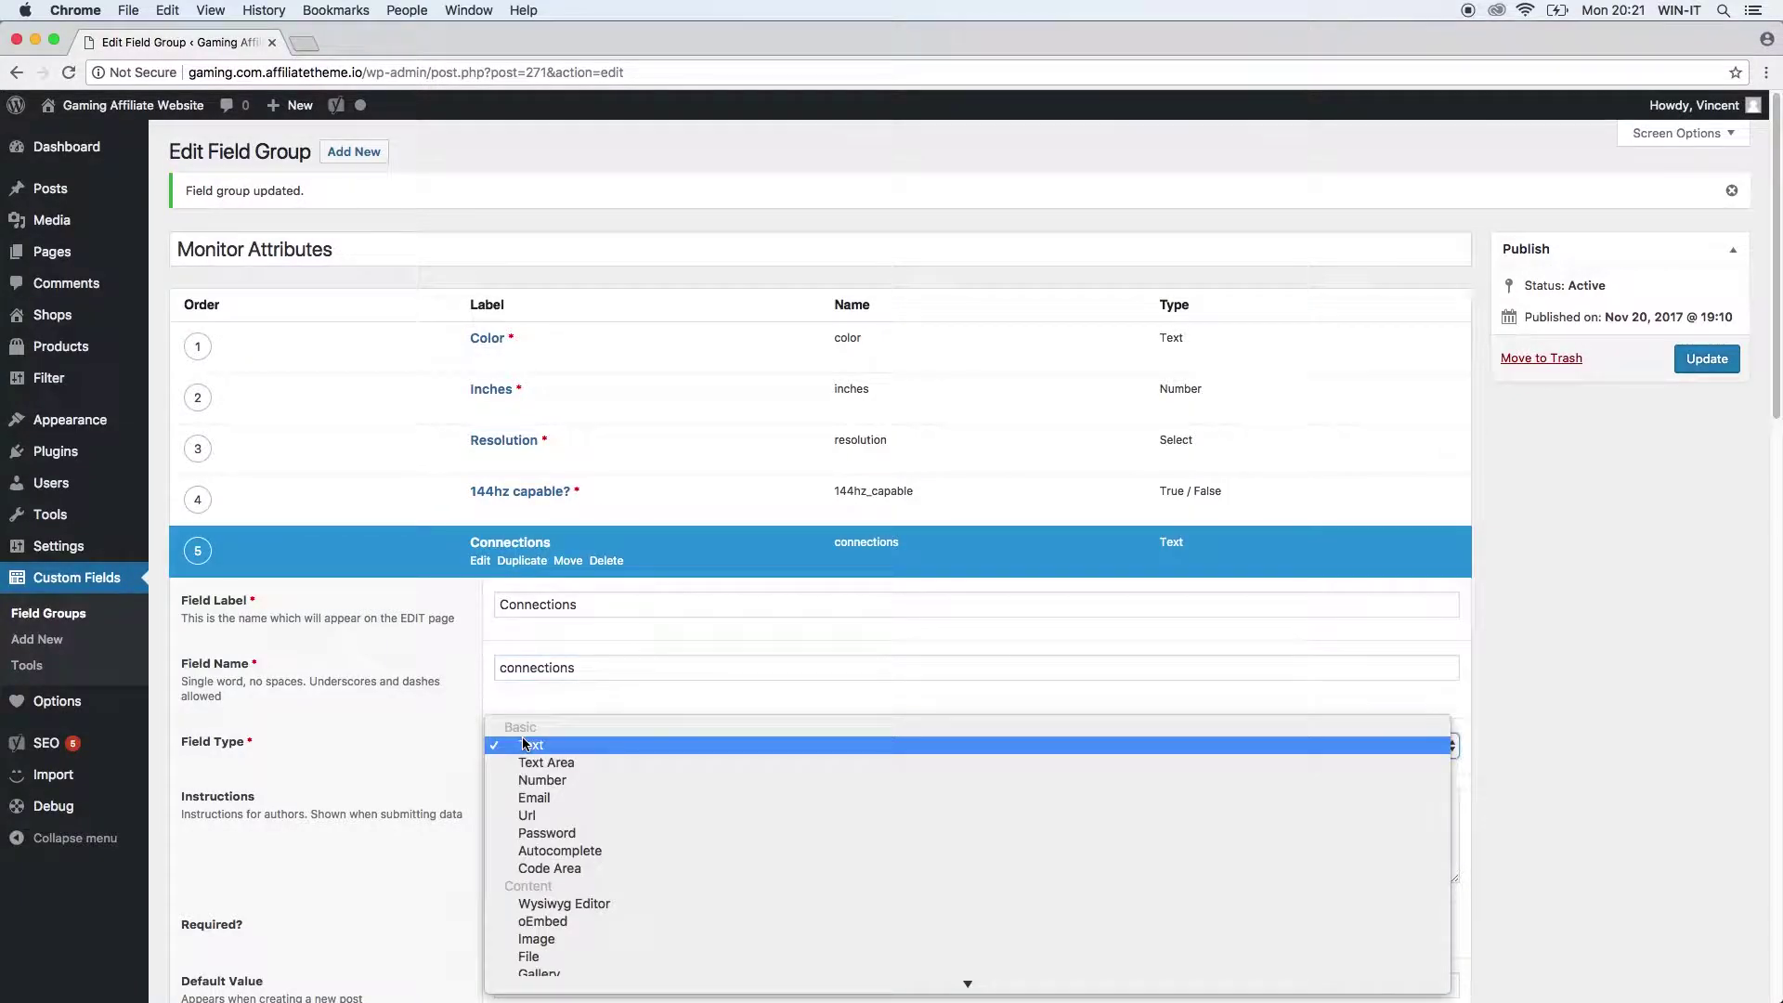
{"action": "scroll", "coordinate": [622, 815], "scroll_direction": "down", "scroll_amount": 5}
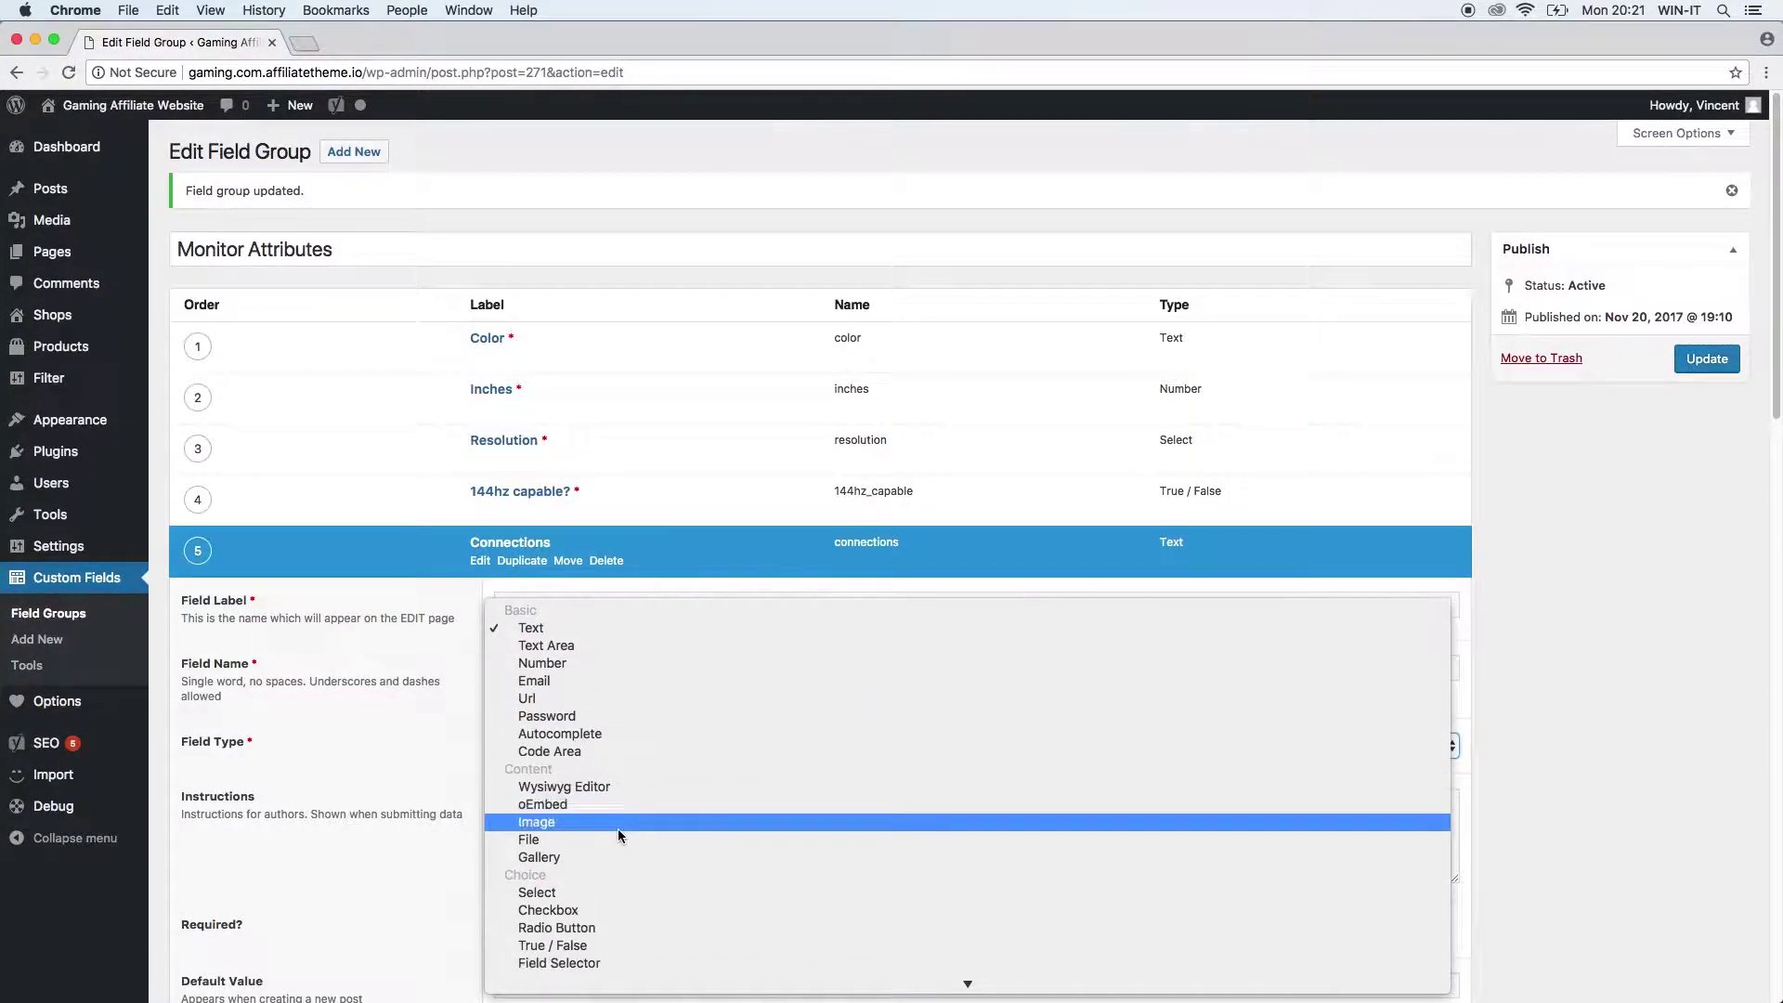
{"action": "scroll", "coordinate": [617, 828], "scroll_direction": "down", "scroll_amount": 1}
{"action": "left_click", "coordinate": [605, 859]}
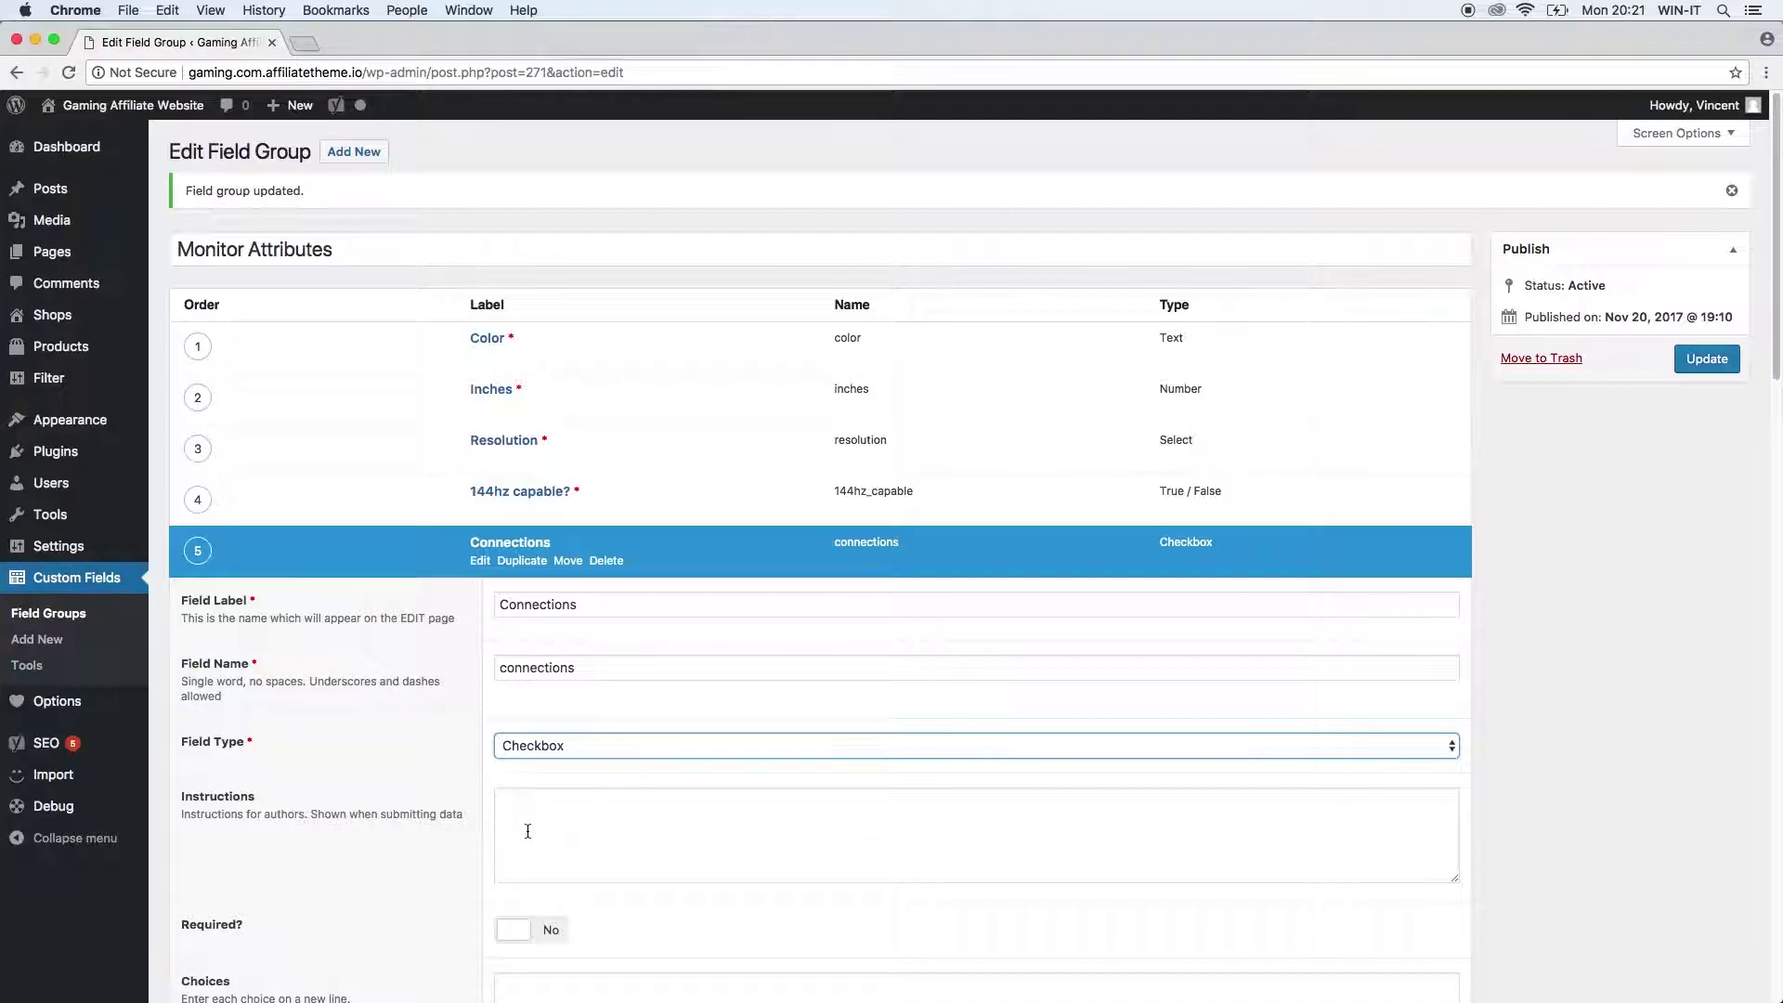
- Make the Connections field required and enter the choices HDMI, LAN and DisplayPort, each on its own line
{"action": "scroll", "coordinate": [528, 831], "scroll_direction": "down", "scroll_amount": 5}
{"action": "left_click", "coordinate": [549, 599]}
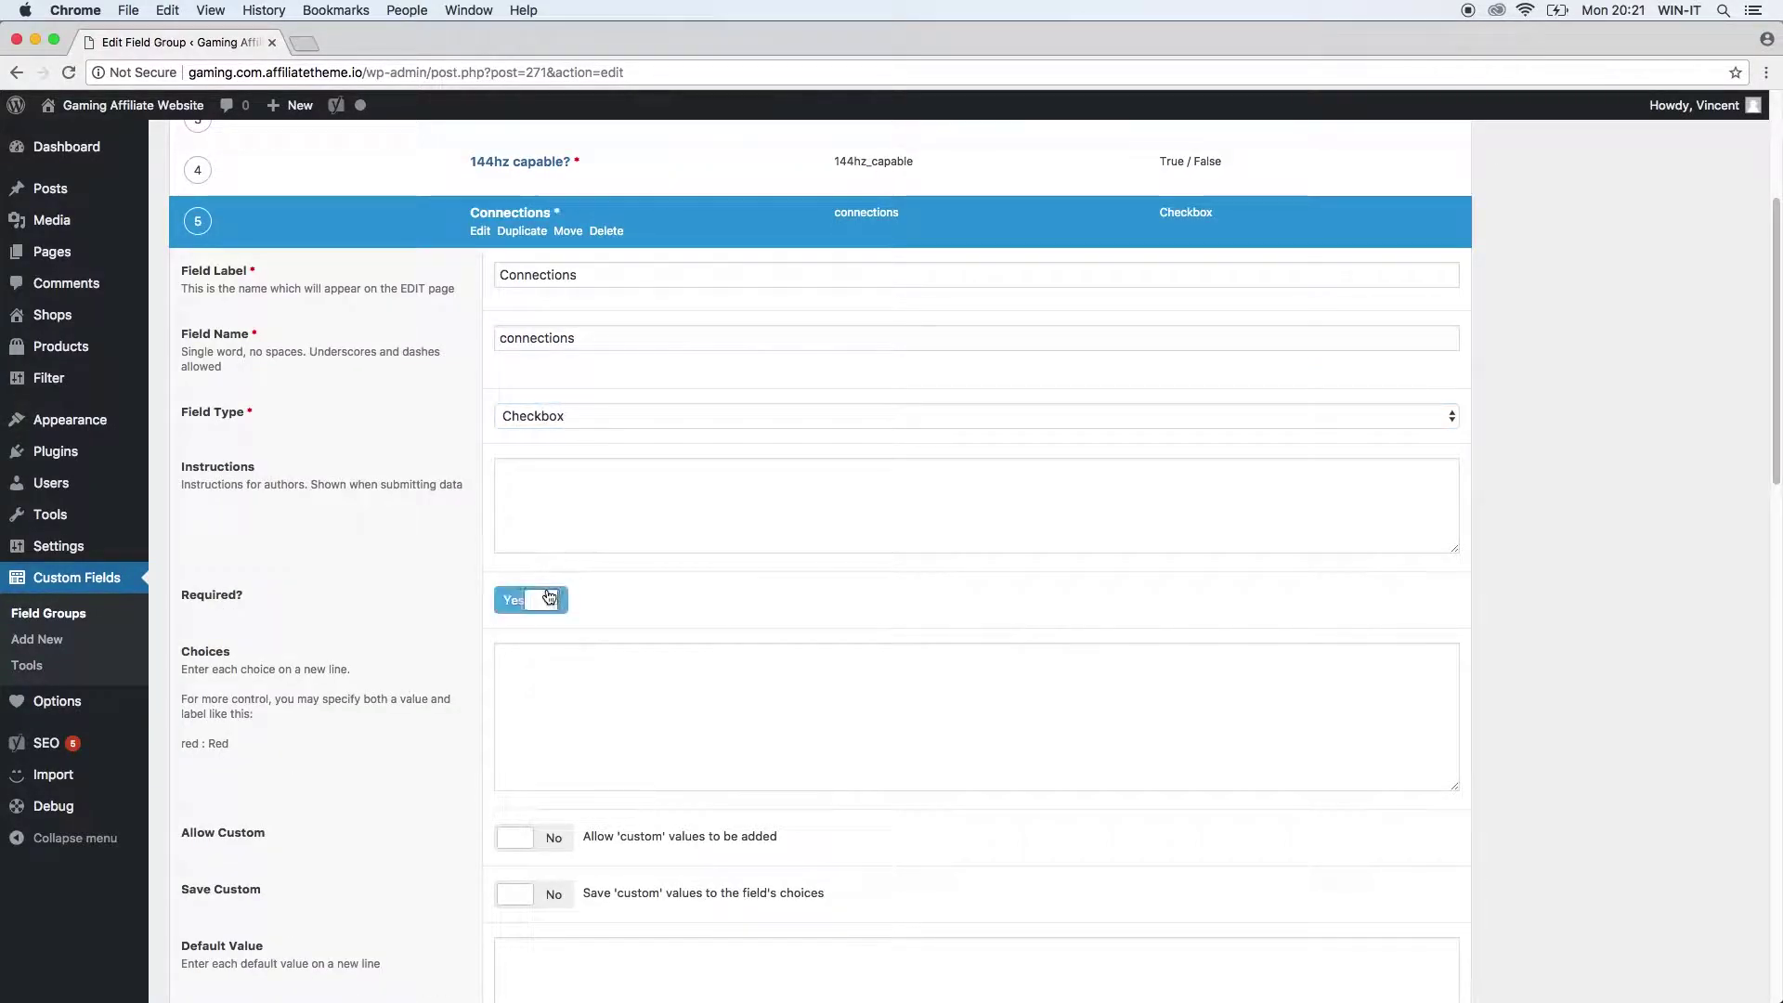
{"action": "left_click", "coordinate": [558, 683]}
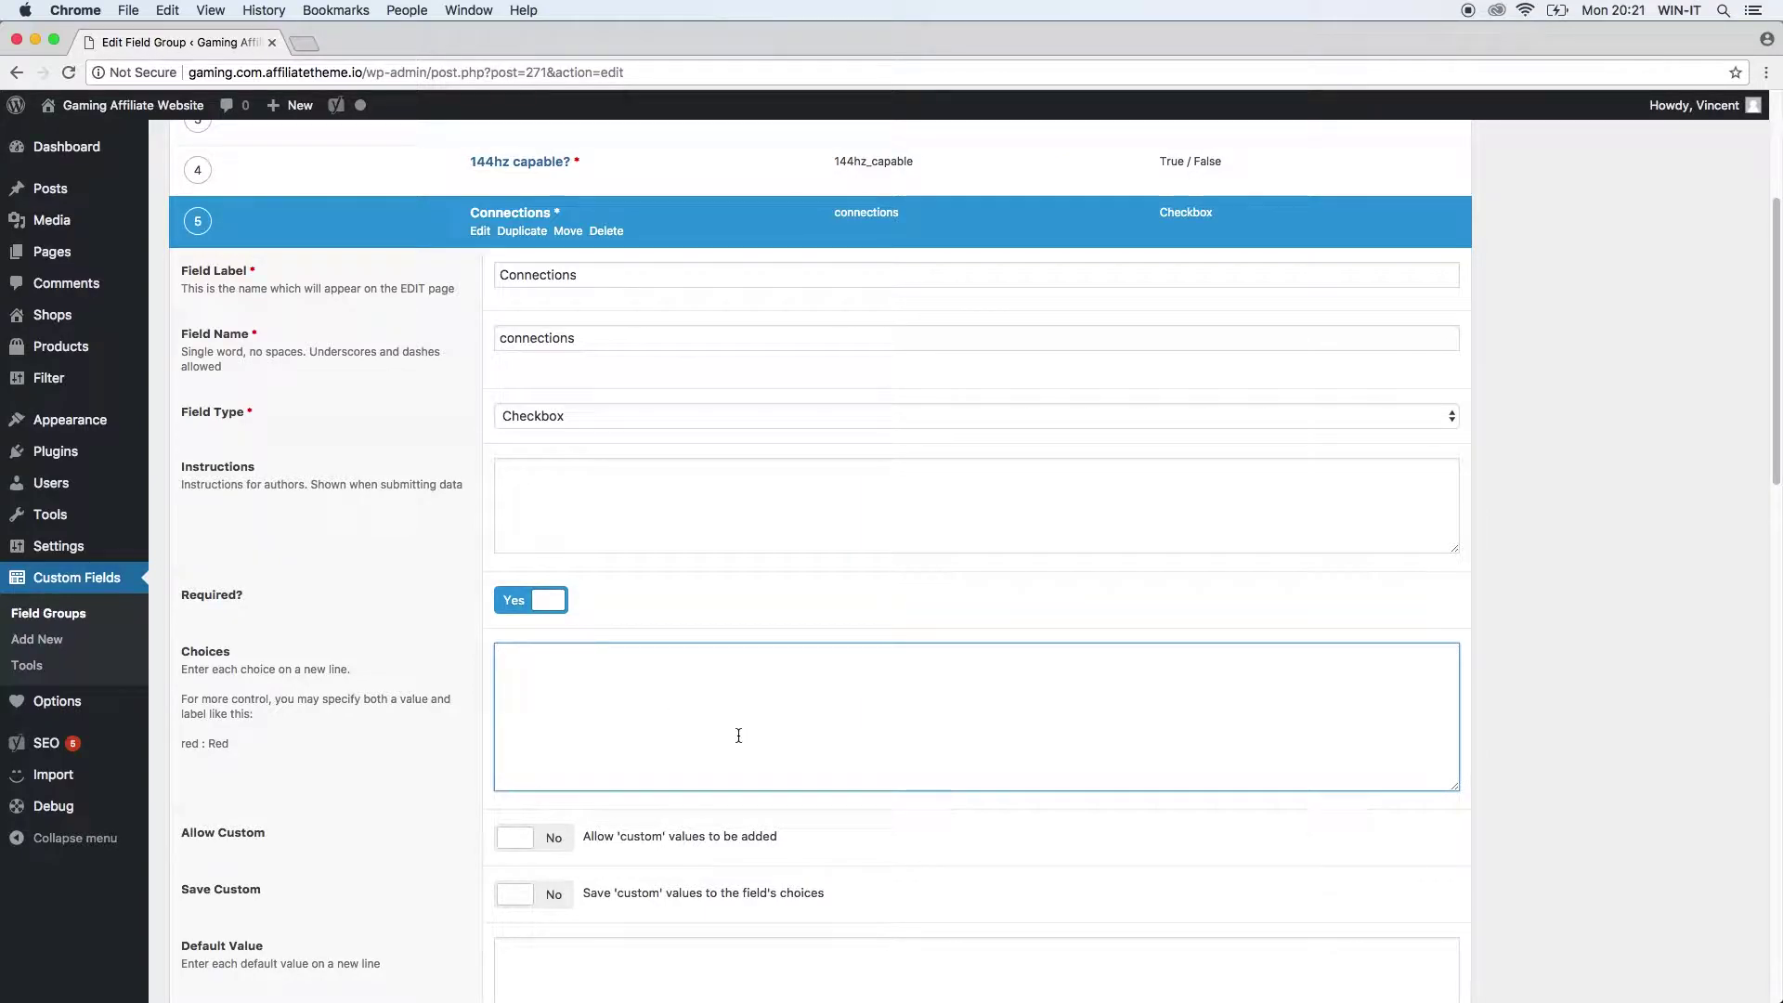
{"action": "type", "text": "HDMI"}
{"action": "key", "text": "Return"}
{"action": "type", "text": "LAN "}
{"action": "type", "text": "DisplayP"}
{"action": "type", "text": "ort"}
- Leave the Connections field's default value empty and its remaining options unchanged, and update the field group
{"action": "scroll", "coordinate": [454, 883], "scroll_direction": "down", "scroll_amount": 2}
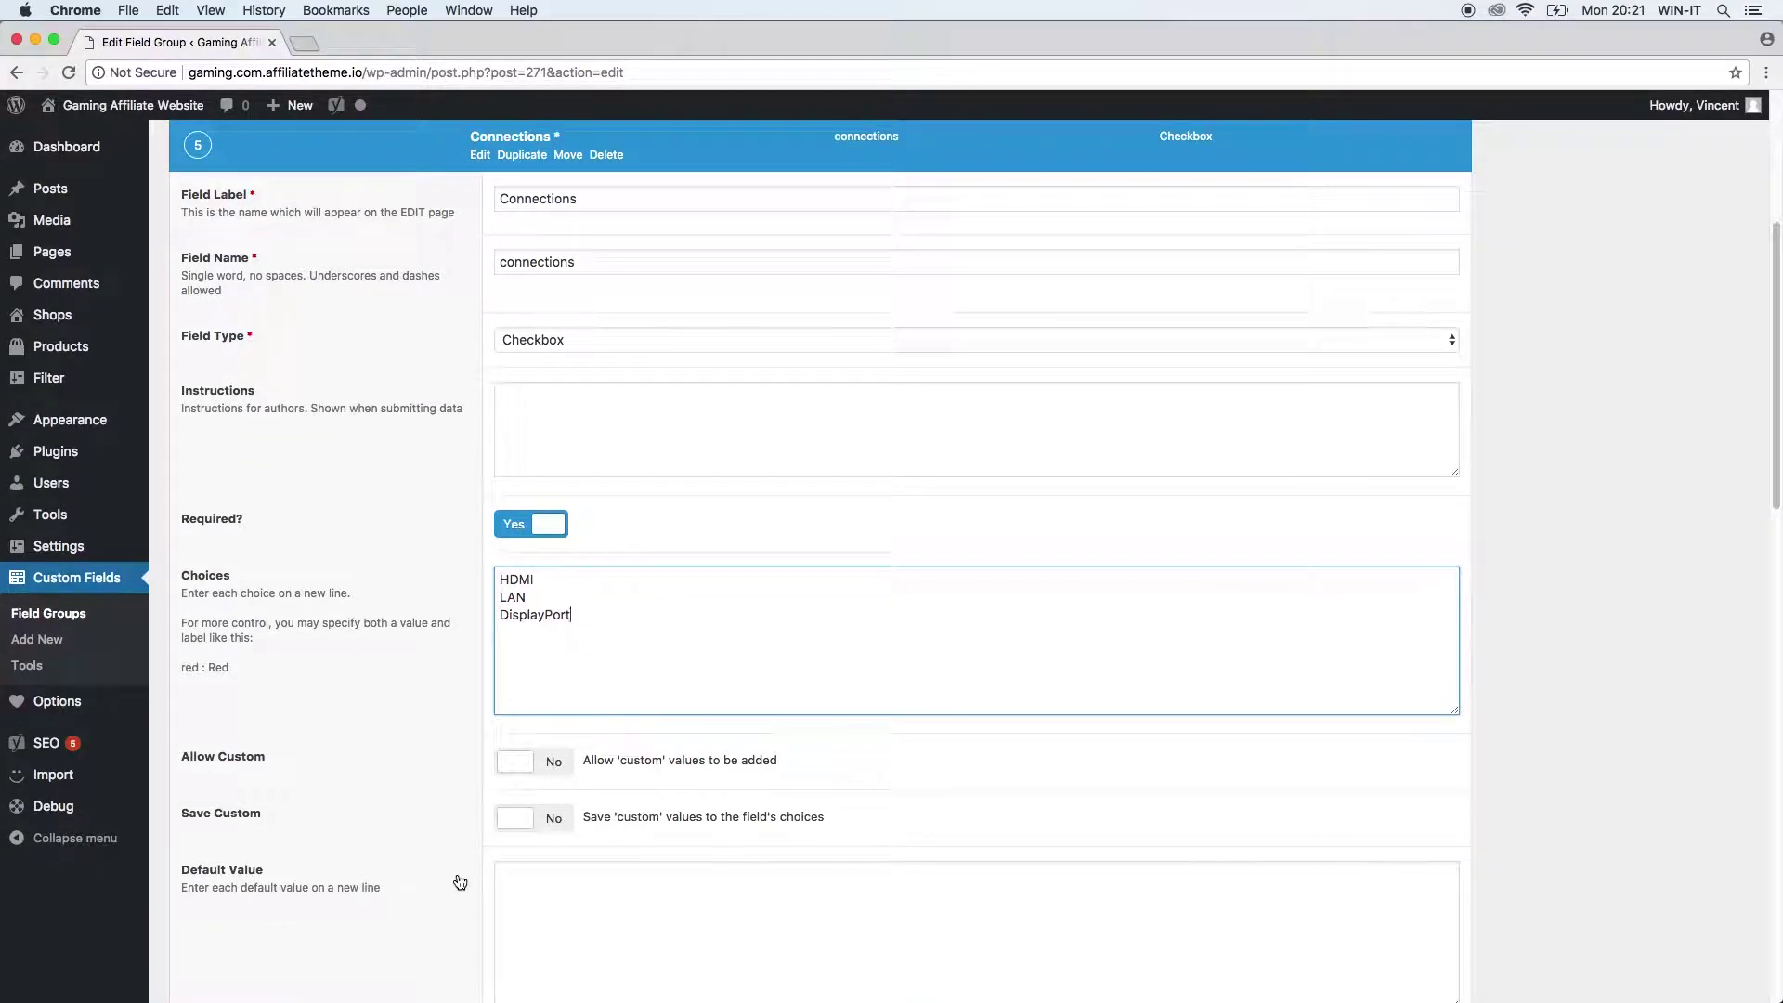
{"action": "scroll", "coordinate": [413, 864], "scroll_direction": "down", "scroll_amount": 5}
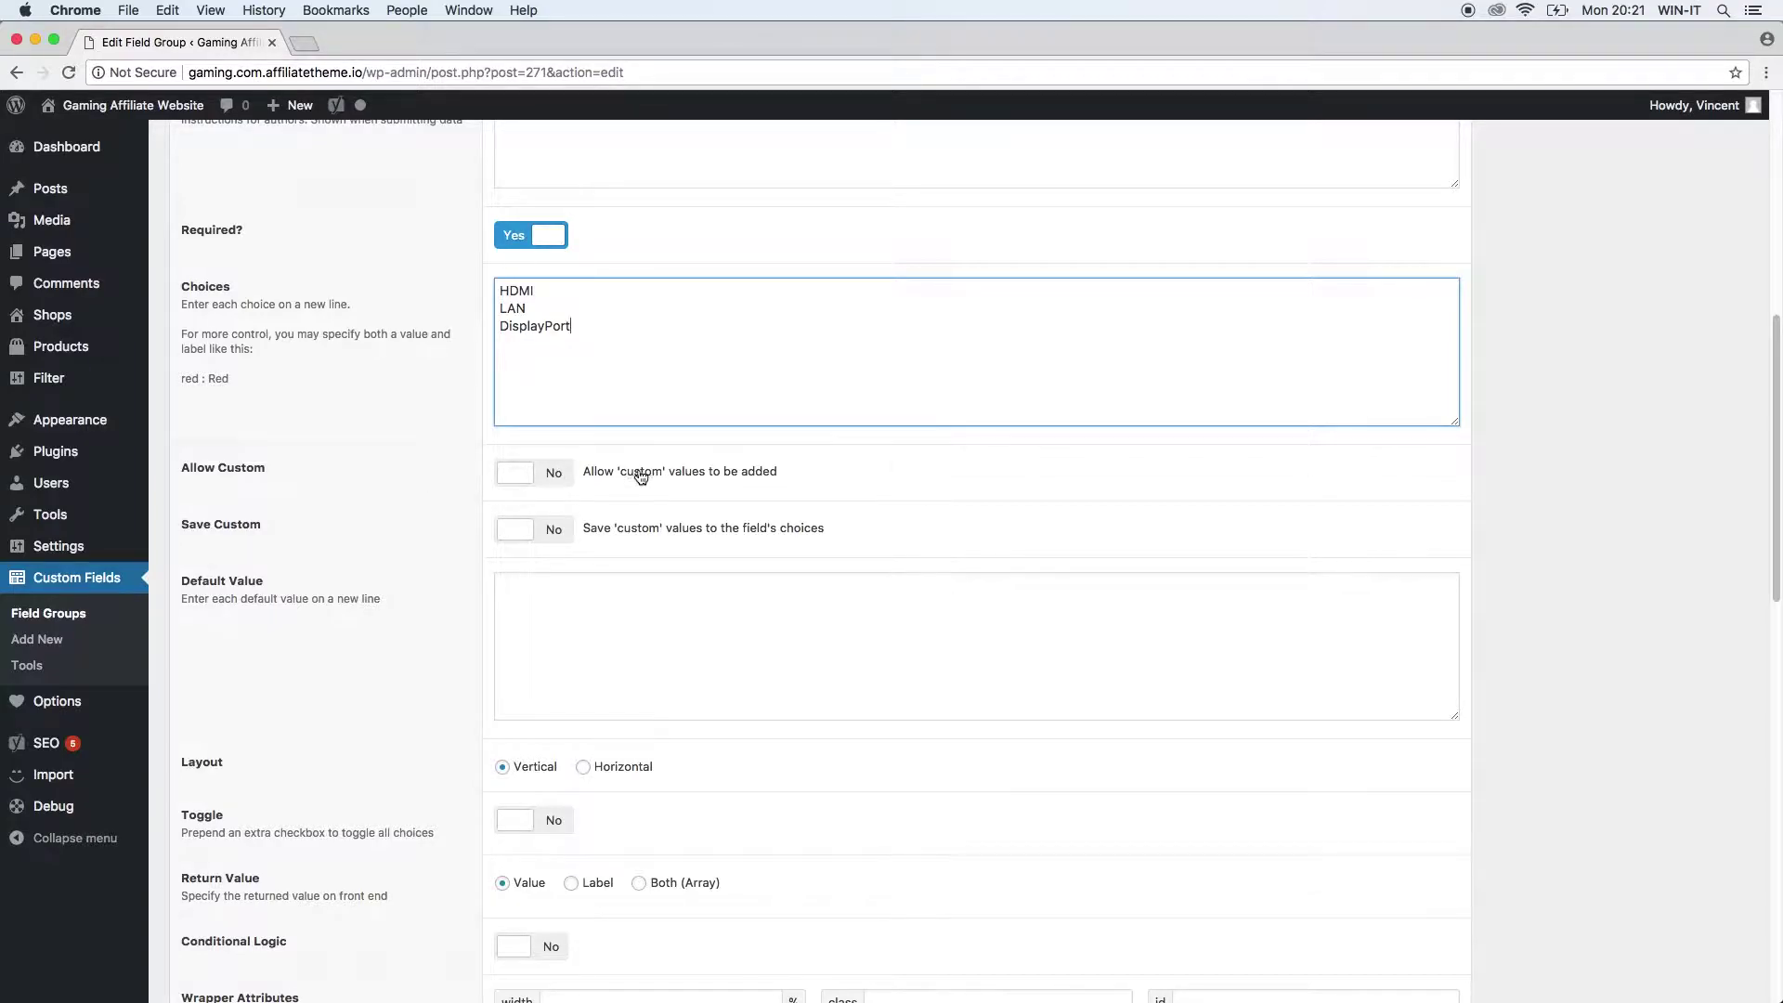
{"action": "left_click_drag", "start_coordinate": [587, 339], "coordinate": [499, 287]}
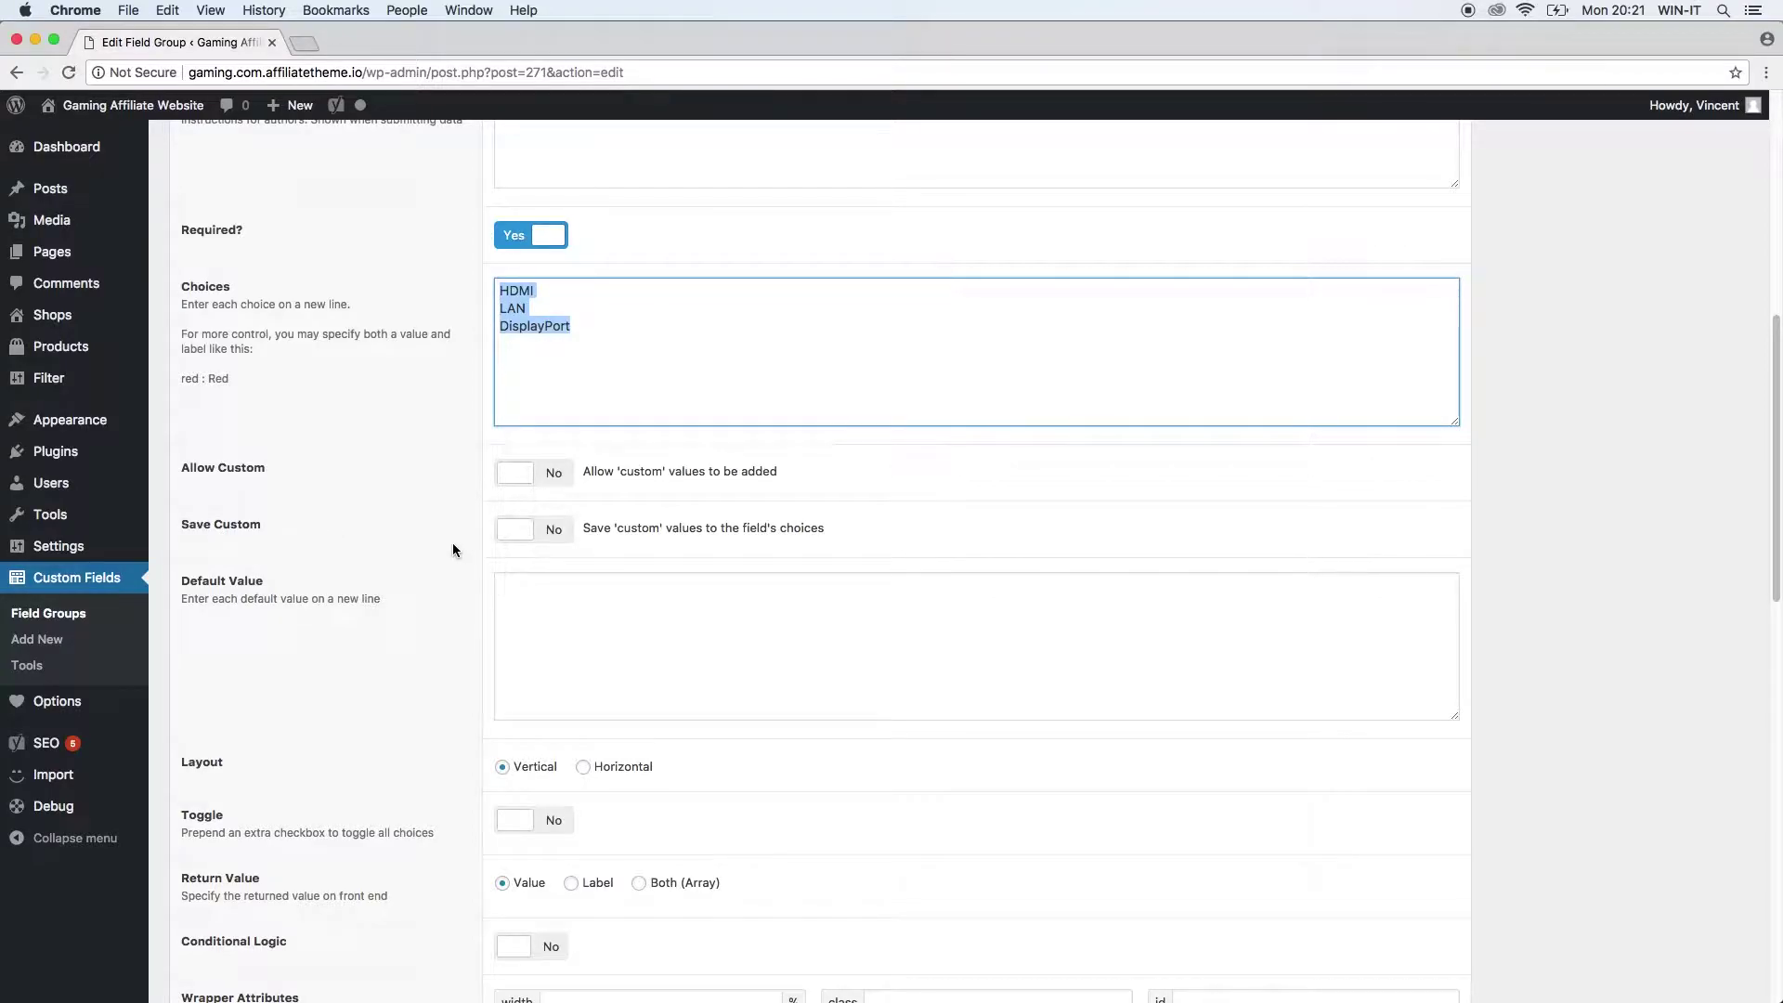
{"action": "left_click", "coordinate": [581, 637]}
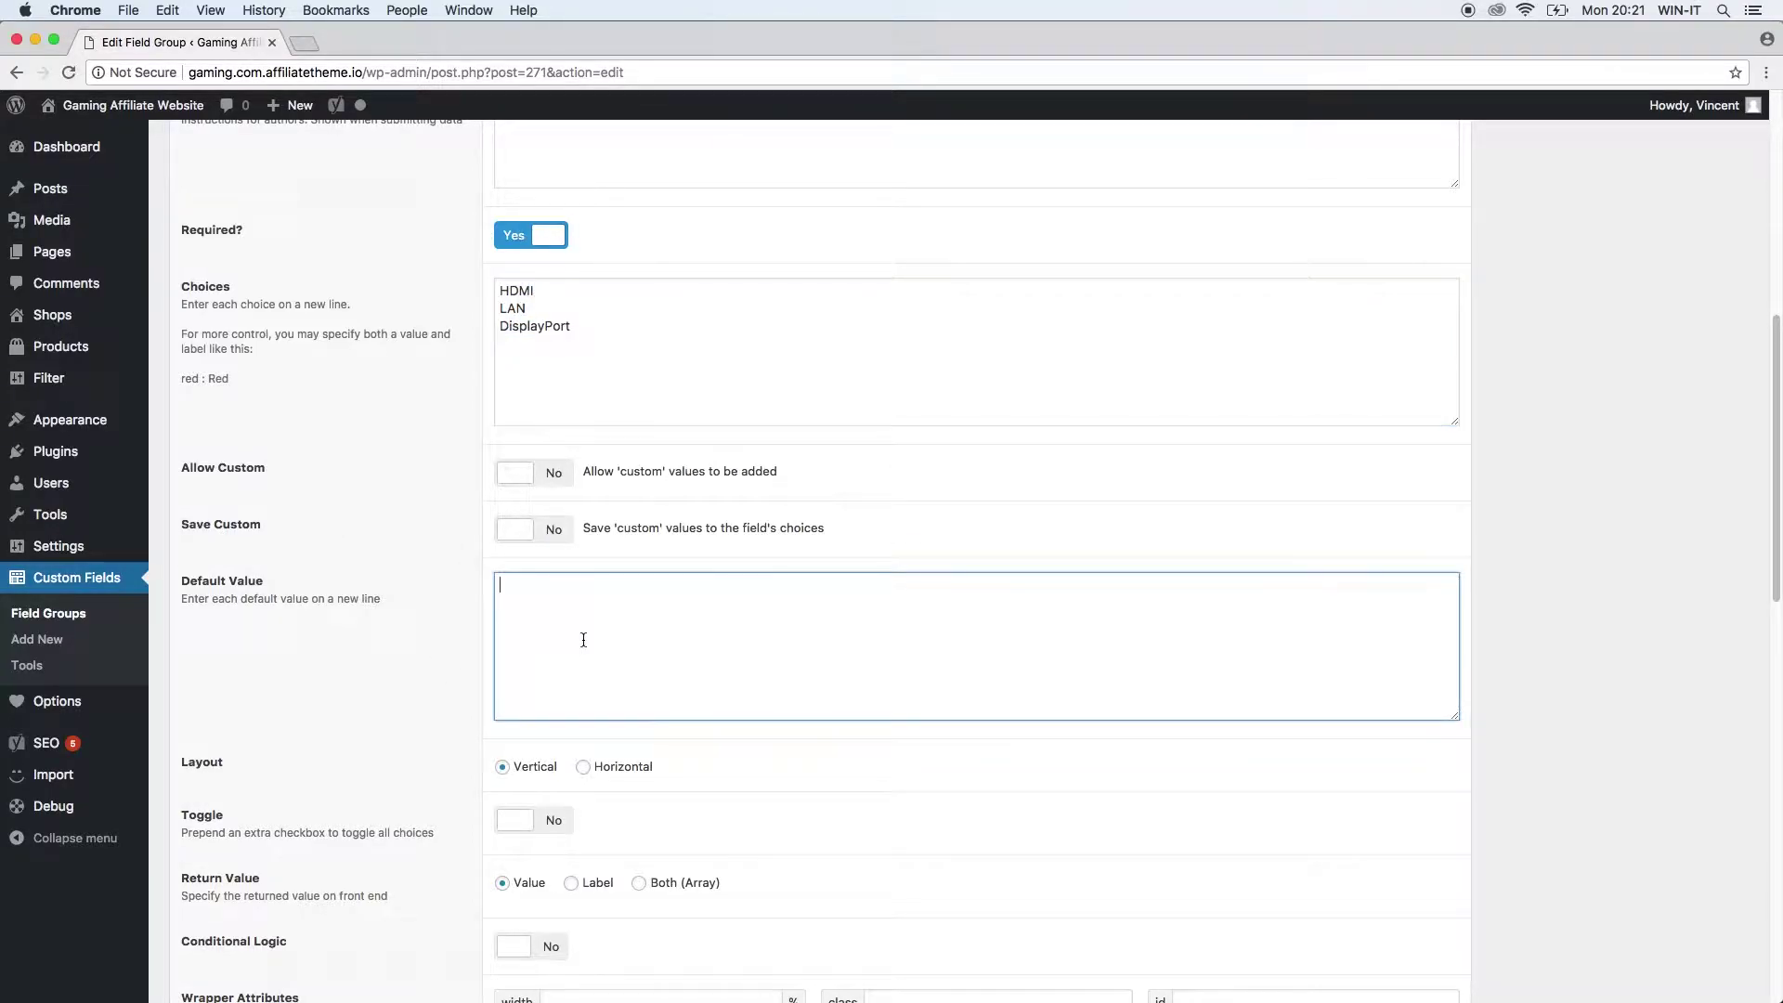
{"action": "scroll", "coordinate": [811, 808], "scroll_direction": "down", "scroll_amount": 3}
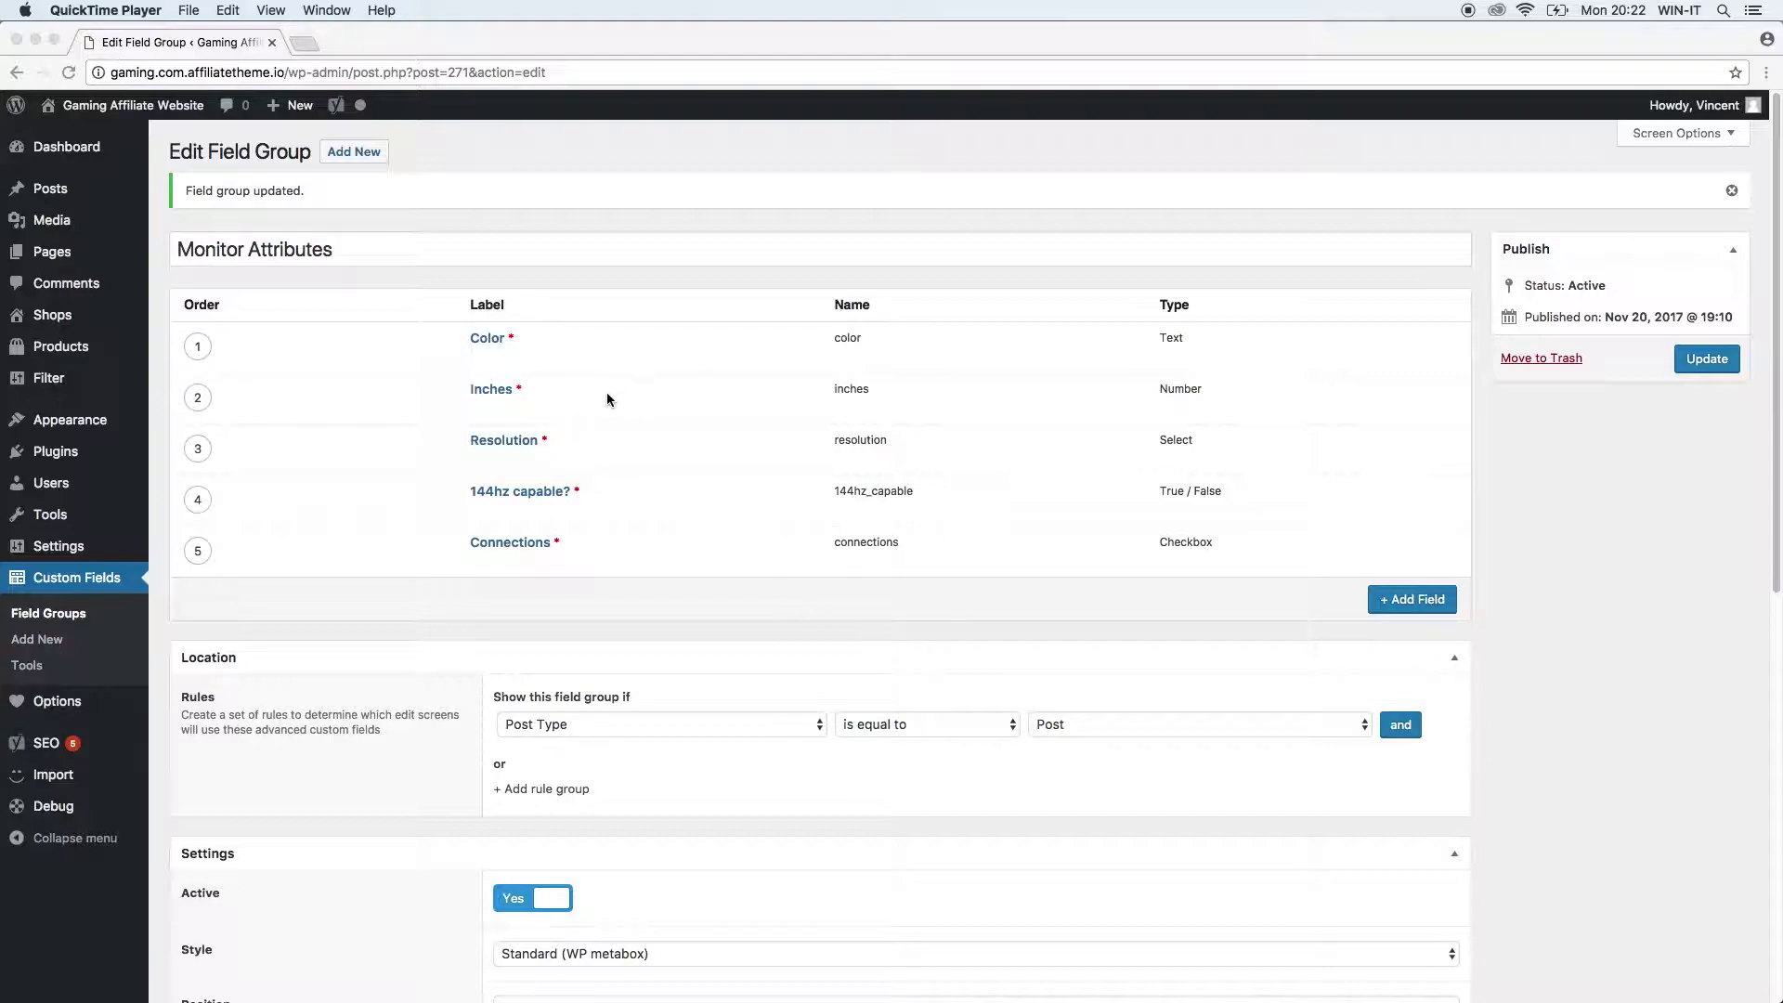
- Set the location rule to show the field group if Post Type is equal to Product
{"action": "left_click", "coordinate": [655, 603]}
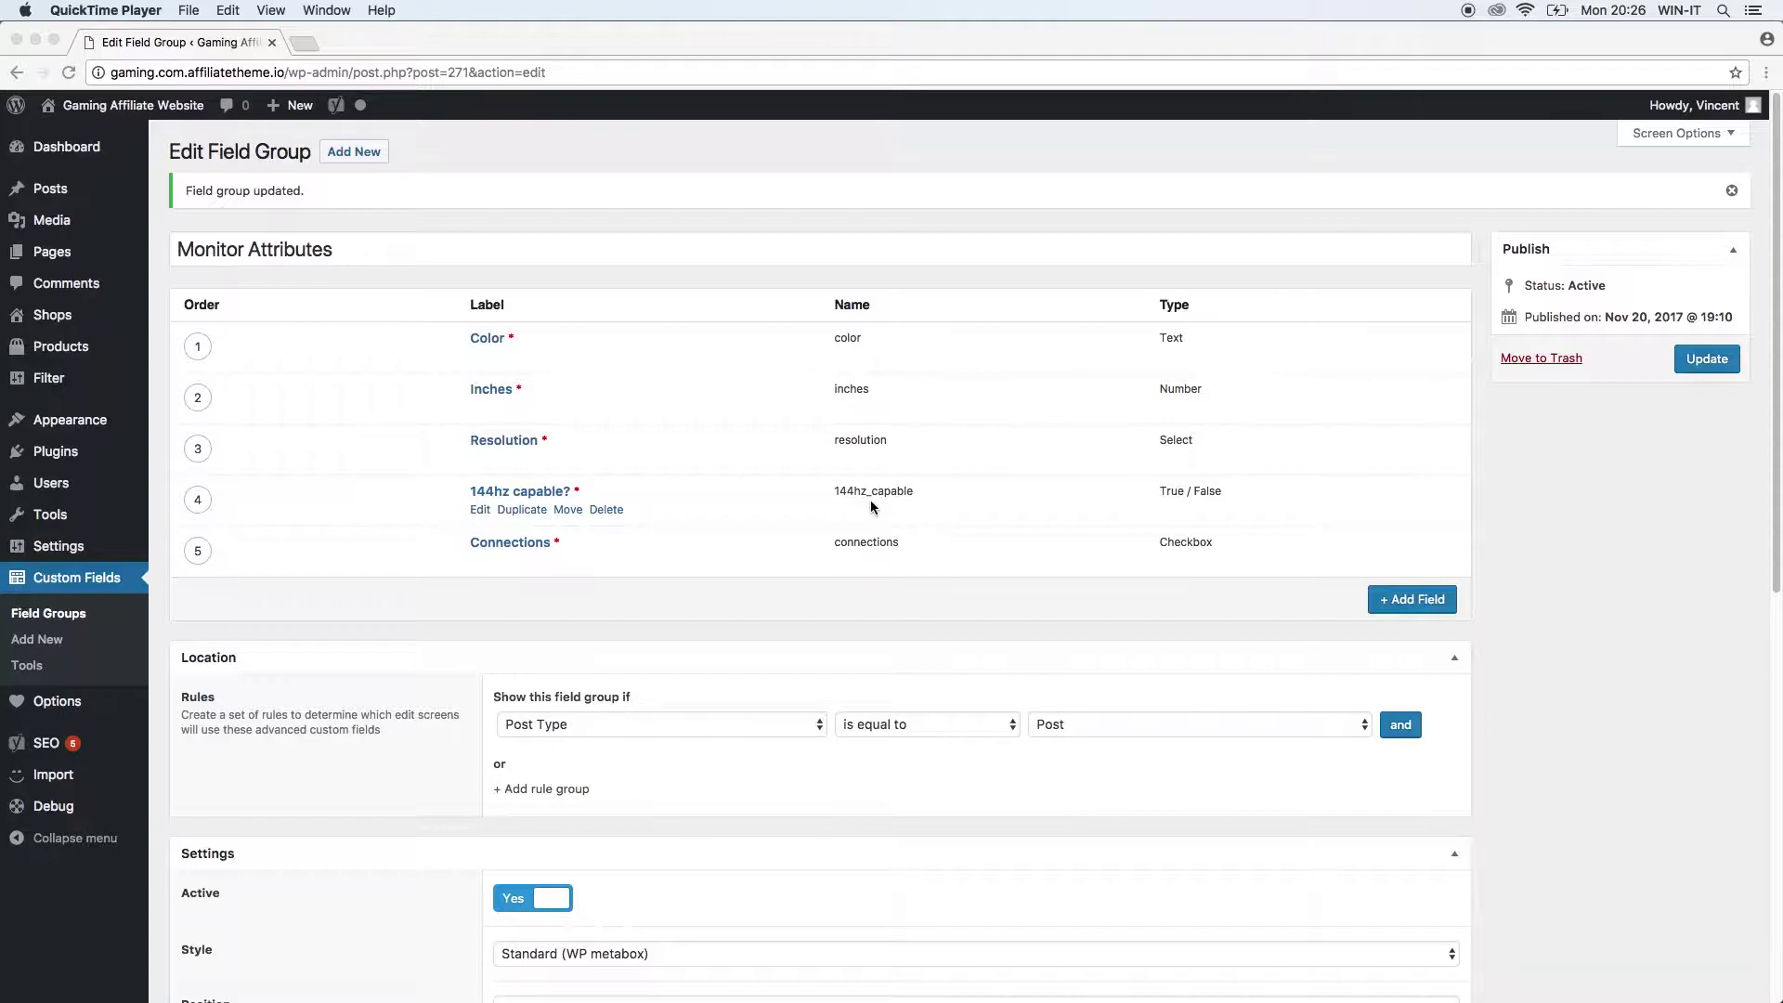
{"action": "left_click", "coordinate": [669, 365]}
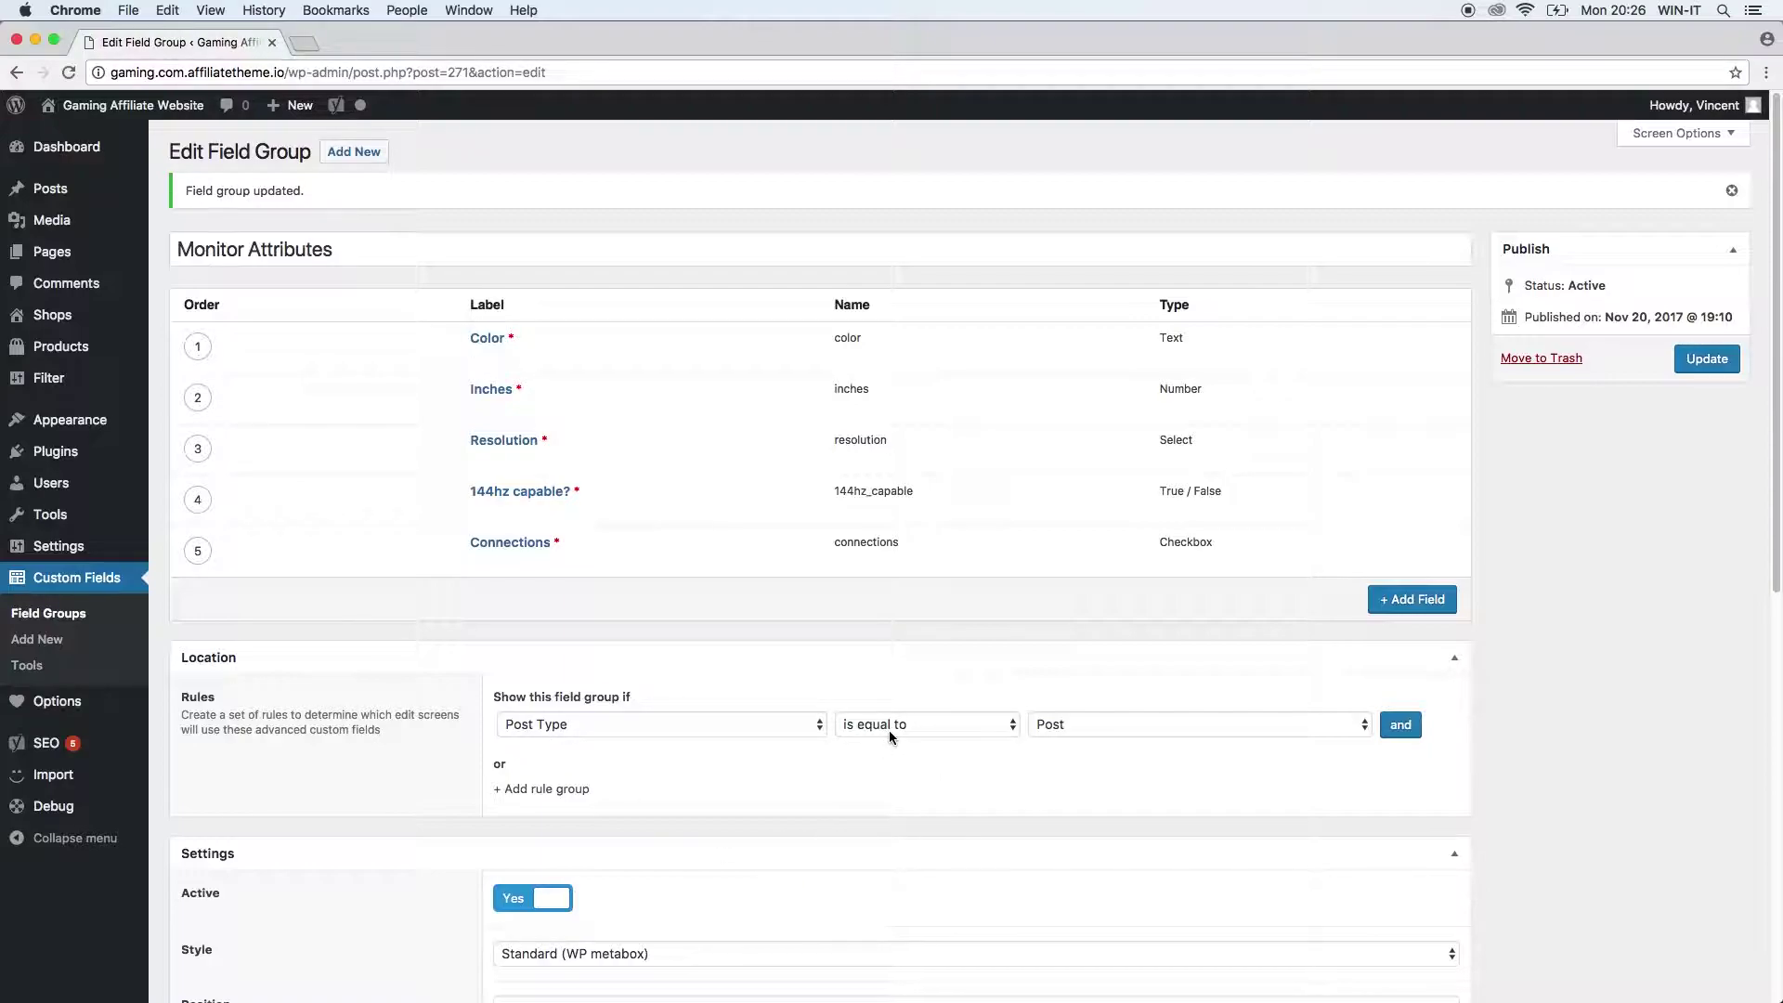
{"action": "left_click", "coordinate": [1133, 724]}
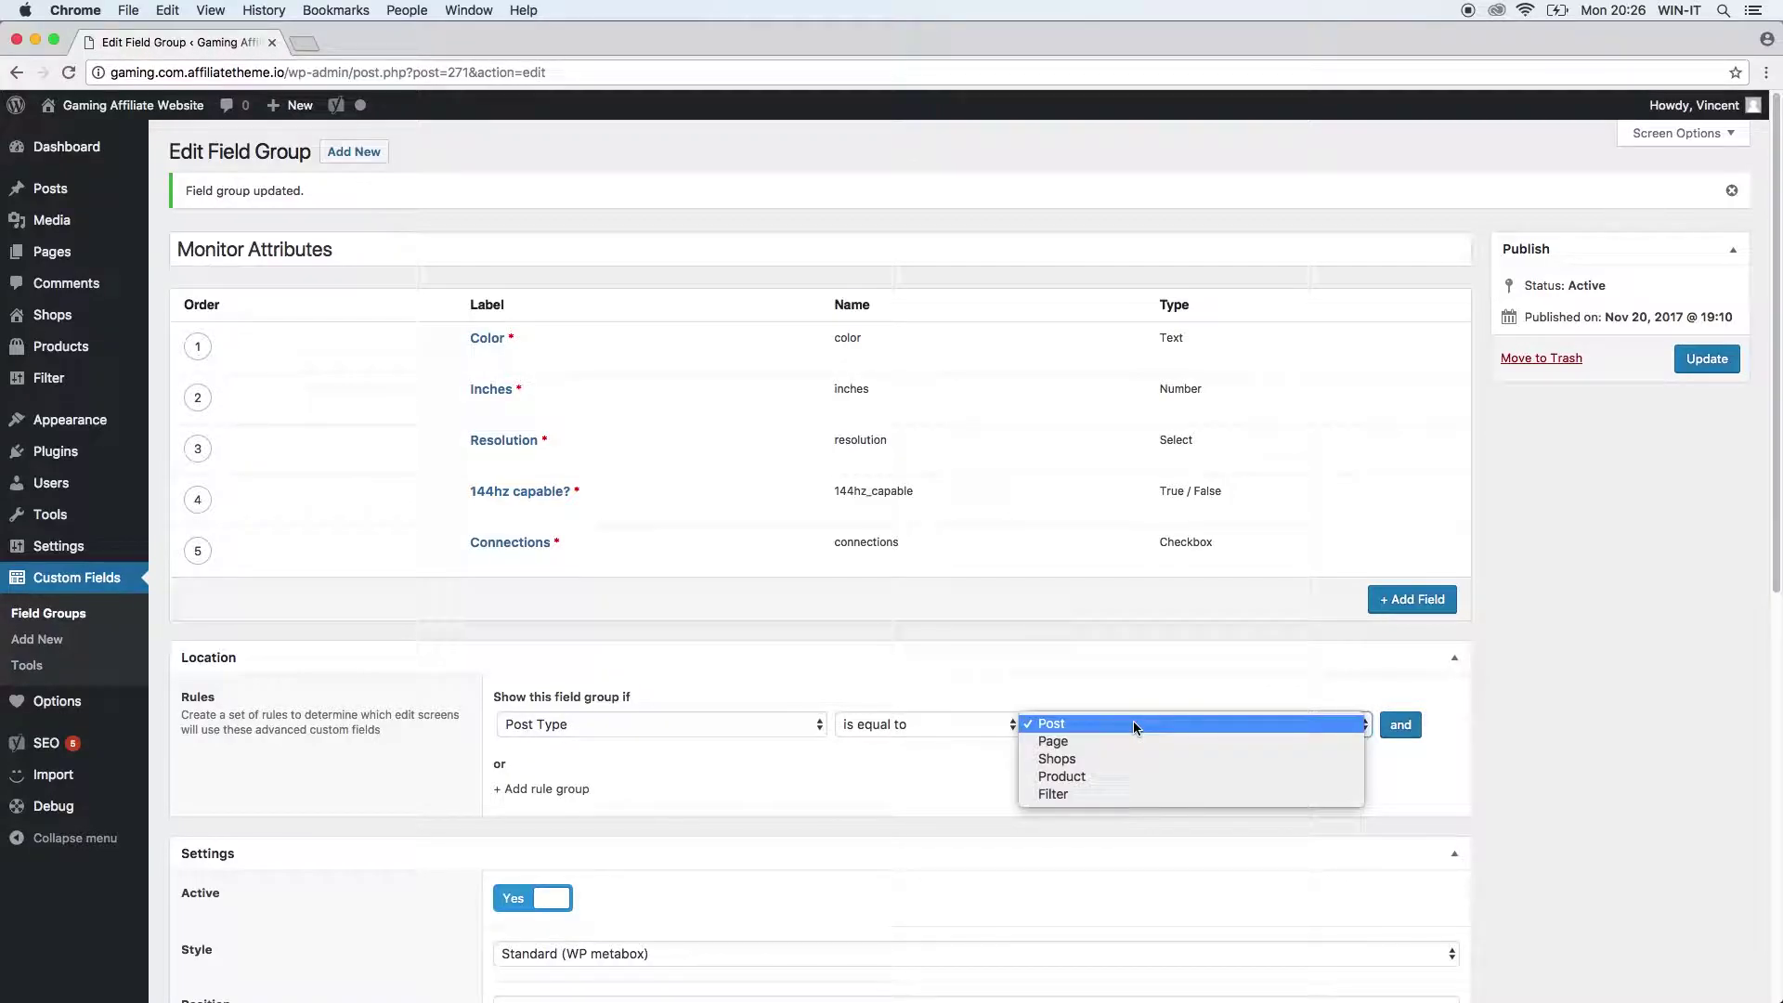
{"action": "left_click", "coordinate": [1128, 776]}
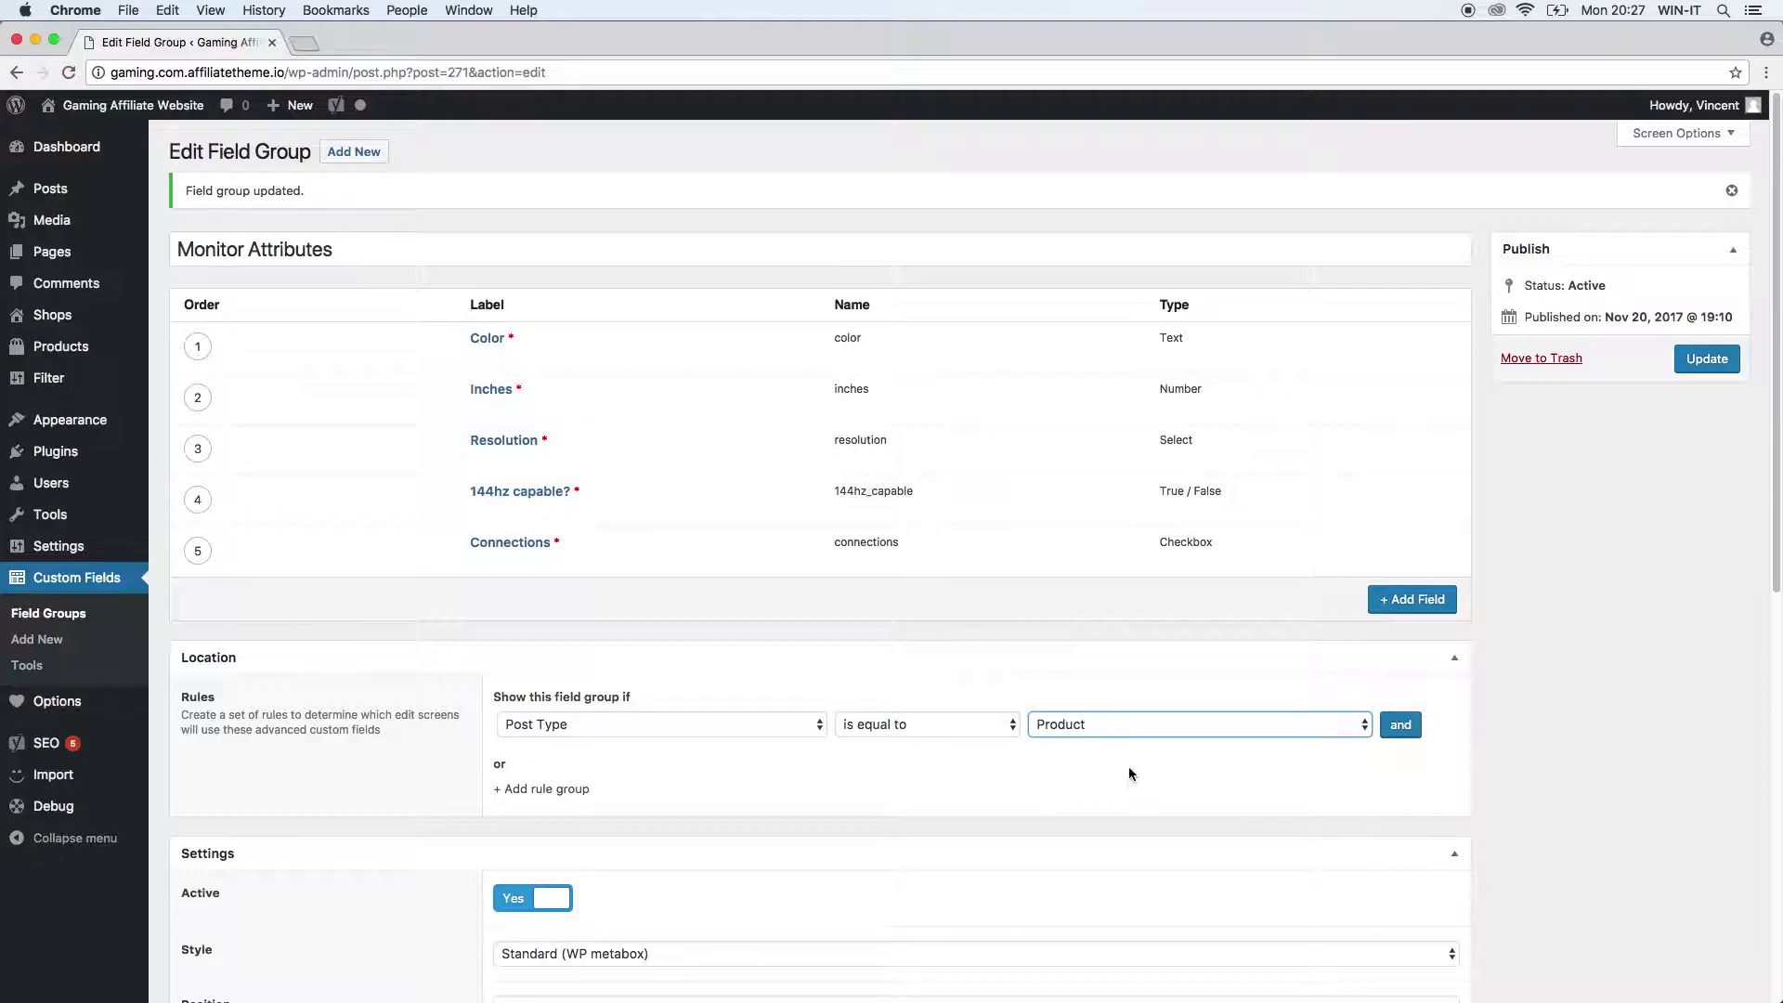
- Add a second "and" condition to the location rule group with View is equal to Properties
{"action": "left_click", "coordinate": [1398, 729]}
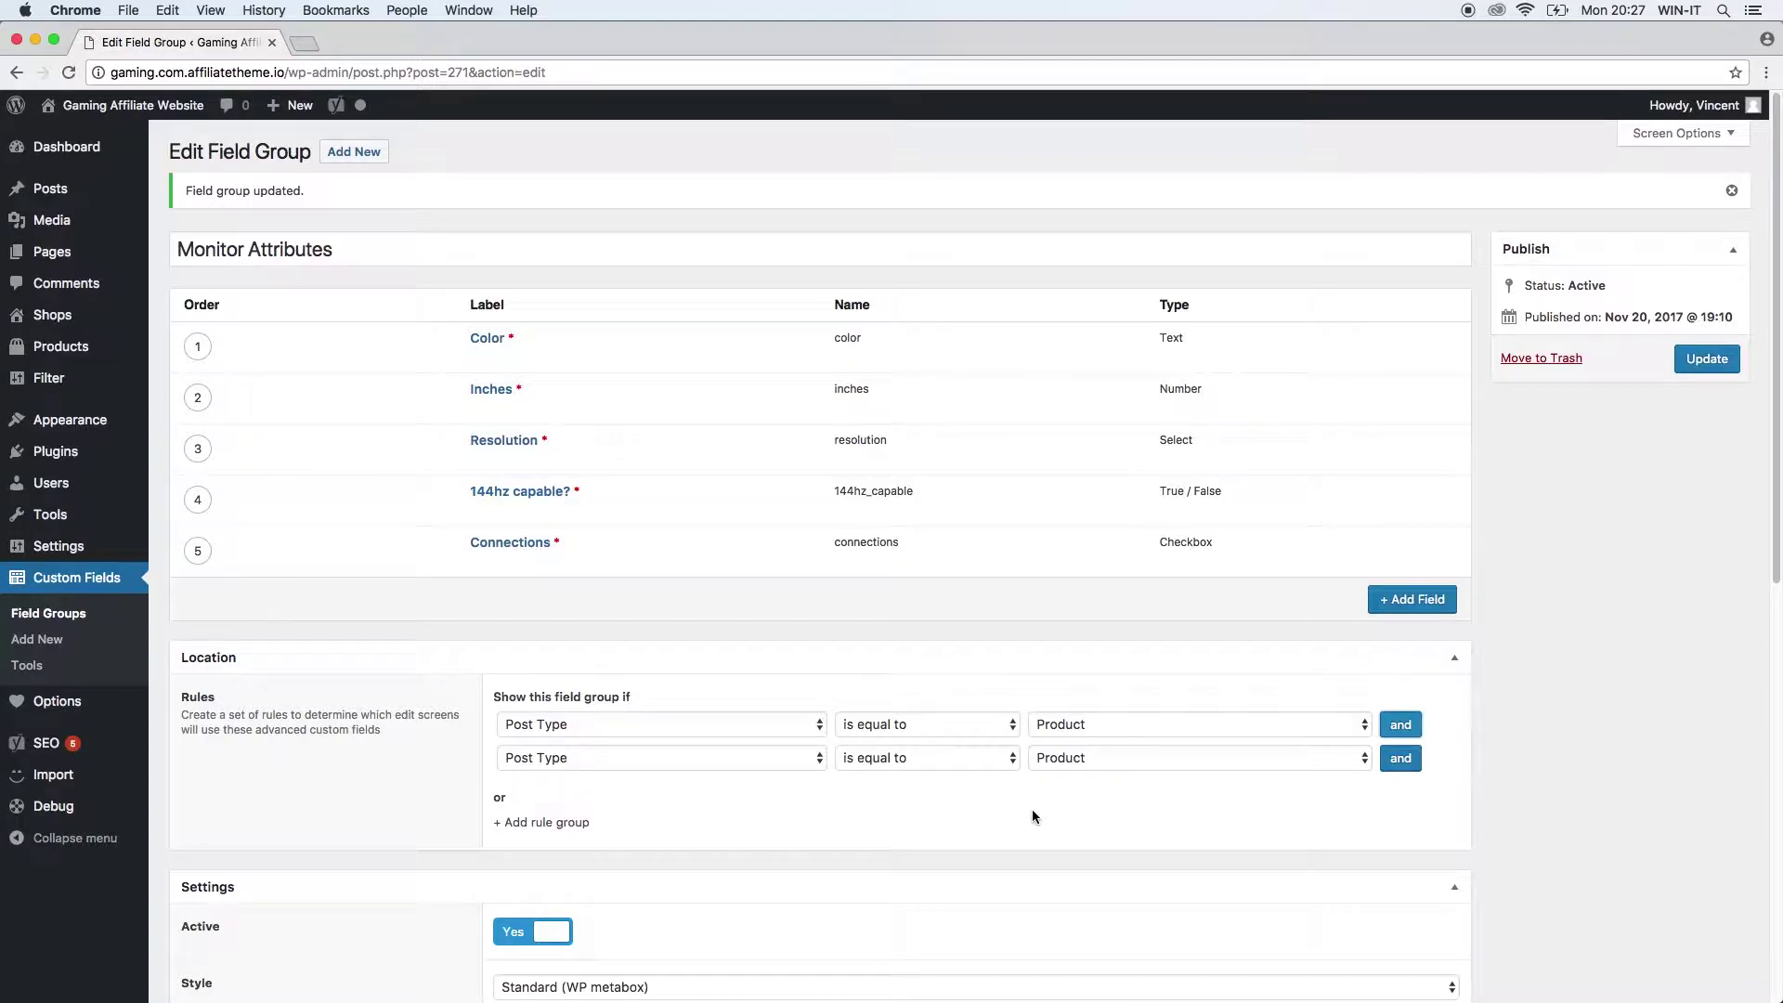
{"action": "left_click", "coordinate": [743, 755]}
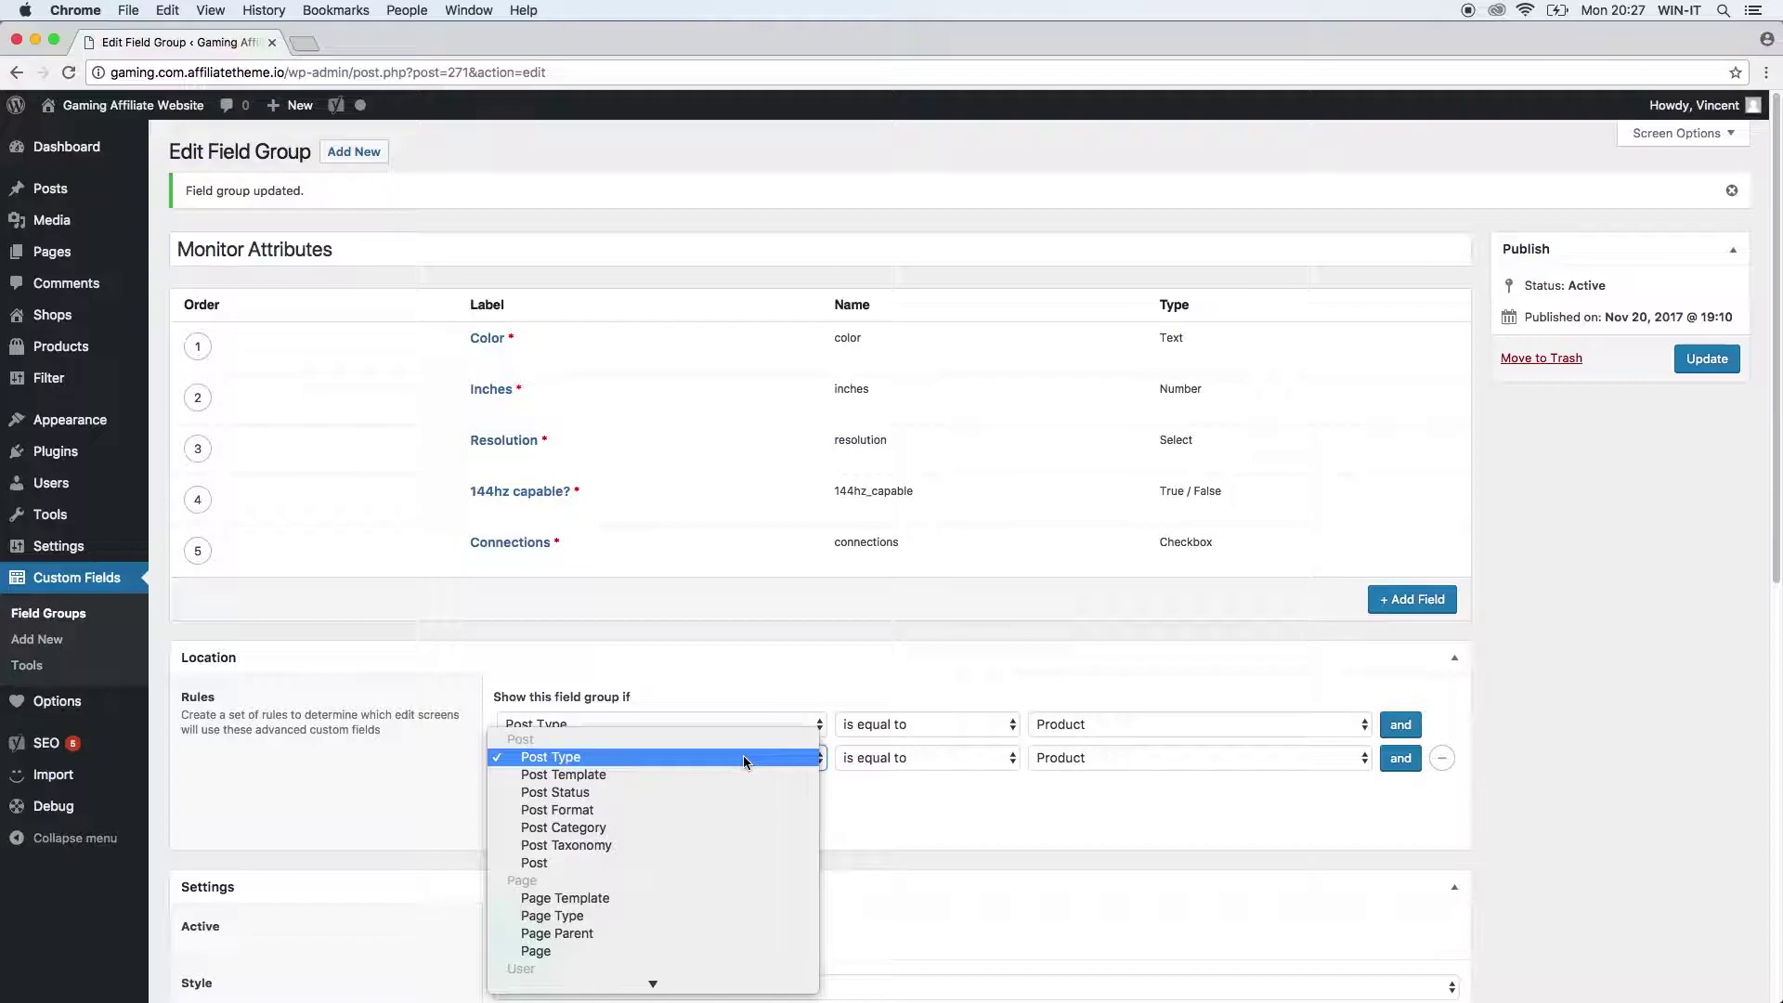
{"action": "scroll", "coordinate": [708, 884], "scroll_direction": "down", "scroll_amount": 5}
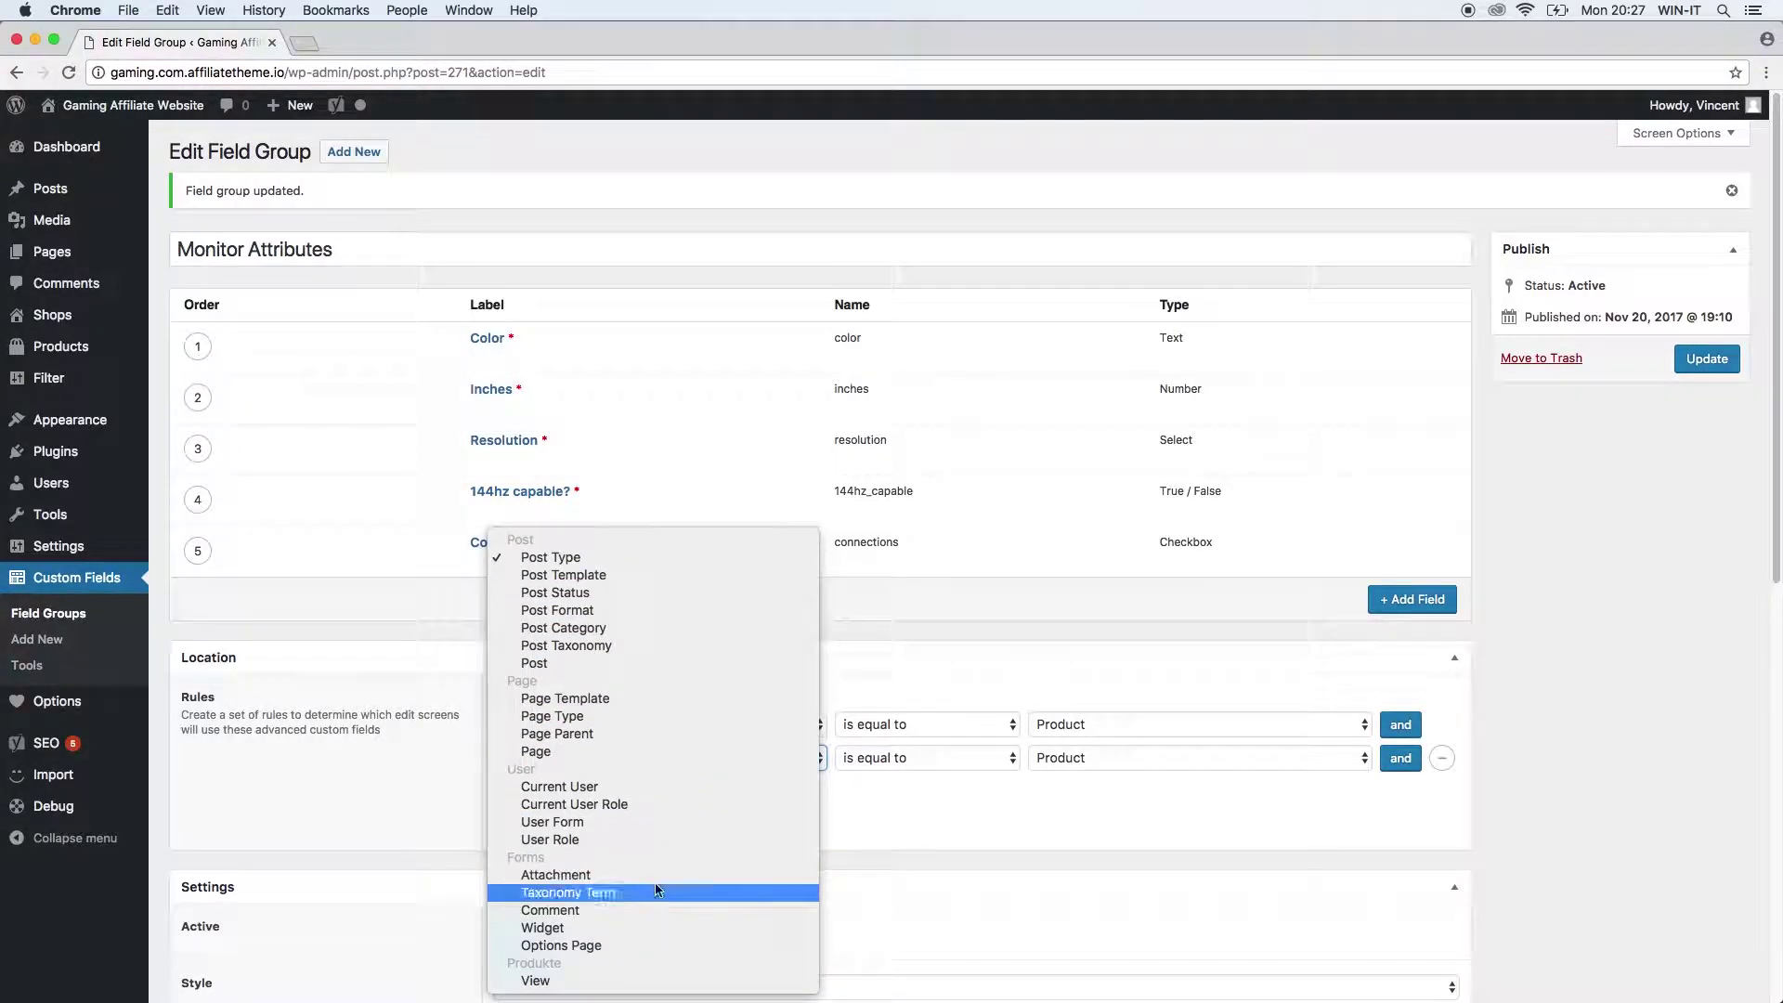
{"action": "left_click", "coordinate": [594, 980]}
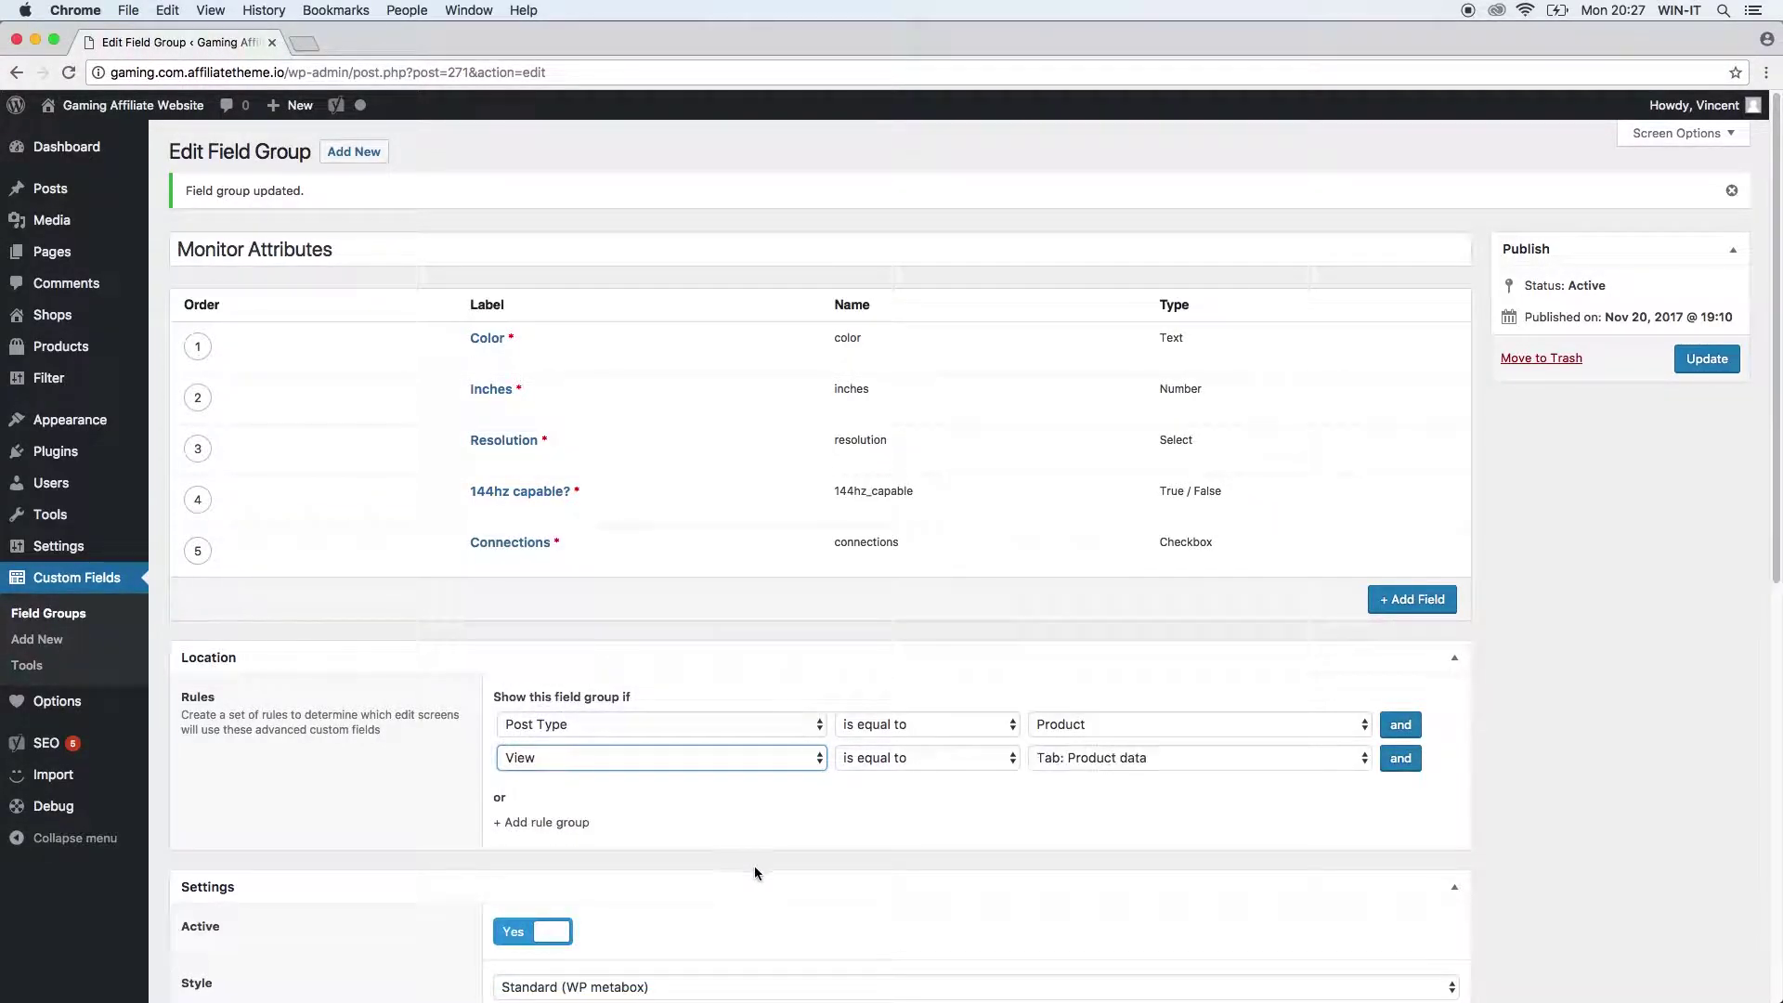
{"action": "left_click", "coordinate": [1110, 760]}
{"action": "left_click", "coordinate": [1112, 776]}
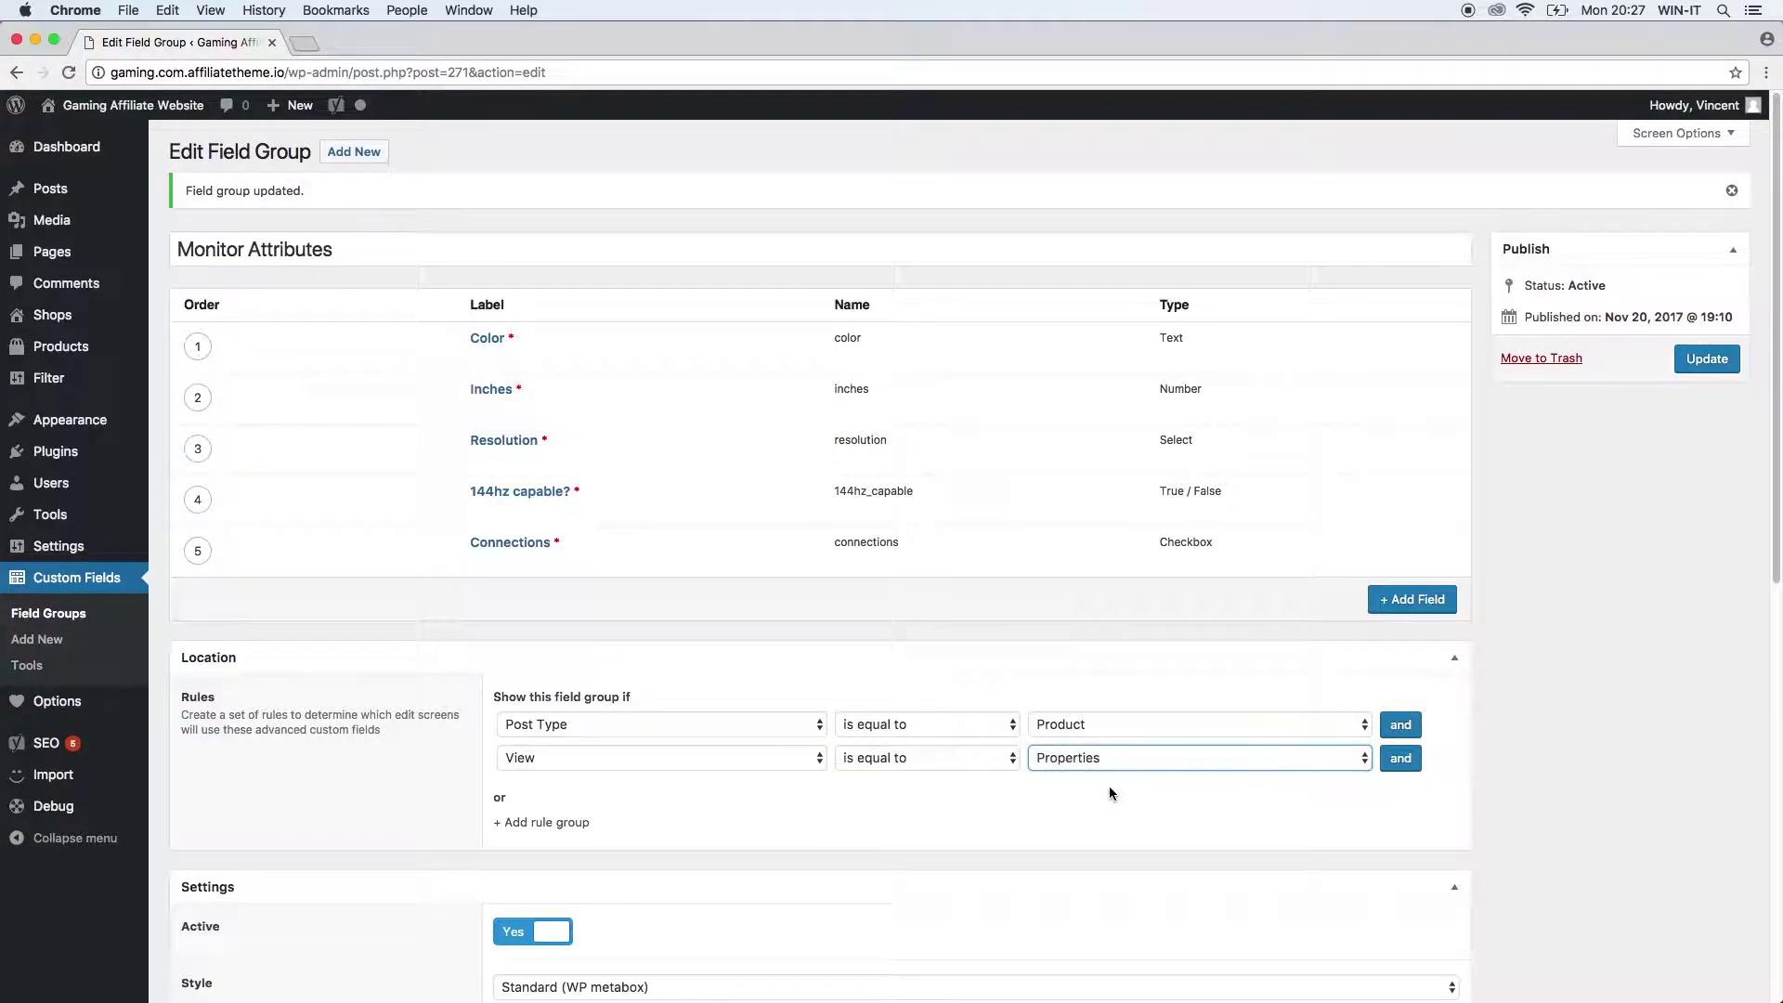
{"action": "left_click", "coordinate": [1108, 791]}
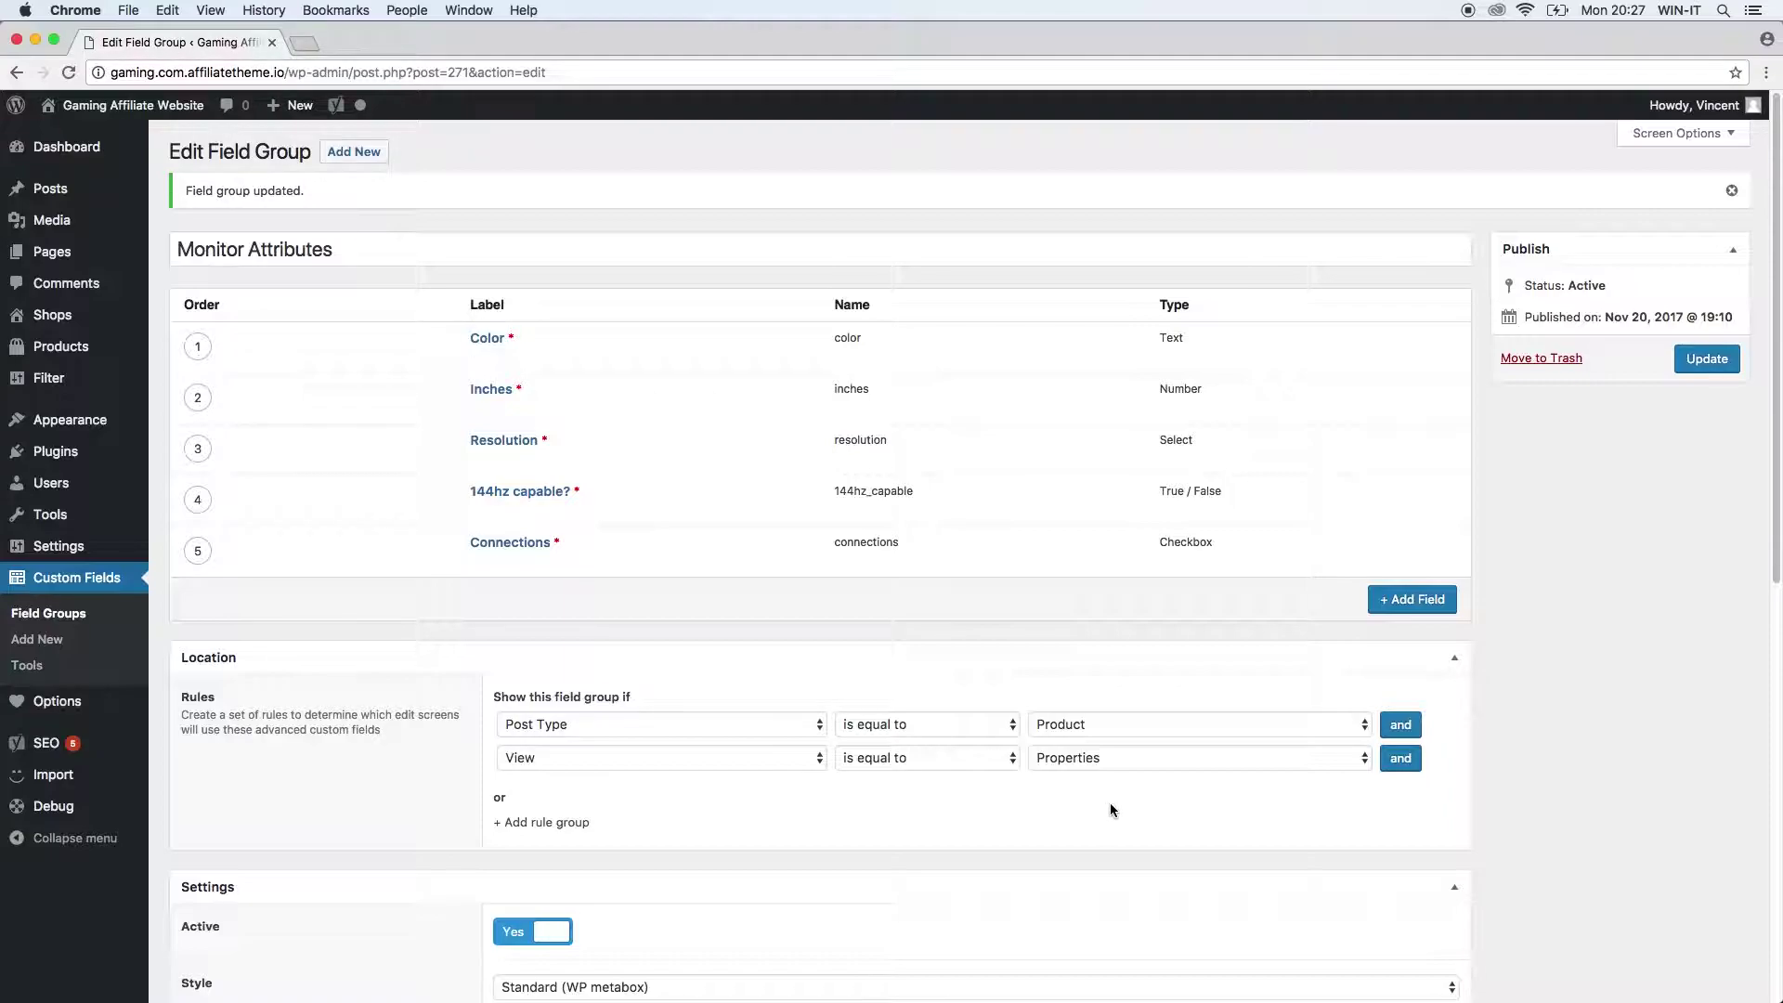
{"action": "left_click", "coordinate": [1128, 759]}
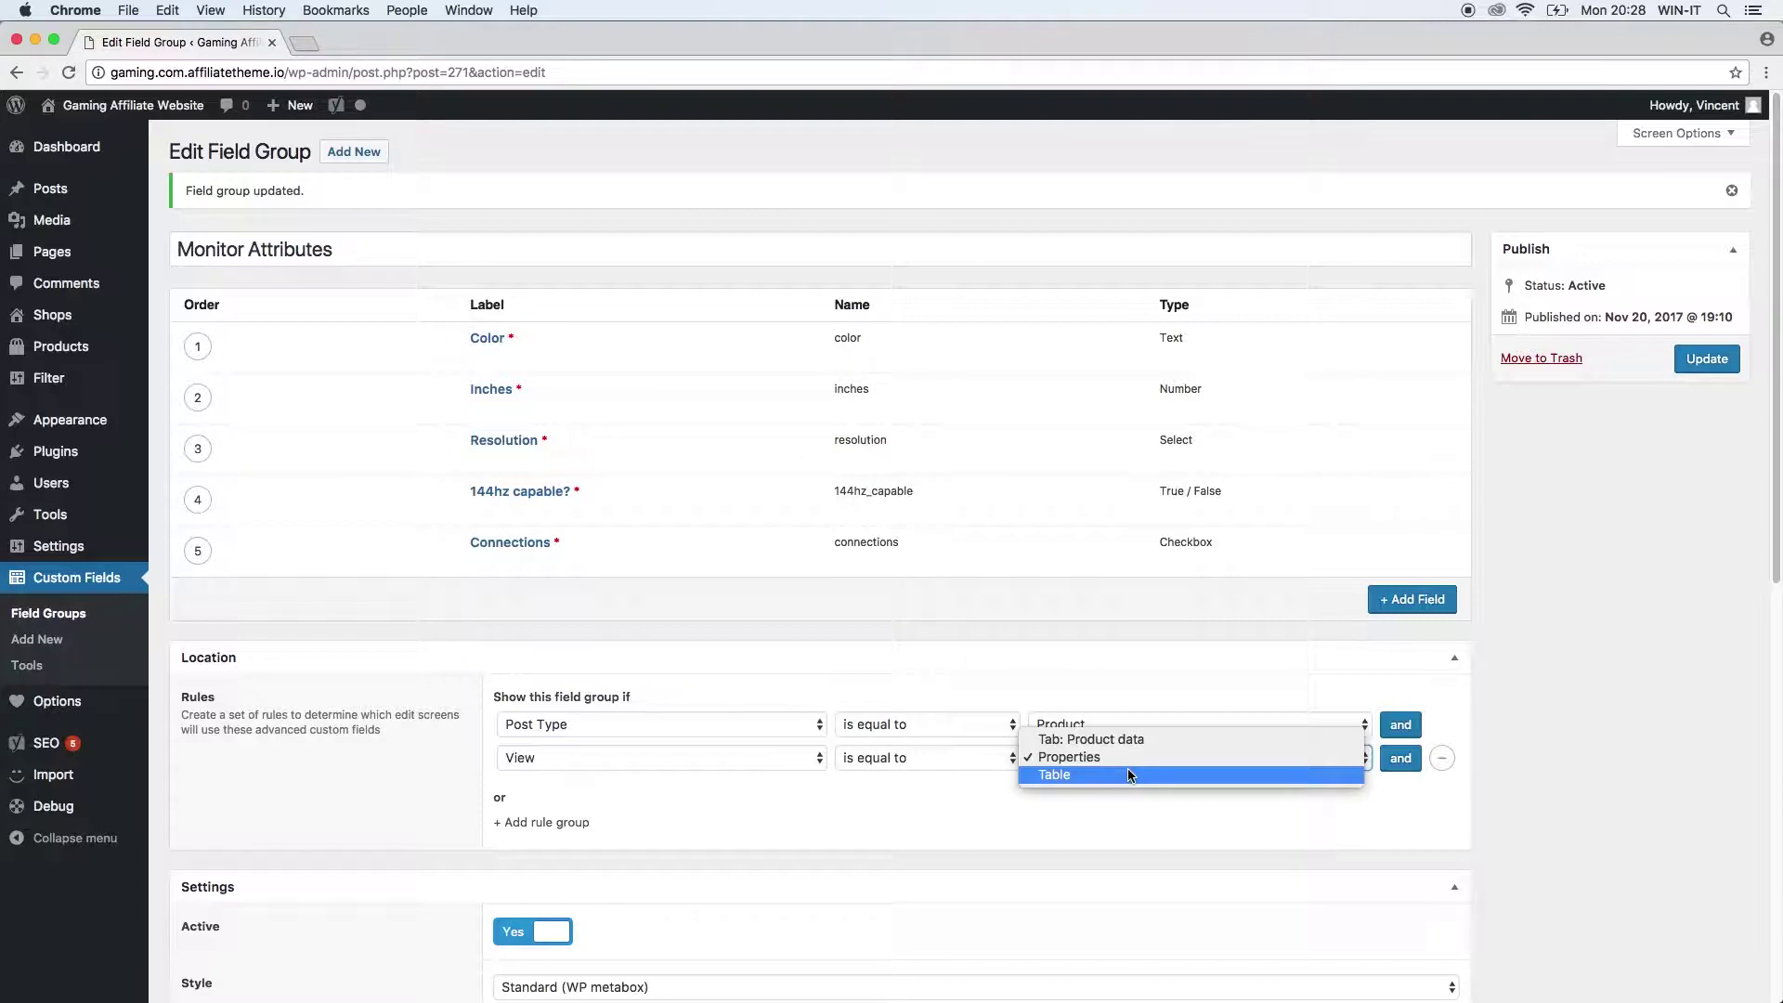
{"action": "left_click", "coordinate": [1122, 756]}
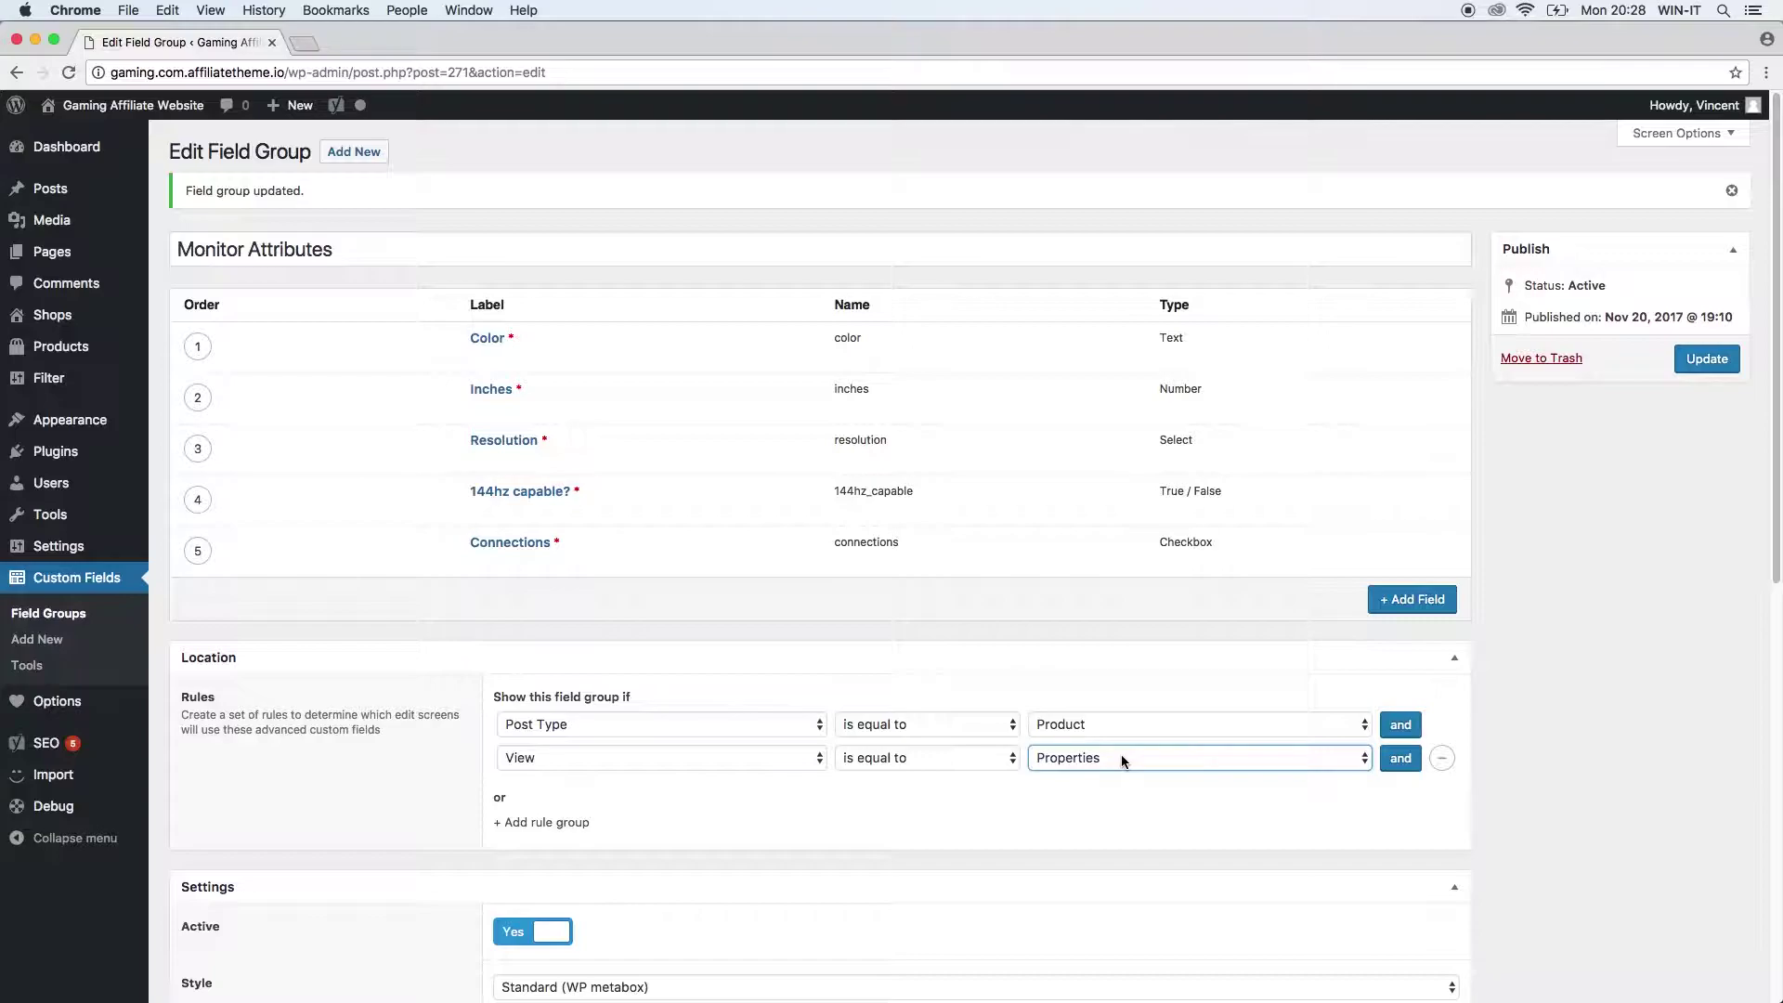
{"action": "key", "text": "ctrl+super+Escape"}
{"action": "left_click", "coordinate": [927, 797]}
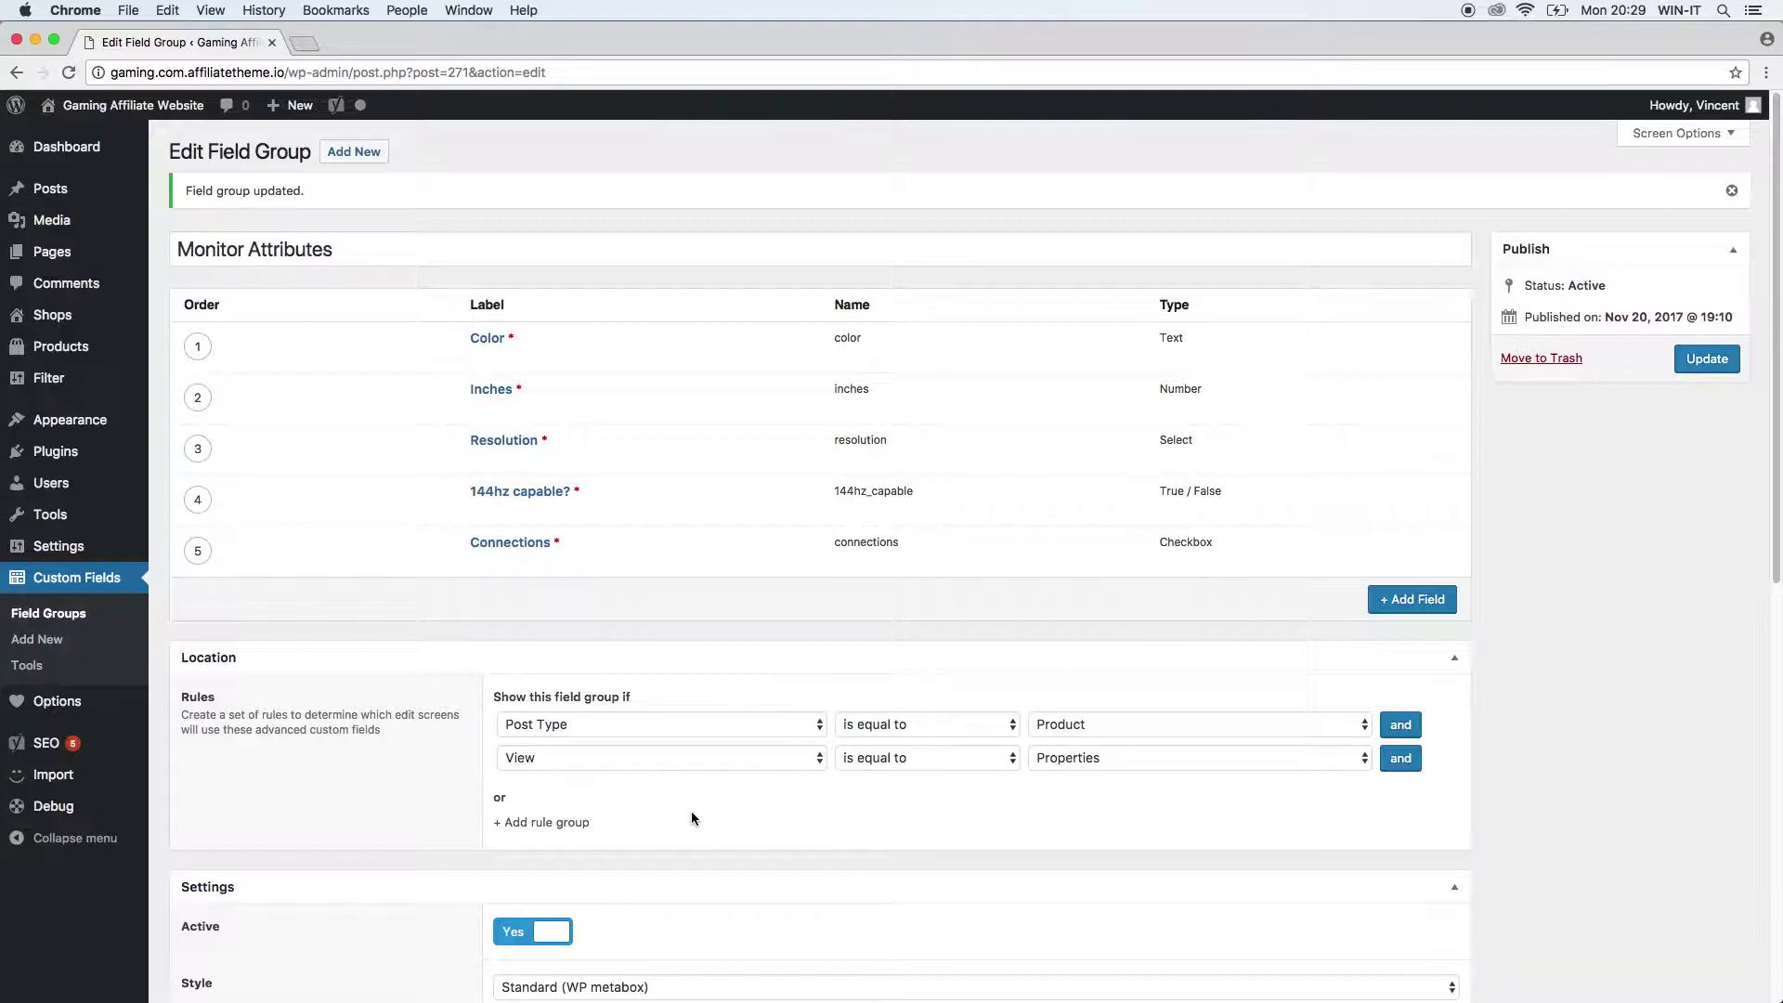
- Add an alternative location rule group requiring Post Type is equal to Product and View is equal to Table
{"action": "left_click", "coordinate": [516, 823]}
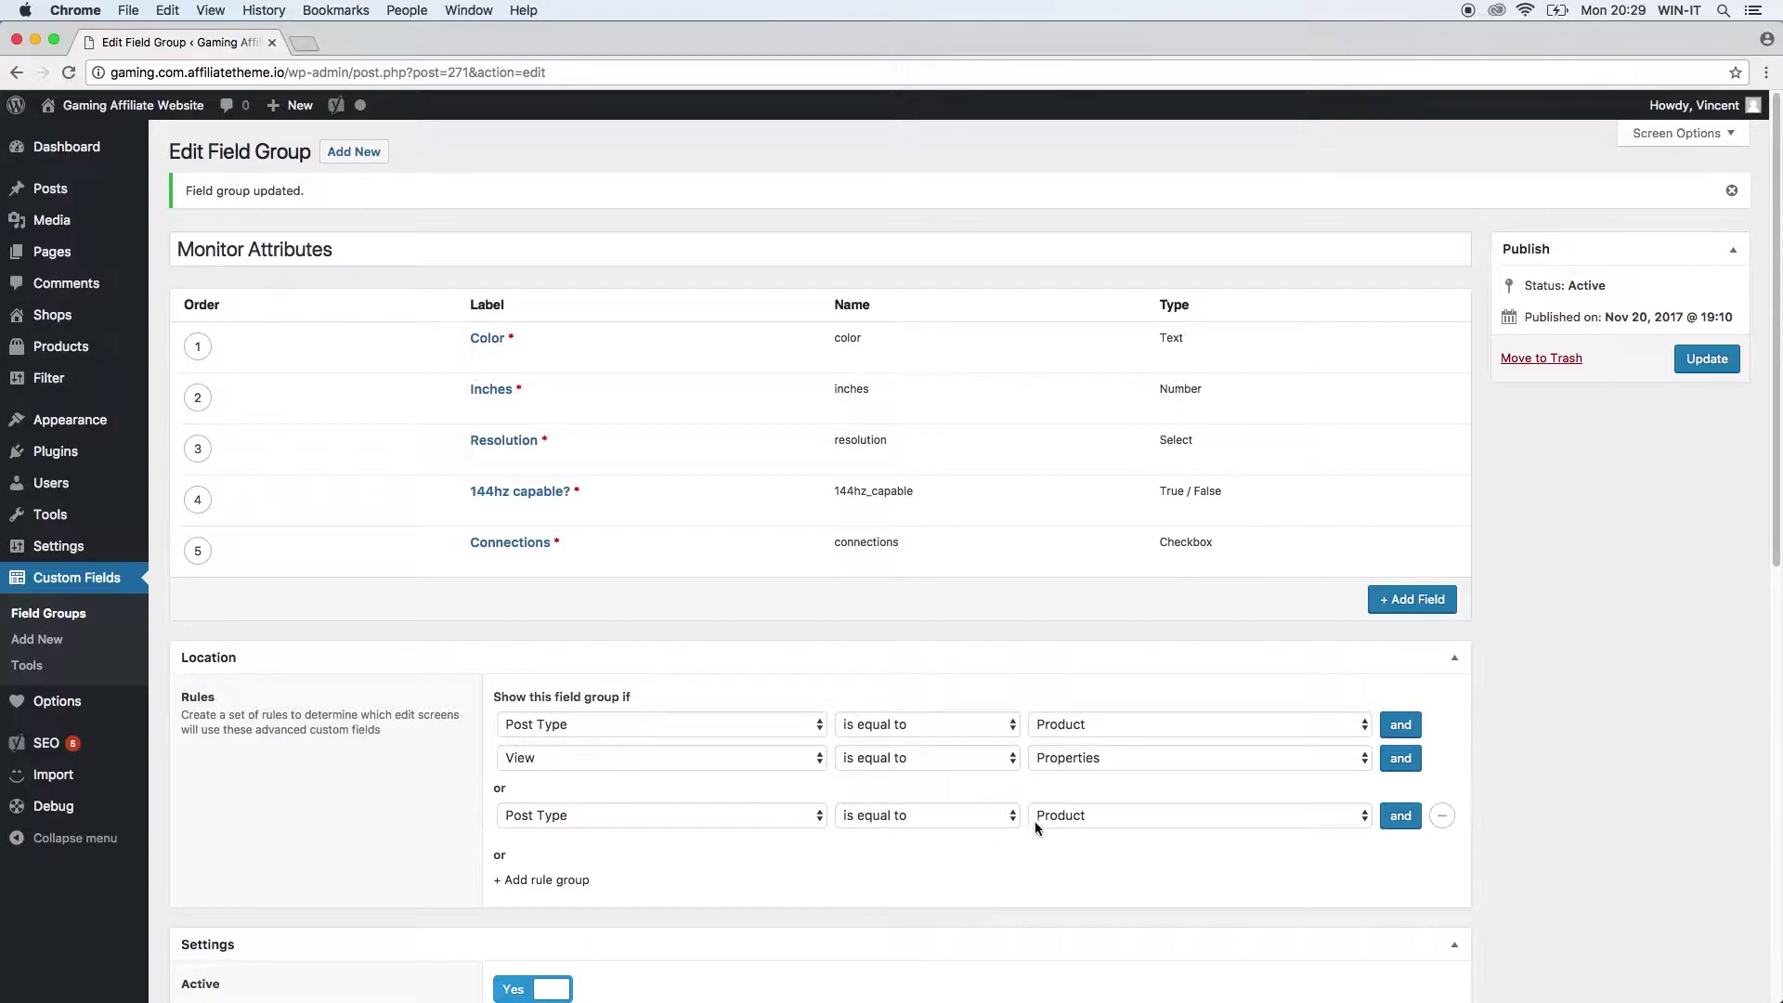
{"action": "left_click", "coordinate": [1400, 816]}
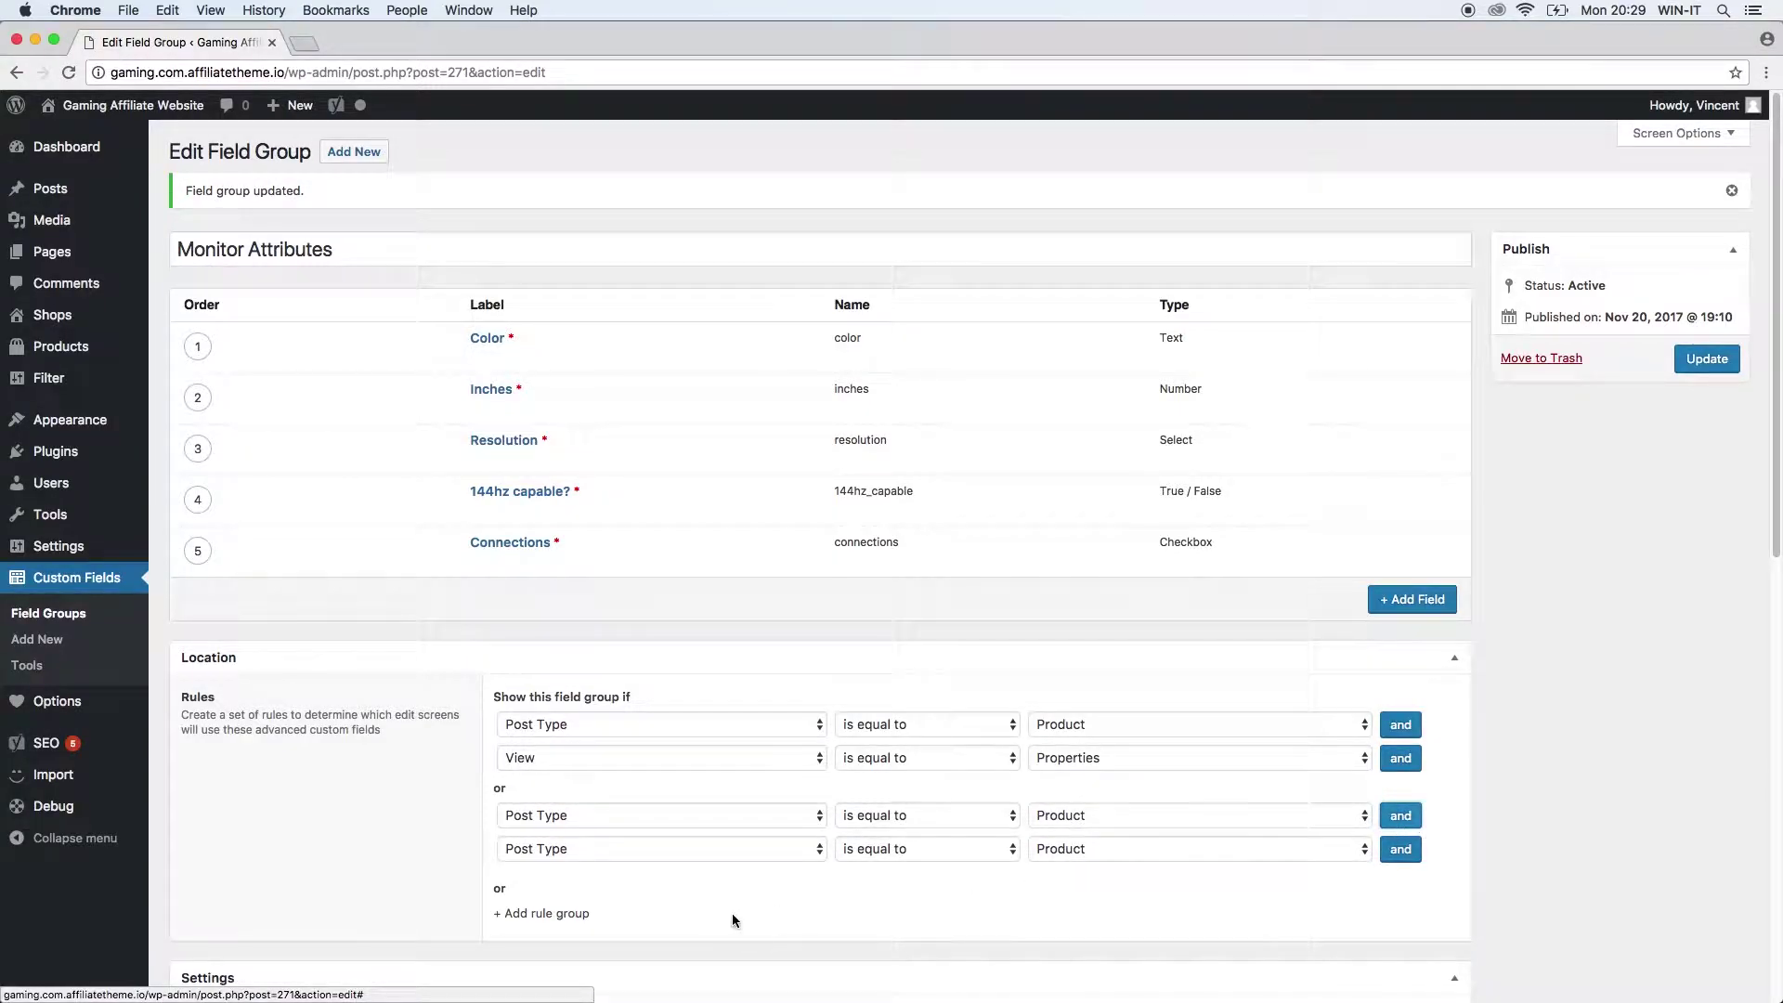
{"action": "left_click", "coordinate": [715, 849]}
{"action": "scroll", "coordinate": [694, 902], "scroll_direction": "down", "scroll_amount": 5}
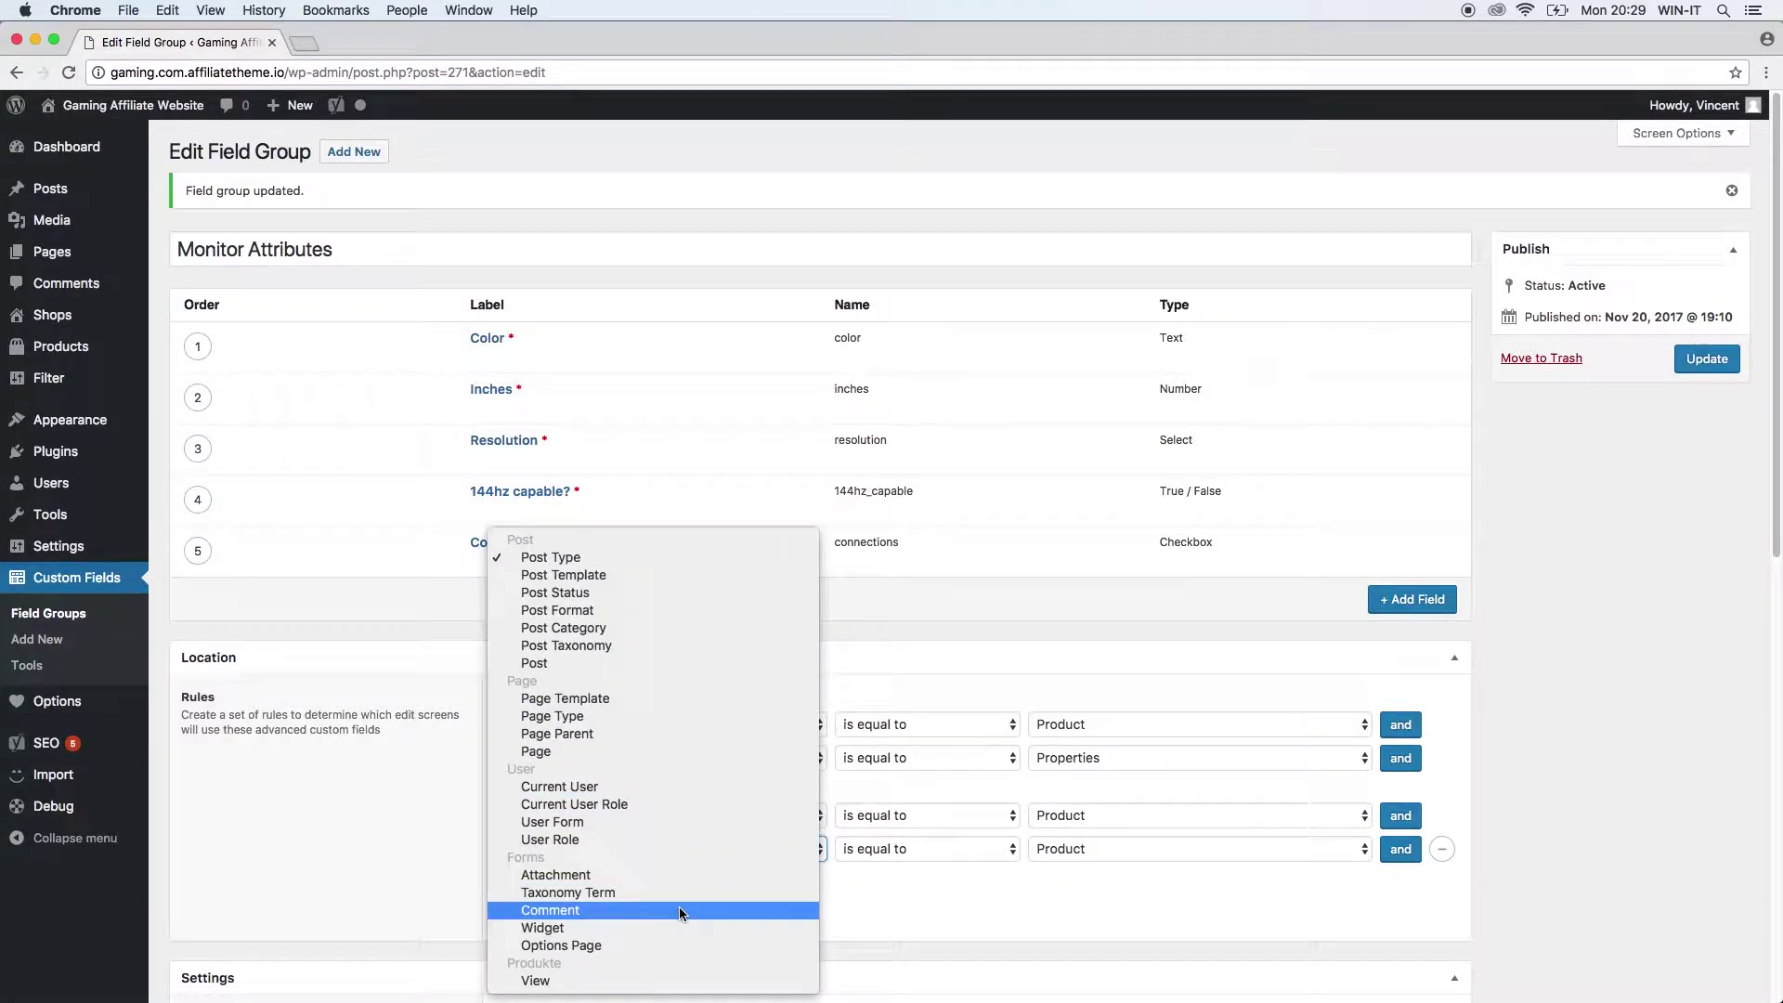
{"action": "left_click", "coordinate": [642, 981]}
{"action": "left_click", "coordinate": [1072, 844]}
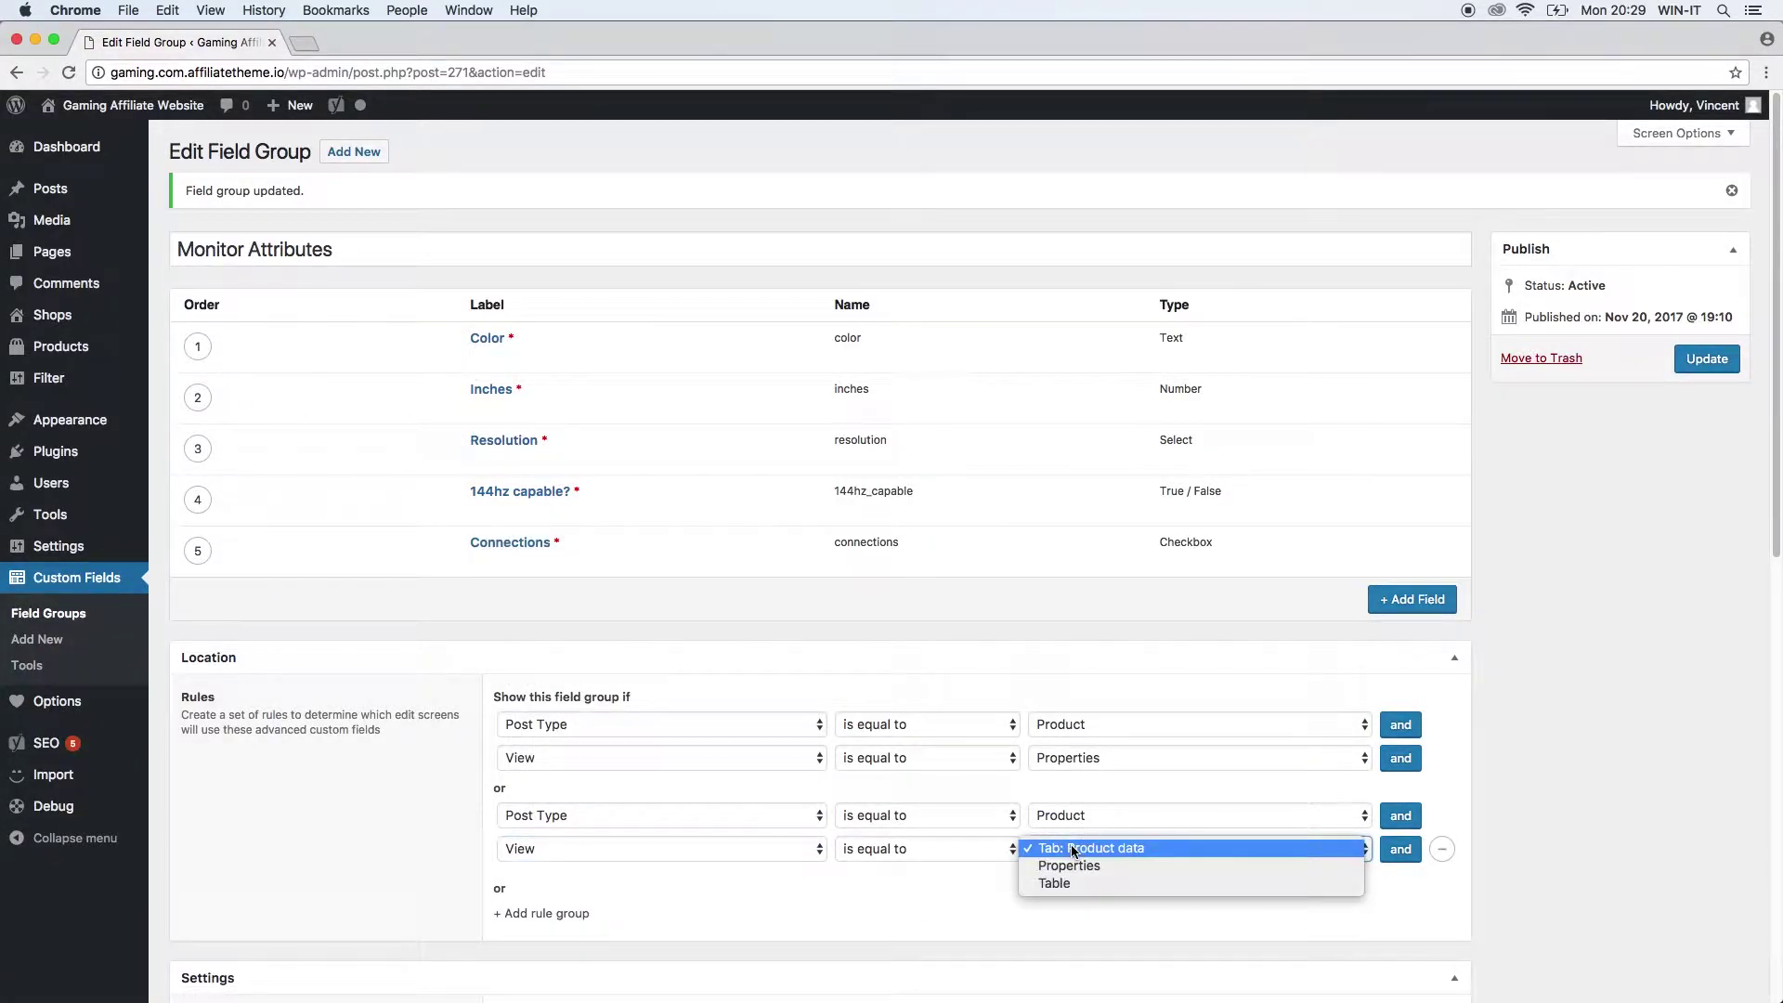
{"action": "left_click", "coordinate": [1080, 882]}
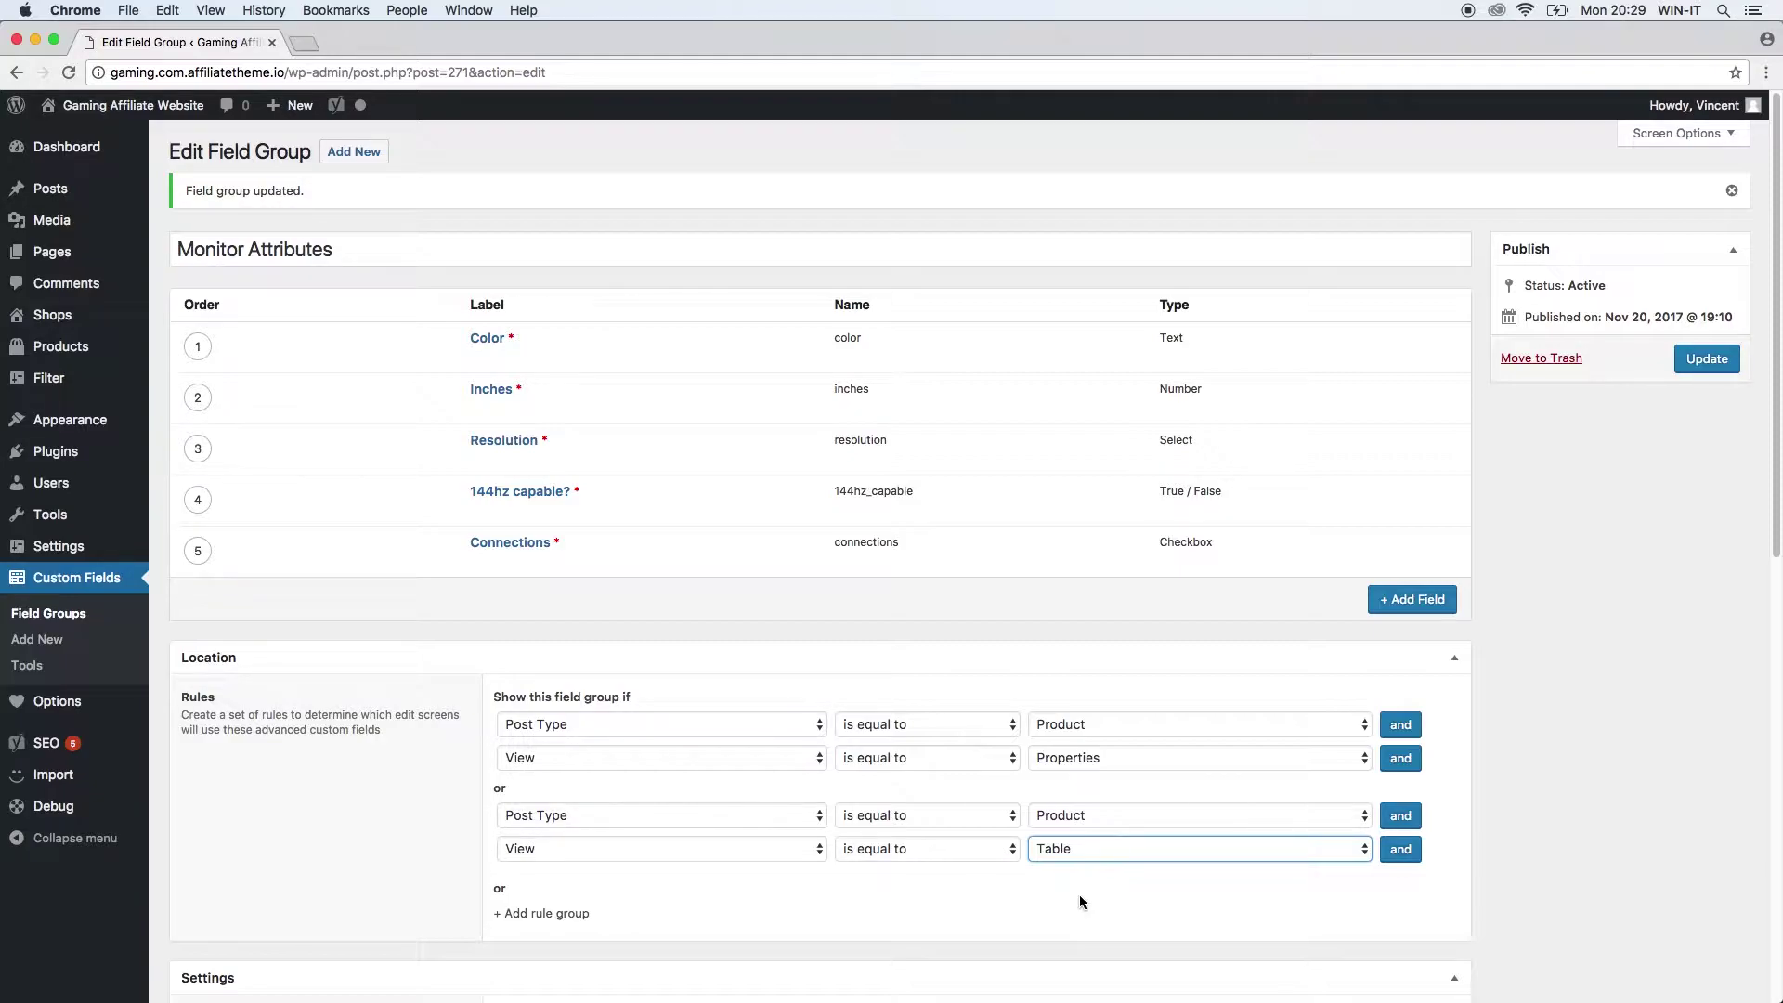
{"action": "left_click", "coordinate": [1080, 901]}
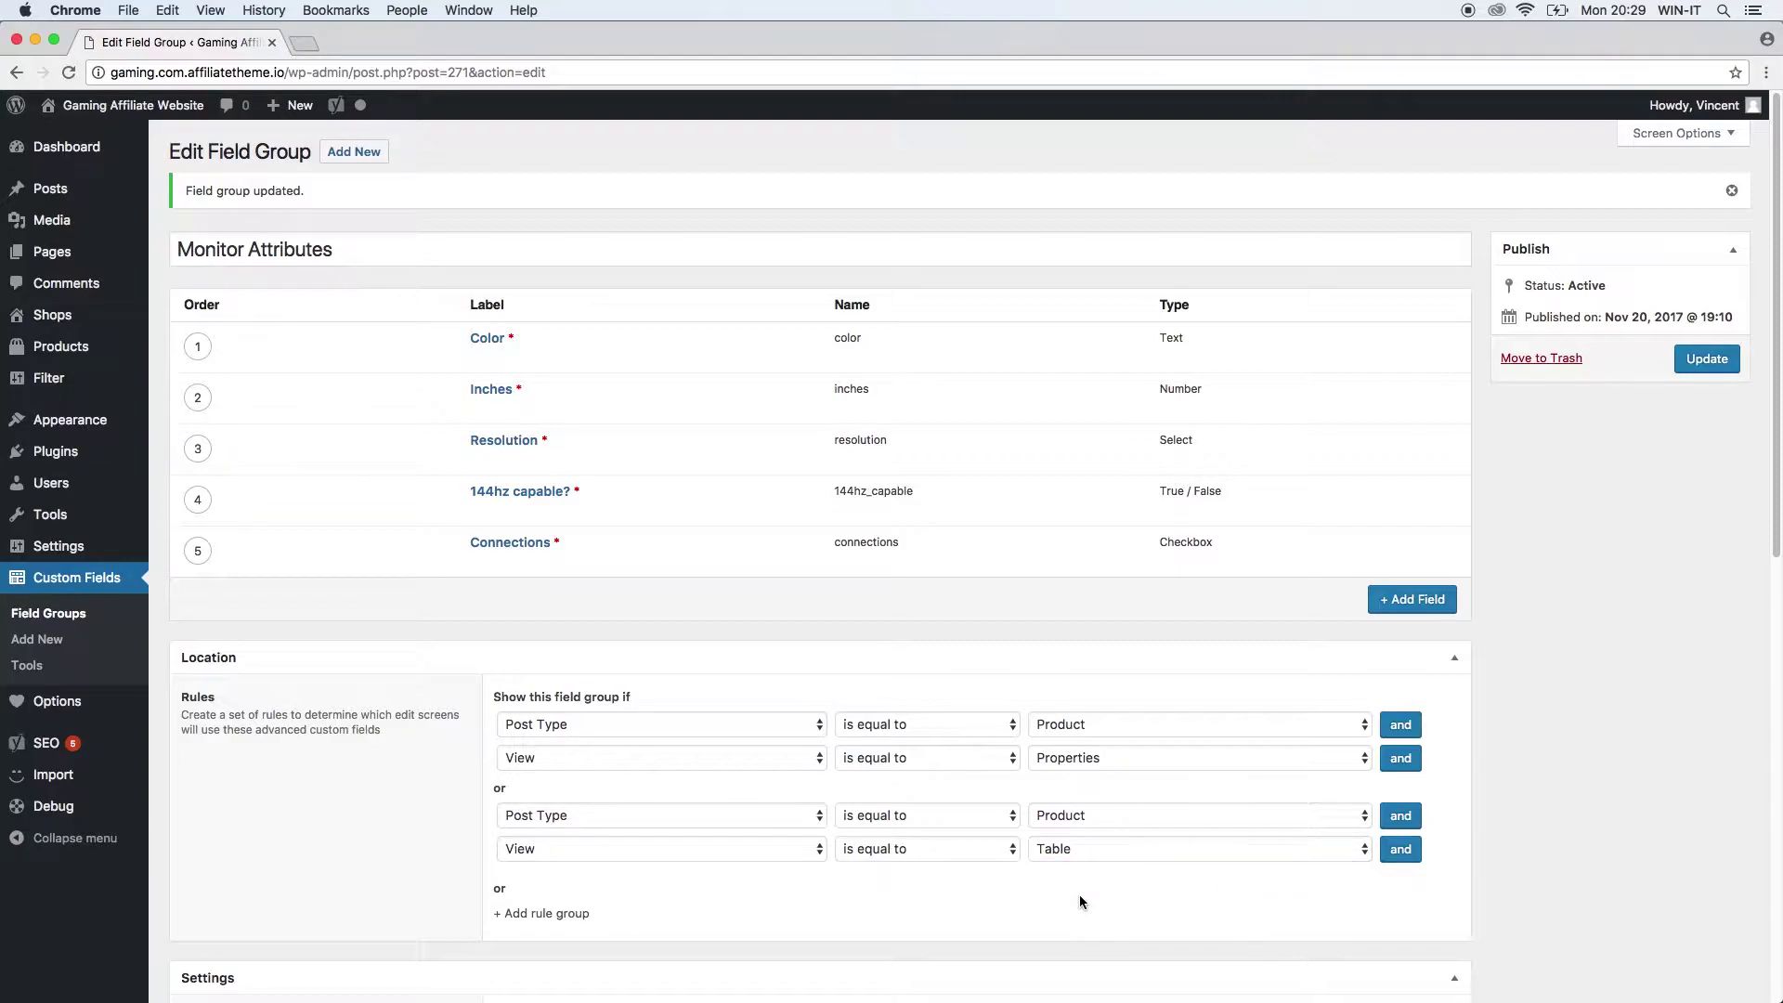
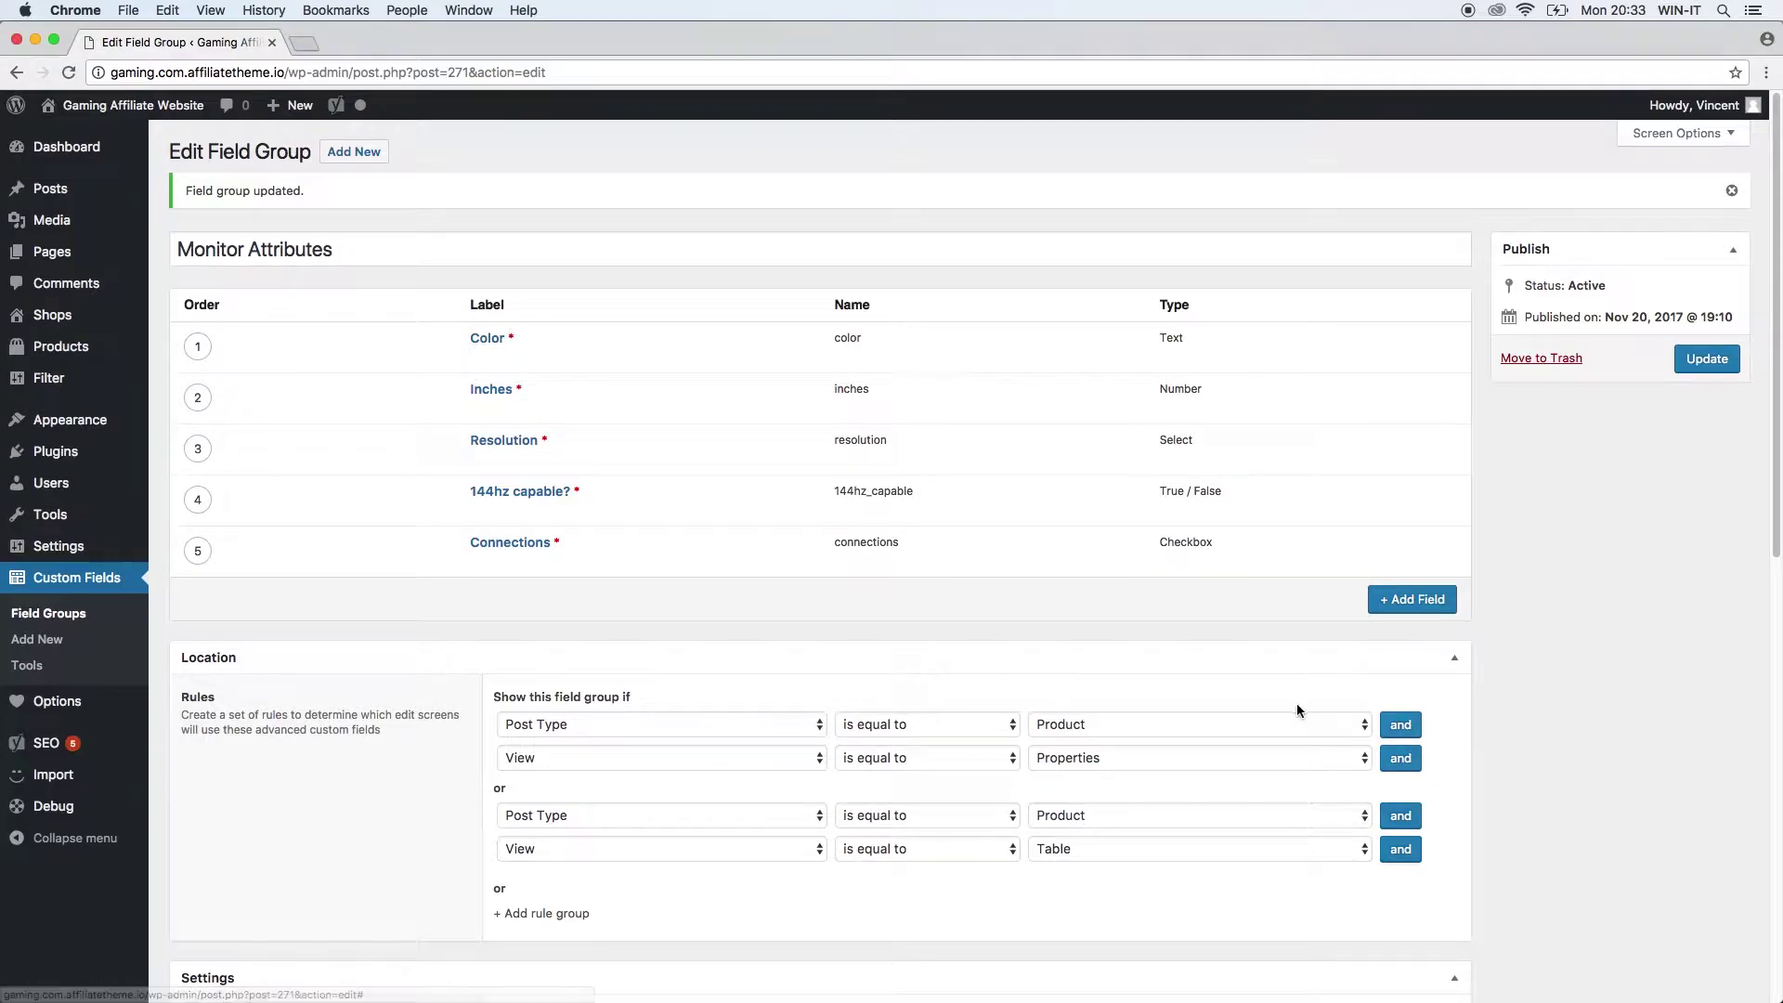
- Add a third condition to the first location rule group with Post Taxonomy is equal to Gaming Monitor
{"action": "left_click", "coordinate": [1400, 759]}
{"action": "left_click", "coordinate": [766, 789]}
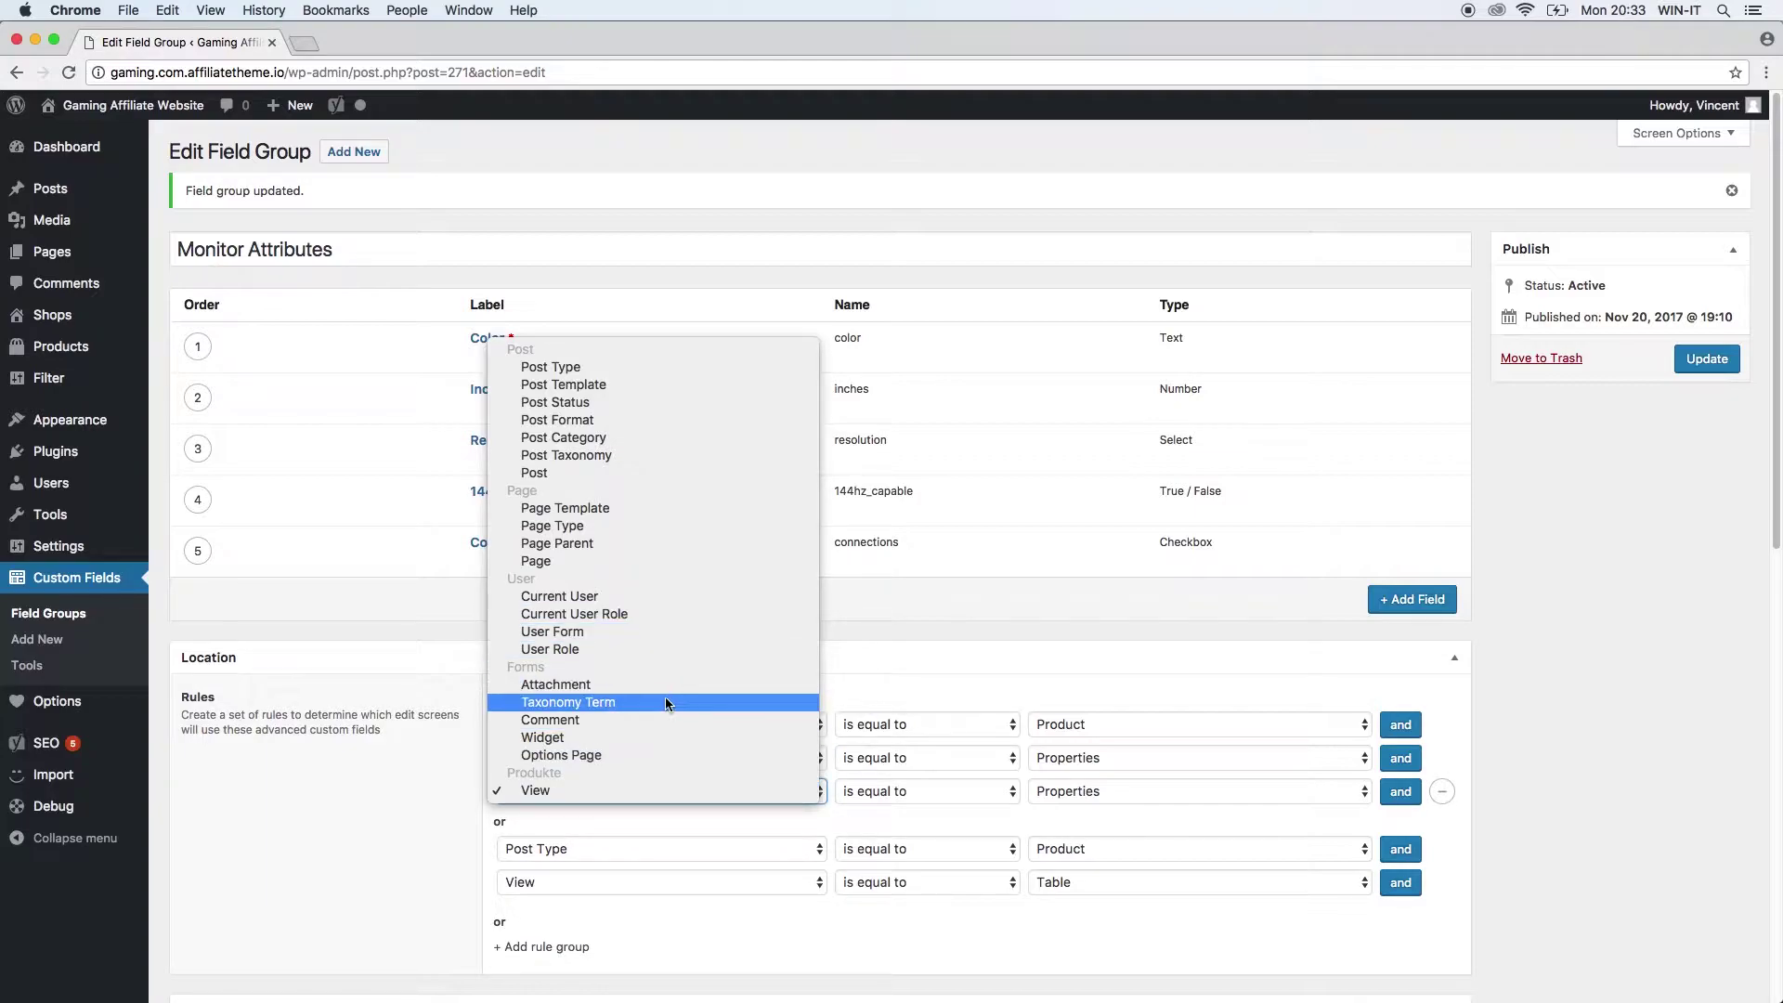
{"action": "left_click", "coordinate": [608, 460]}
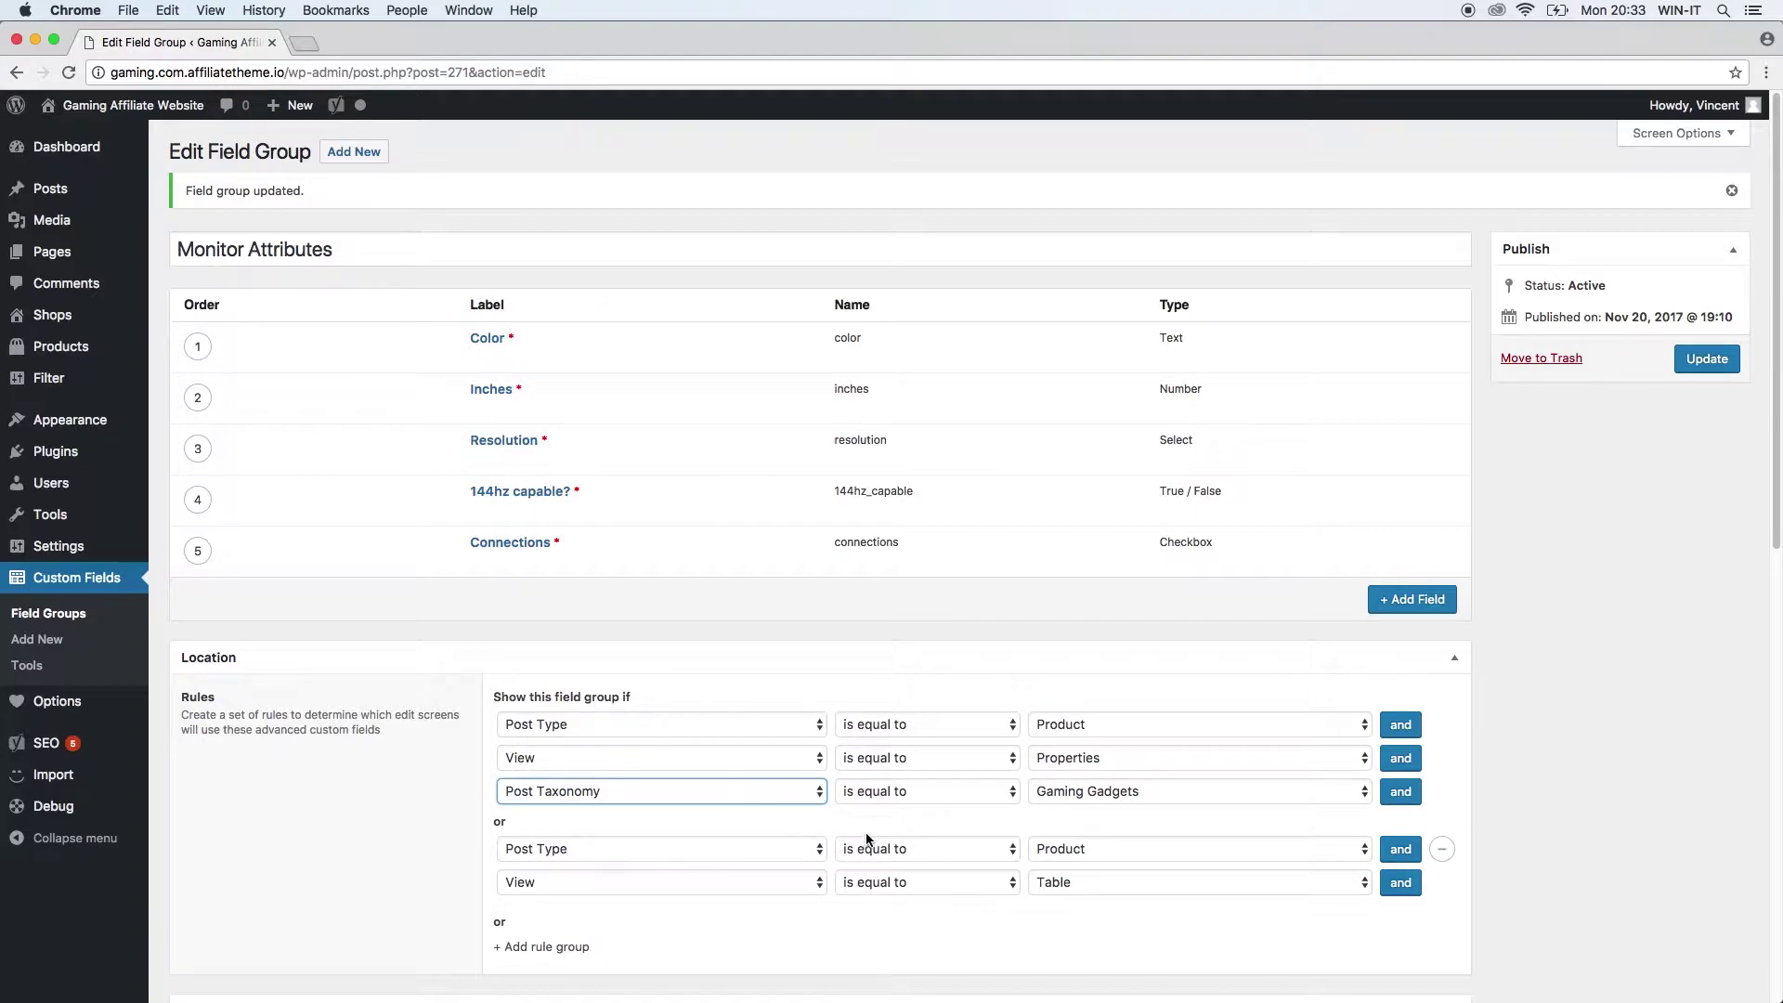
{"action": "left_click", "coordinate": [1052, 800]}
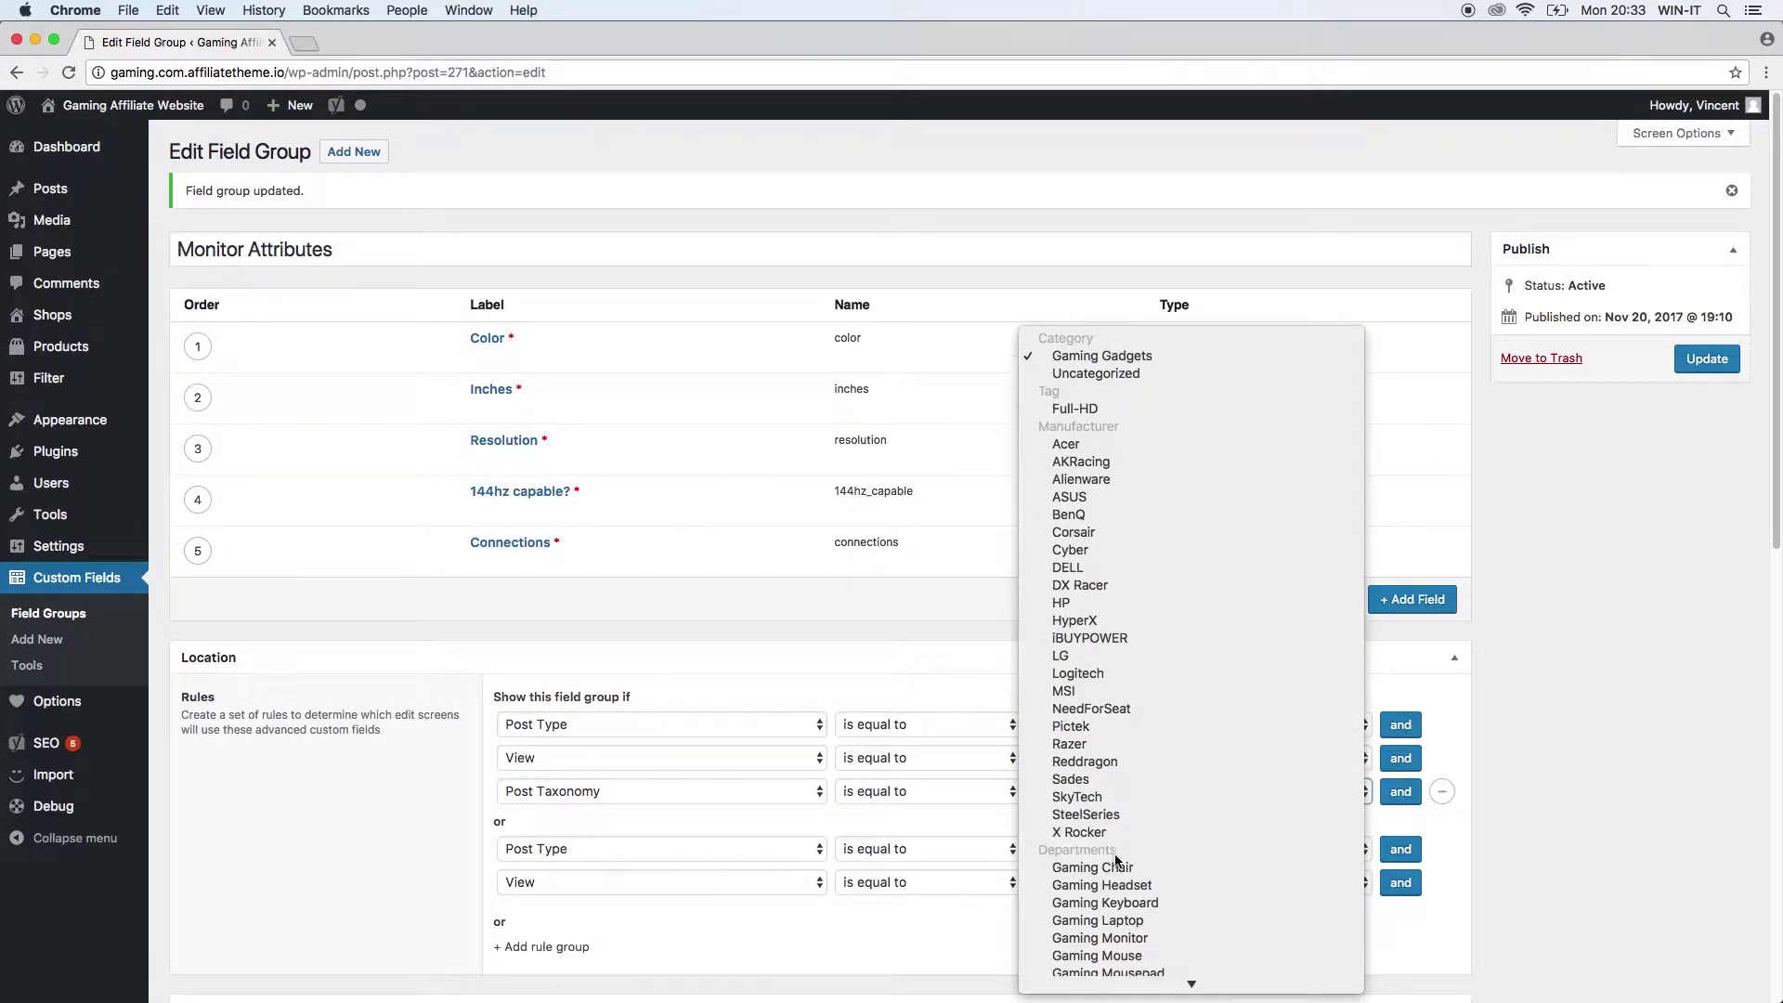
{"action": "scroll", "coordinate": [1117, 861], "scroll_direction": "down", "scroll_amount": 3}
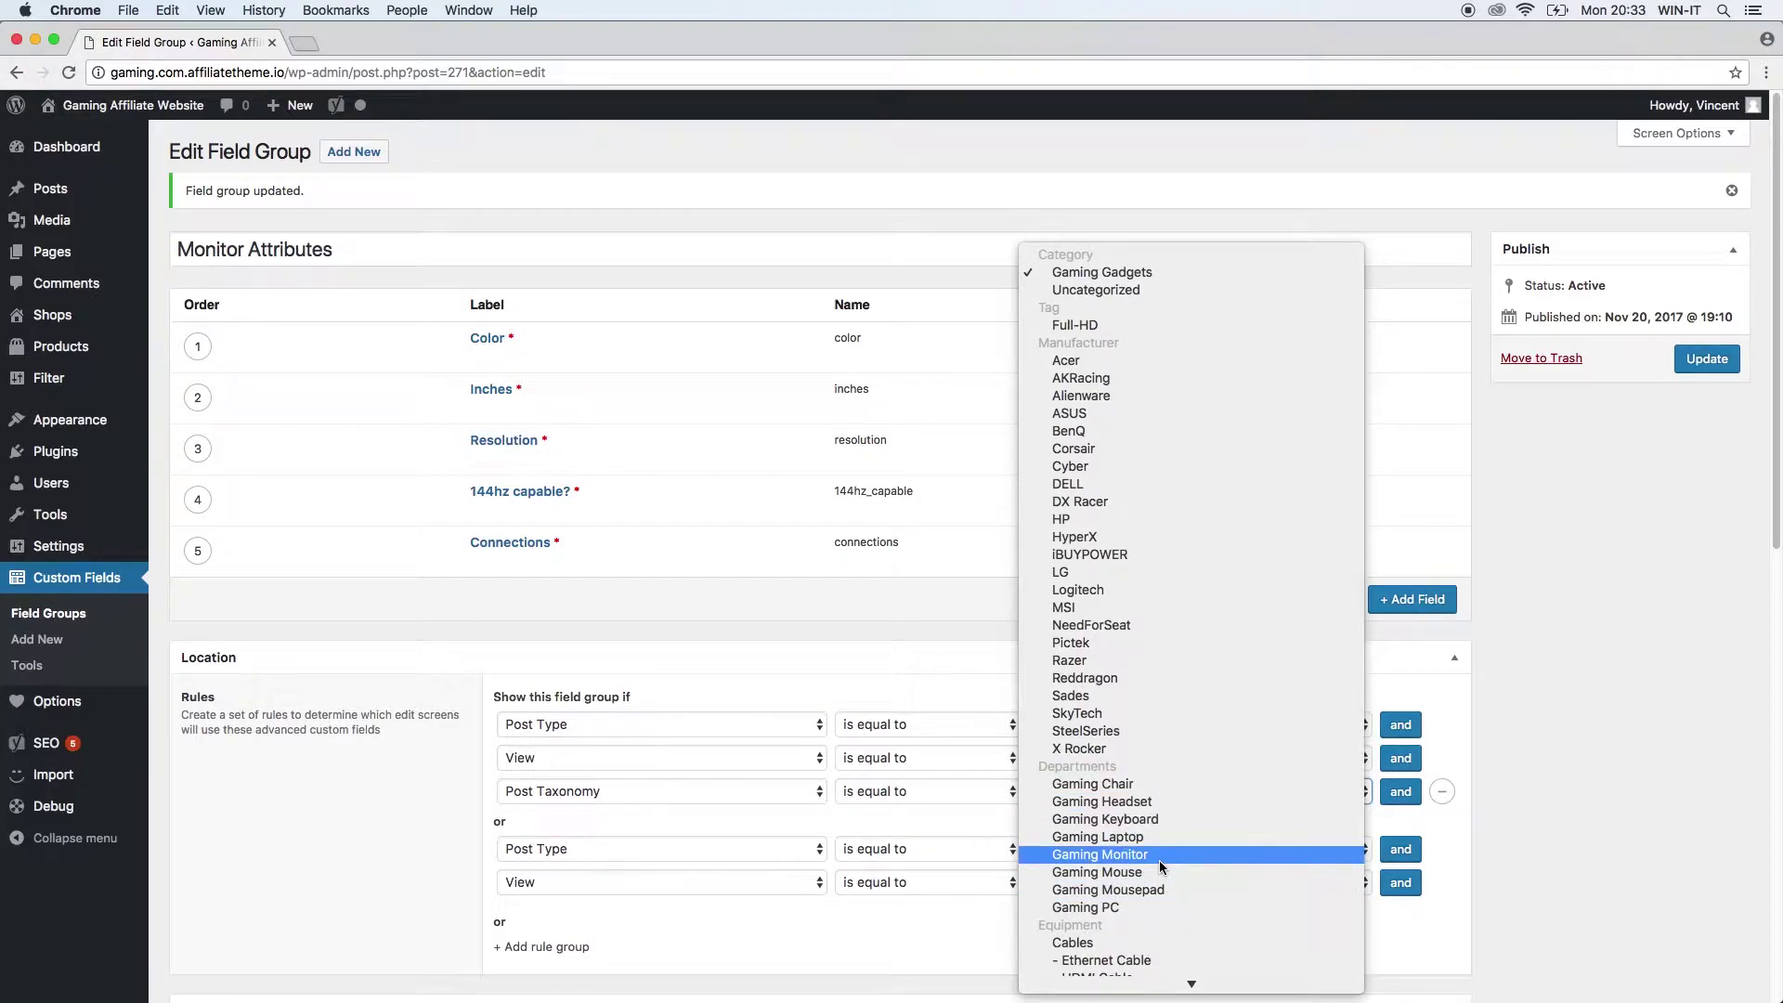
{"action": "left_click", "coordinate": [1158, 858]}
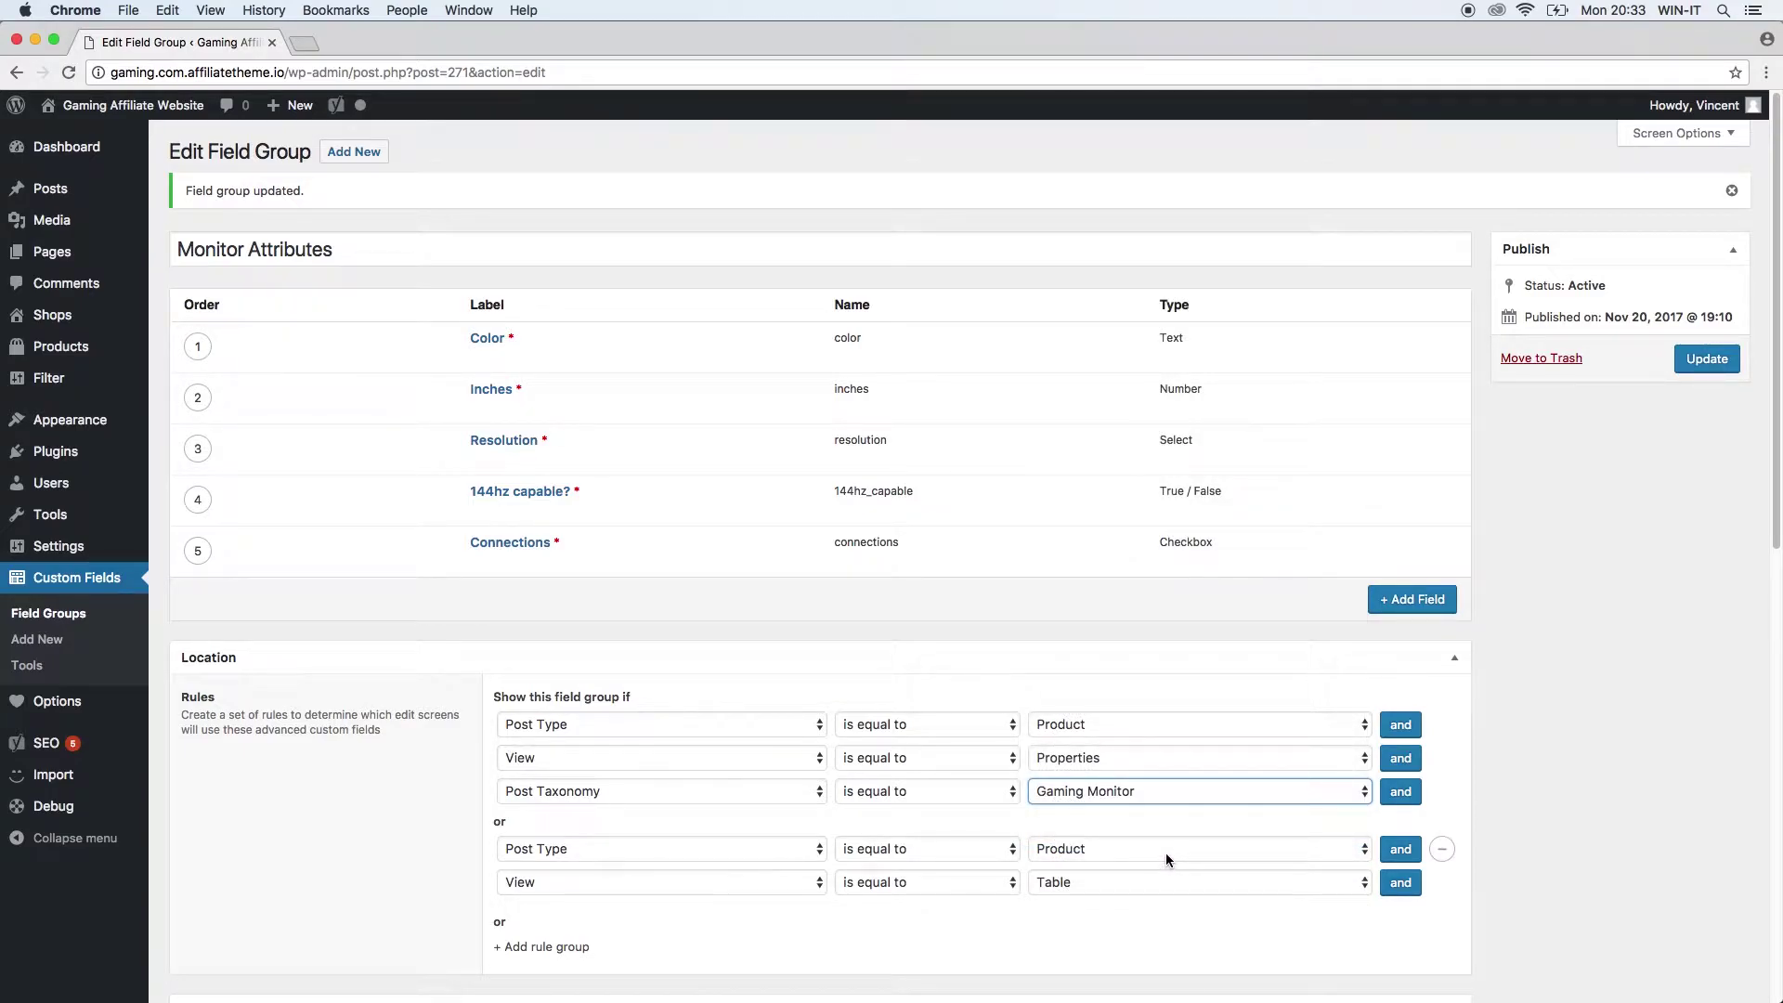
- Add a third condition to the second location rule group with Post Taxonomy is equal to Gaming Monitor
{"action": "left_click", "coordinate": [1396, 889]}
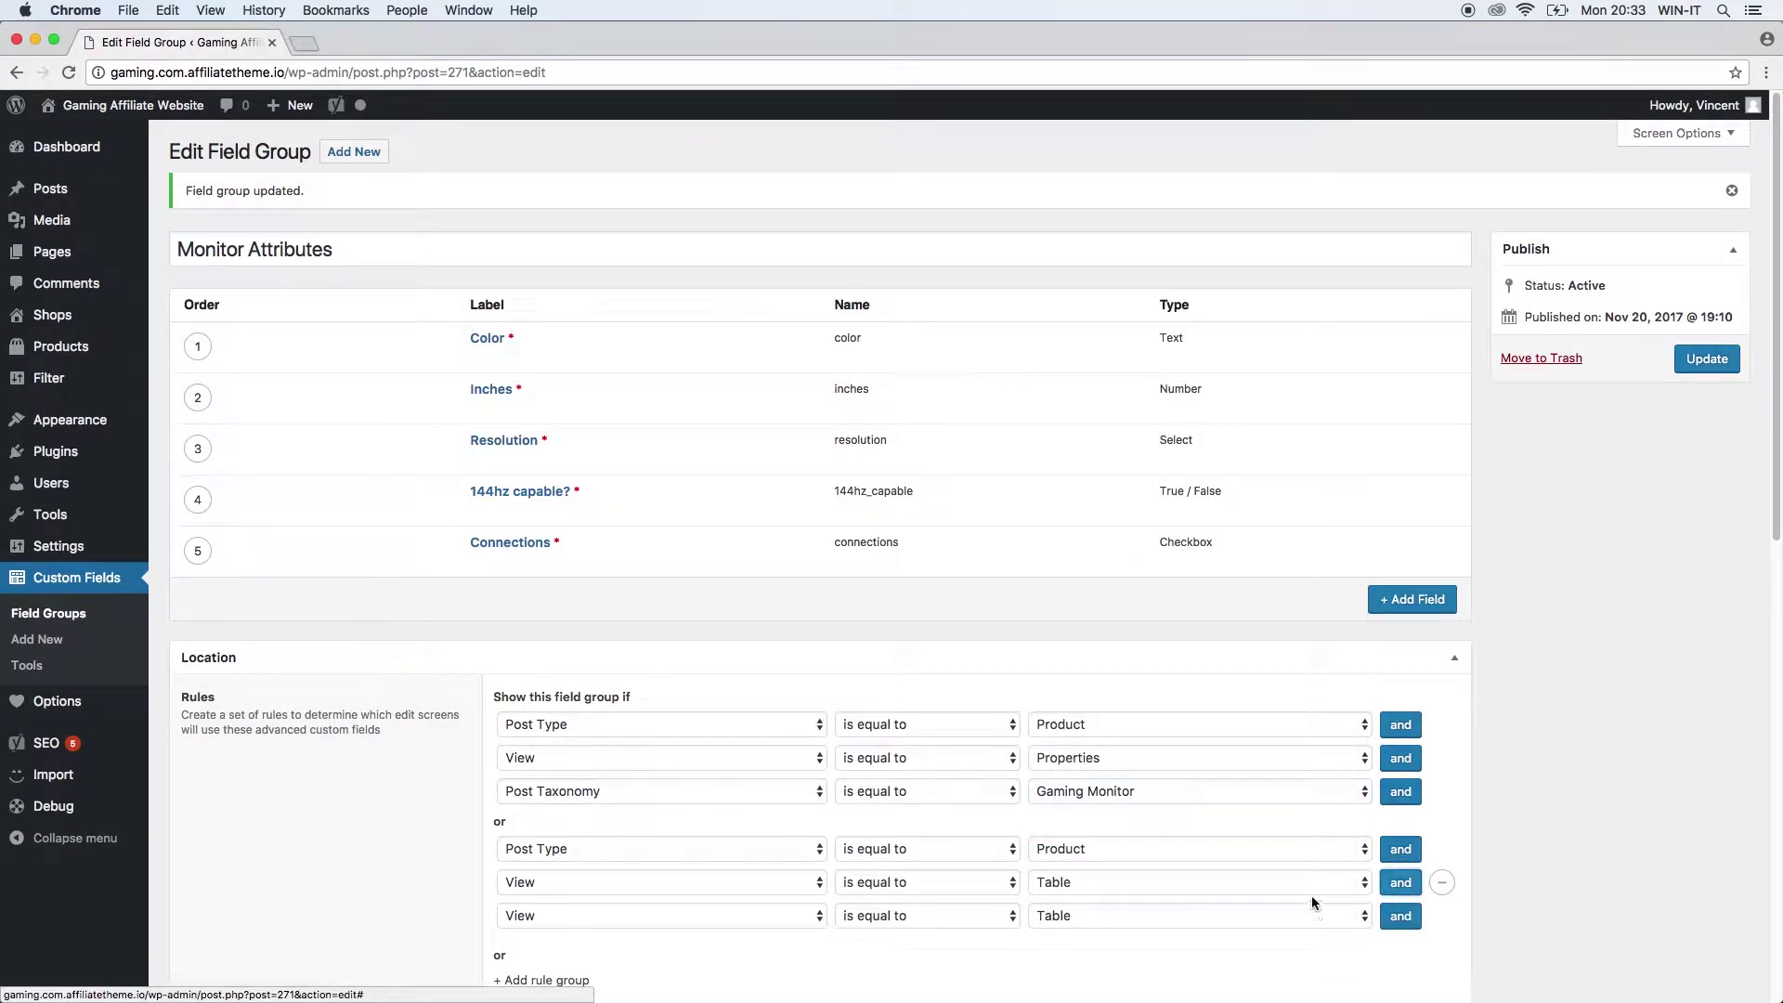
{"action": "left_click", "coordinate": [760, 917]}
{"action": "left_click", "coordinate": [641, 577]}
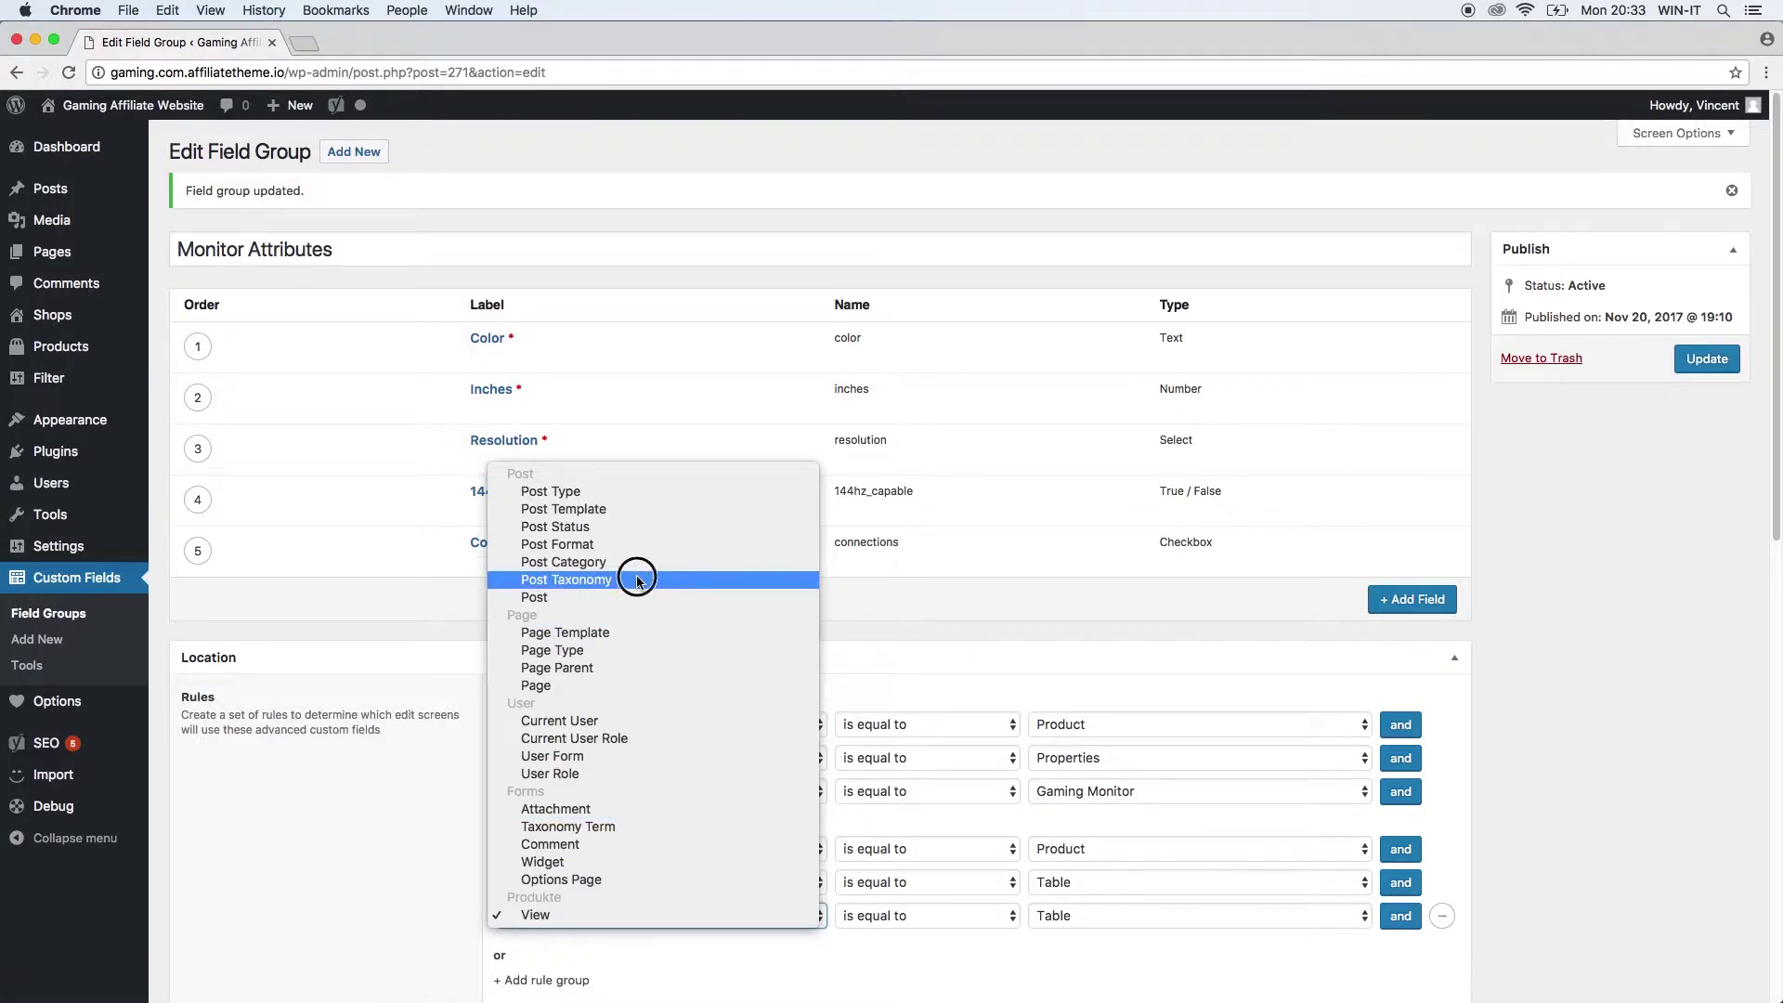
{"action": "left_click", "coordinate": [1135, 915]}
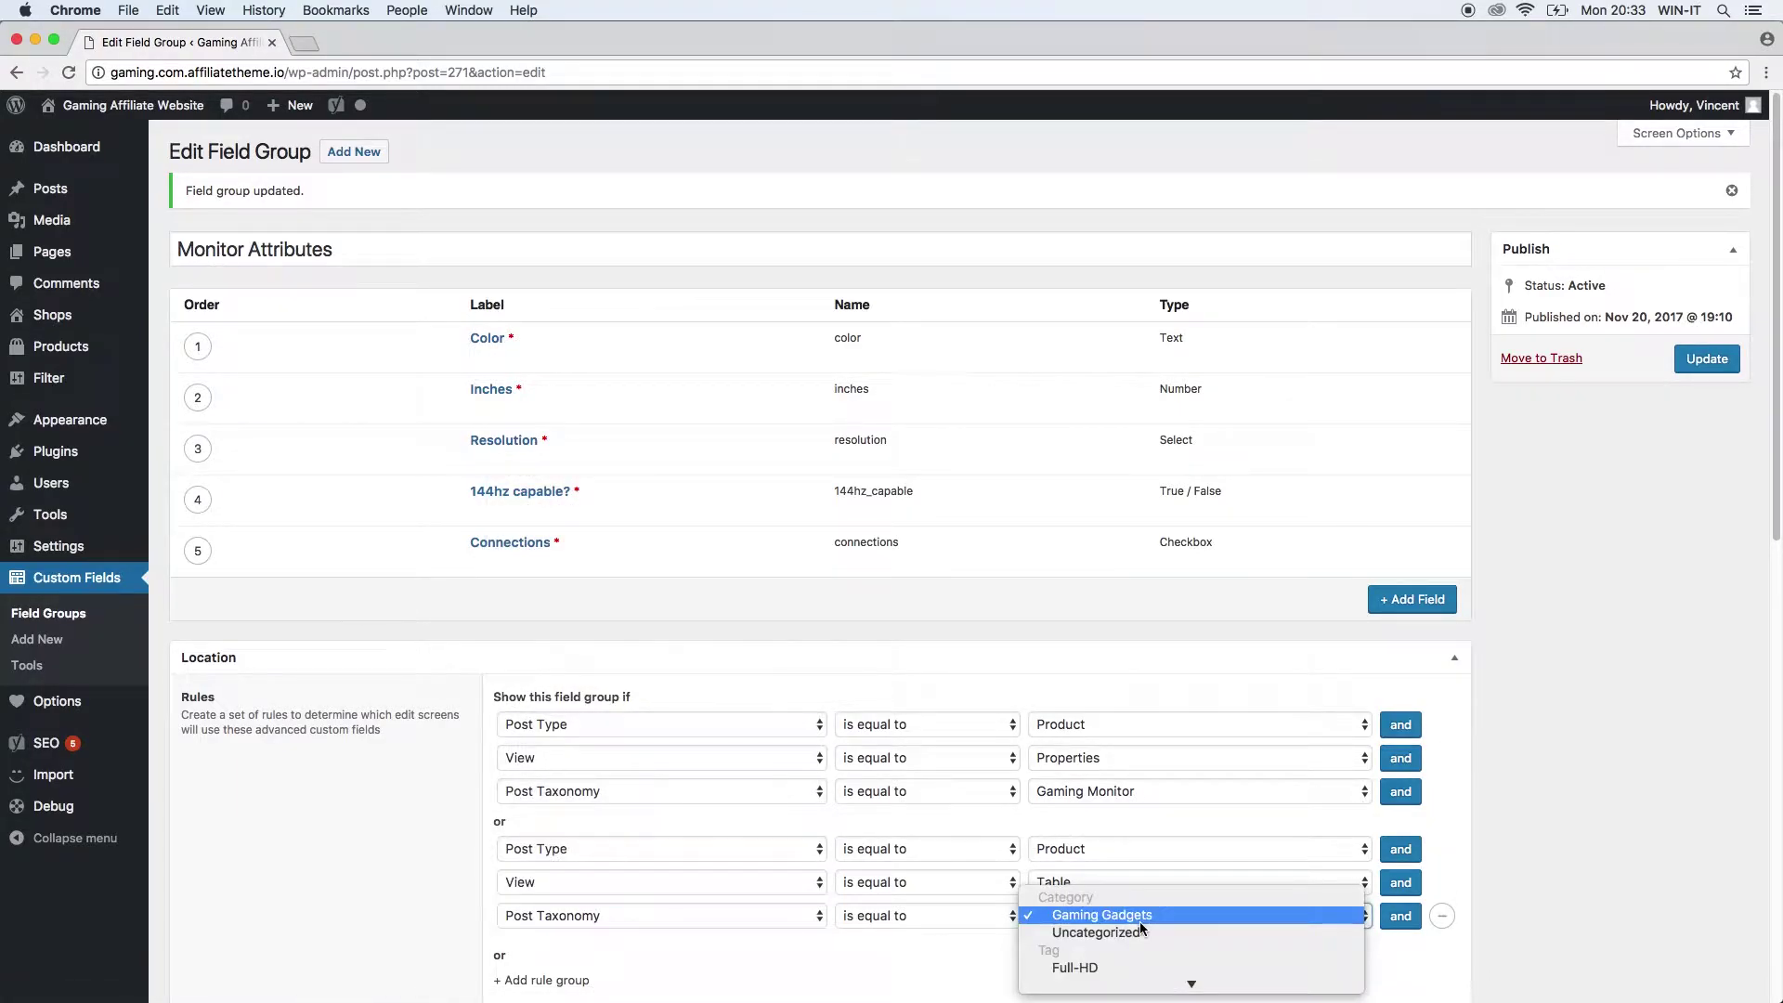
{"action": "scroll", "coordinate": [1140, 921], "scroll_direction": "down", "scroll_amount": 5}
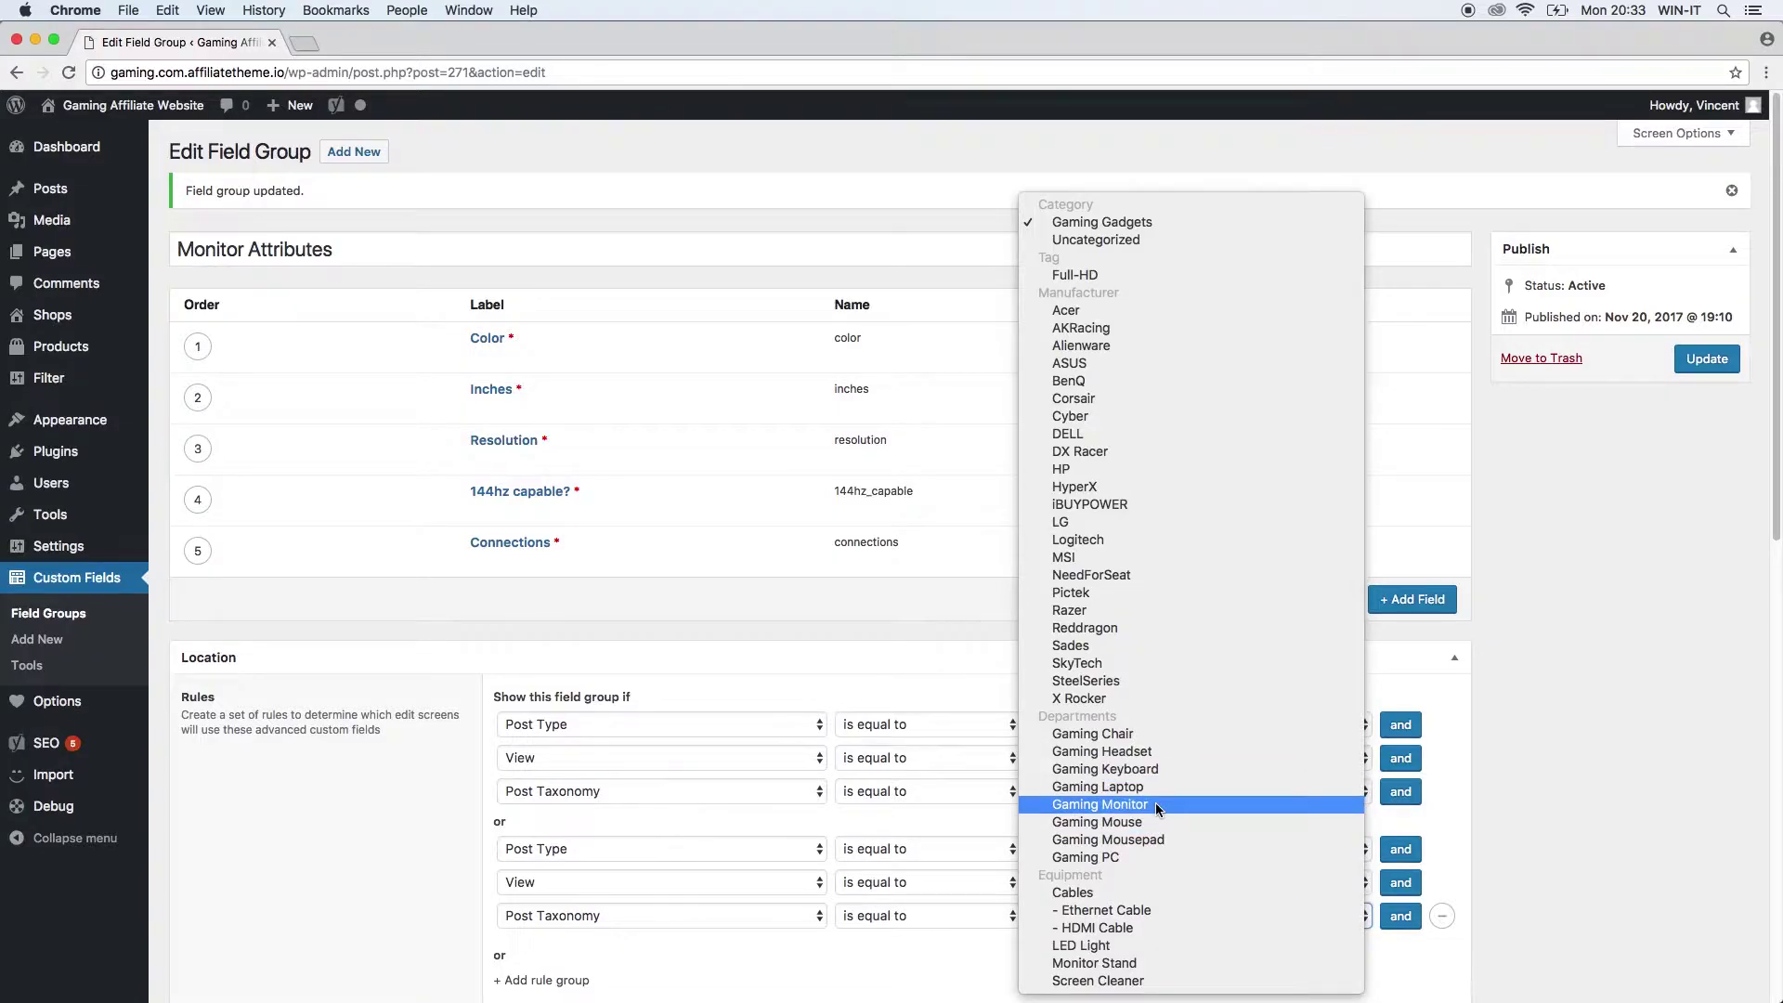
{"action": "left_click", "coordinate": [1155, 803]}
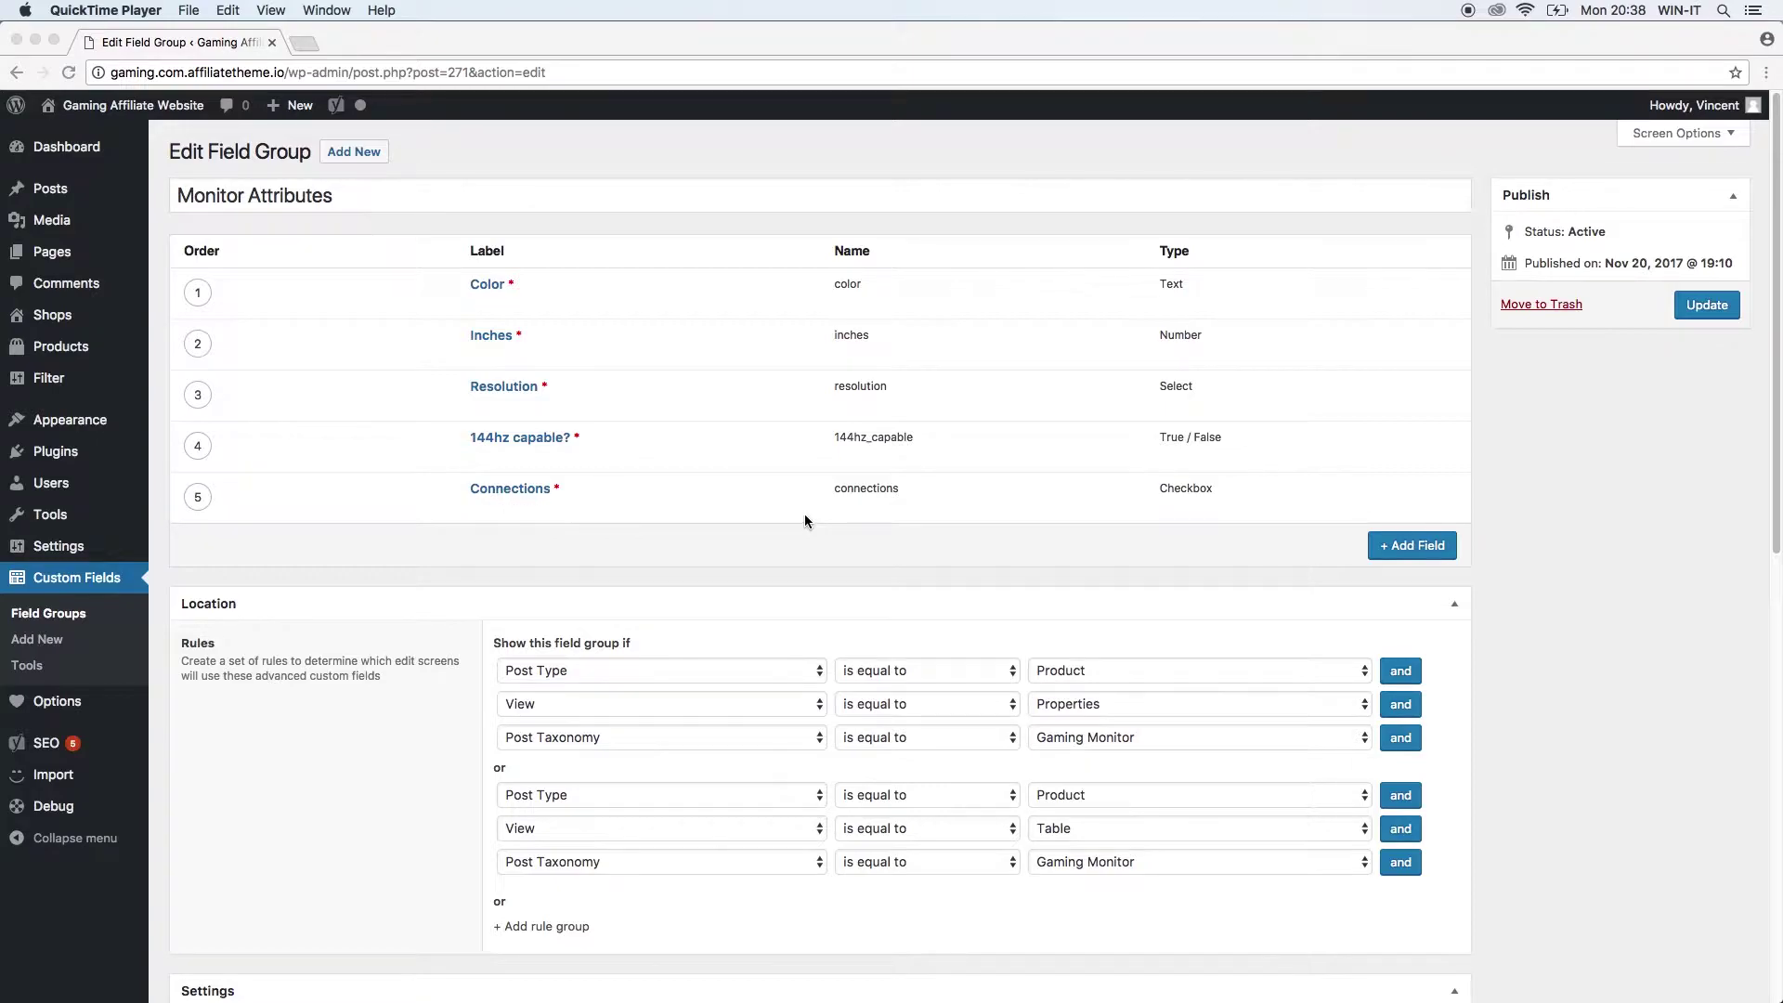
- Open the Samsung curved LCD monitor from the products list for editing and shorten its title to "Samsung LC24F396FHUXEN"
{"action": "left_click", "coordinate": [173, 366]}
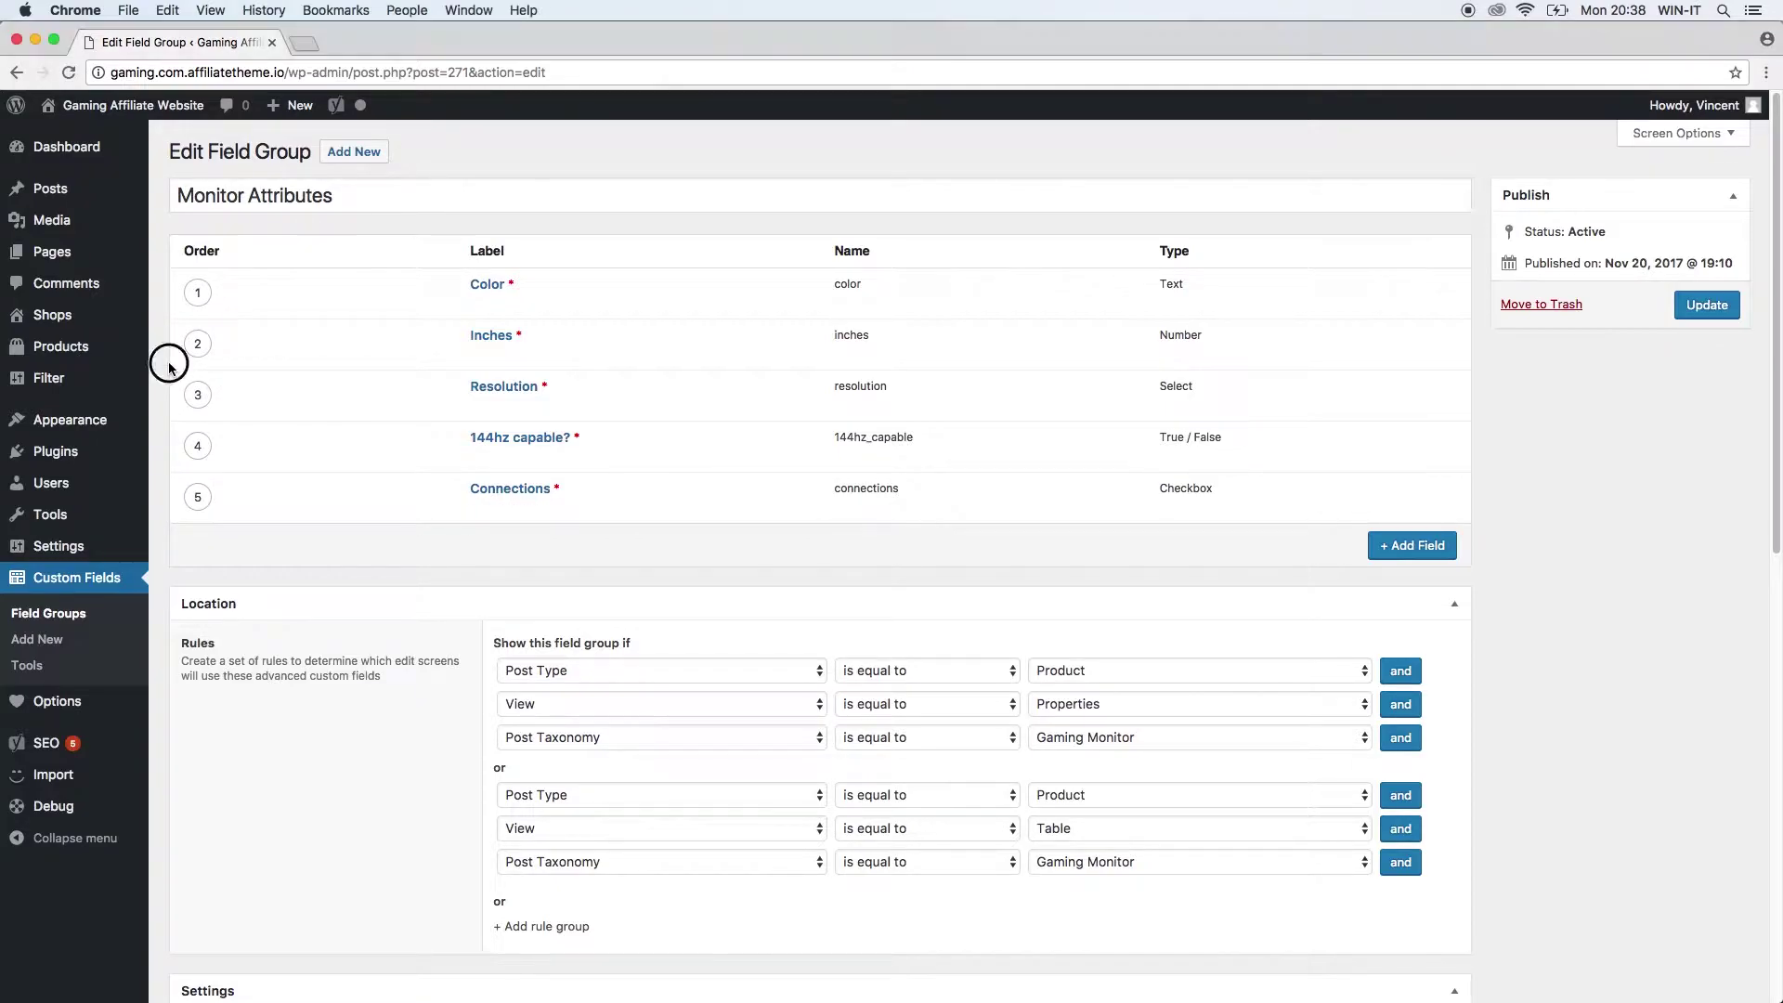
{"action": "mouse_move", "coordinate": [93, 346]}
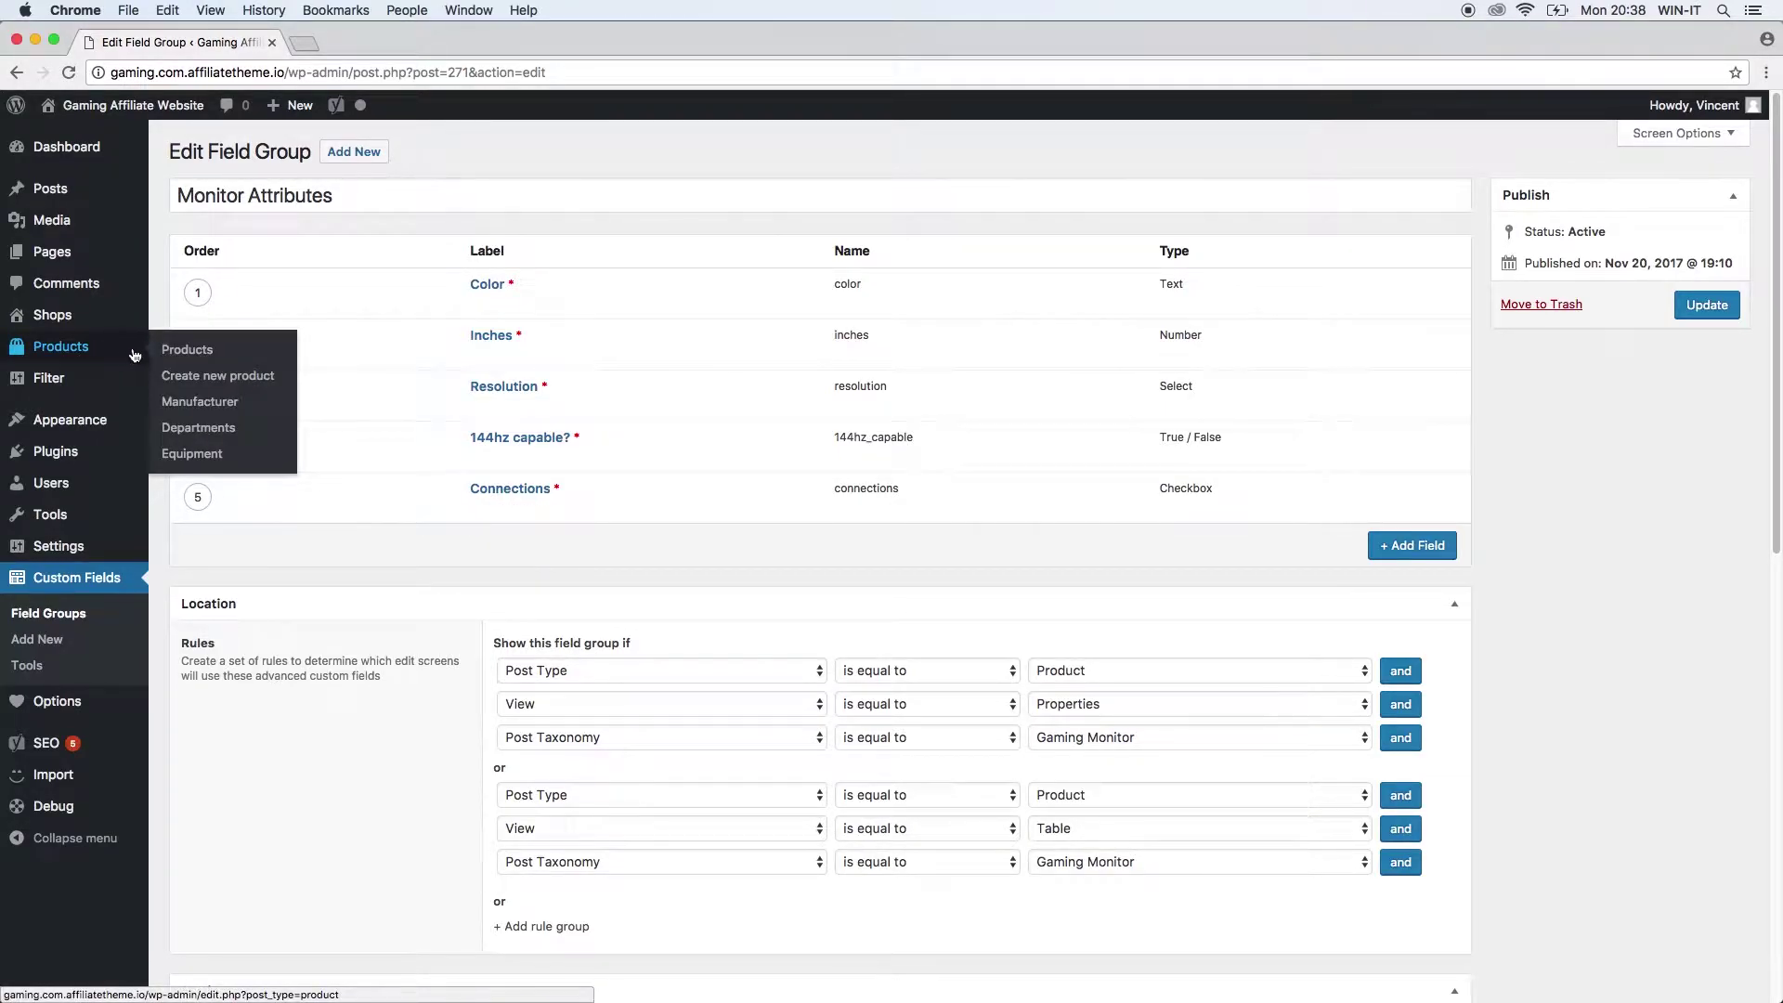
{"action": "left_click", "coordinate": [190, 351]}
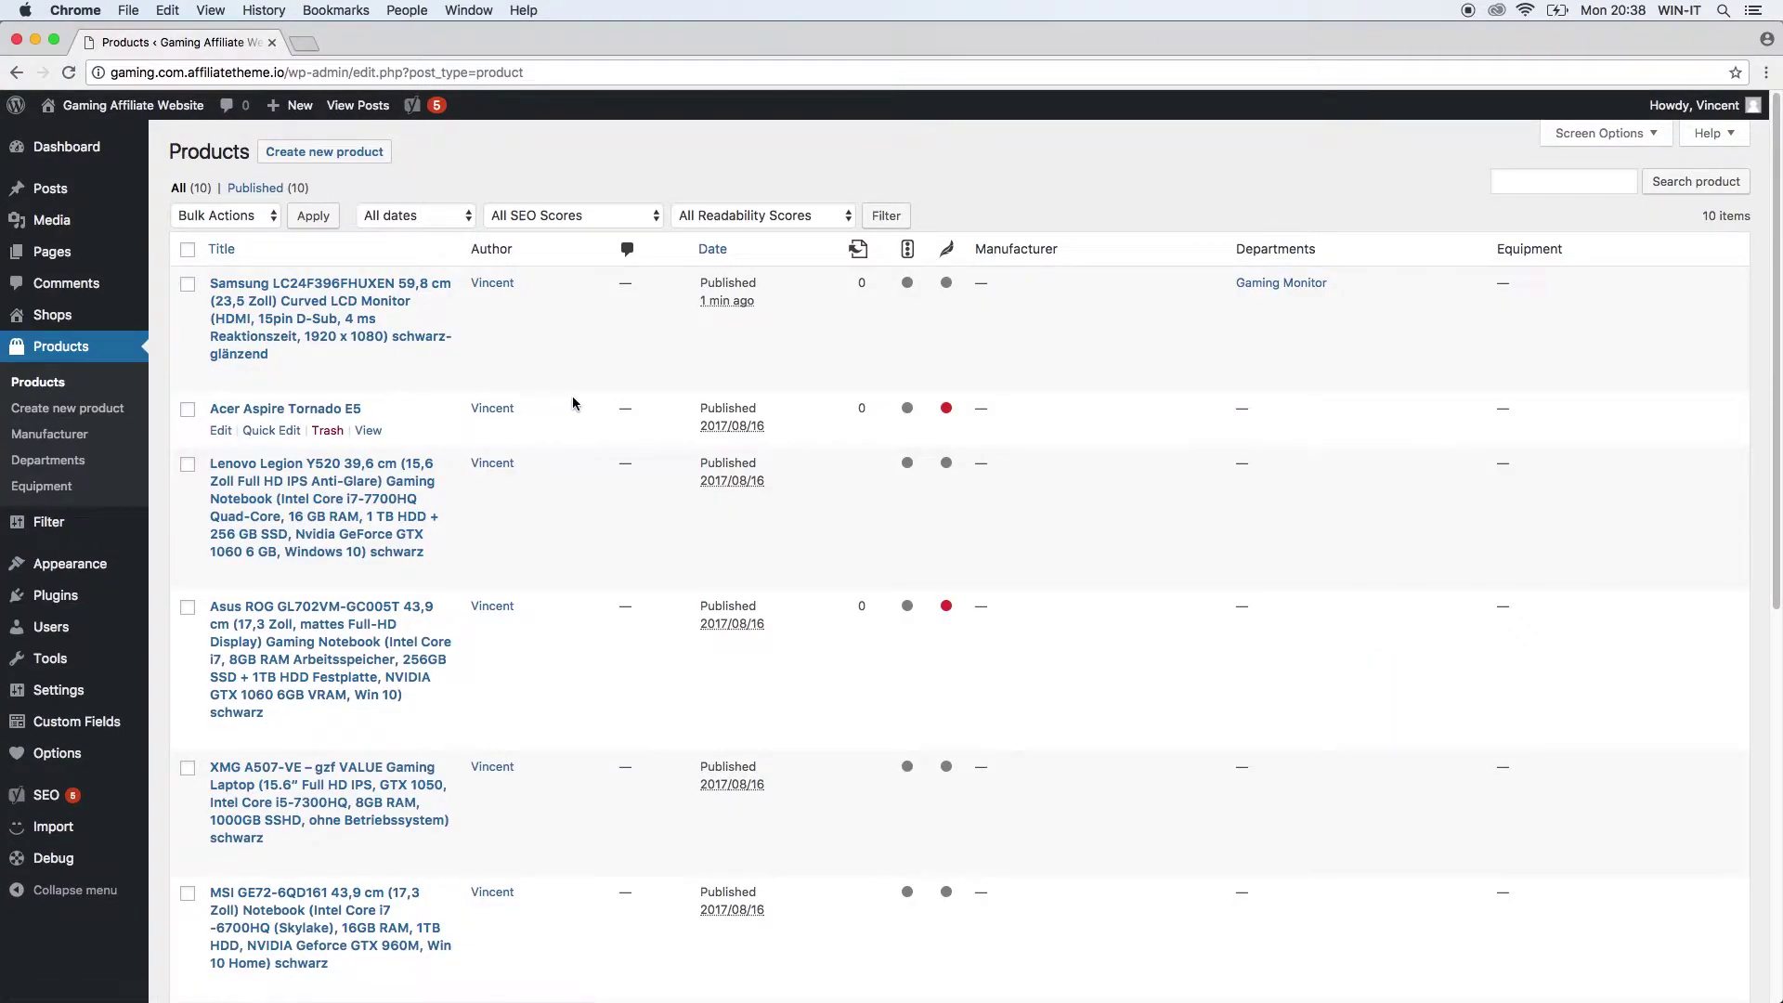
{"action": "left_click", "coordinate": [221, 376]}
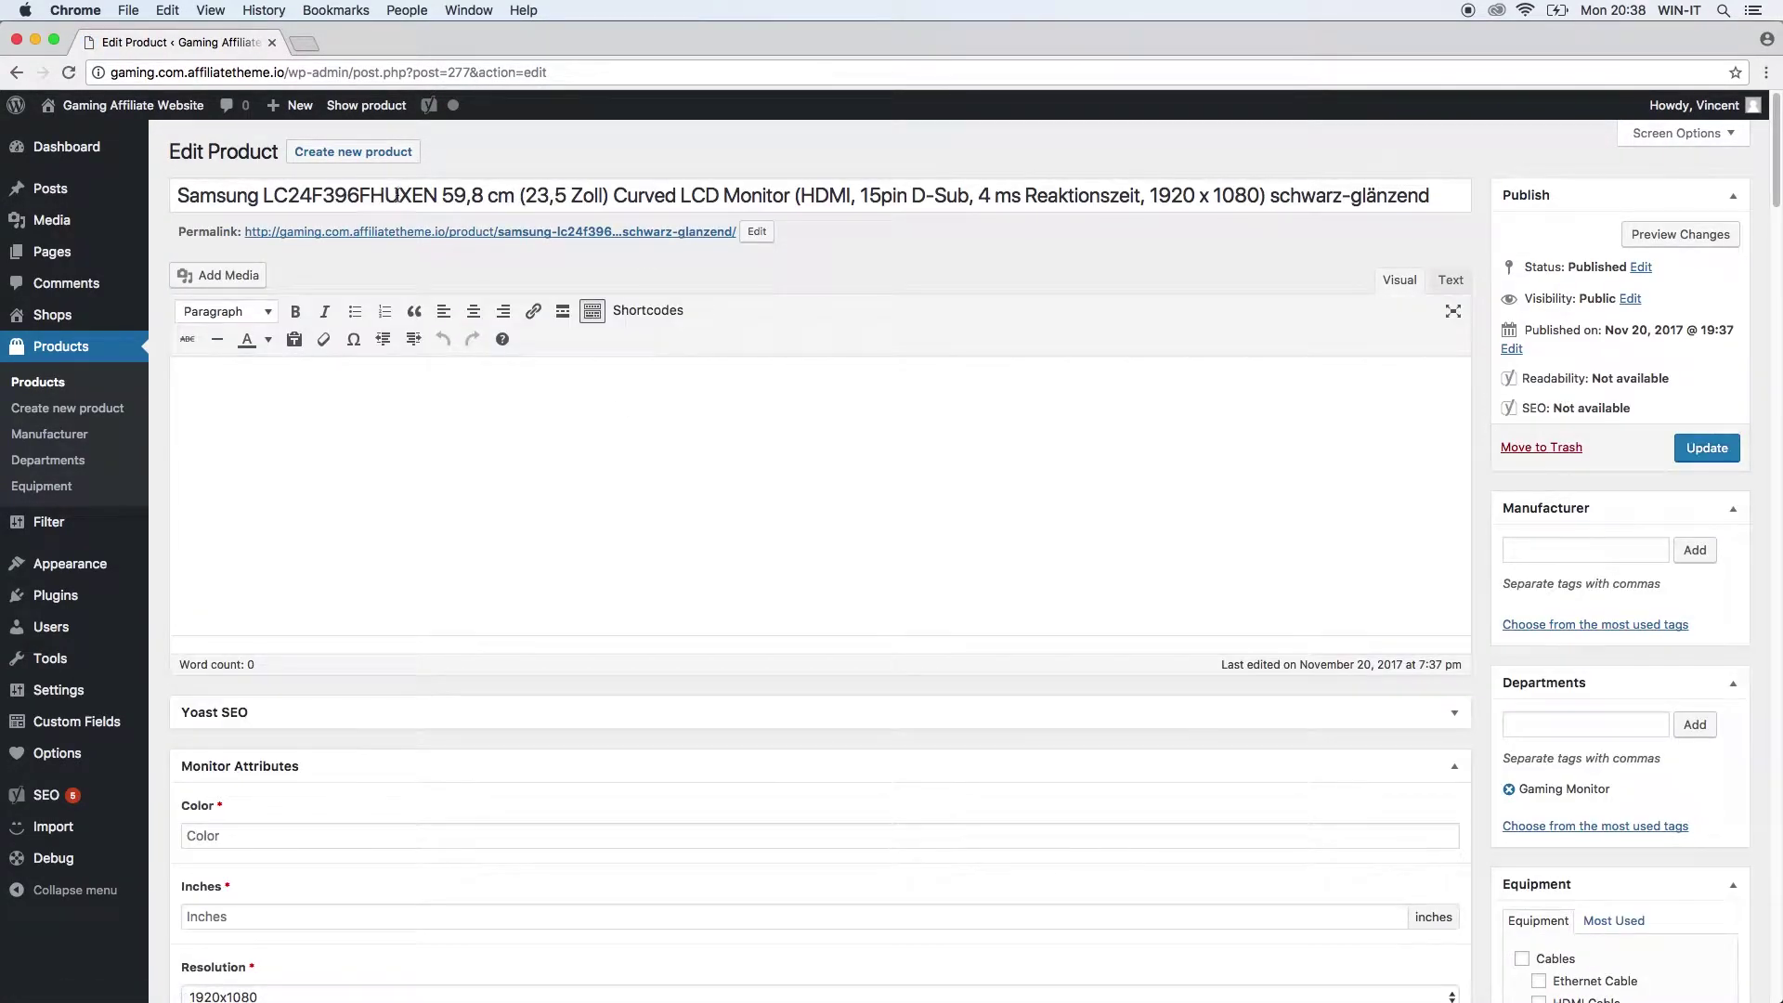
{"action": "left_click_drag", "start_coordinate": [442, 196], "coordinate": [1776, 195]}
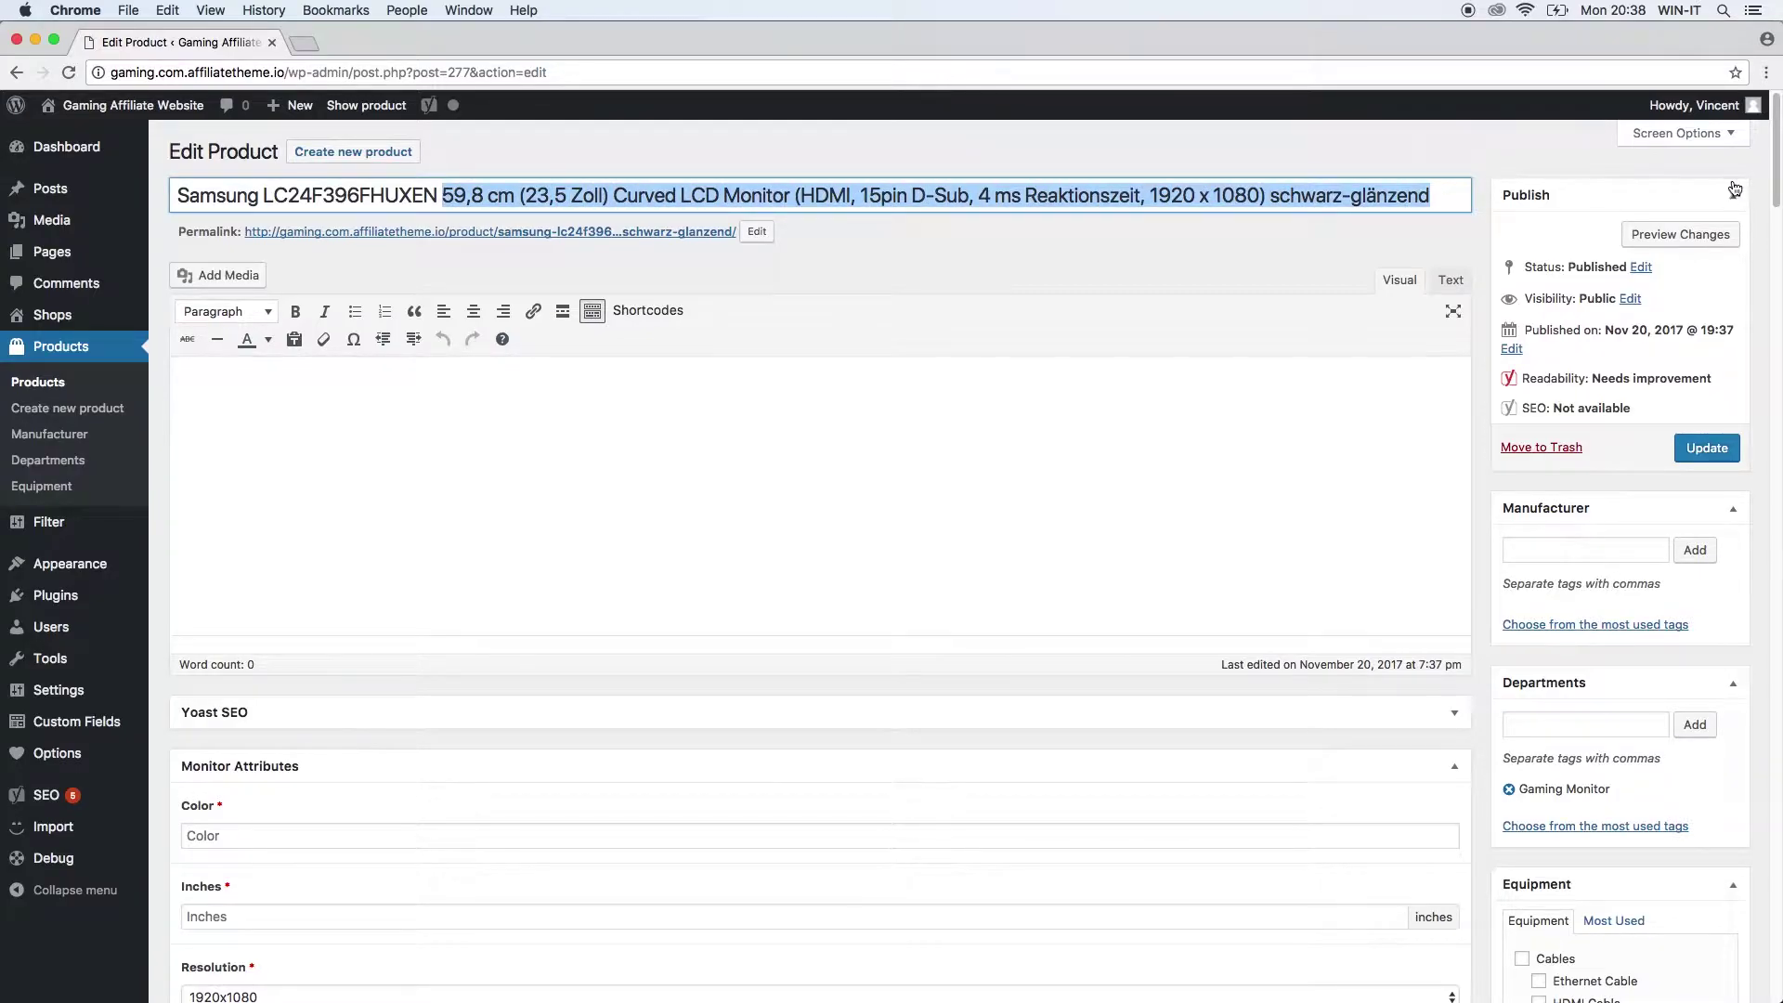
{"action": "key", "text": "BackSpace"}
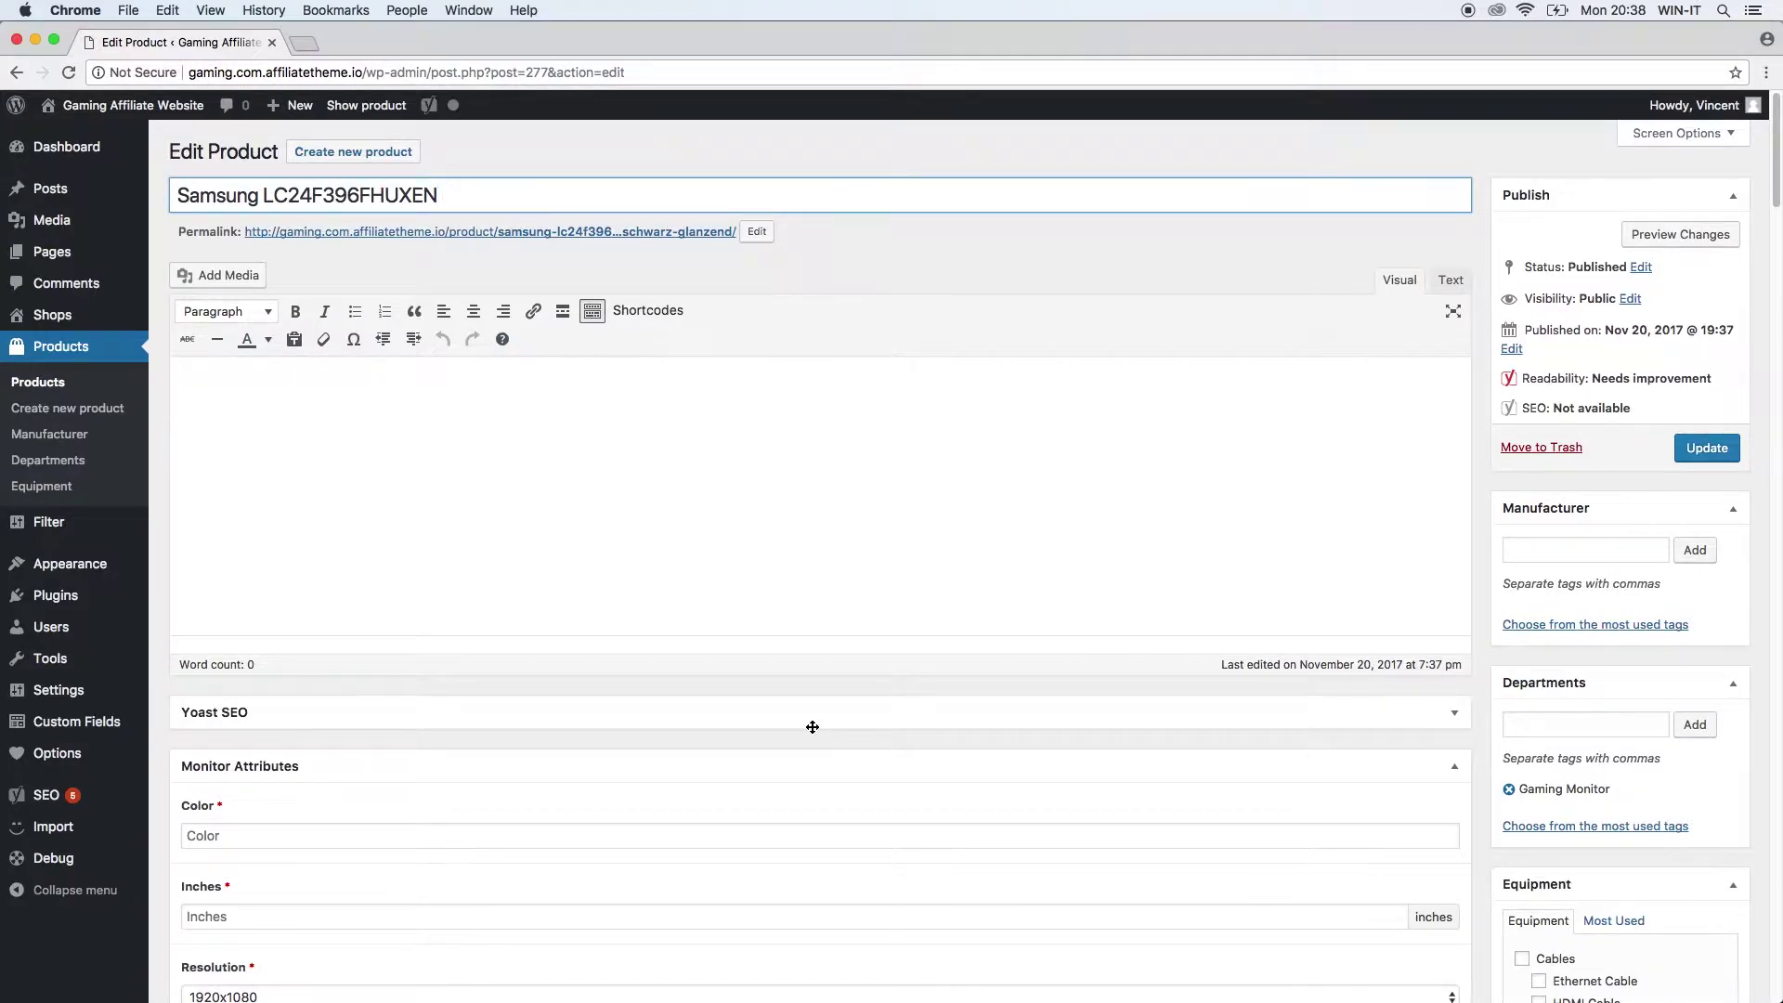
- Fill in the product's Monitor Attributes with Black as the color and 23 as the inches
{"action": "scroll", "coordinate": [811, 728], "scroll_direction": "down", "scroll_amount": 2}
{"action": "scroll", "coordinate": [637, 703], "scroll_direction": "down", "scroll_amount": 4}
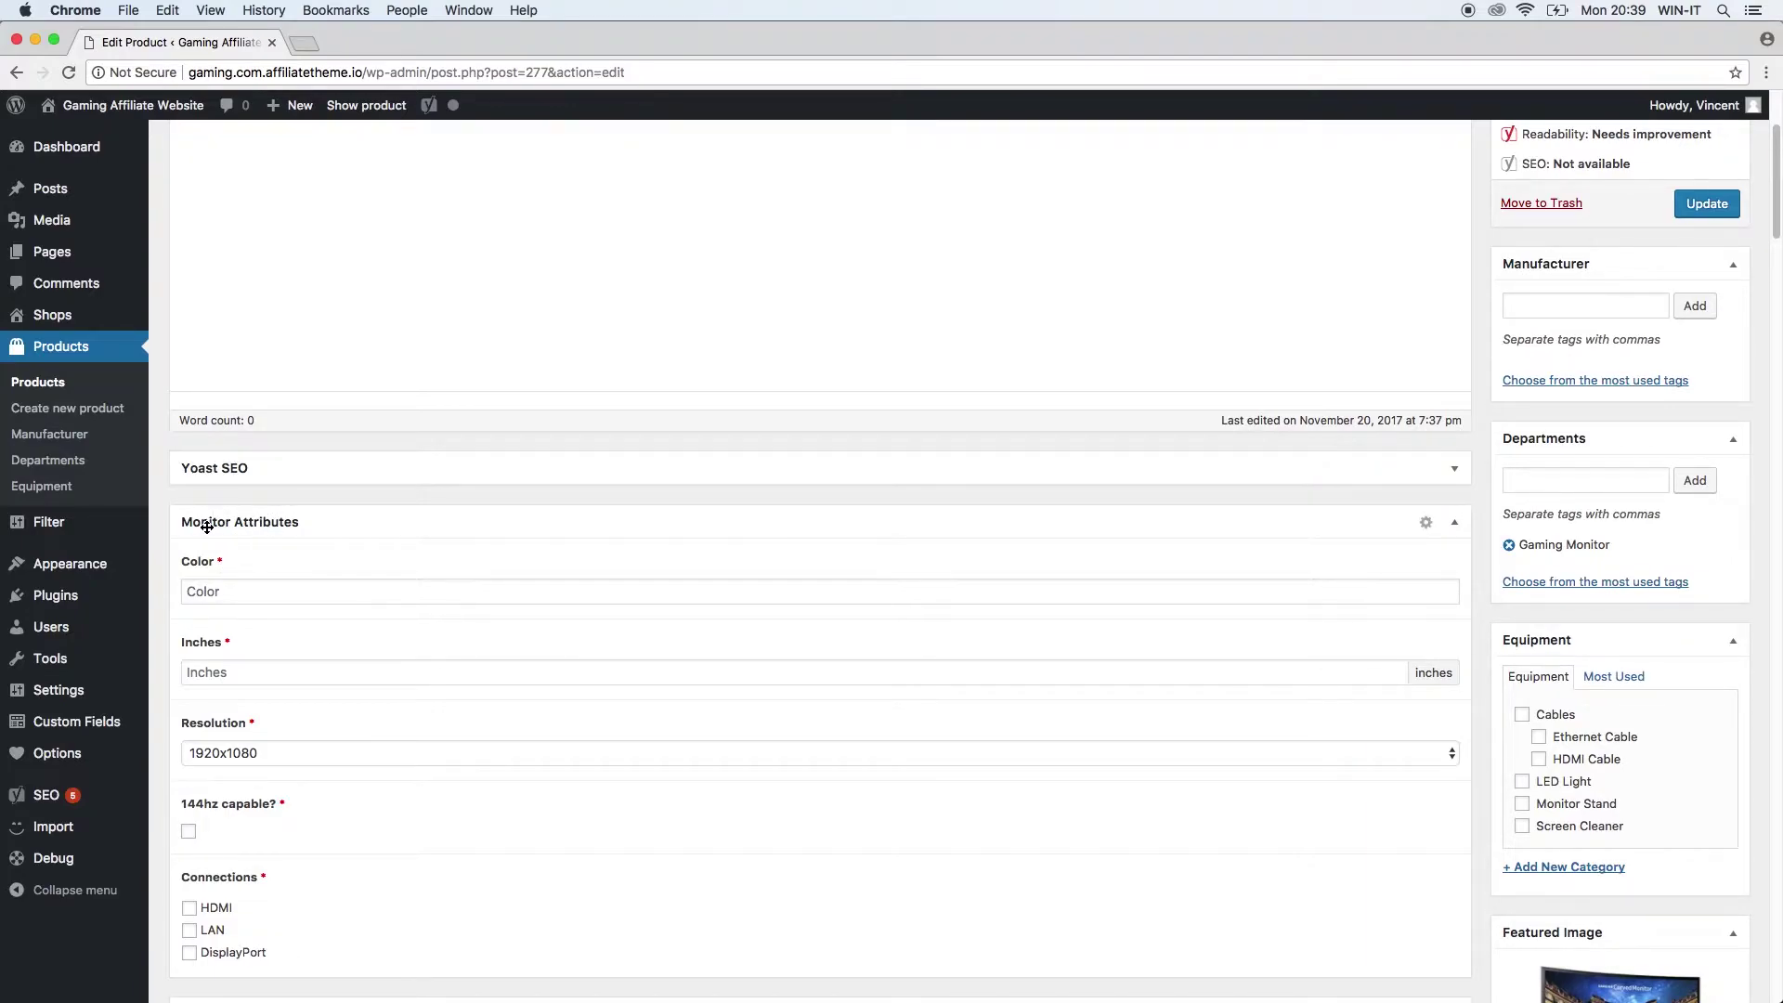
{"action": "scroll", "coordinate": [915, 616], "scroll_direction": "up", "scroll_amount": 5}
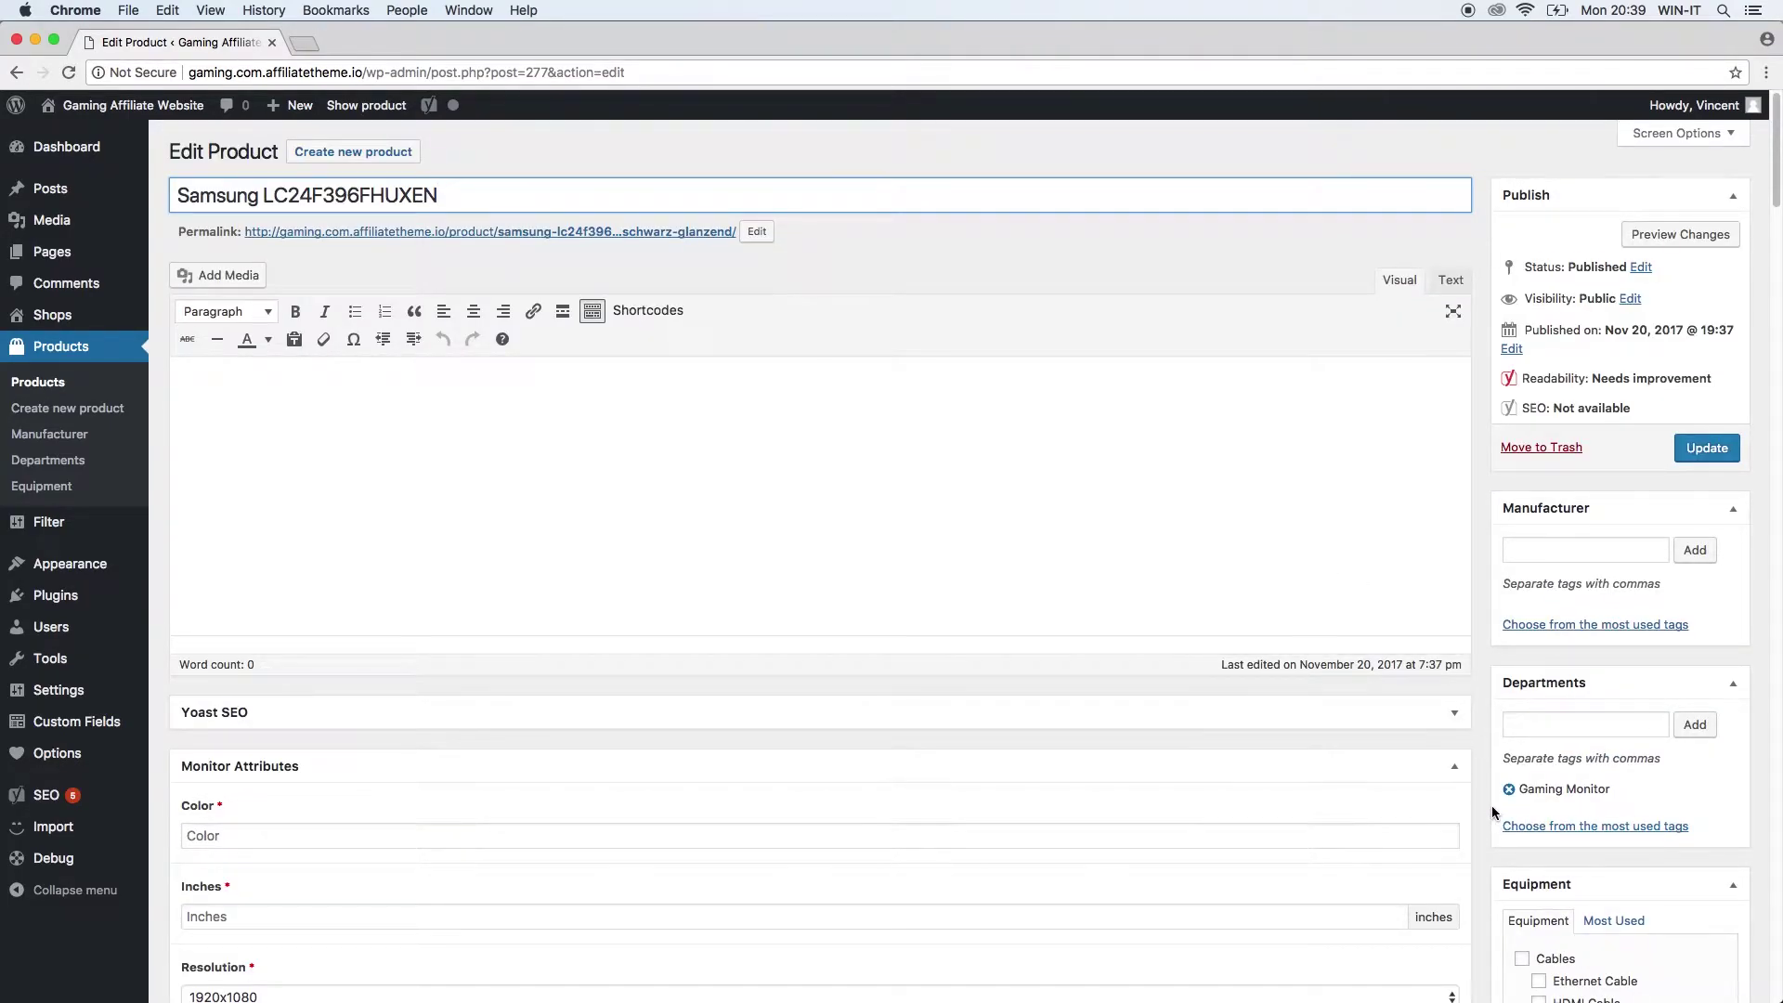
{"action": "scroll", "coordinate": [1486, 809], "scroll_direction": "down", "scroll_amount": 5}
{"action": "scroll", "coordinate": [1482, 810], "scroll_direction": "down", "scroll_amount": 10}
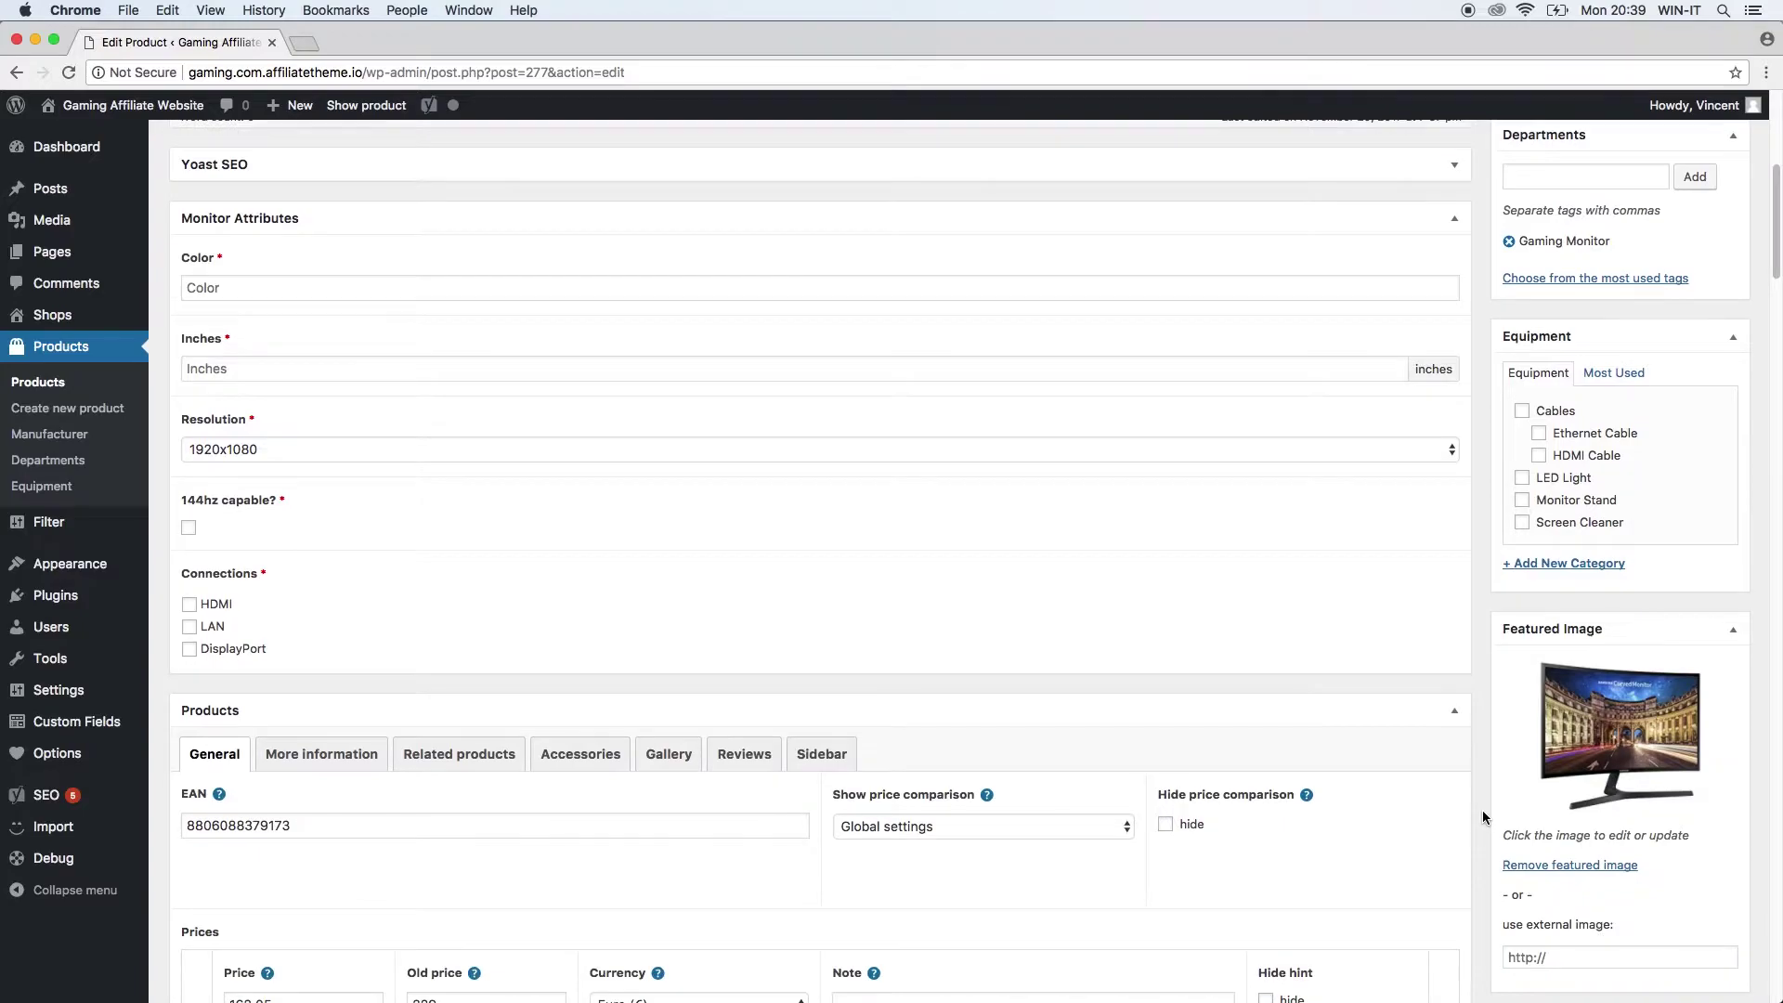
{"action": "scroll", "coordinate": [1443, 694], "scroll_direction": "up", "scroll_amount": 10}
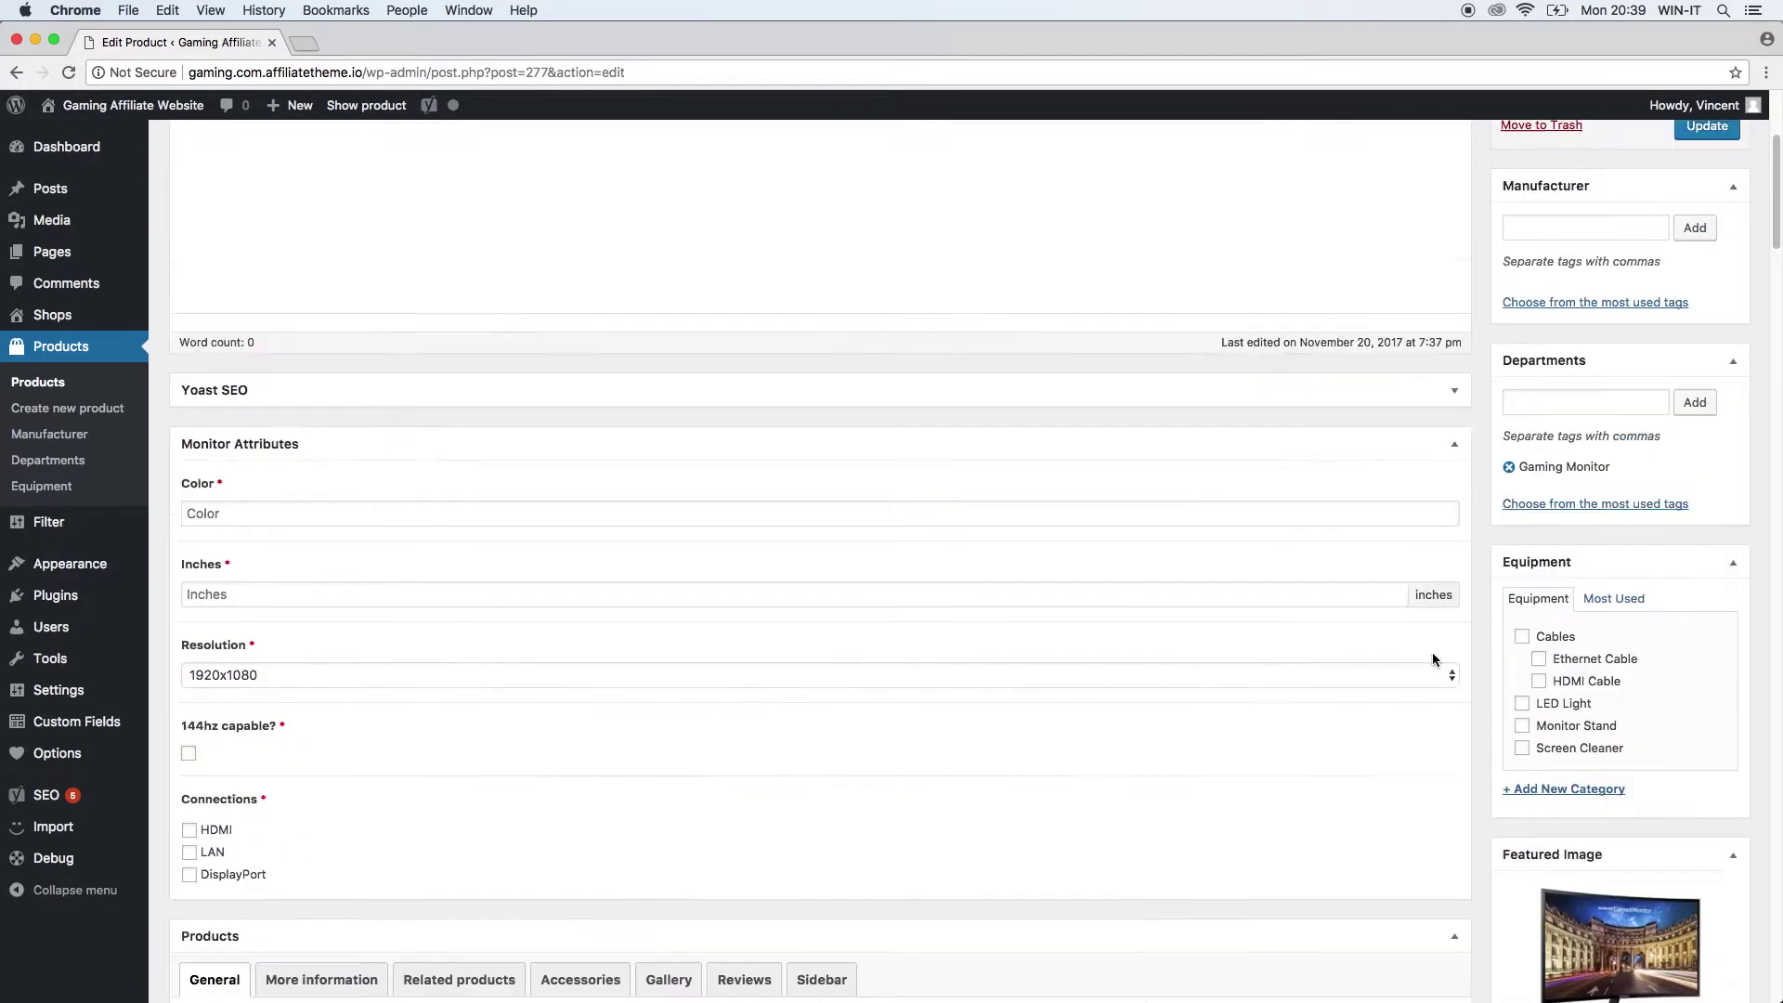
{"action": "left_click", "coordinate": [232, 542]}
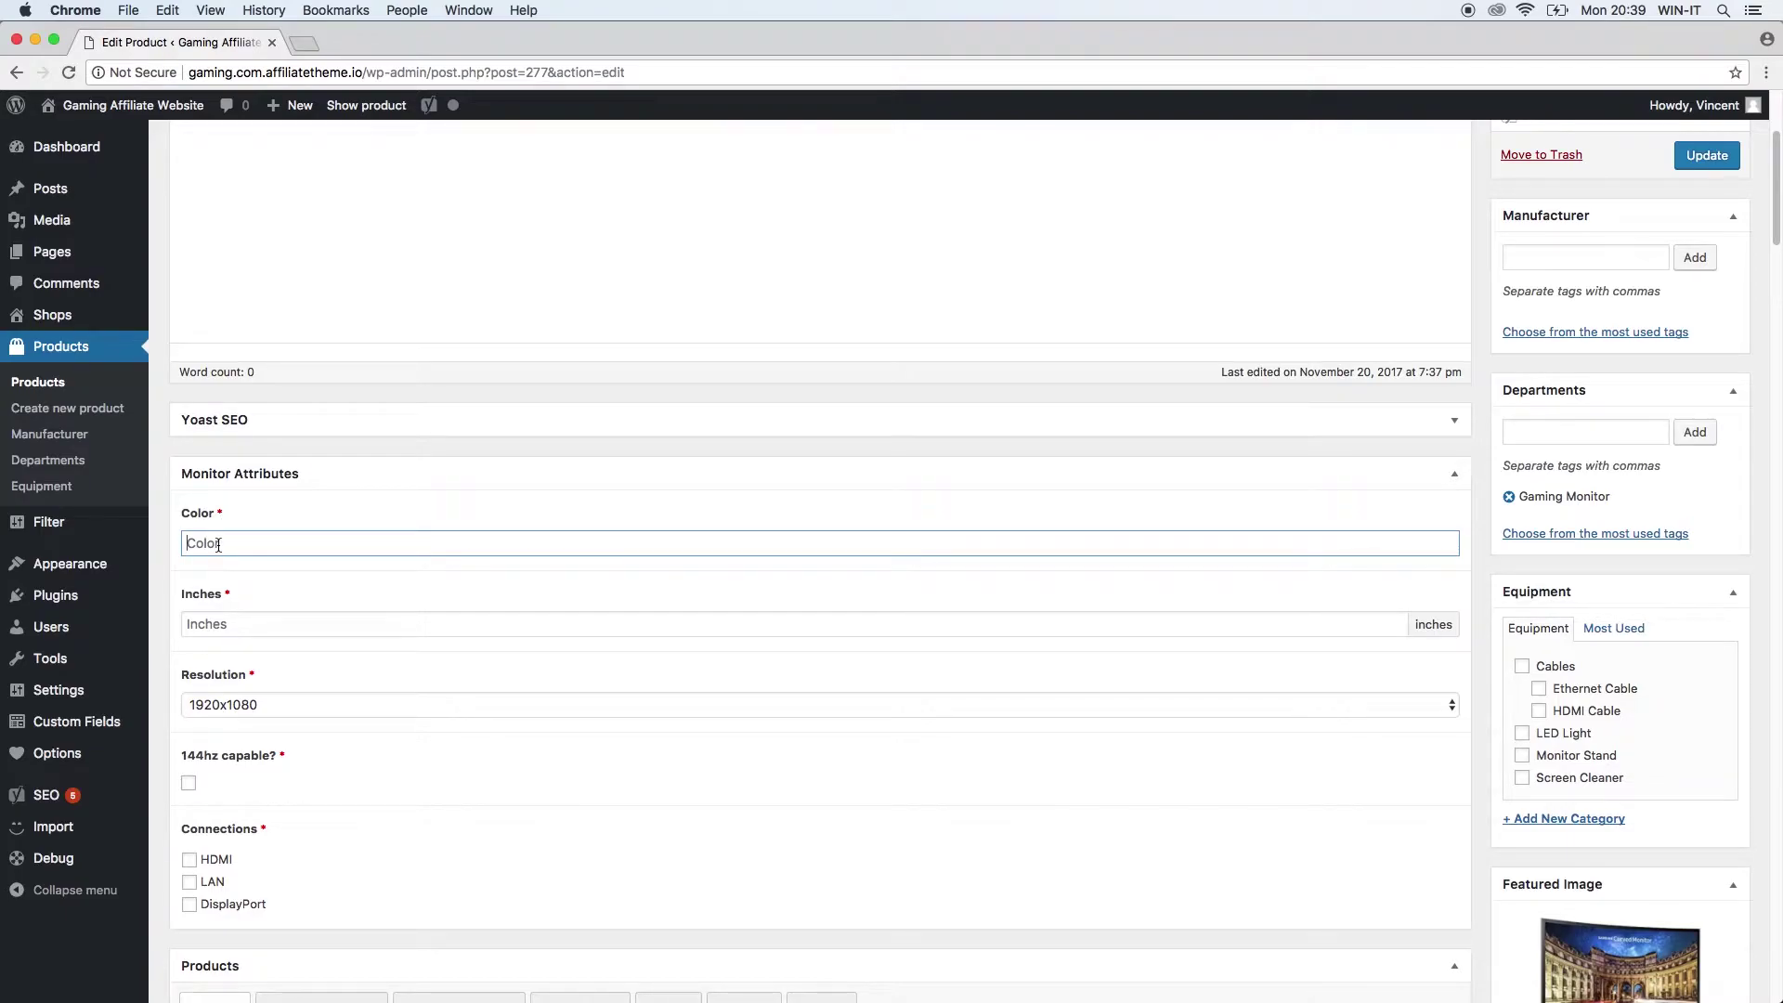
{"action": "type", "text": "Black"}
{"action": "left_click", "coordinate": [230, 626]}
{"action": "type", "text": "6"}
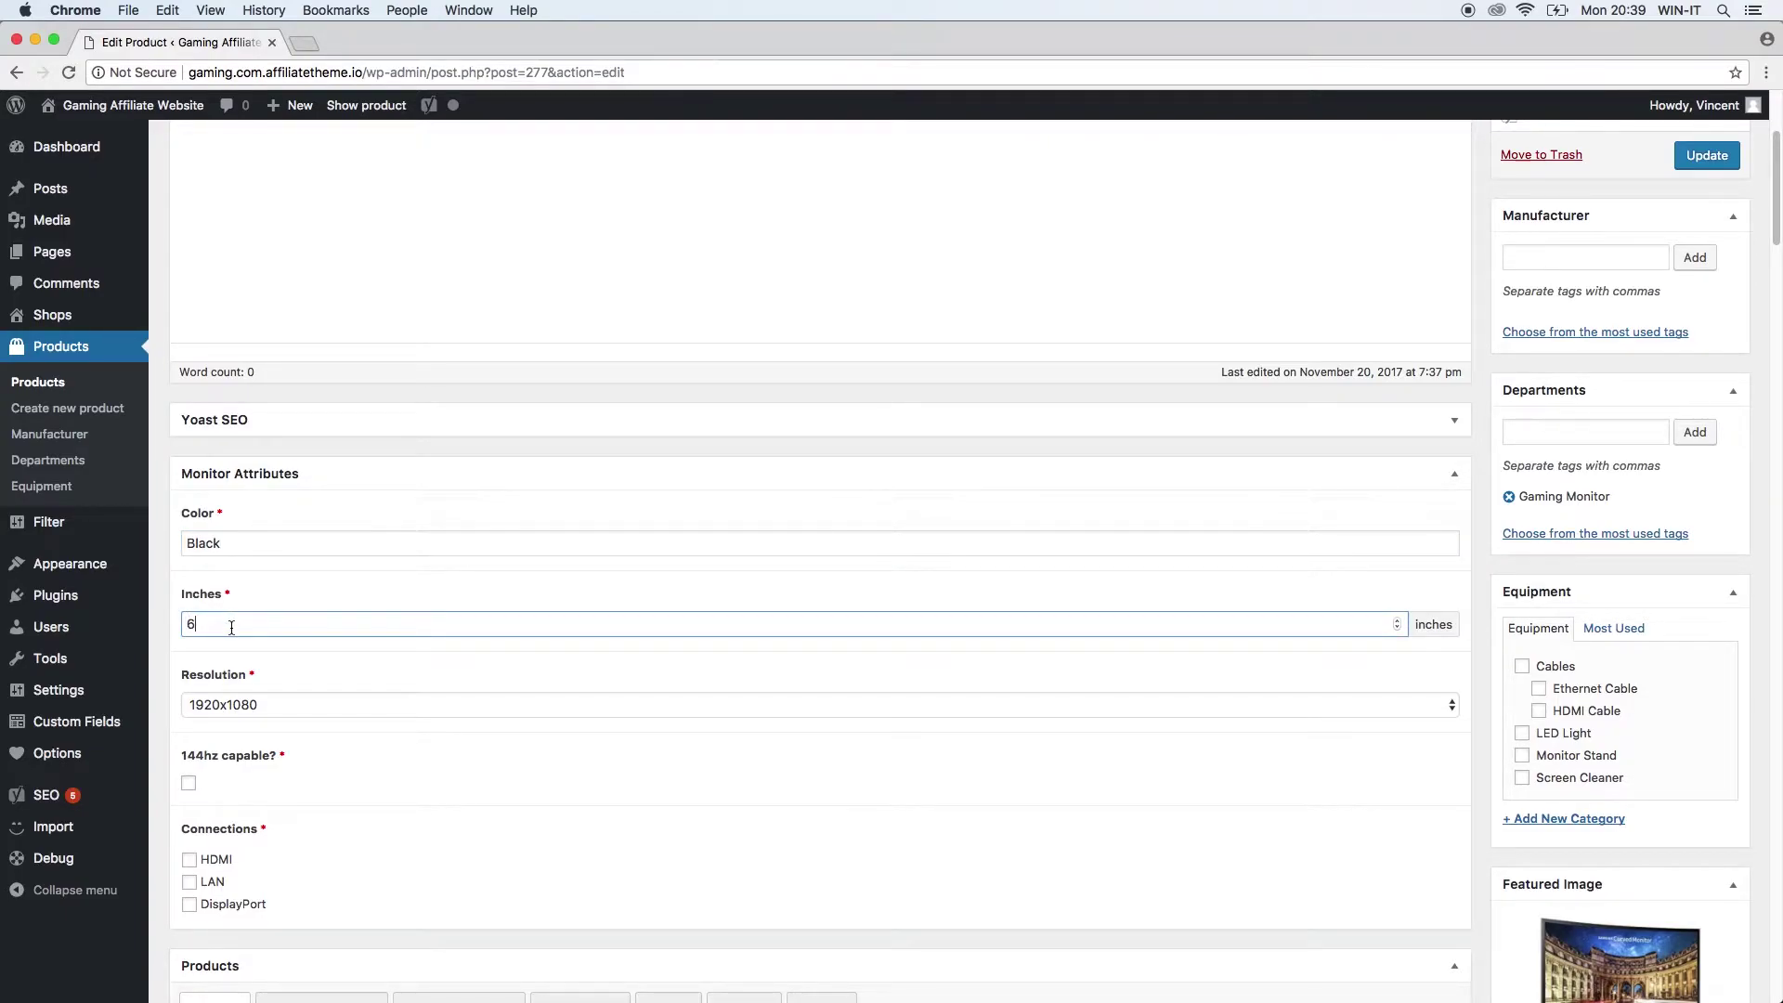
{"action": "left_click", "coordinate": [226, 626]}
{"action": "key", "text": "BackSpace"}
{"action": "type", "text": "23"}
- Select 1920x1080 as the resolution, mark the monitor as 144hz capable, and choose HDMI and DisplayPort as its connections
{"action": "left_click", "coordinate": [282, 705]}
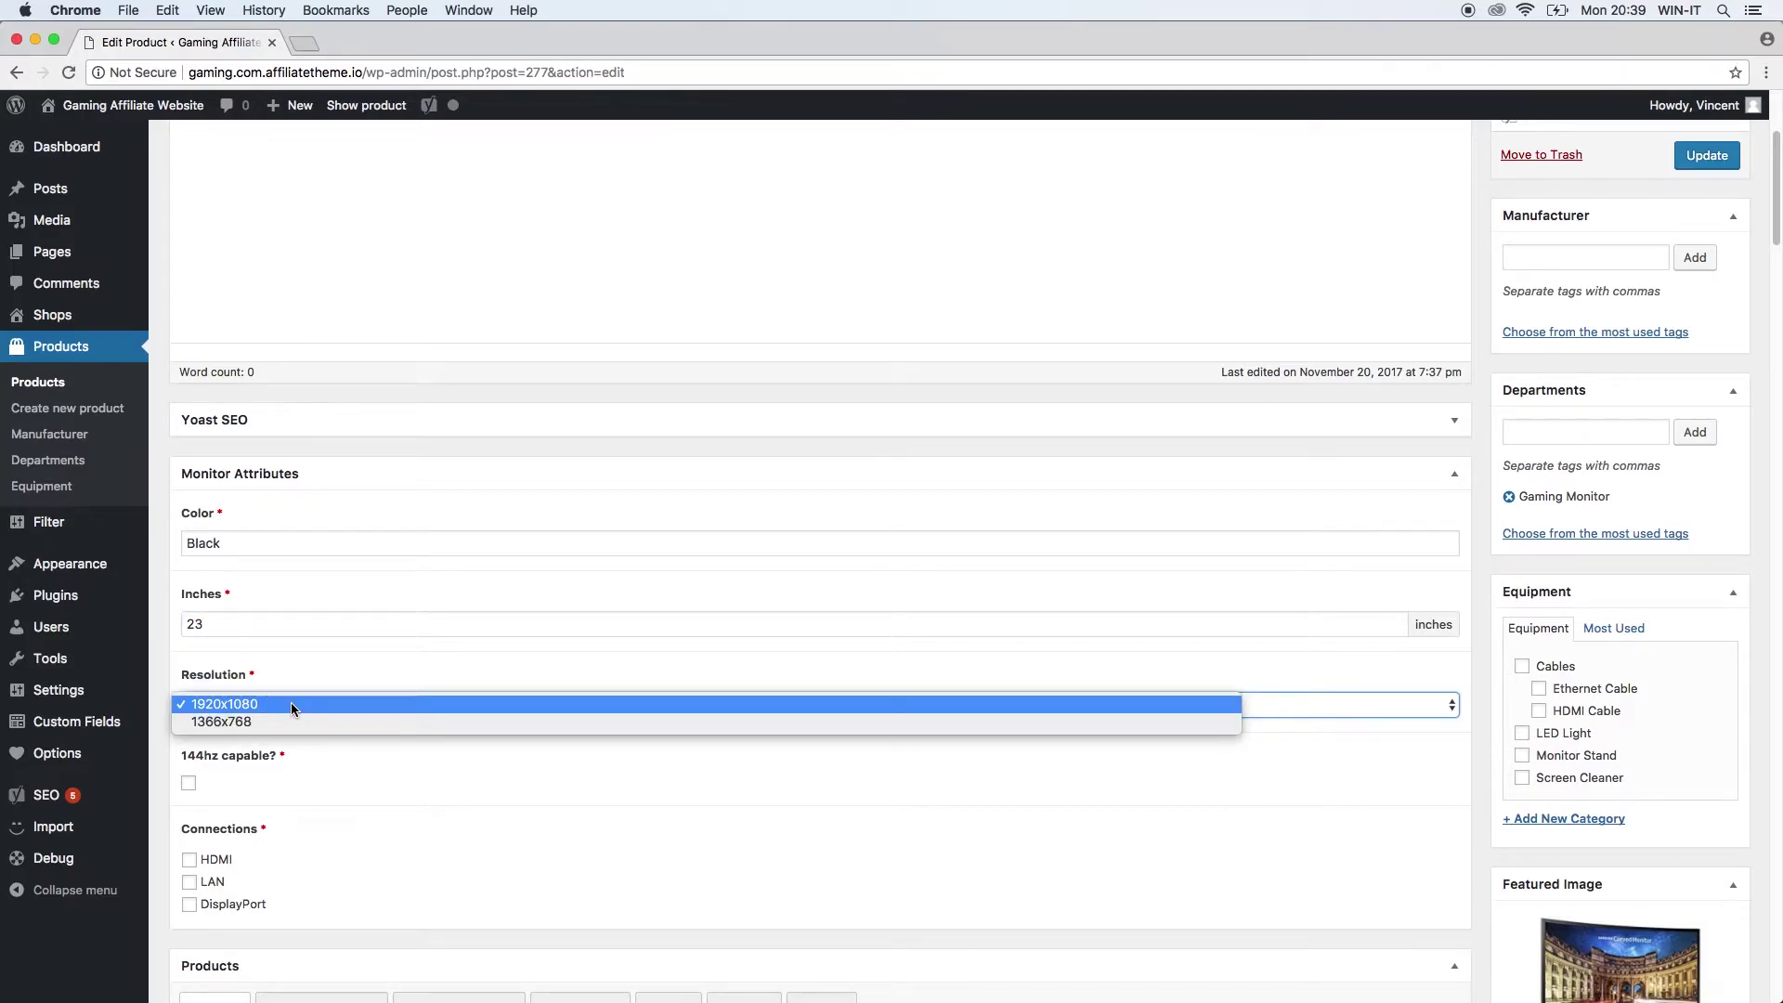
{"action": "left_click", "coordinate": [287, 706]}
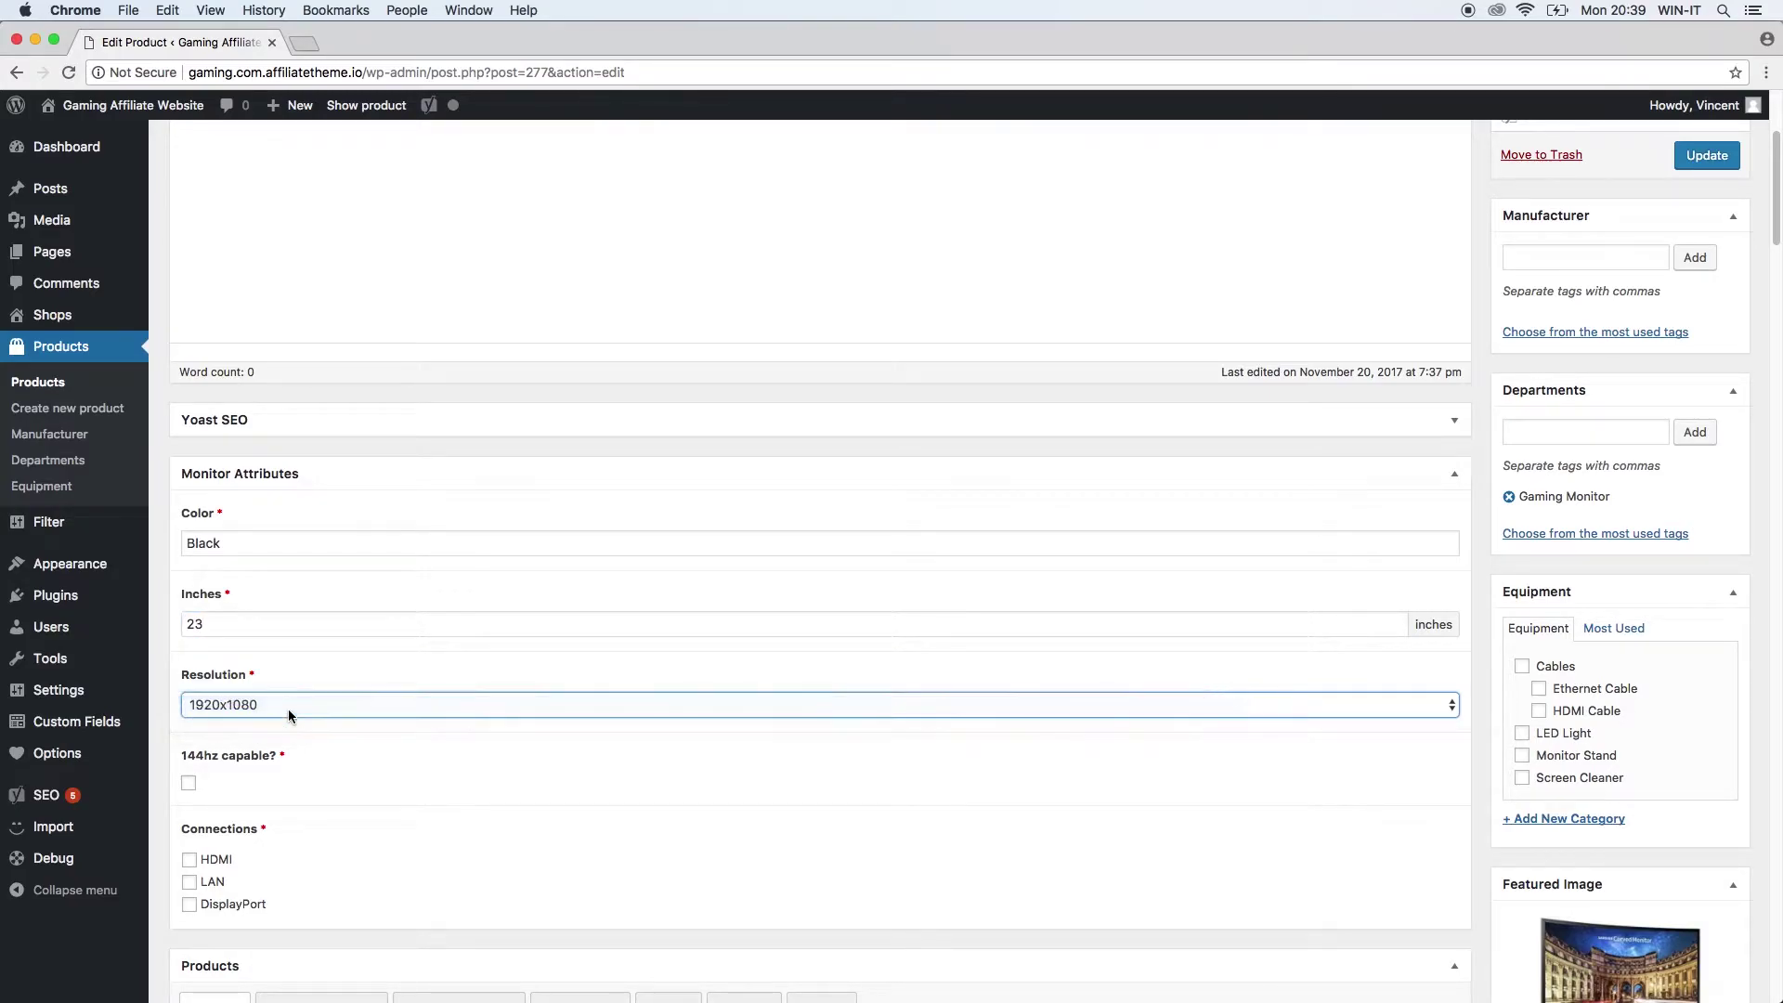
{"action": "scroll", "coordinate": [314, 766], "scroll_direction": "down", "scroll_amount": 2}
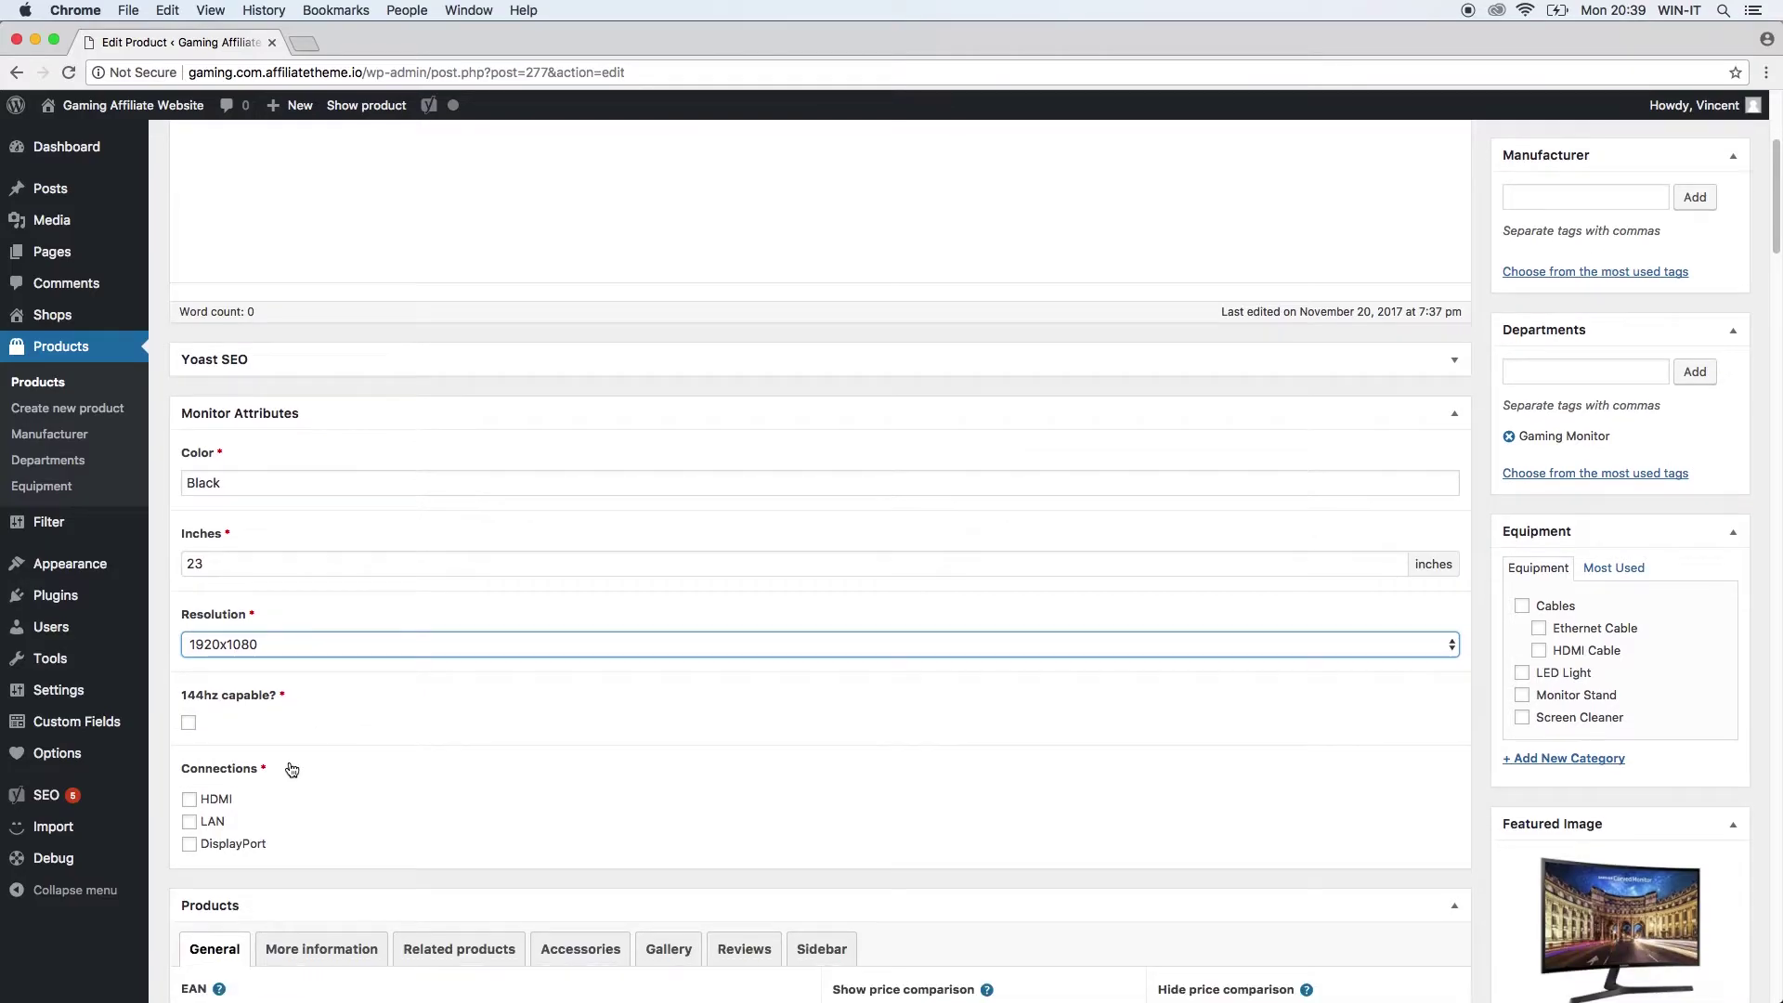
{"action": "left_click", "coordinate": [187, 723]}
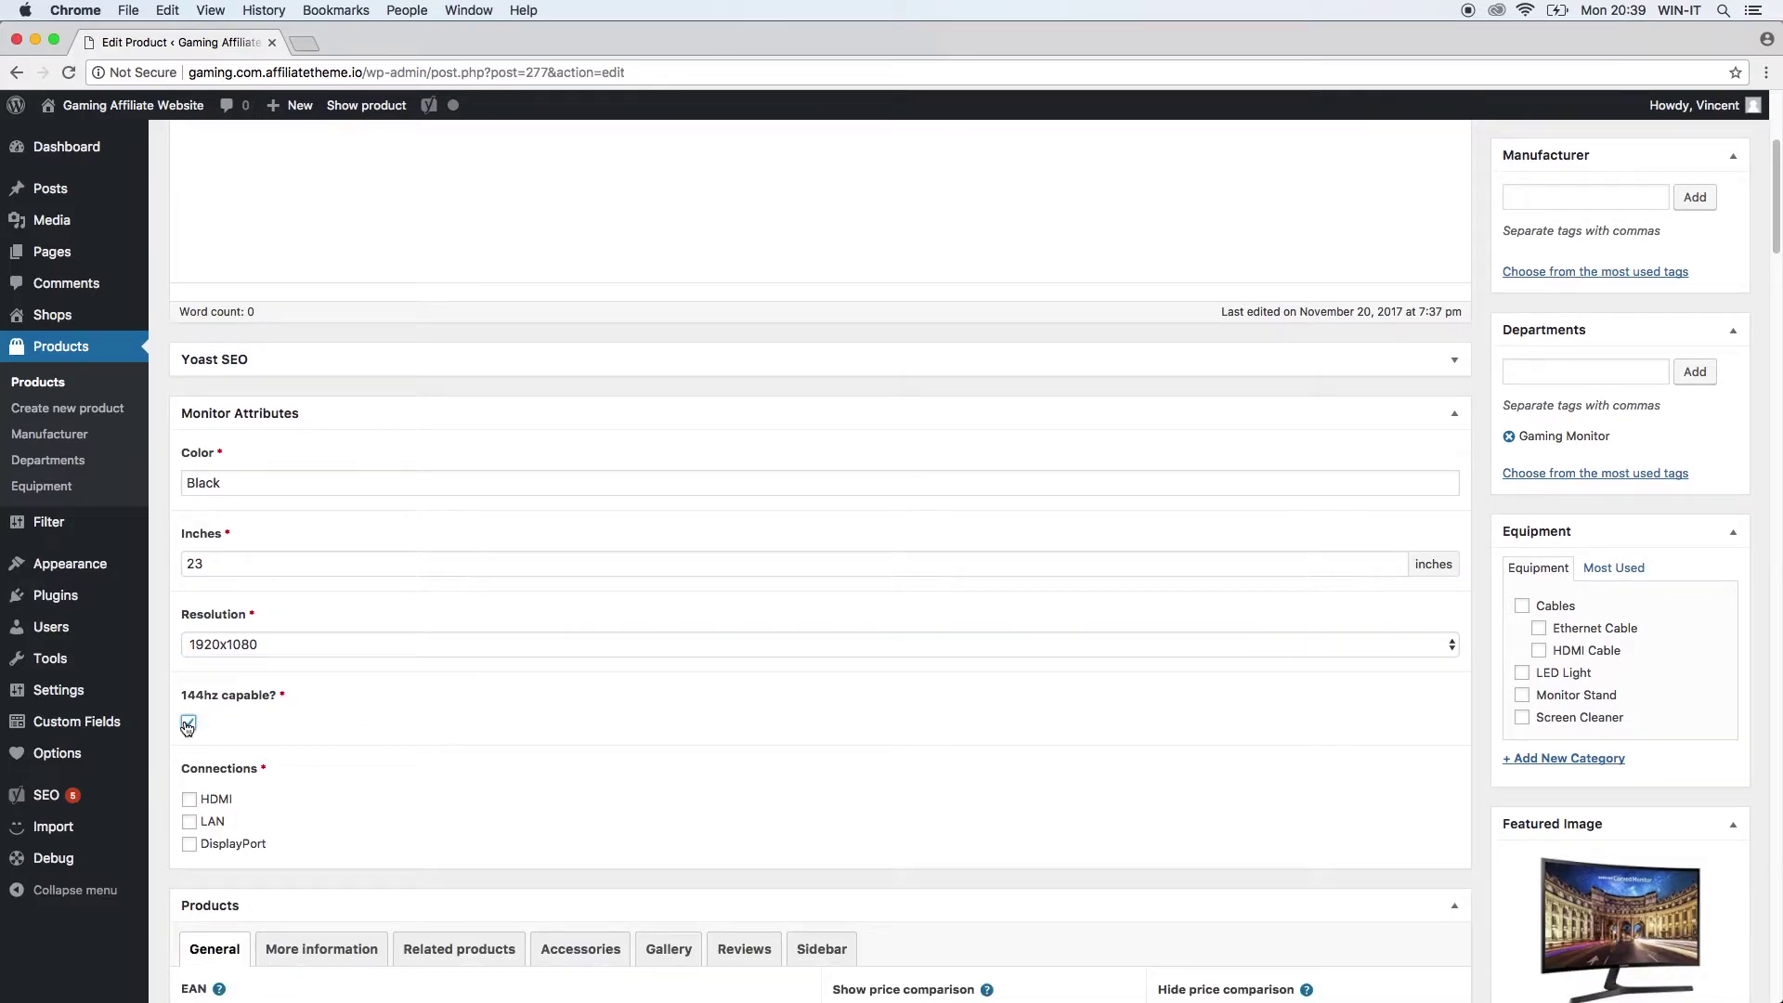
{"action": "left_click", "coordinate": [314, 733]}
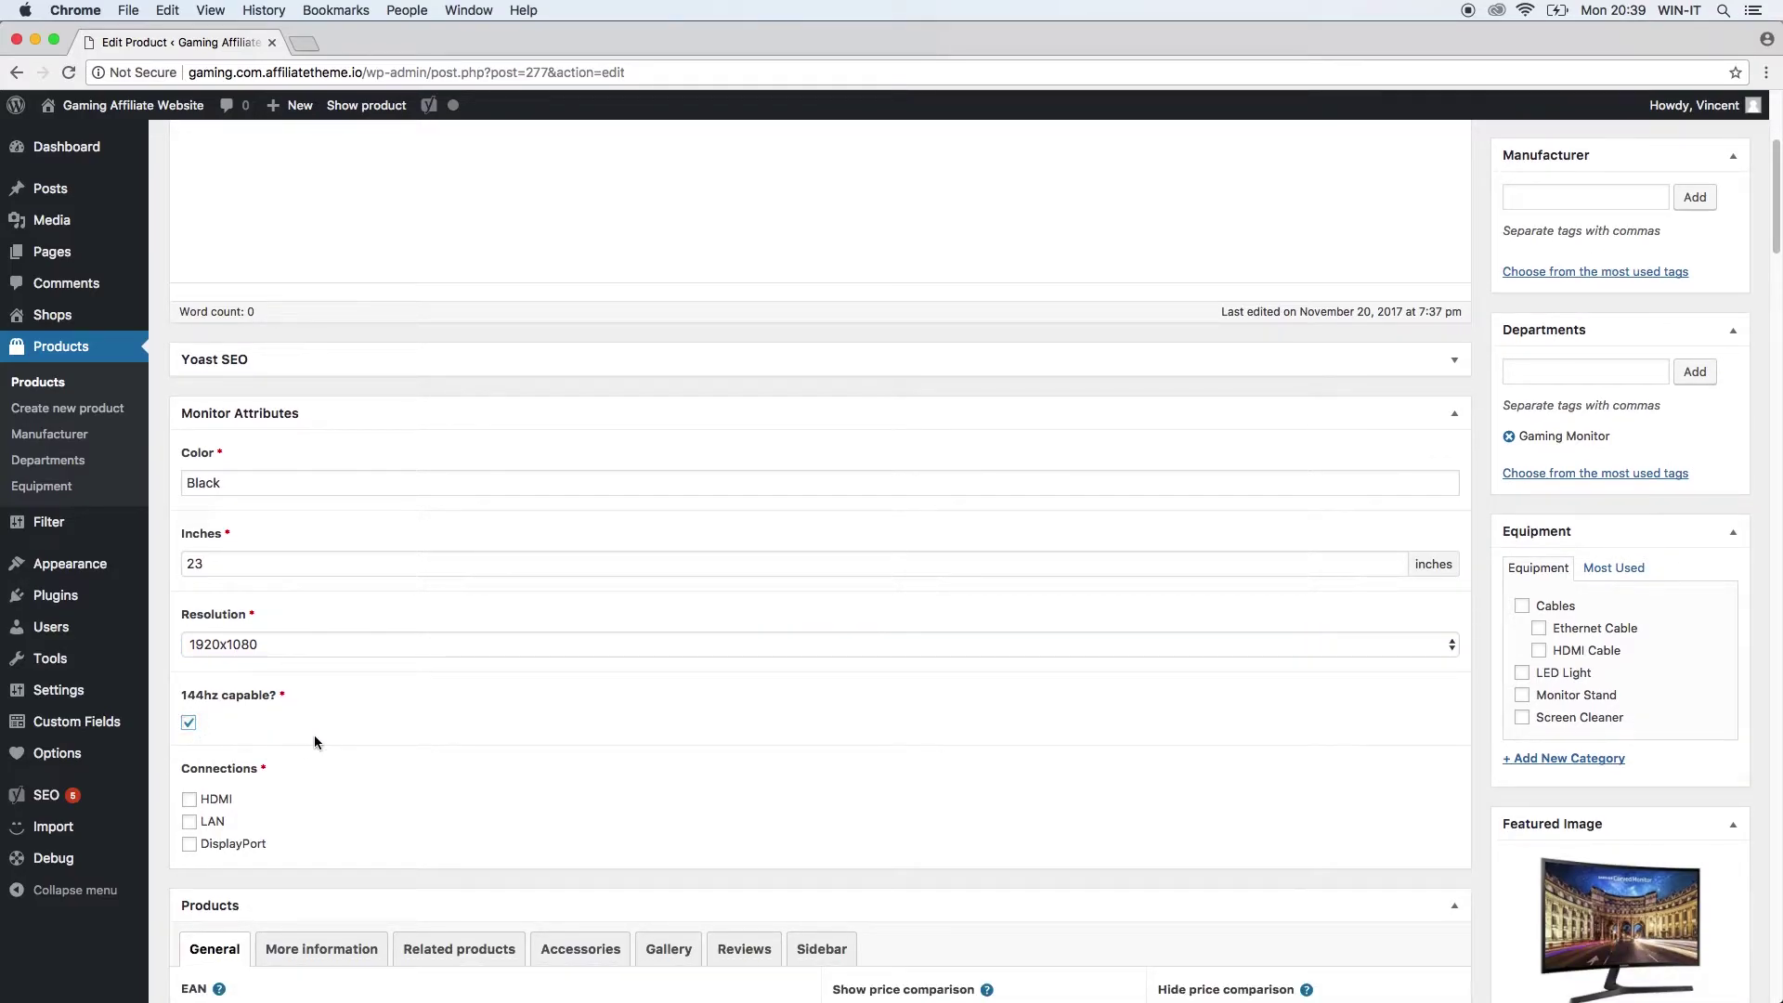
{"action": "left_click", "coordinate": [192, 801]}
{"action": "left_click", "coordinate": [190, 844]}
- Update the product and open its public page in a new tab to examine the displayed attributes, including the inches value
{"action": "scroll", "coordinate": [1352, 806], "scroll_direction": "up", "scroll_amount": 5}
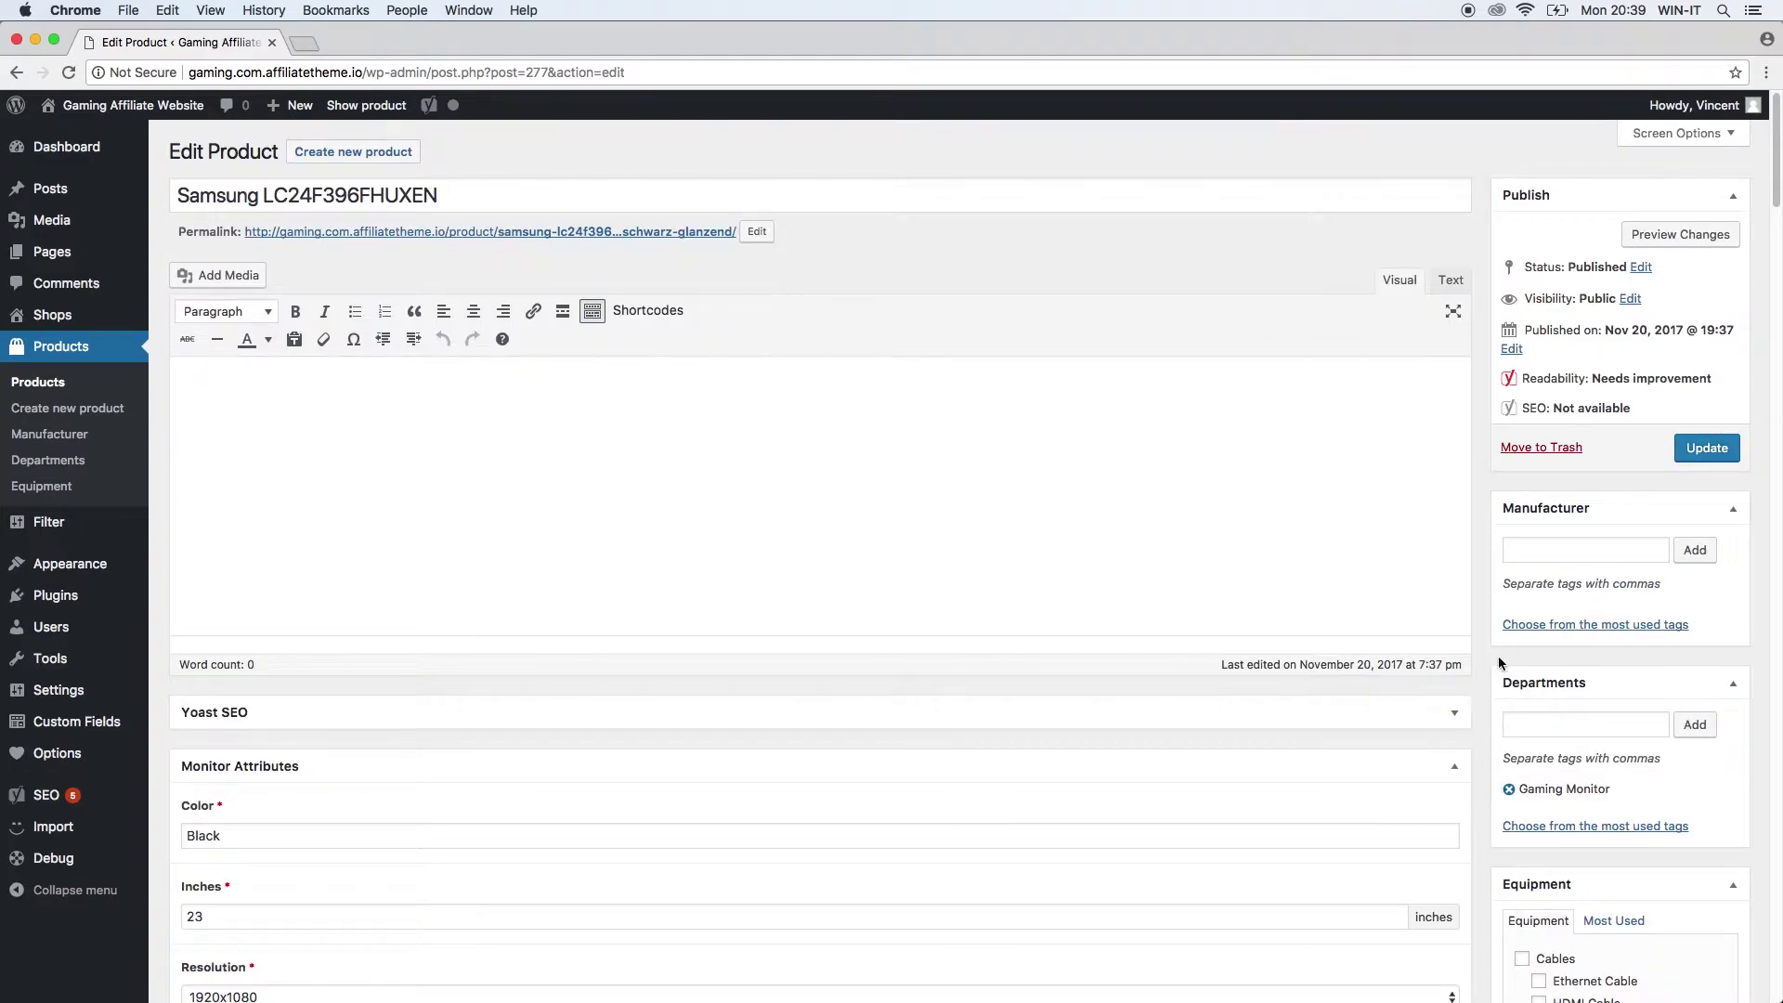
{"action": "left_click", "coordinate": [1699, 454]}
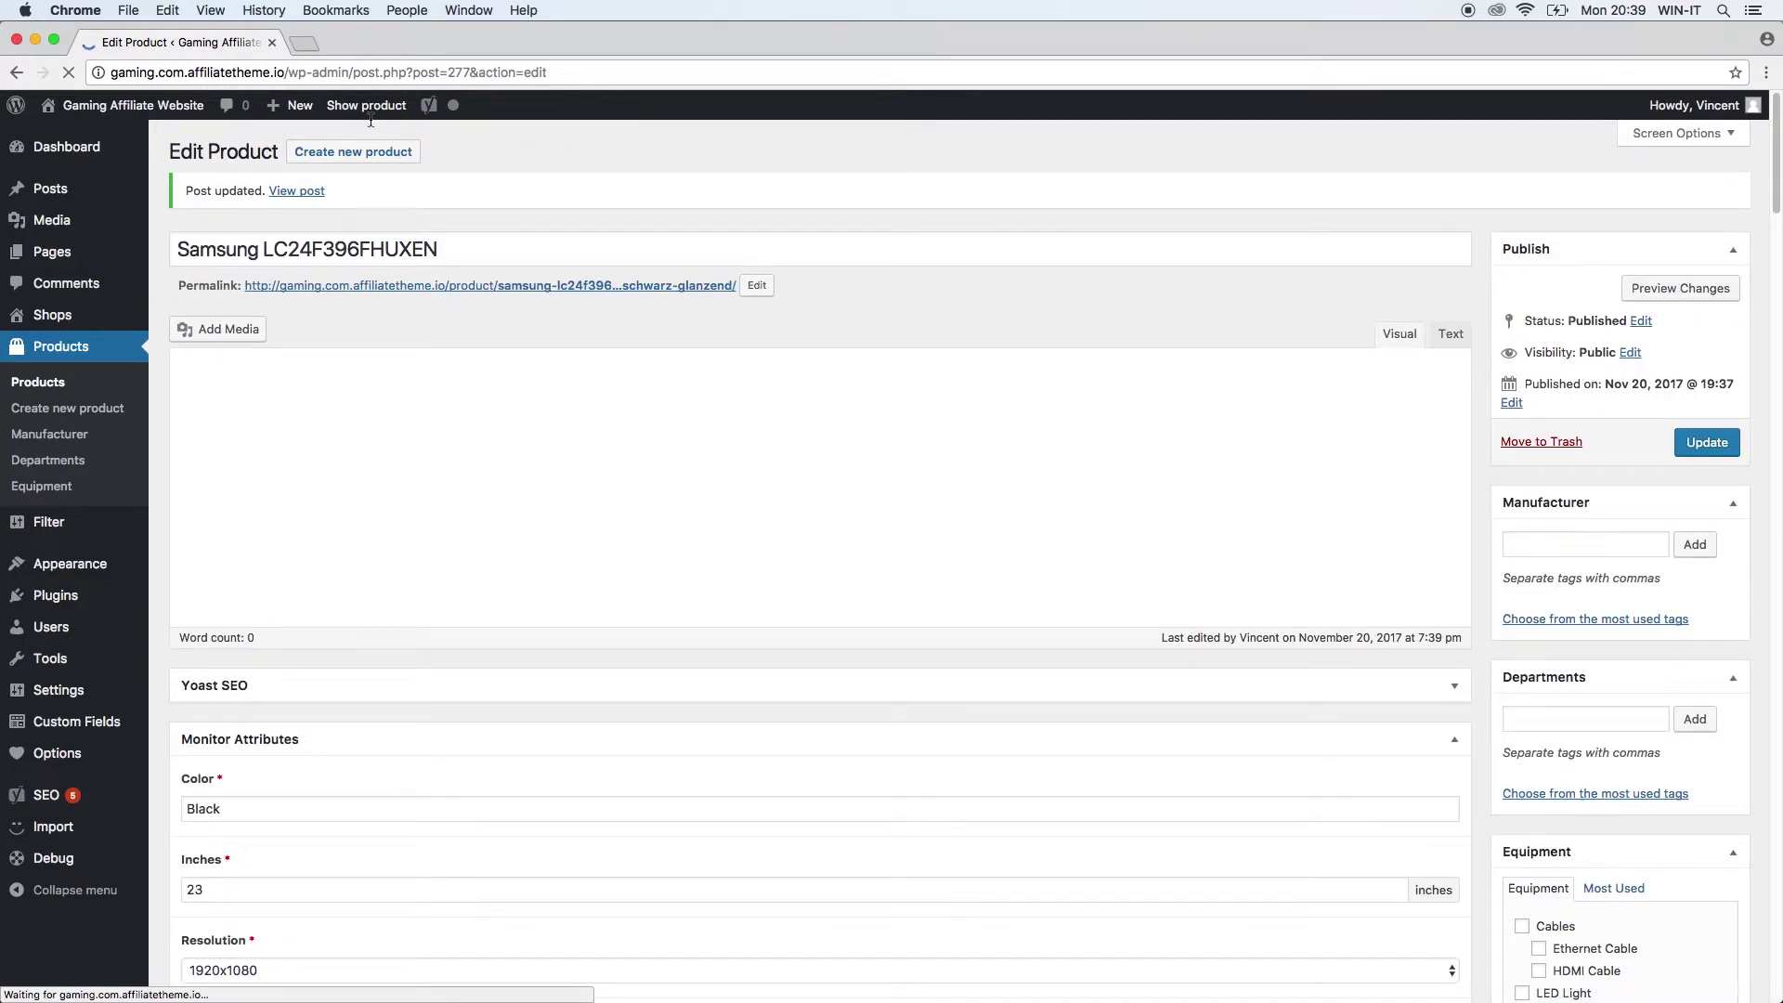
{"action": "left_click", "coordinate": [368, 108], "text": "super"}
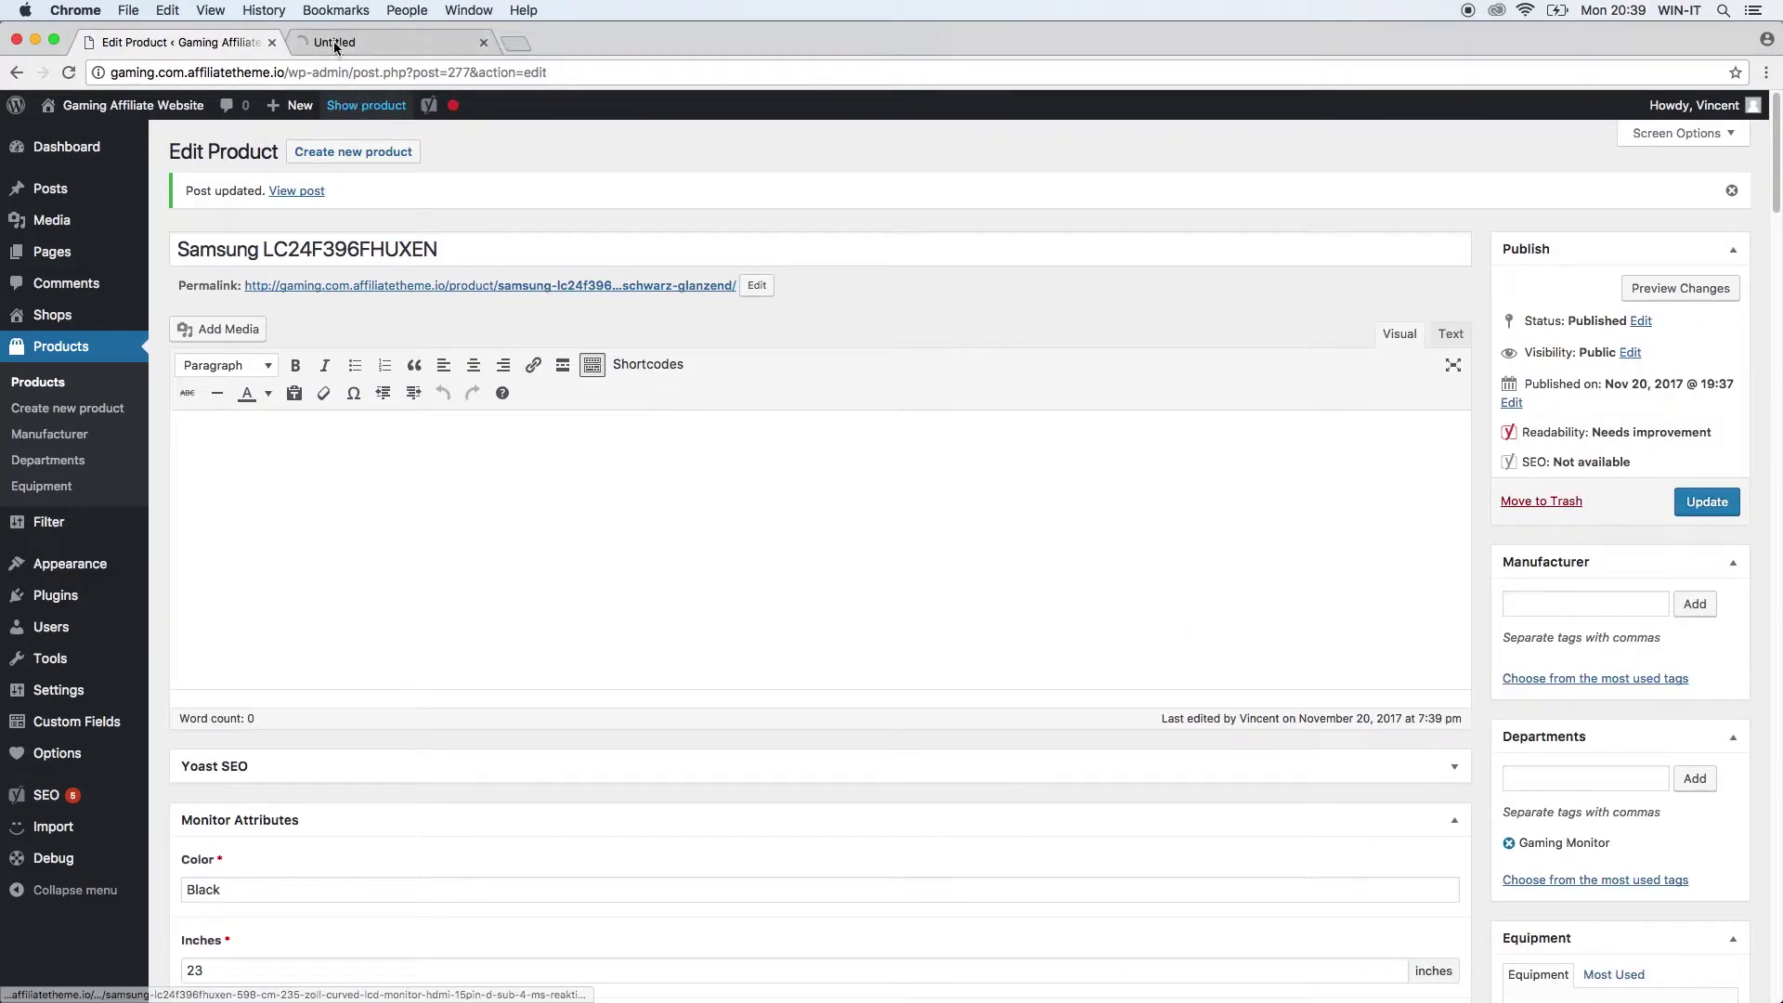
{"action": "left_click", "coordinate": [332, 41]}
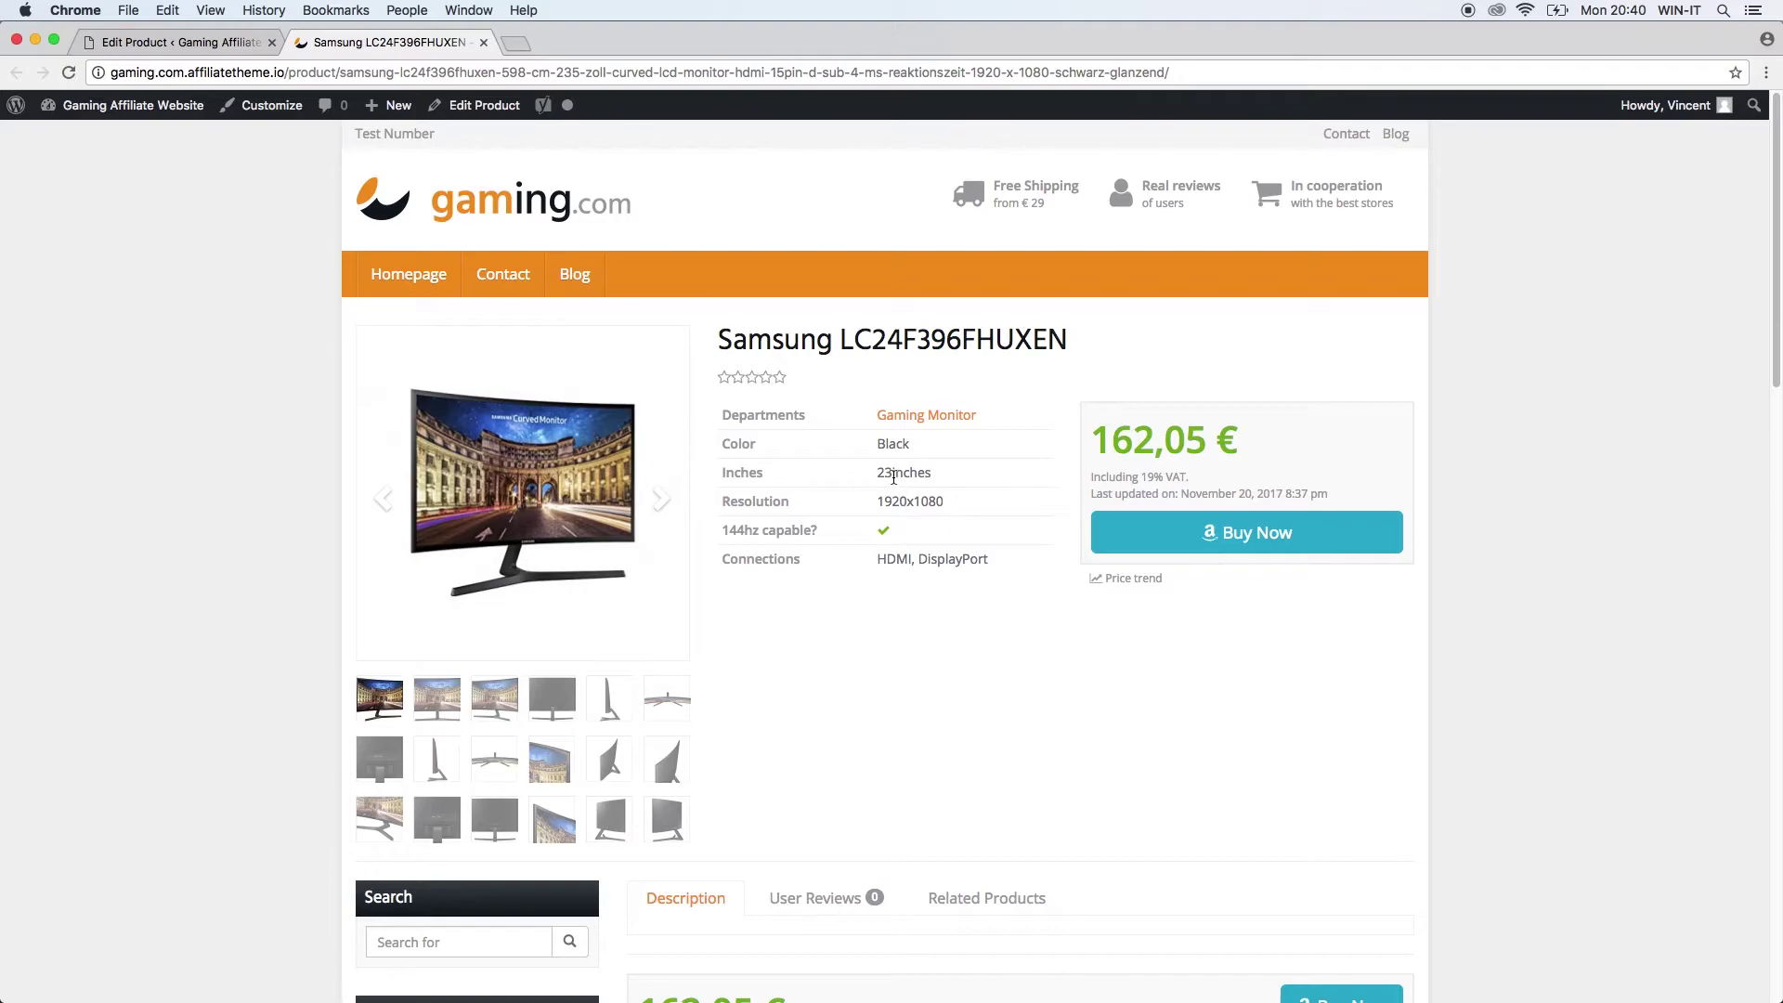
{"action": "left_click_drag", "start_coordinate": [893, 476], "coordinate": [960, 478]}
{"action": "left_click_drag", "start_coordinate": [878, 477], "coordinate": [893, 476]}
{"action": "key", "text": "ctrl+super+Escape"}
- Open the website's homepage and examine the monitor attribute rows in the product comparison table
{"action": "left_click", "coordinate": [543, 212]}
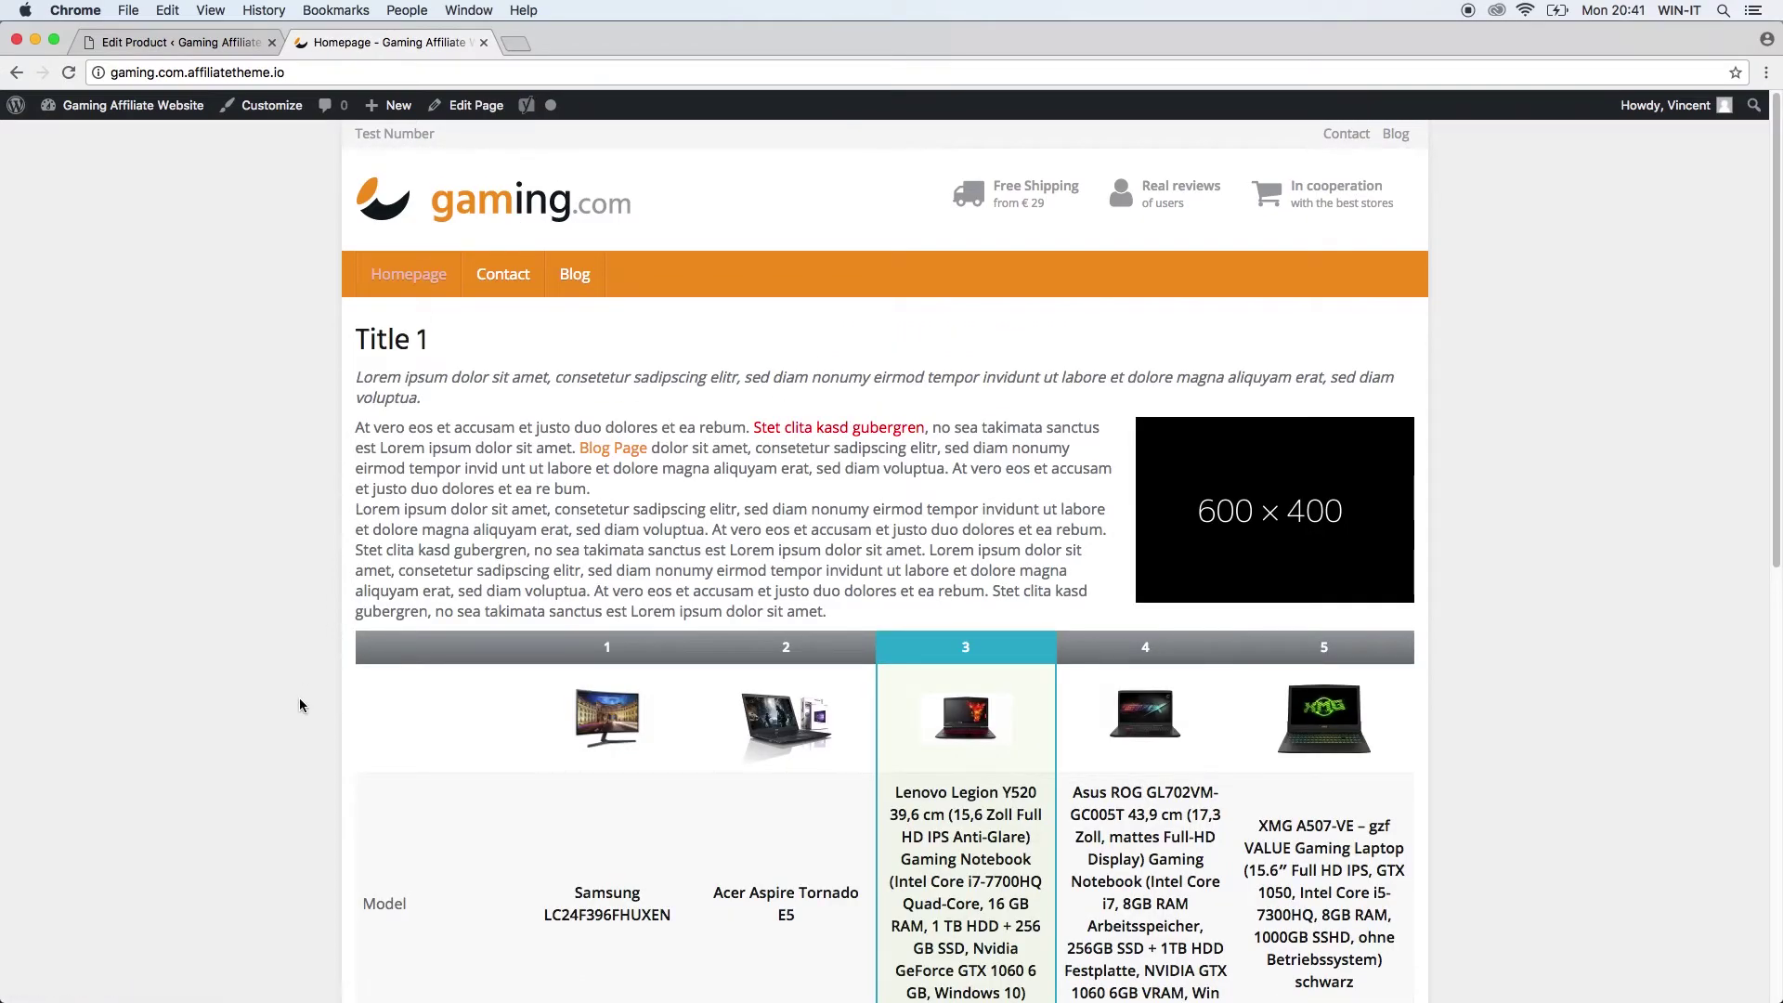
{"action": "scroll", "coordinate": [299, 700], "scroll_direction": "down", "scroll_amount": 10}
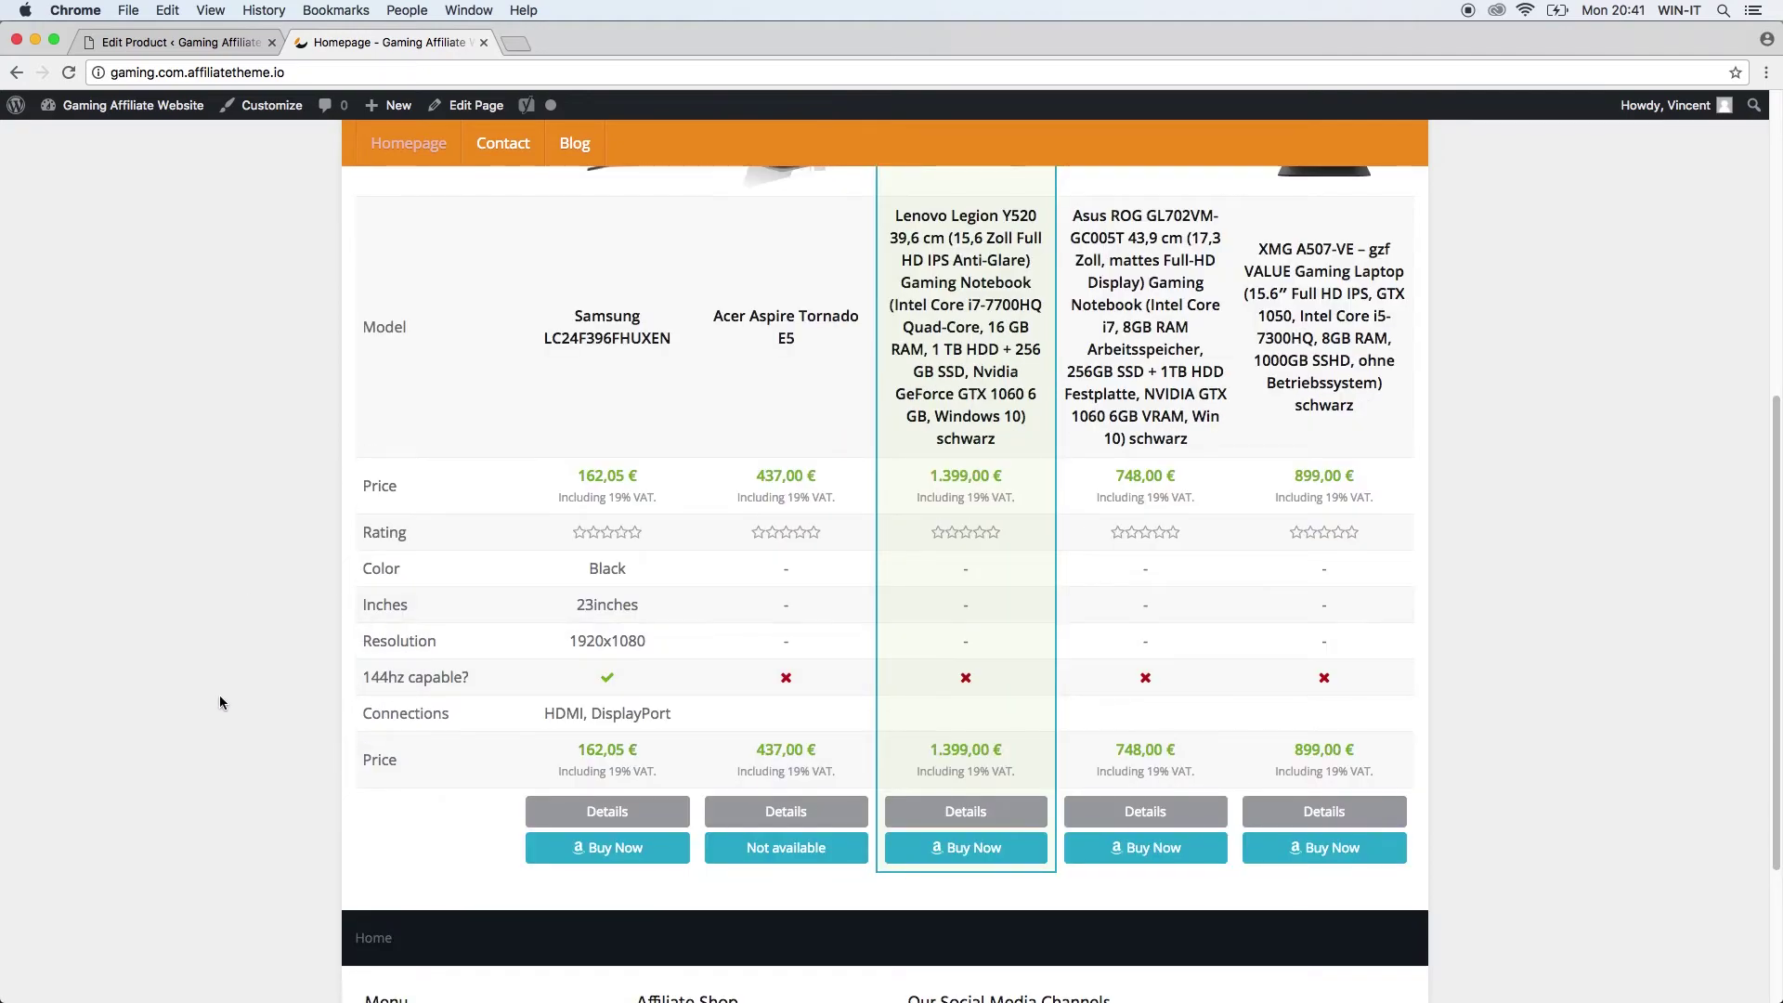
{"action": "scroll", "coordinate": [219, 687], "scroll_direction": "up", "scroll_amount": 3}
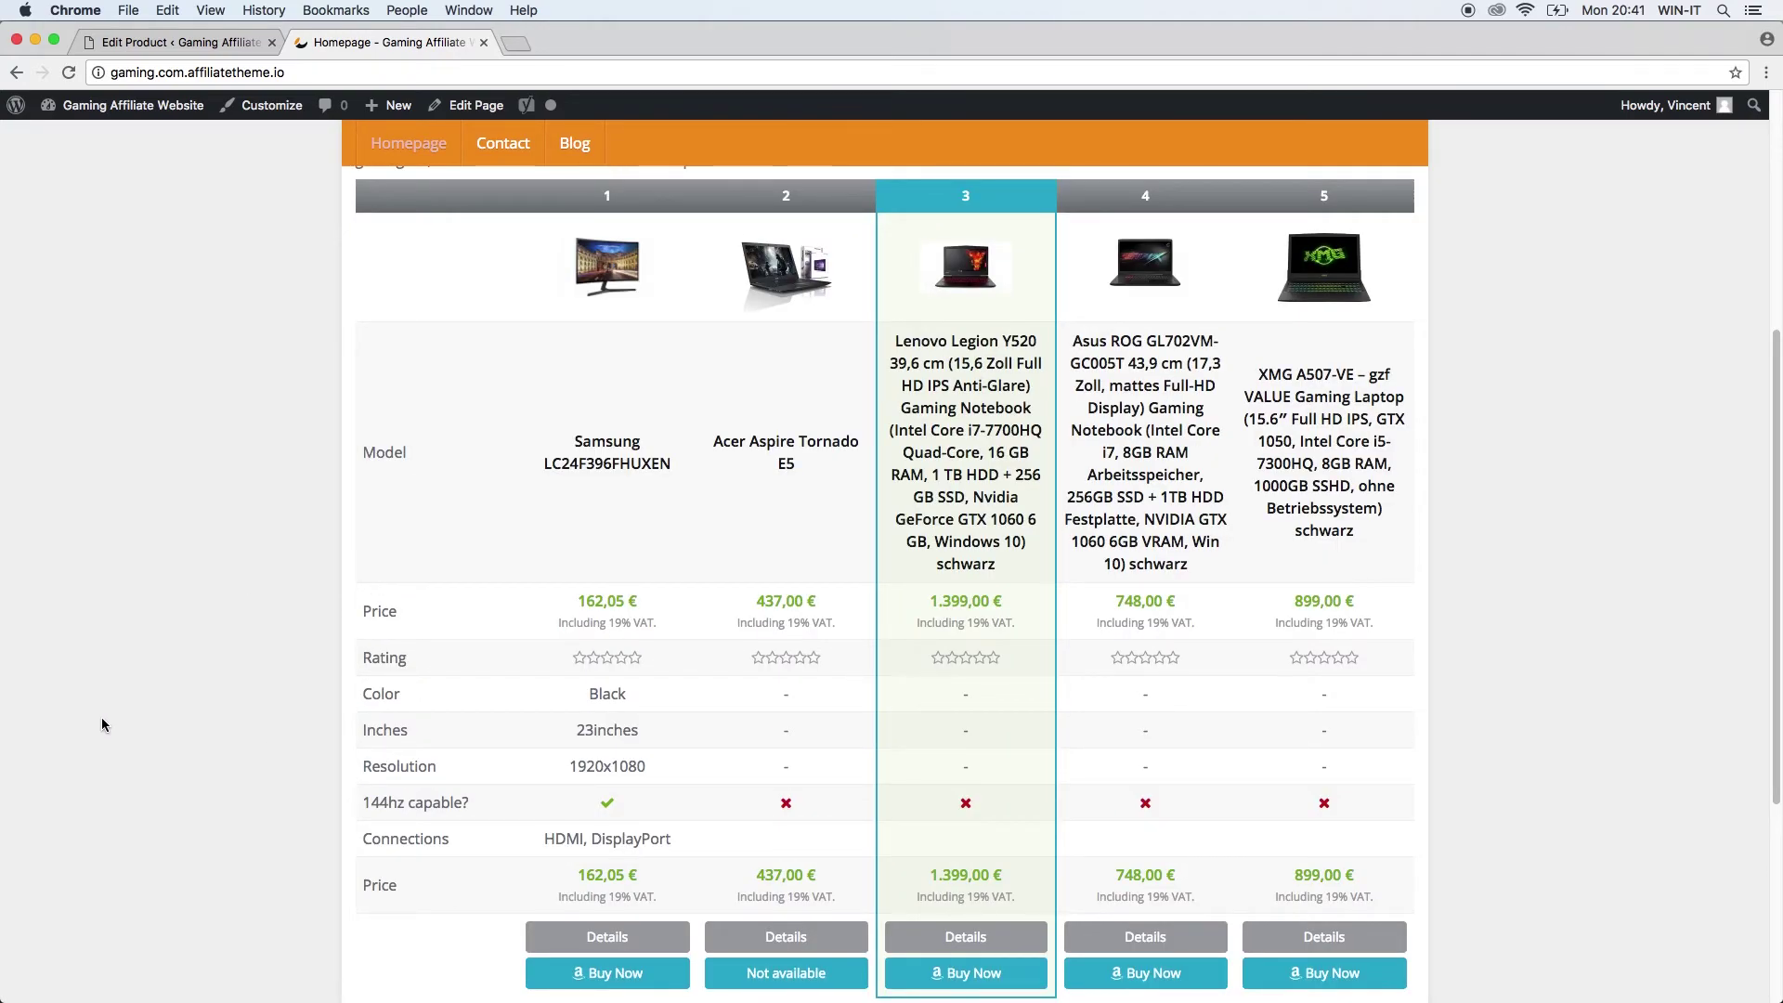